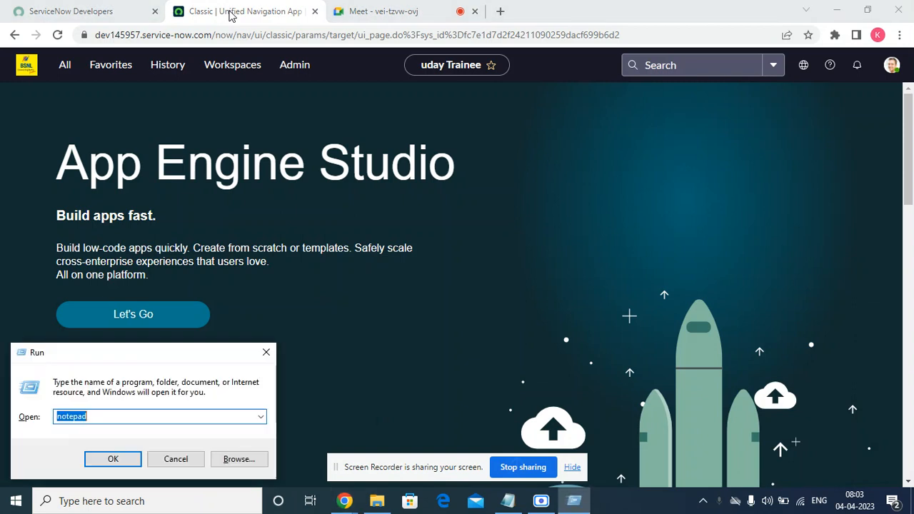
Launch a maximized Notepad and type the heading 'CSM- Cusotmer Service Management' followed by a blank line
key(Return)
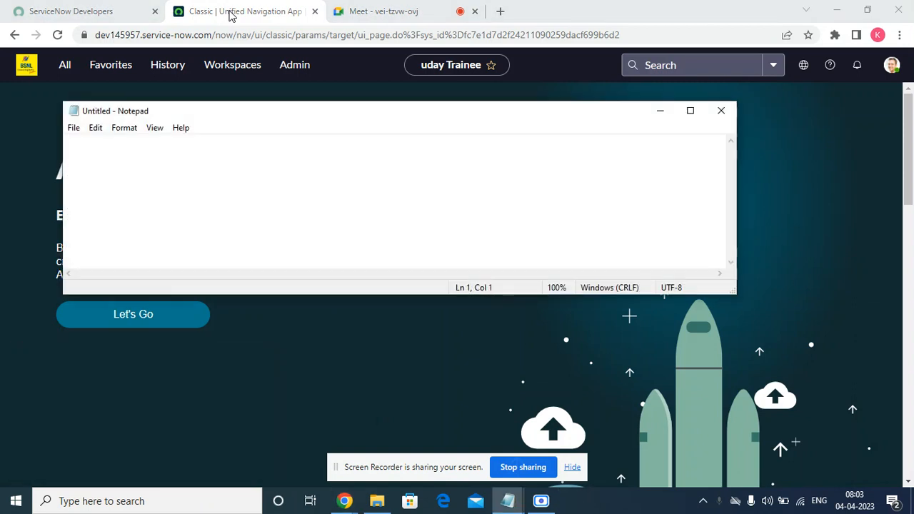
click(691, 111)
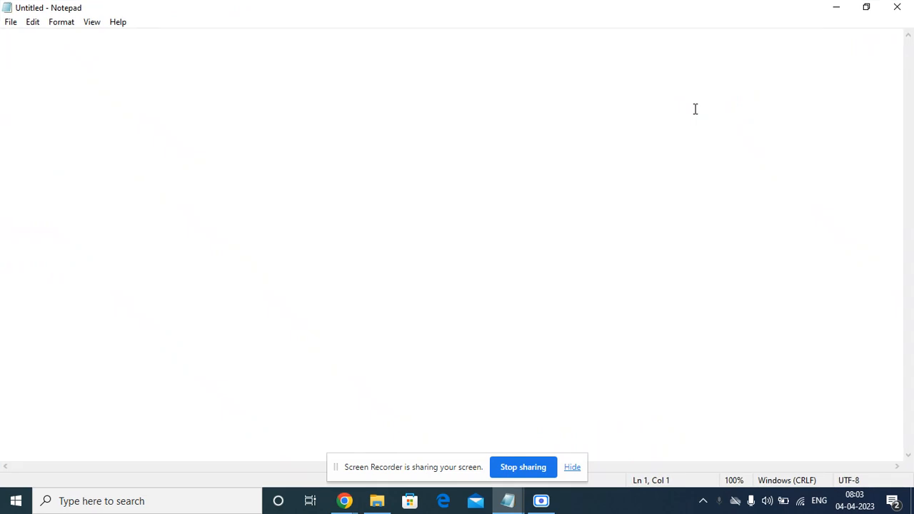
text(S)
key(BackSpace)
text(CSM- )
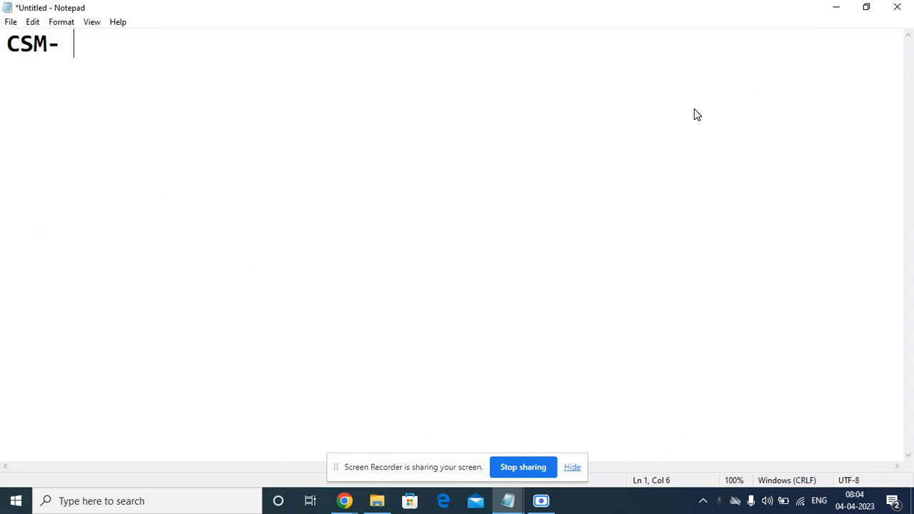
text(Cusotmer )
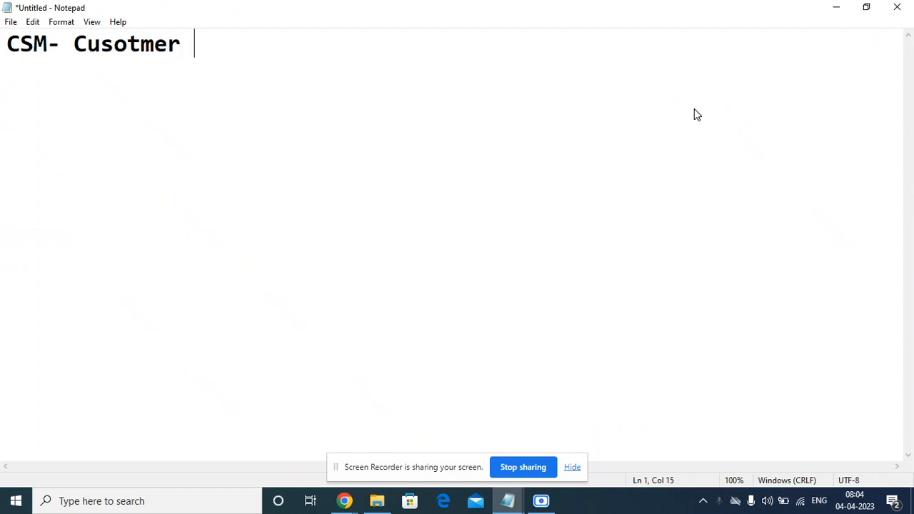
text(Service )
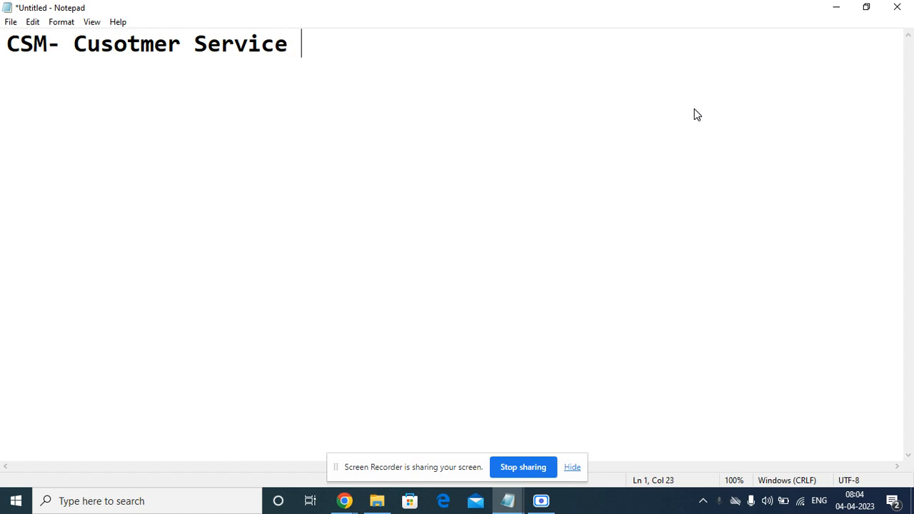
text(Managem)
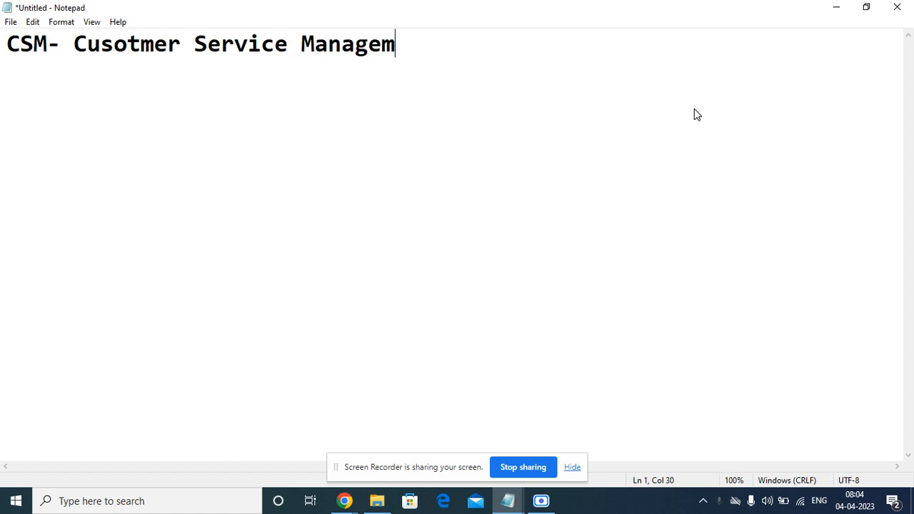
key(BackSpace)
text(ment)
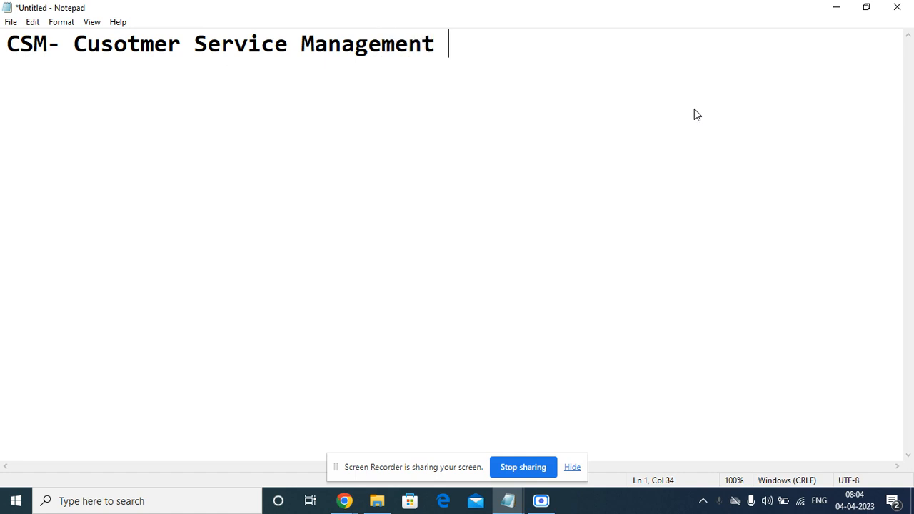
key(BackSpace)
key(Return)
key(Return)
click(574, 469)
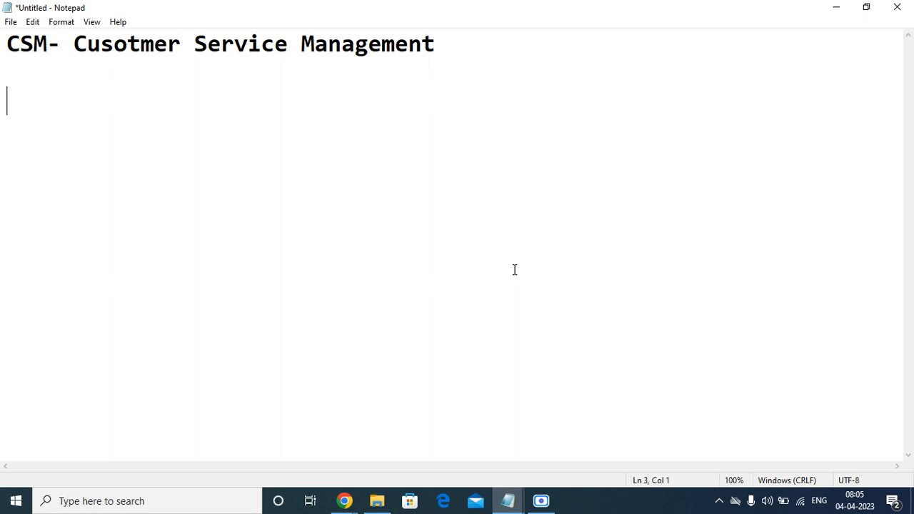
Type 'Accounts- Cus' on a new line under the heading, correcting typos along the way
text(Account)
key(BackSpace)
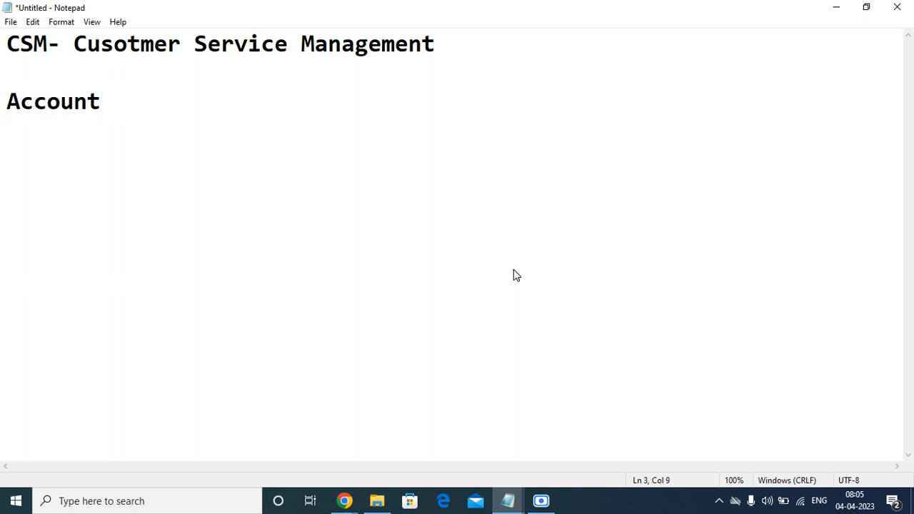
text(s)
key(Return)
key(Return)
key(BackSpace)
key(BackSpace)
text(- usot)
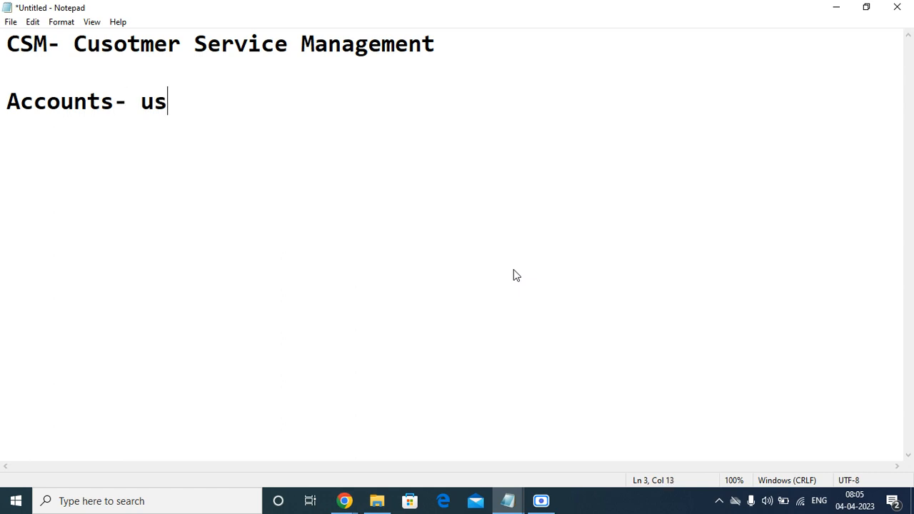
key(BackSpace)
key(BackSpace)
key(BackSpace)
key(BackSpace)
text(Cusotme)
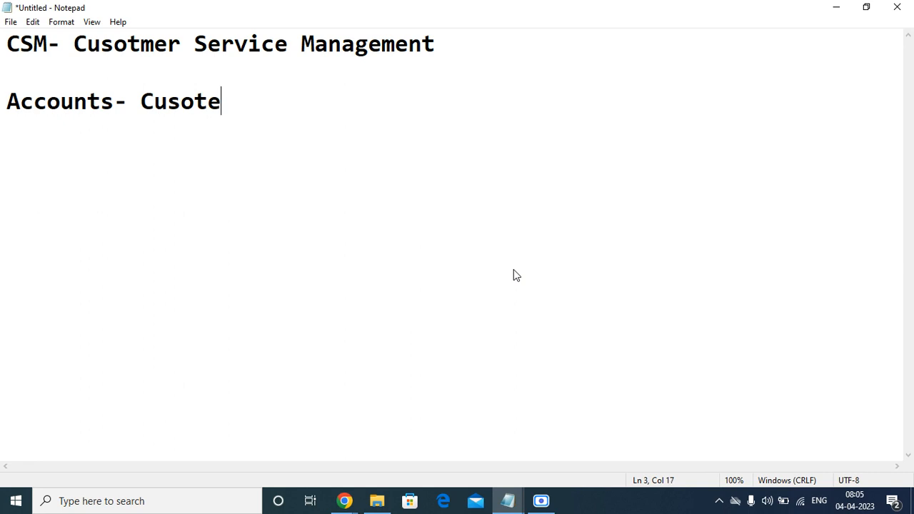
key(BackSpace)
key(BackSpace)
key(BackSpace)
text(stomer)
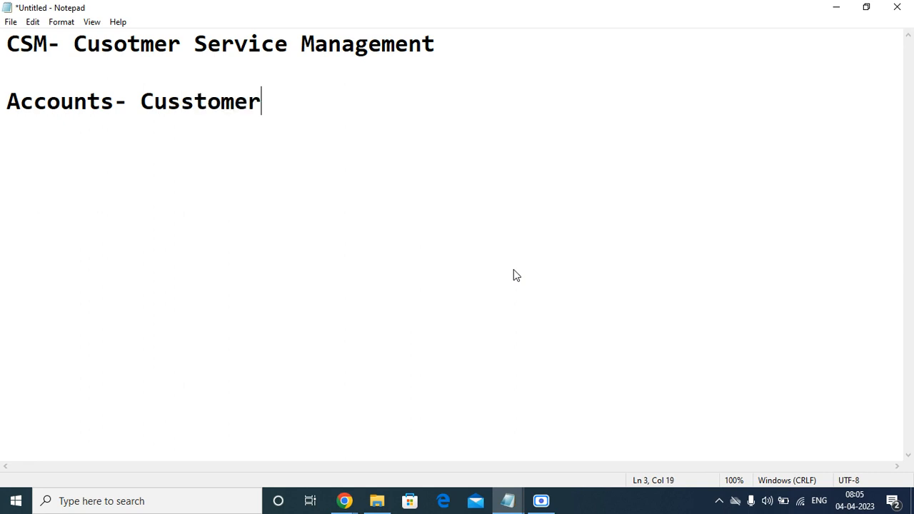
key(BackSpace)
key(BackSpace)
key(BackSpace)
key(BackSpace)
key(BackSpace)
key(BackSpace)
key(BackSpace)
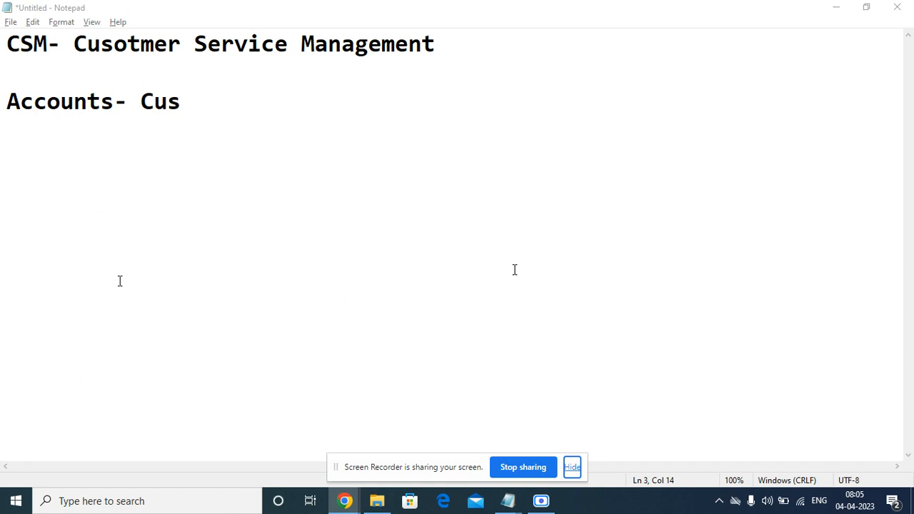
Admit the waiting participant to the Google Meet call, then return to Notepad
mouse_move(349, 503)
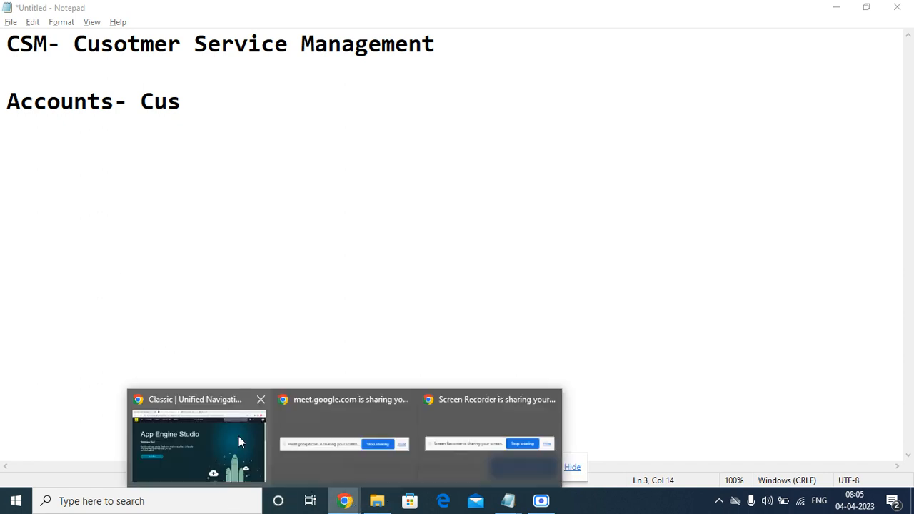
click(218, 436)
click(385, 10)
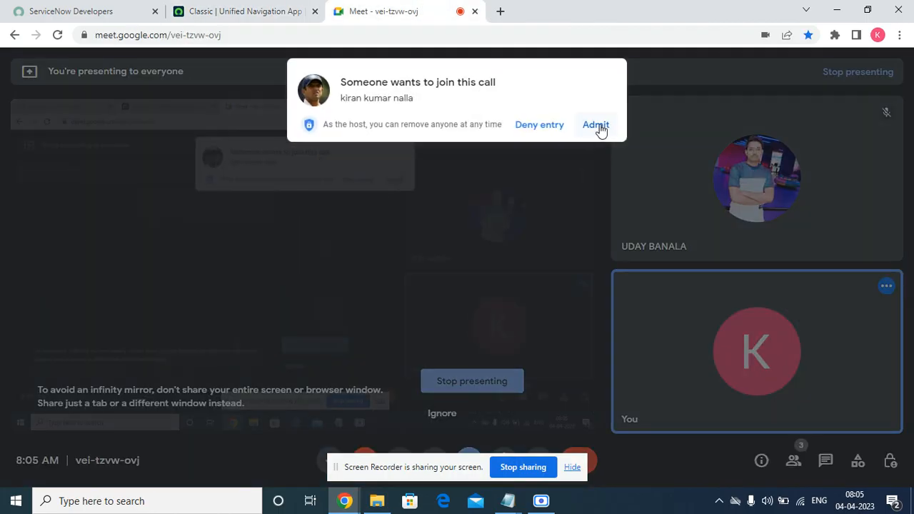
click(595, 124)
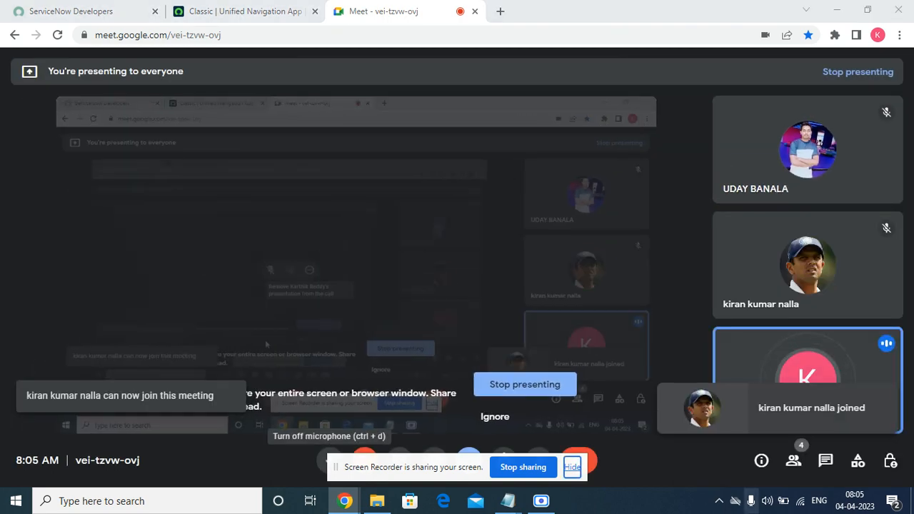
mouse_move(508, 501)
click(575, 441)
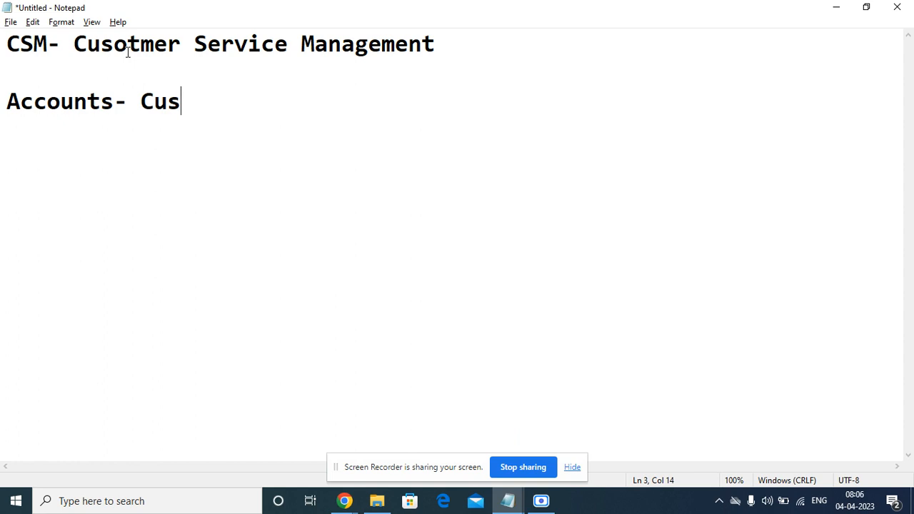
Finish the word 'Customer' on the Accounts line
text(toer)
key(BackSpace)
key(BackSpace)
key(BackSpace)
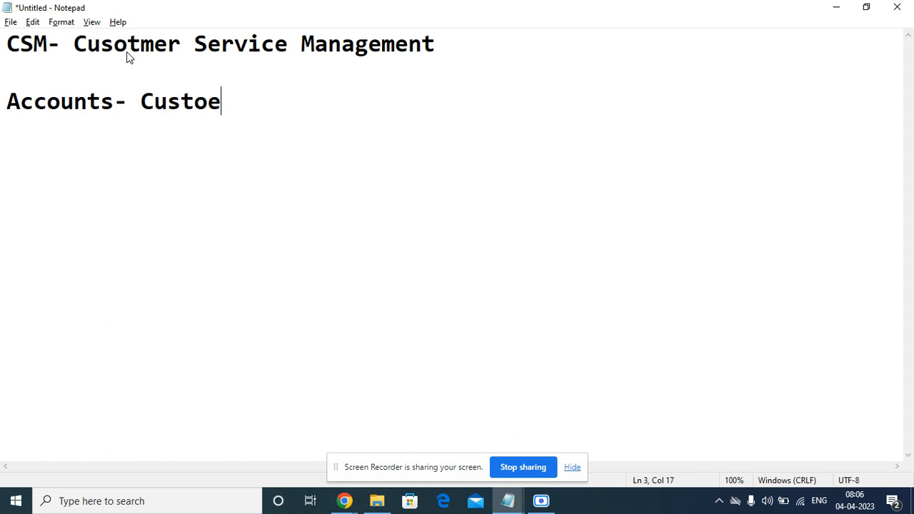
text(mmmer)
key(BackSpace)
key(BackSpace)
key(BackSpace)
key(BackSpace)
key(BackSpace)
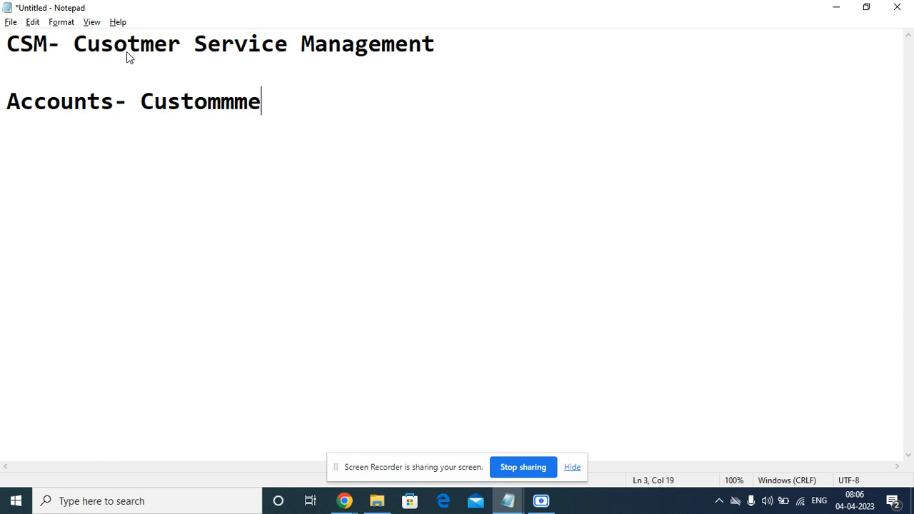
text(er Ser)
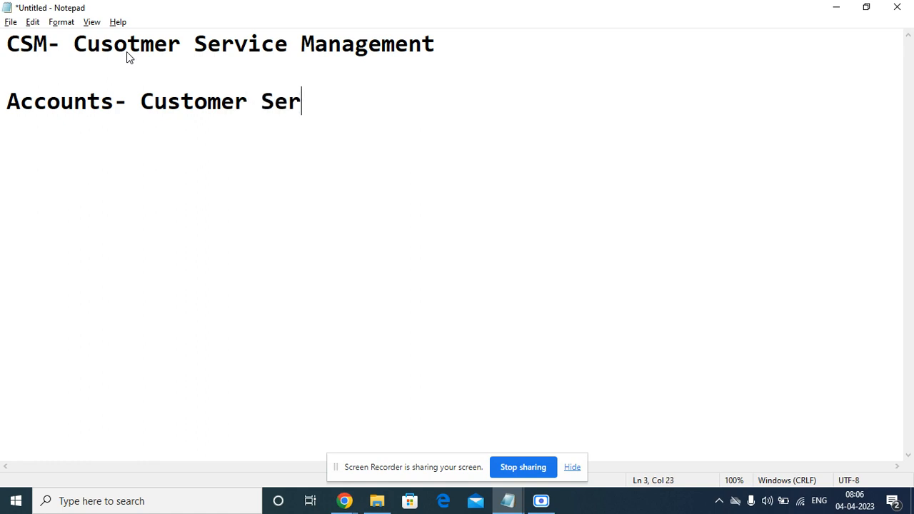
key(BackSpace)
key(BackSpace)
key(BackSpace)
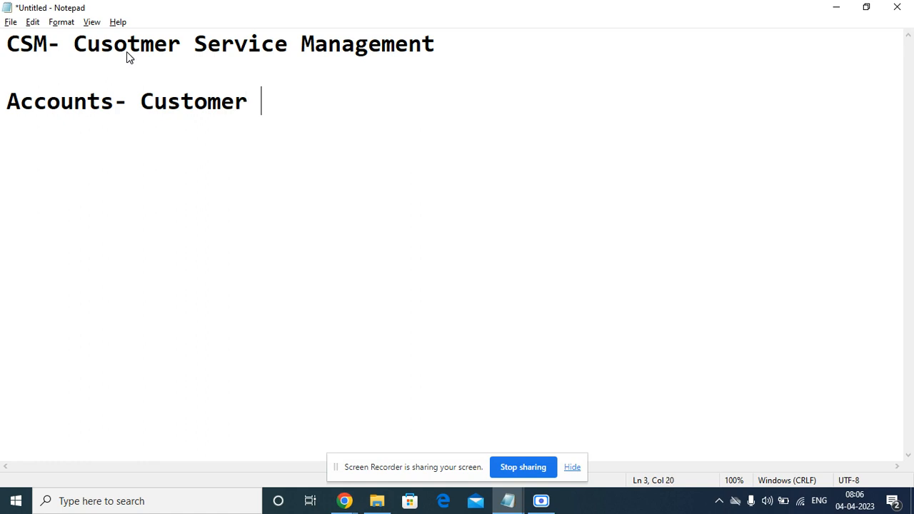
Append '- Internal or External.' to the Accounts line, fixing typos
text(- INte)
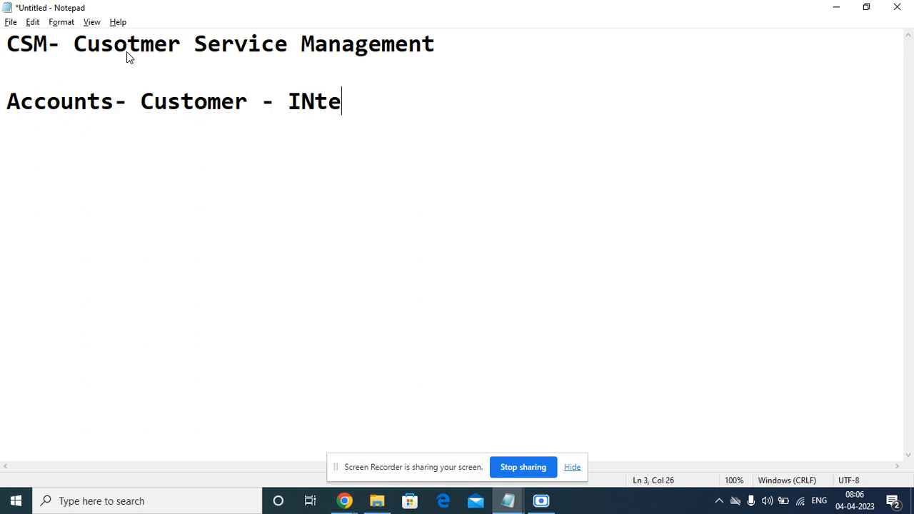
key(BackSpace)
key(BackSpace)
key(BackSpace)
text(nternal)
key(BackSpace)
key(BackSpace)
text(nal ot)
key(BackSpace)
key(BackSpace)
key(BackSpace)
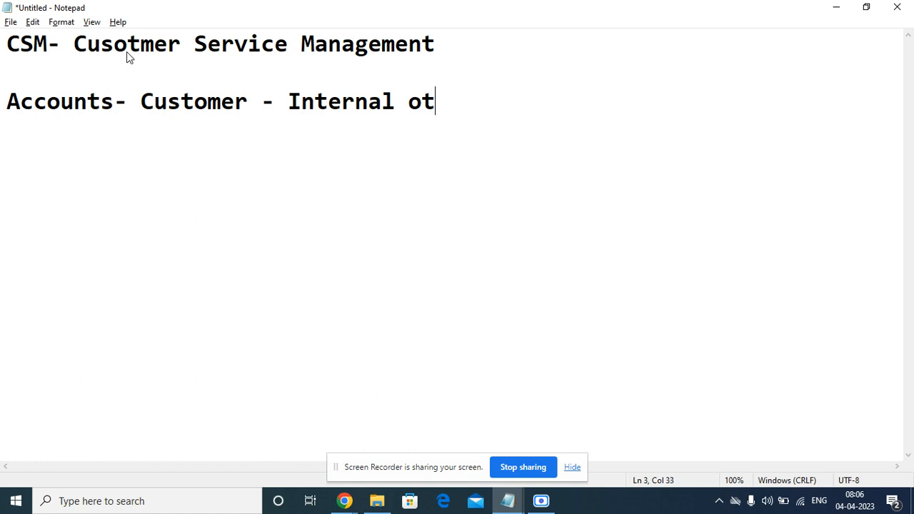
text(or EXTER)
key(BackSpace)
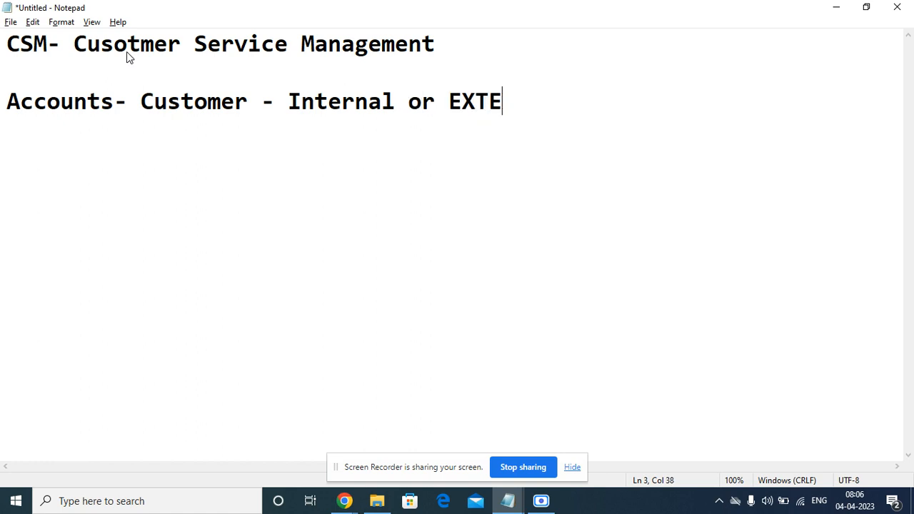
key(BackSpace)
key(BackSpace)
key(BackSpace)
text(xterna)
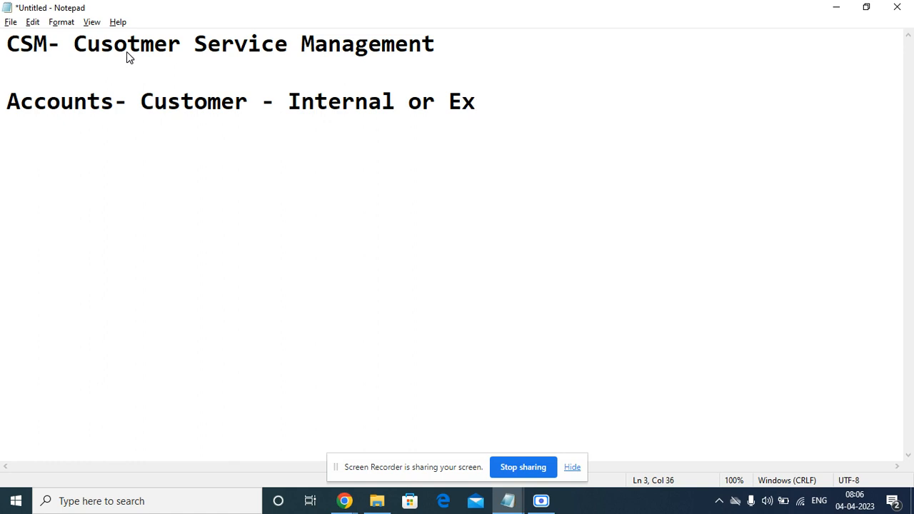
text(l.)
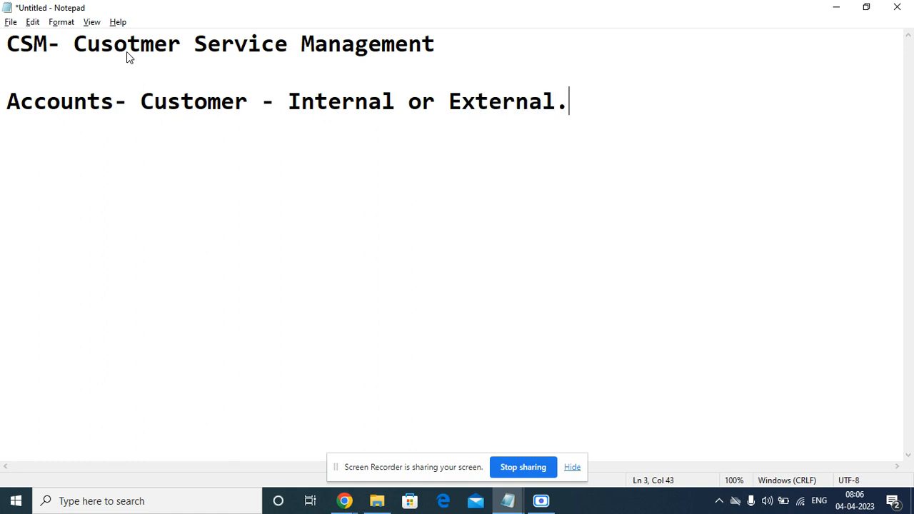
Start a new 'Contract-' line below the Accounts line
key(Return)
key(Return)
text(Cont)
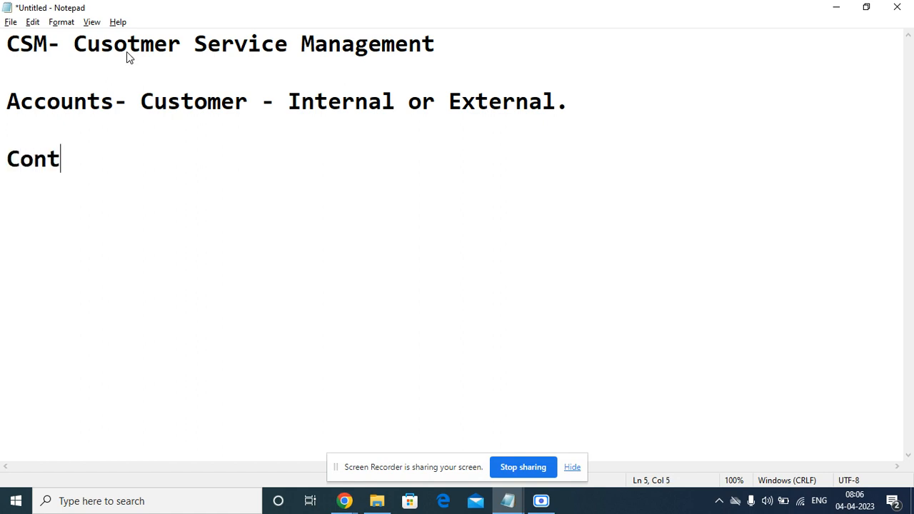
text(ract-)
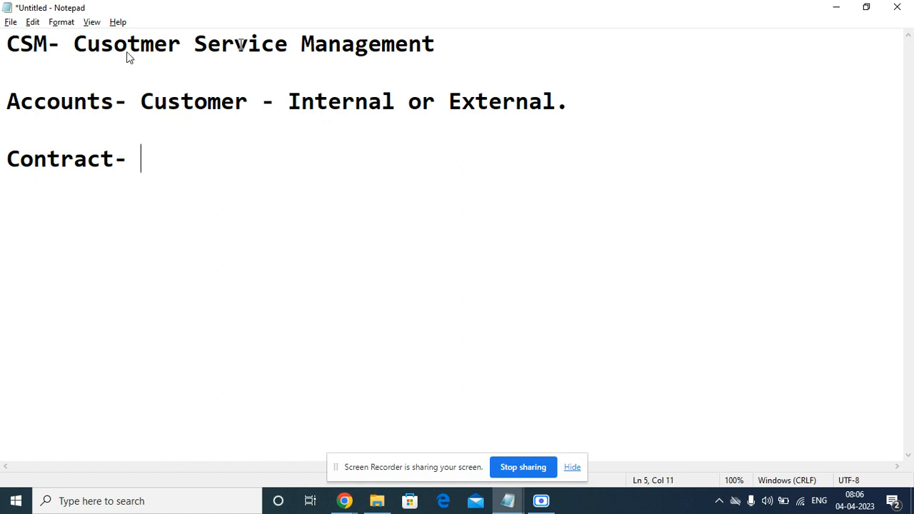
click(576, 466)
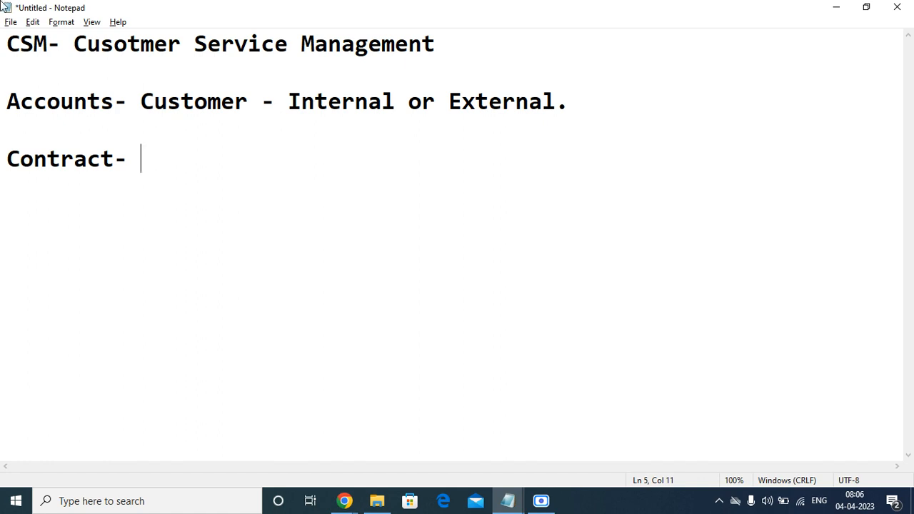
Switch to the Google Meet call and mute the microphone
click(341, 502)
click(214, 450)
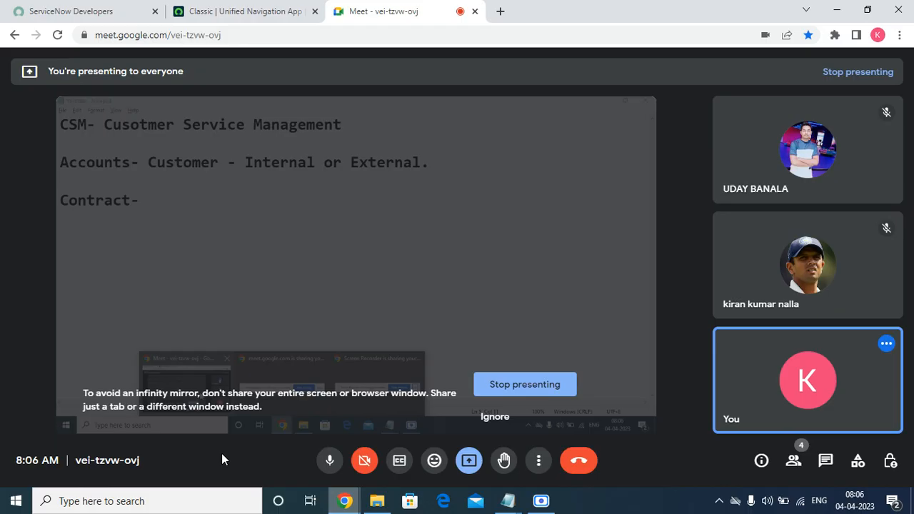
click(330, 460)
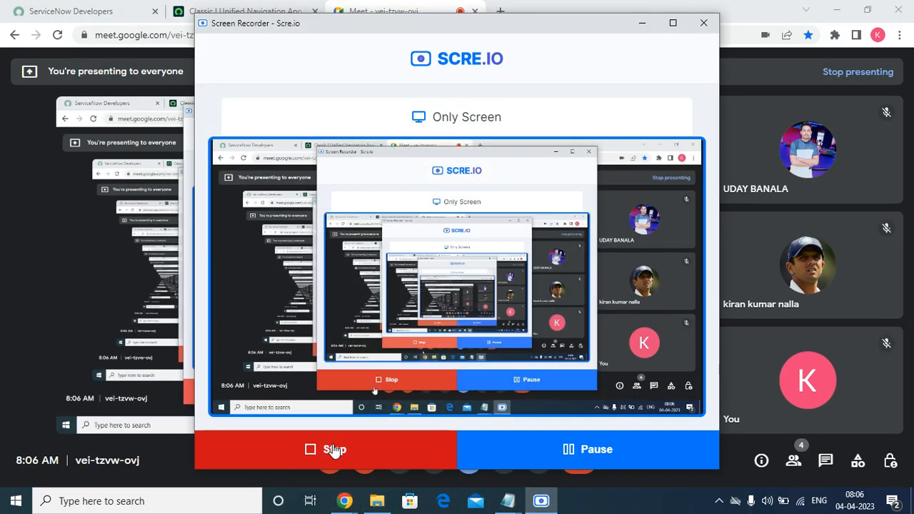
Minimize the screen recorder and bring the untitled Notepad note back to the front
click(643, 24)
click(240, 8)
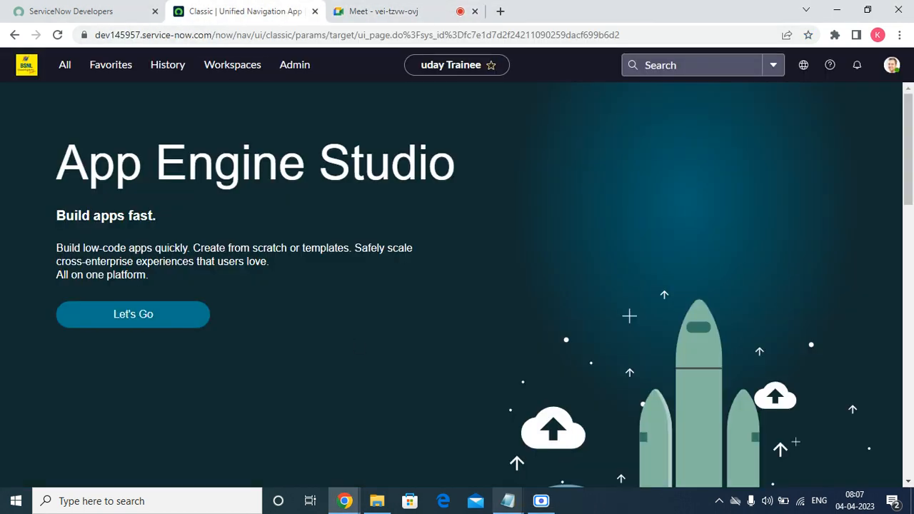
mouse_move(508, 500)
click(532, 428)
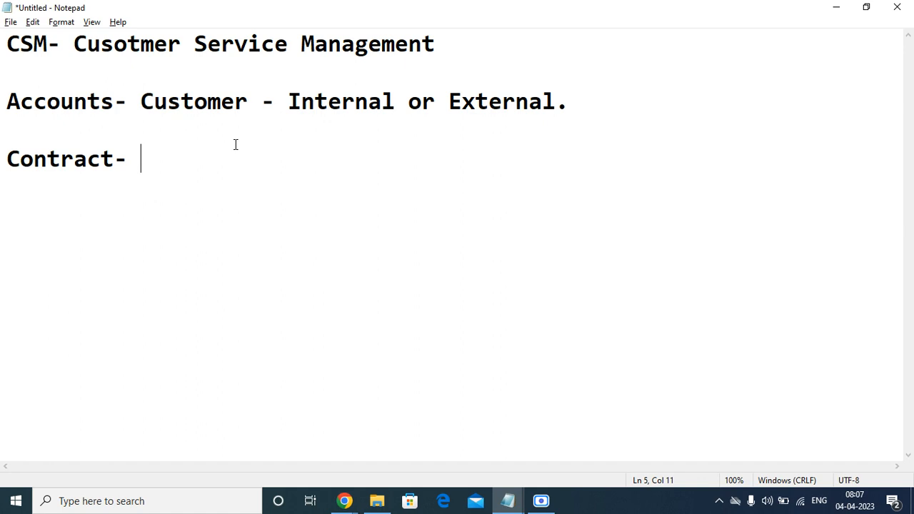
Add 'Entitlements-' and 'Location -' heading lines below Contract-, fixing typos
key(Return)
key(Return)
text(Entitleent)
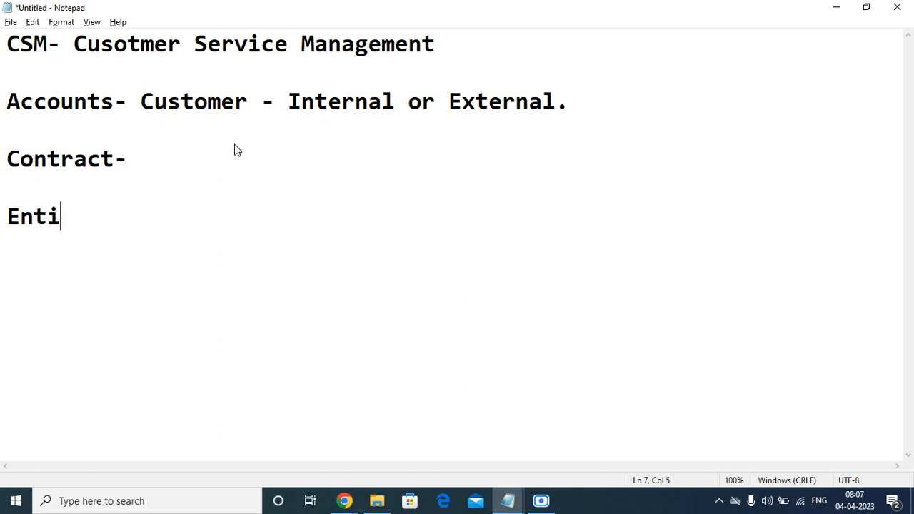
key(BackSpace)
key(BackSpace)
key(BackSpace)
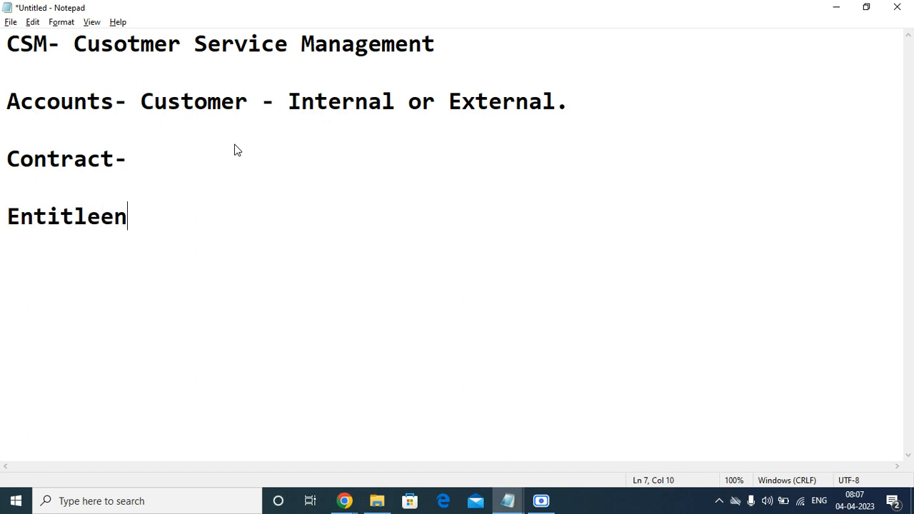
text(ent)
key(BackSpace)
key(BackSpace)
key(BackSpace)
text(mment)
key(BackSpace)
key(BackSpace)
key(BackSpace)
key(BackSpace)
text(wnts)
key(BackSpace)
key(BackSpace)
key(BackSpace)
key(BackSpace)
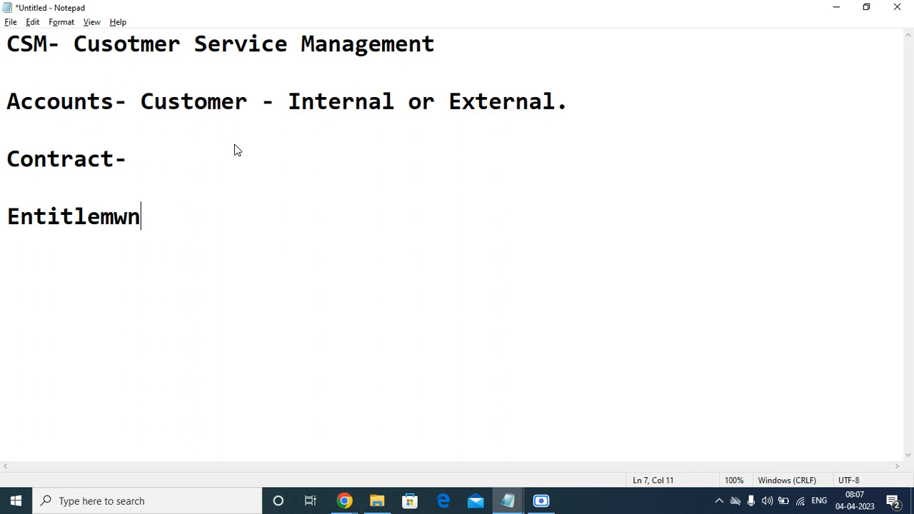
text(ents-)
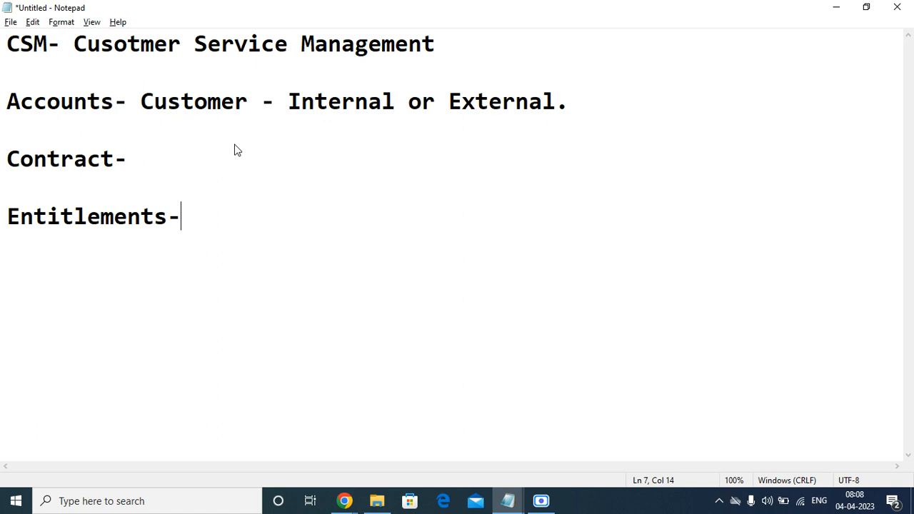
key(Return)
key(Return)
key(Return)
text(Location -)
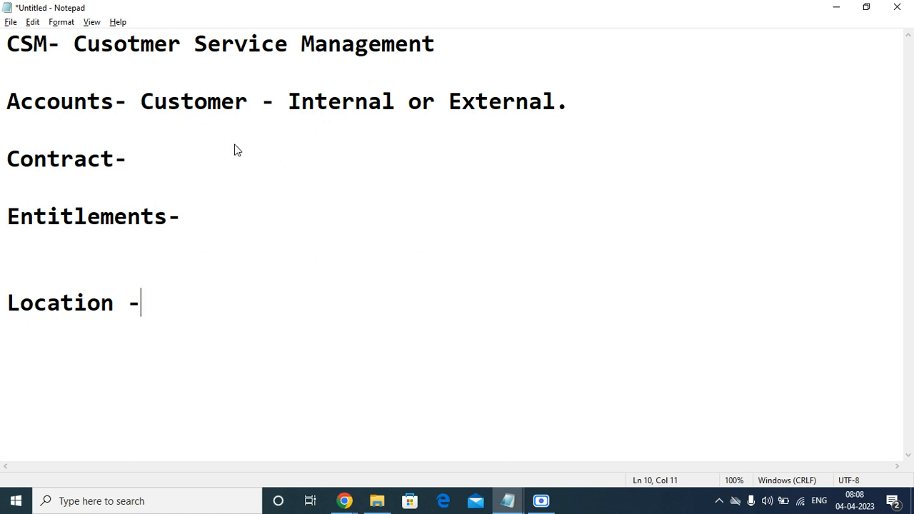
Delete the empty lines between Accounts, Contract-, Entitlements- and Location so they sit consecutively
key(Return)
key(Return)
key(Return)
key(BackSpace)
key(BackSpace)
key(BackSpace)
key(BackSpace)
key(Up)
key(Up)
key(Delete)
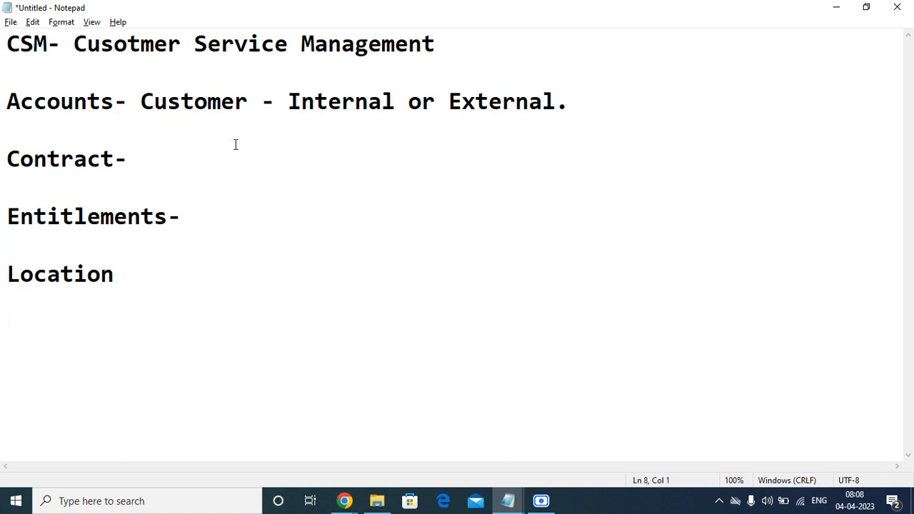
key(Up)
key(Up)
key(Delete)
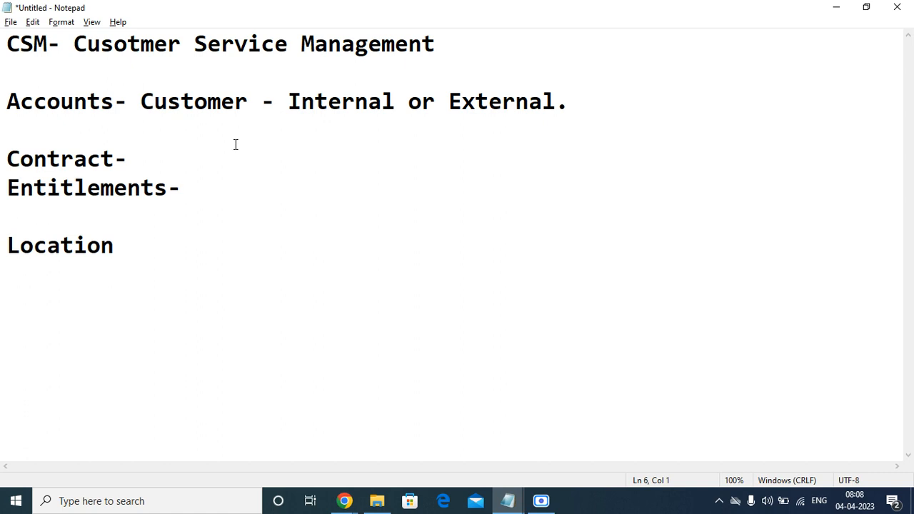
key(Down)
key(Delete)
key(Up)
key(Up)
key(Up)
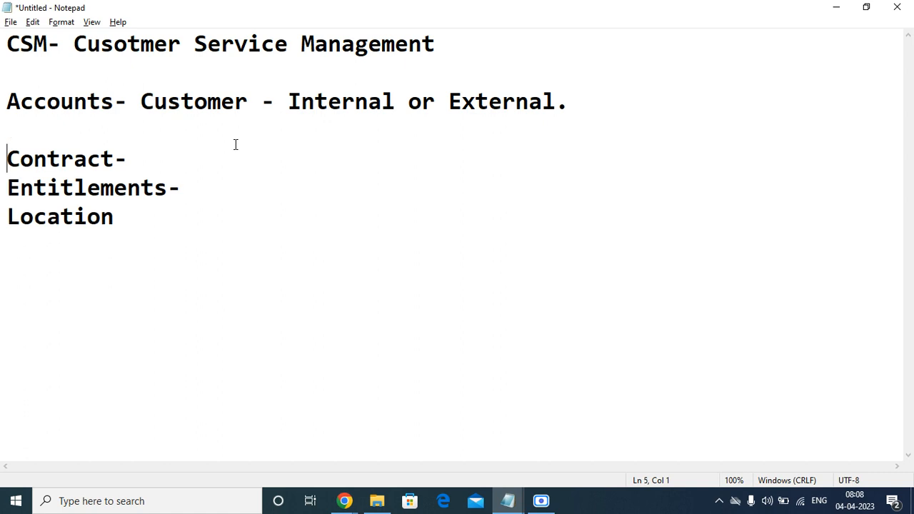
key(Delete)
key(Down)
key(Down)
key(Down)
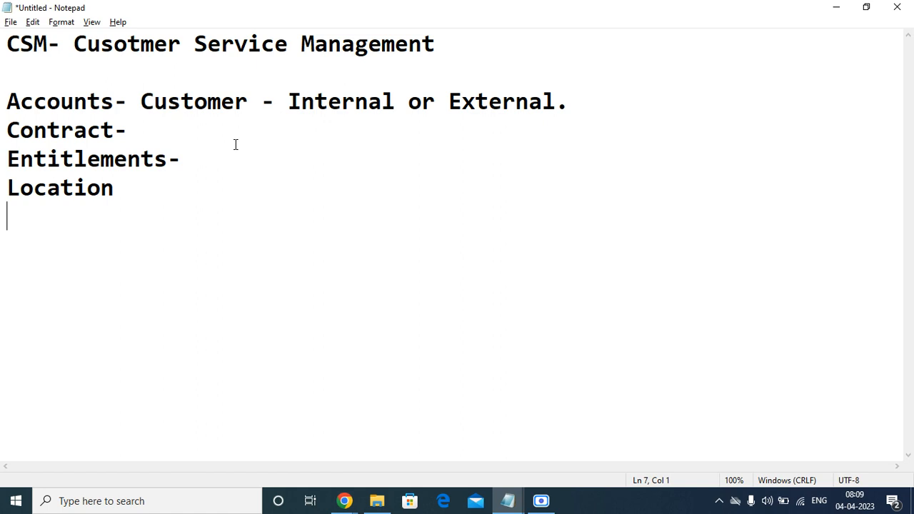
Complete 'Location-' and add 'Case-' and 'SLA-' headings separated by blank lines
key(BackSpace)
key(BackSpace)
text(-)
key(Return)
key(Return)
text(Cas)
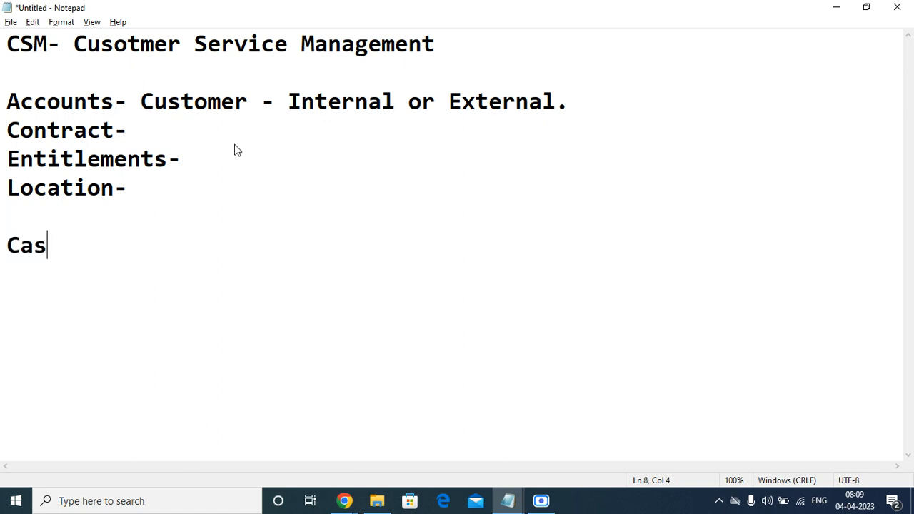
text(e-)
key(Return)
key(Return)
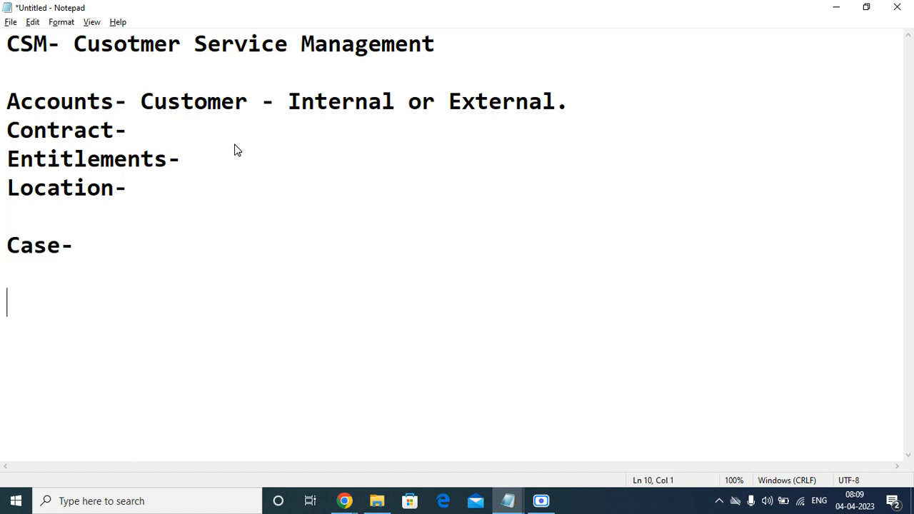
text(SLA-)
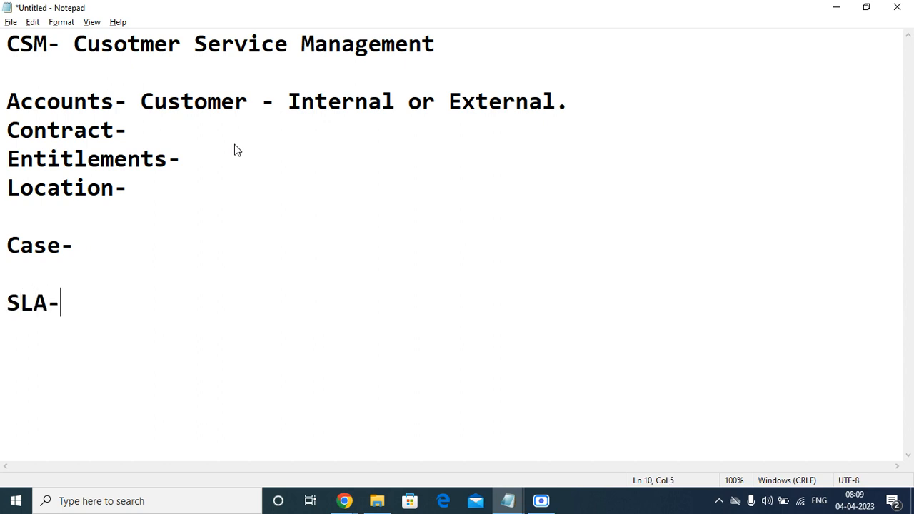
Add a 'Services' heading below SLA-, correcting its spelling
key(Return)
key(Return)
text(Serve)
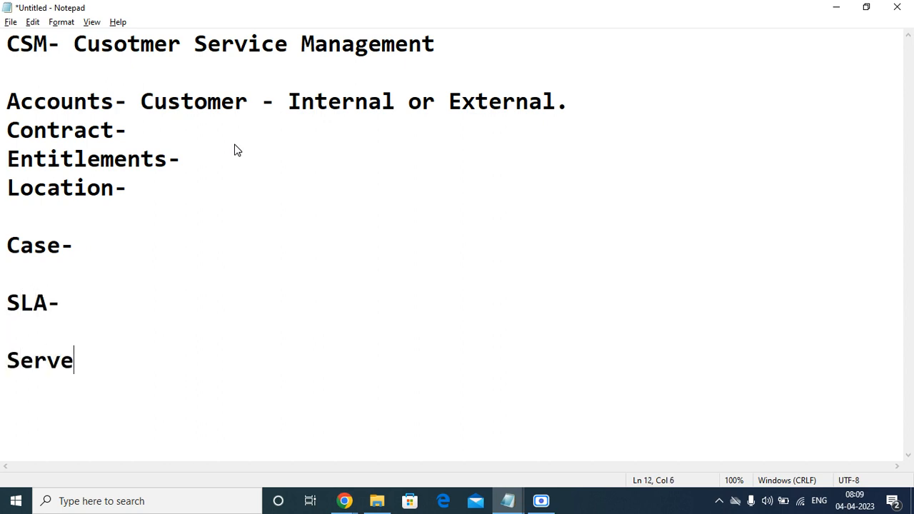
text(rr)
key(BackSpace)
key(BackSpace)
text(i)
key(BackSpace)
key(BackSpace)
text(ices)
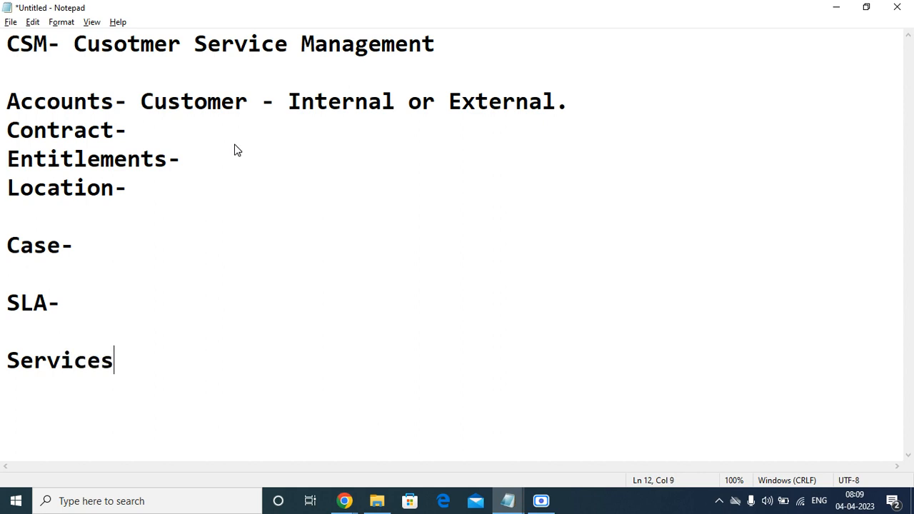
key(Up)
key(Up)
key(Up)
key(Up)
key(Up)
key(Up)
key(Up)
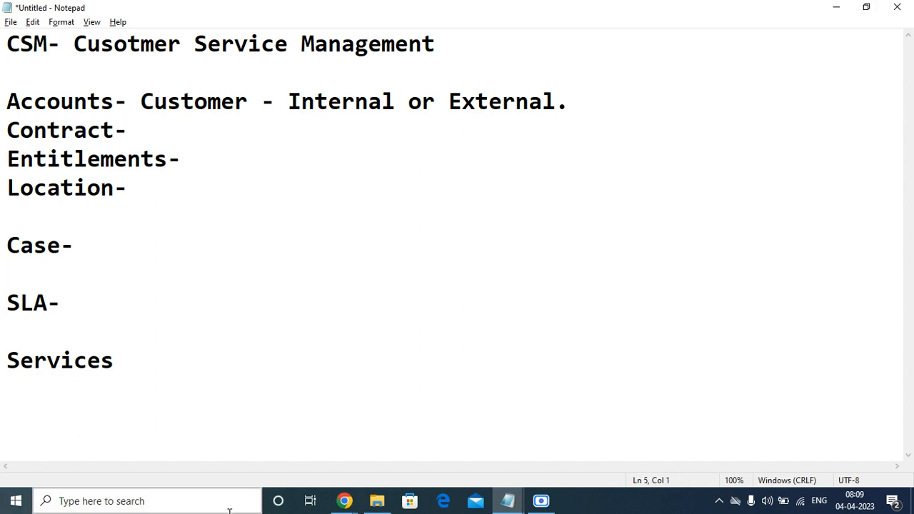
Highlight the headings from Accounts through SLA- one by one to point them out
click(151, 357)
drag(151, 357, 12, 100)
click(13, 100)
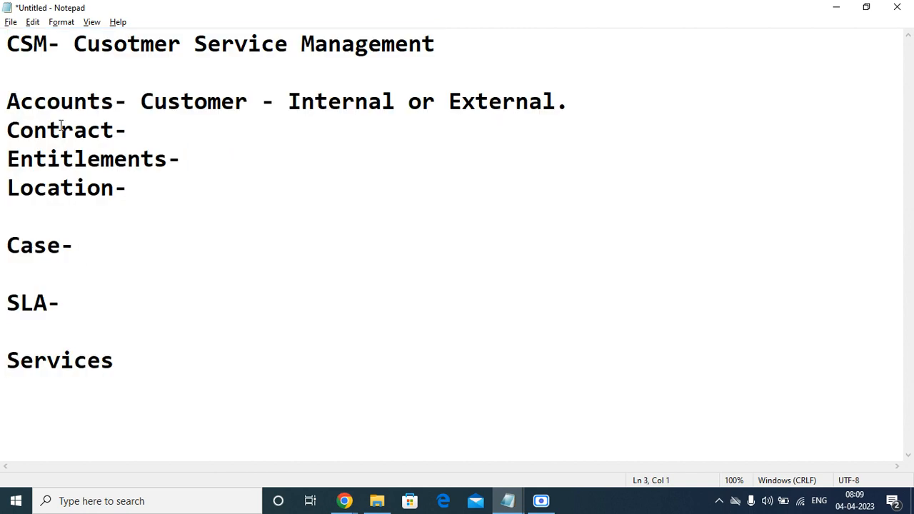
double_click(72, 136)
double_click(80, 160)
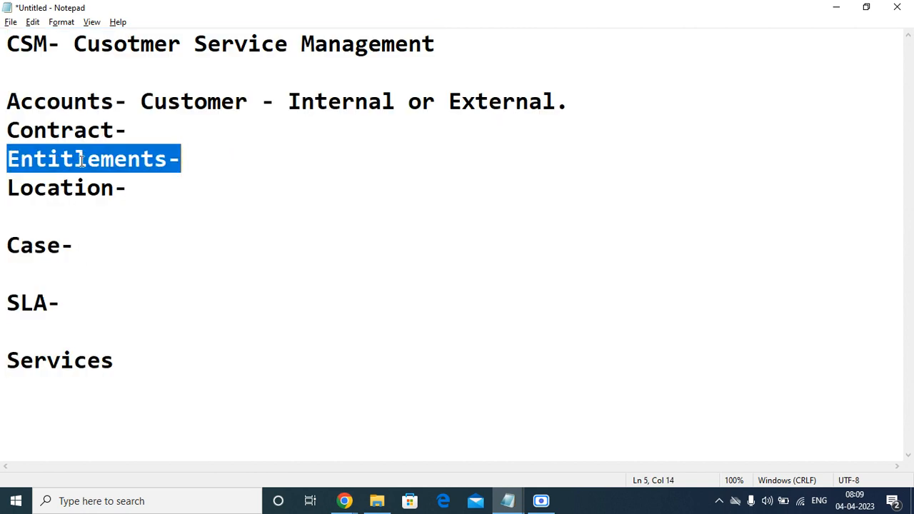
double_click(66, 193)
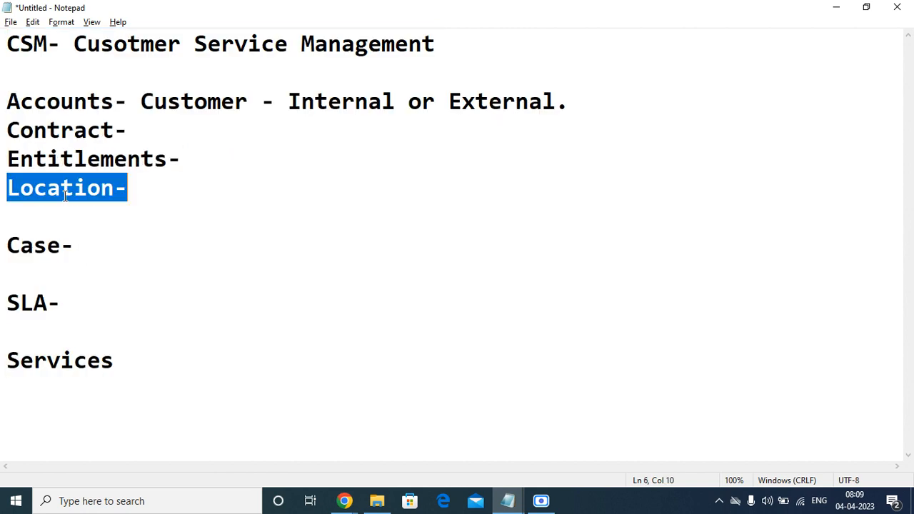
double_click(50, 246)
double_click(37, 305)
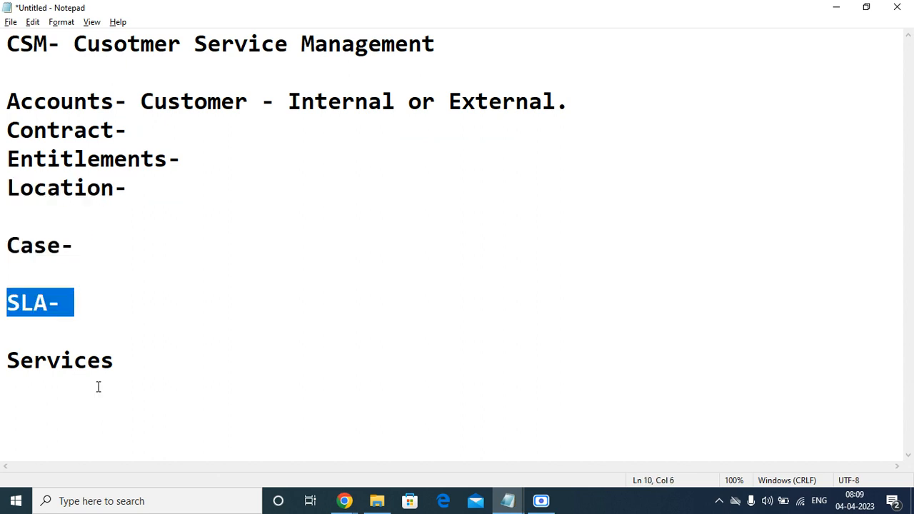
Add a dash after Services so it reads 'Services-'
click(123, 363)
key(BackSpace)
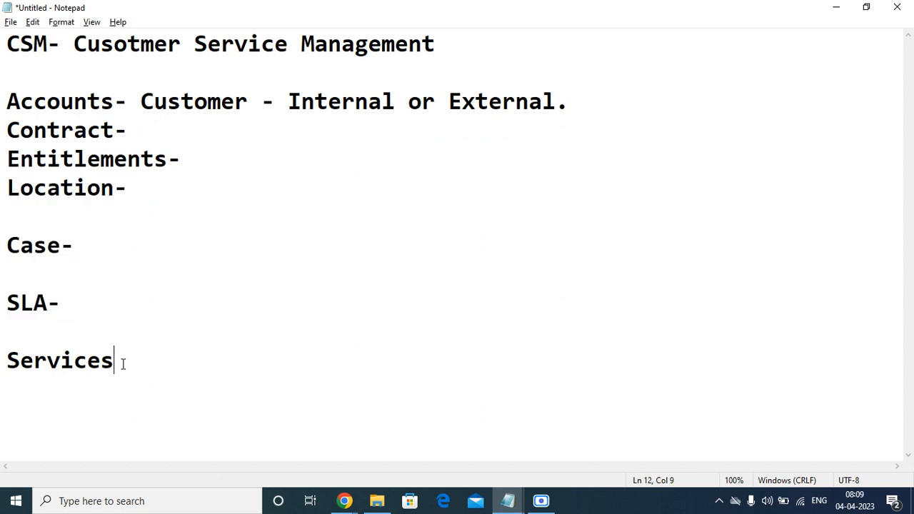
text(-)
Connect the Wi-Fi to the OnePlus NordCE 5G network, then return to Notepad
click(801, 502)
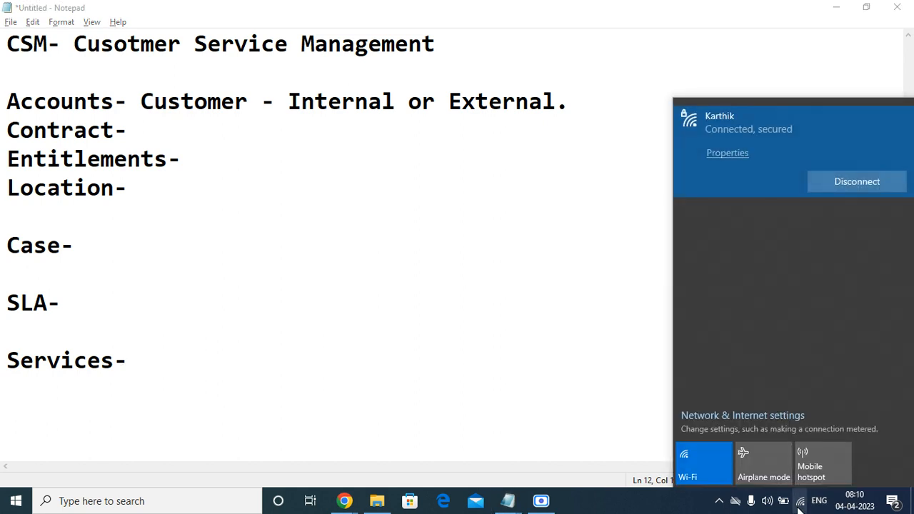
click(758, 209)
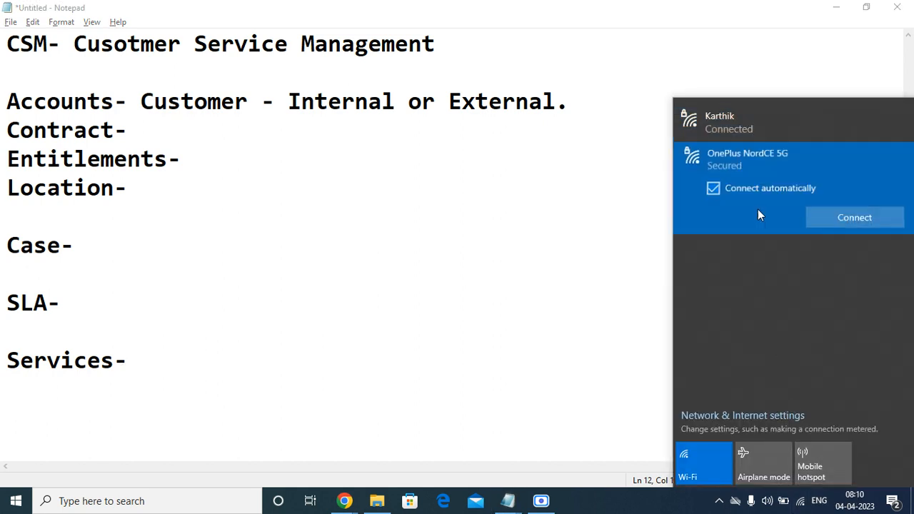
click(854, 220)
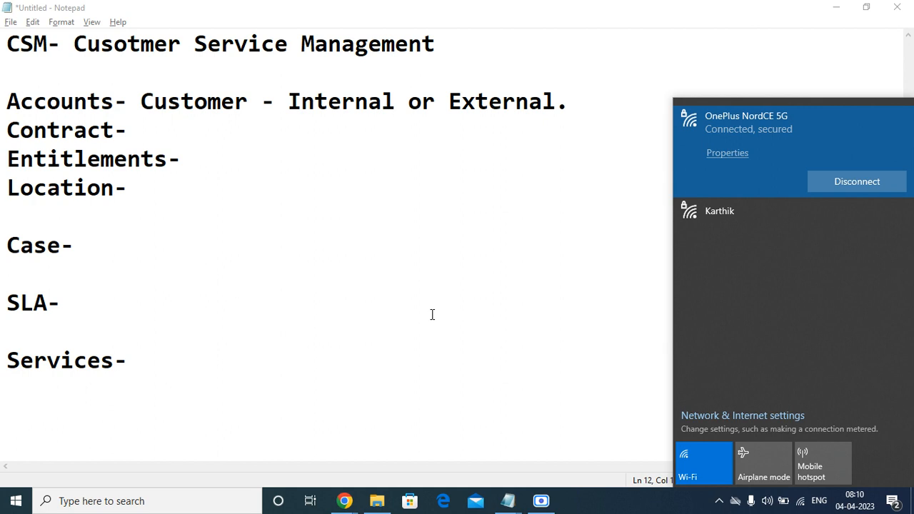
click(129, 265)
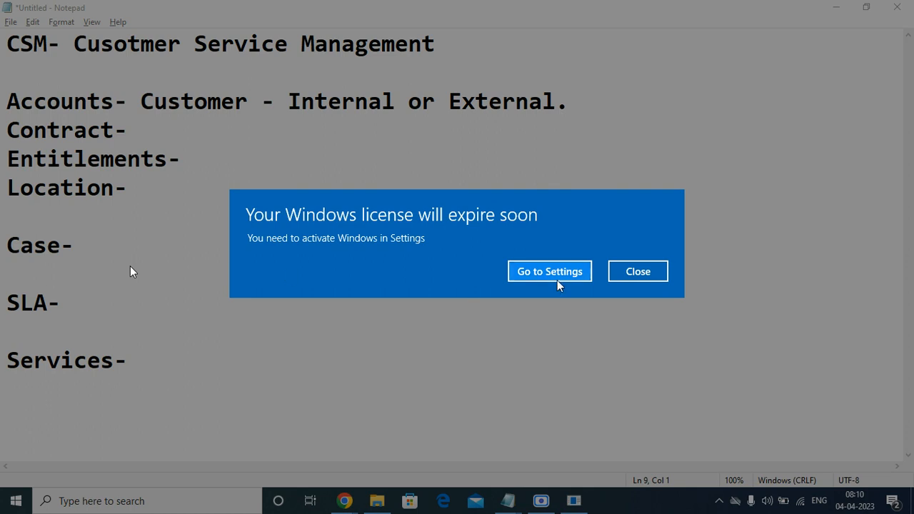
Dismiss the Windows license expiry warning and select the note headings down to Services-
click(652, 271)
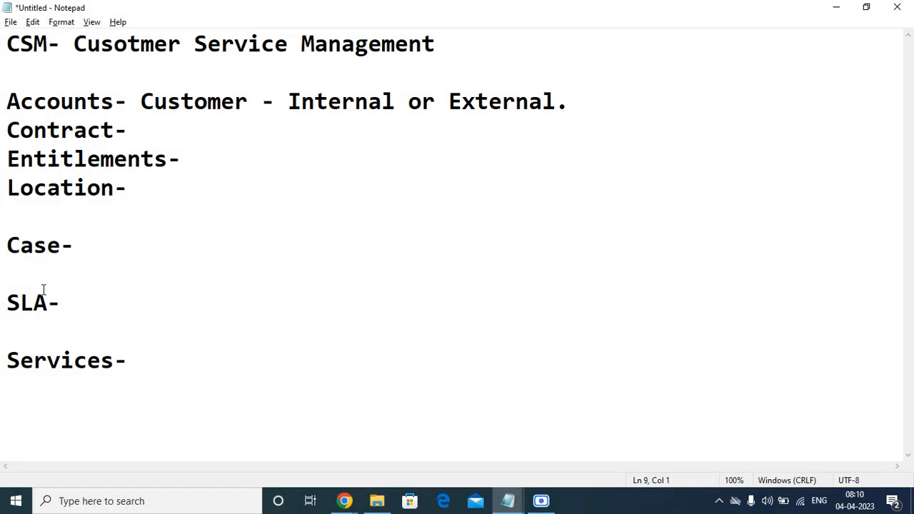
drag(53, 138, 139, 361)
click(140, 363)
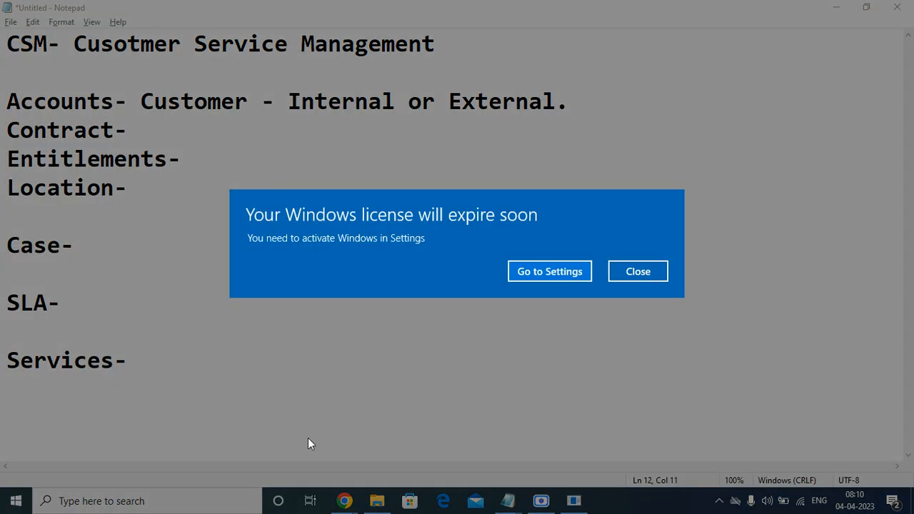
click(627, 269)
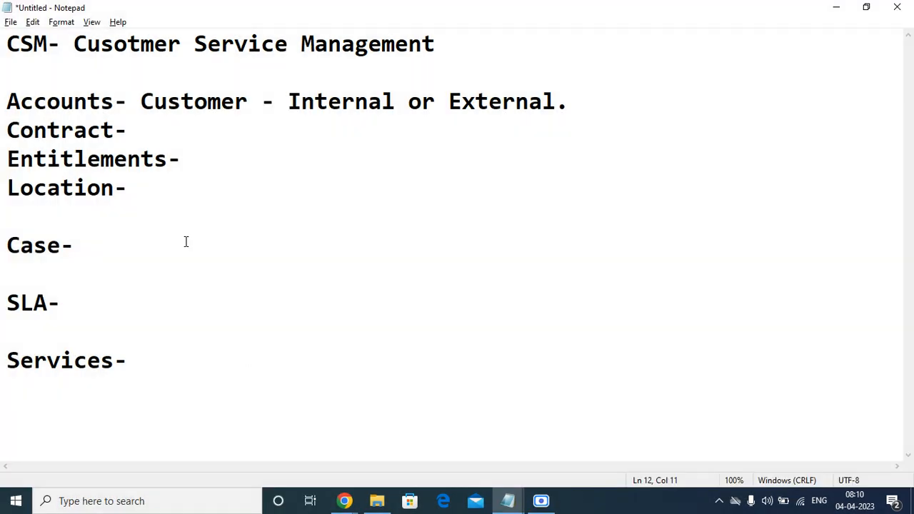
Highlight each note heading in turn: Accounts-, Contract-, Entitlements-, Location-, SLA- and Services-
double_click(66, 102)
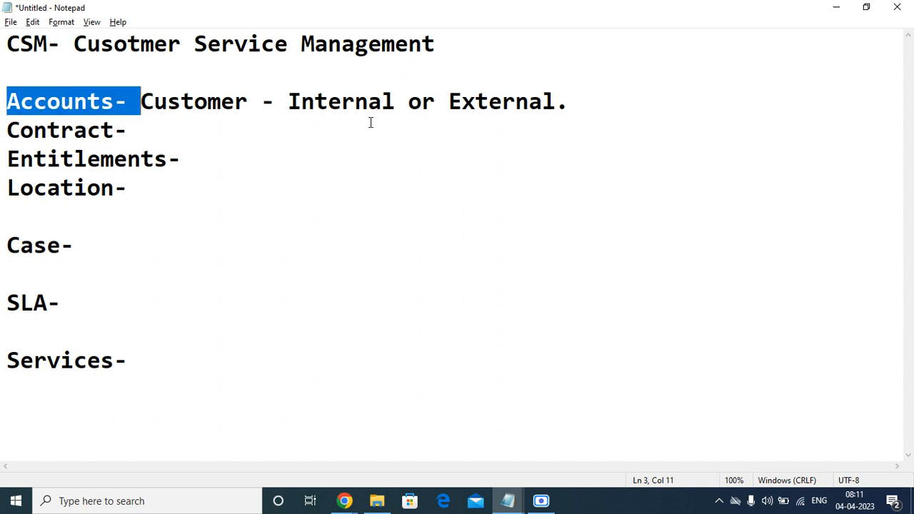
click(412, 99)
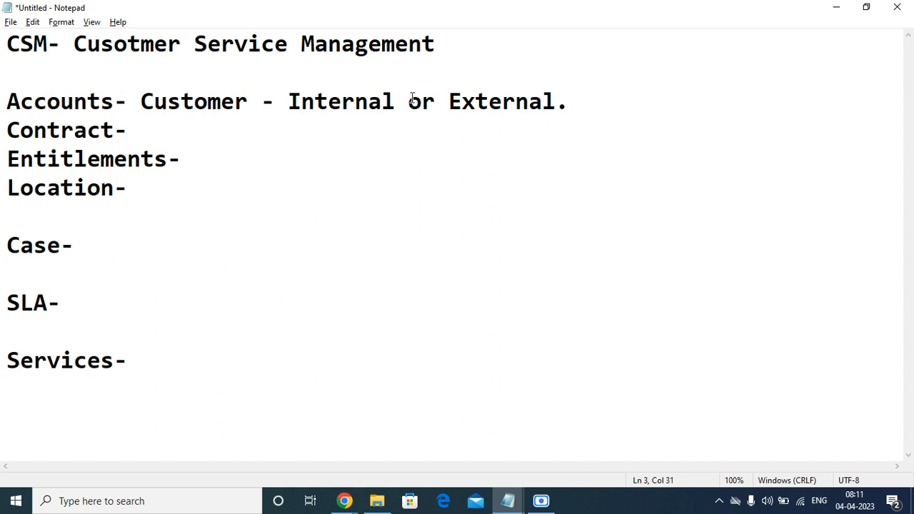
click(434, 120)
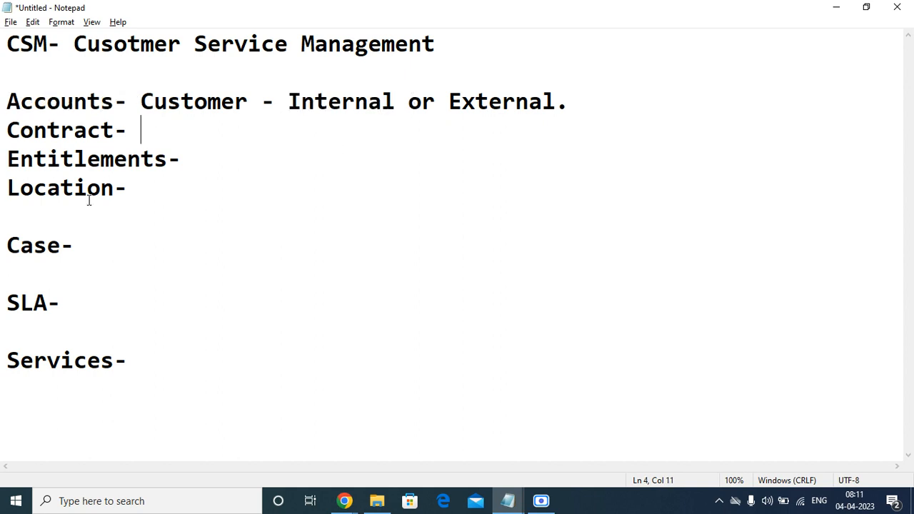
double_click(106, 129)
click(56, 174)
double_click(65, 158)
double_click(56, 189)
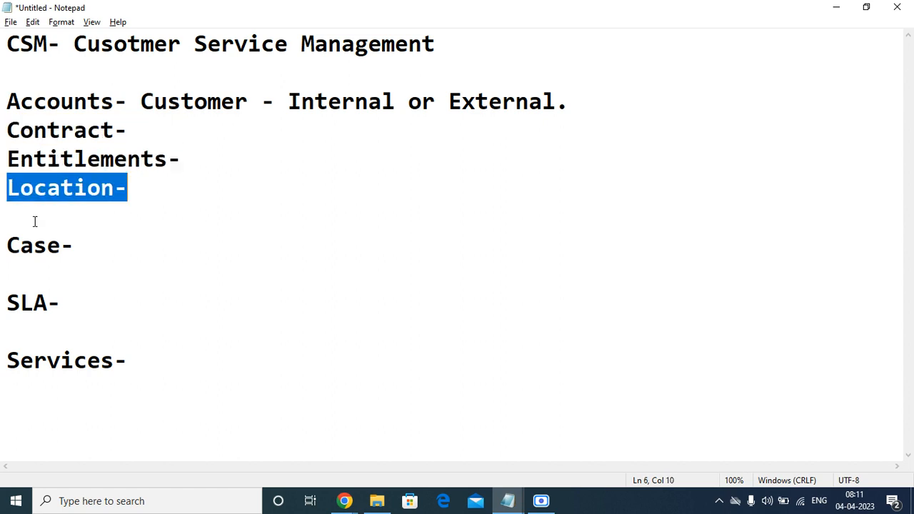
click(24, 261)
key(Down)
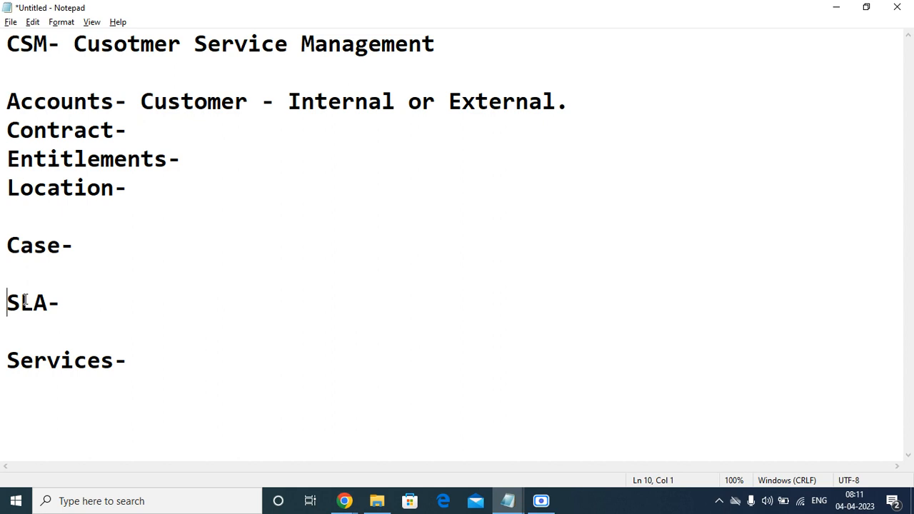
double_click(24, 302)
click(75, 361)
double_click(75, 360)
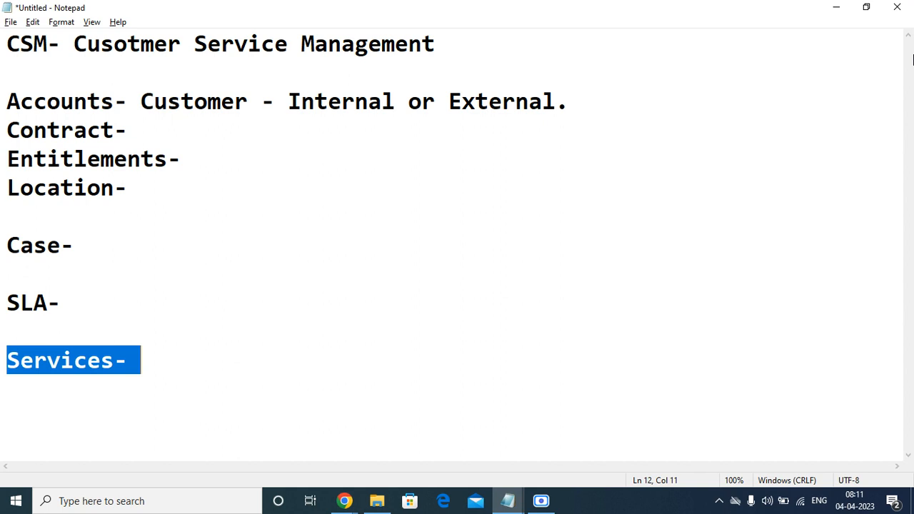
Correct 'Cusotmer' to 'Customer' in the title line
click(128, 45)
key(BackSpace)
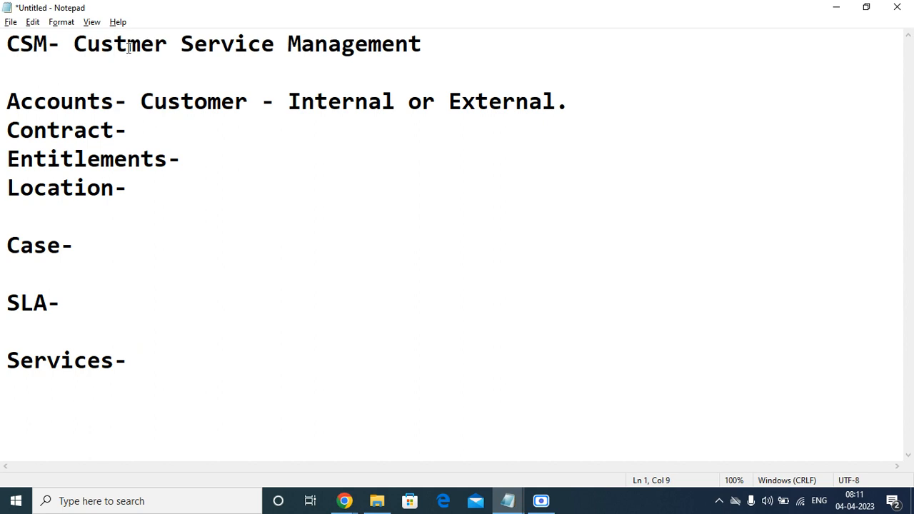
text(o)
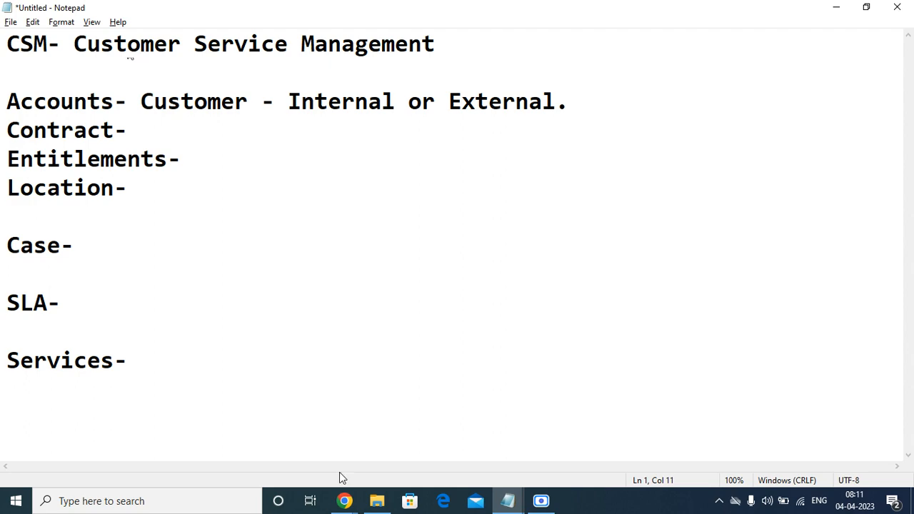
In ServiceNow, search the application scope list for 'cus' and pick a Customer Service scope
mouse_move(347, 503)
click(227, 454)
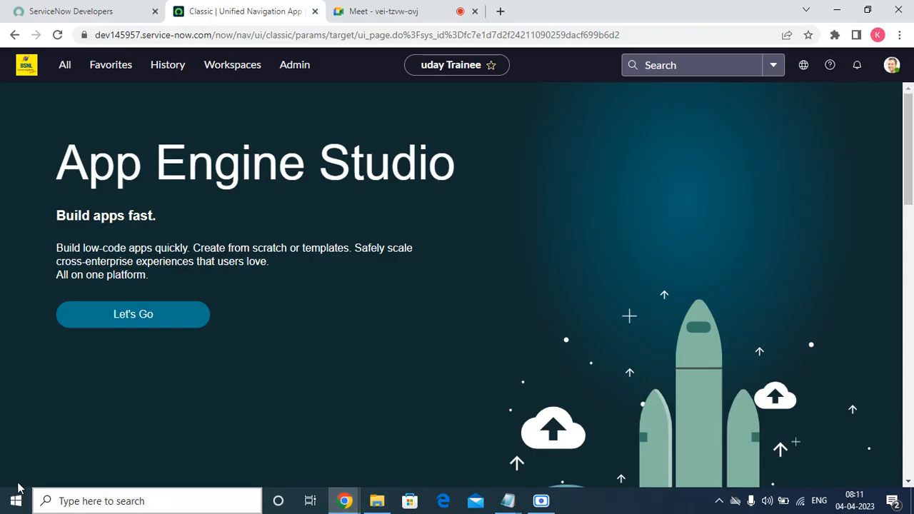
click(108, 65)
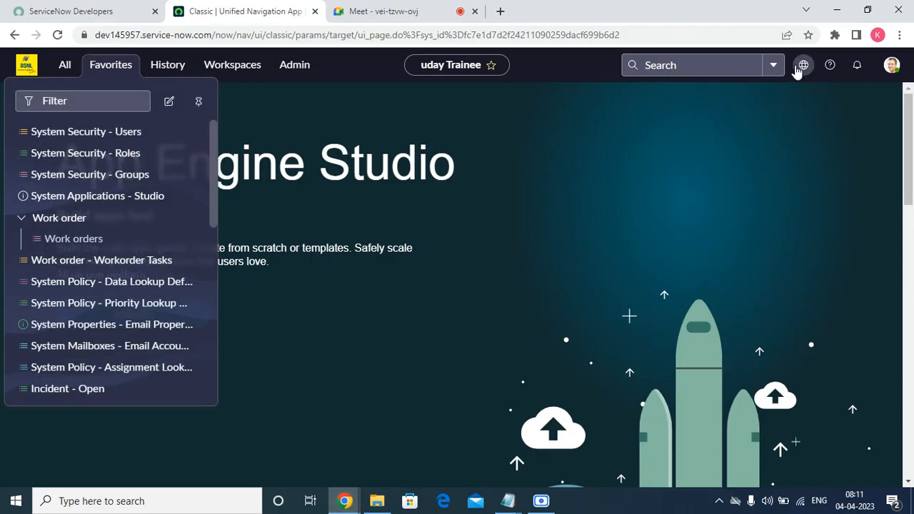
click(805, 65)
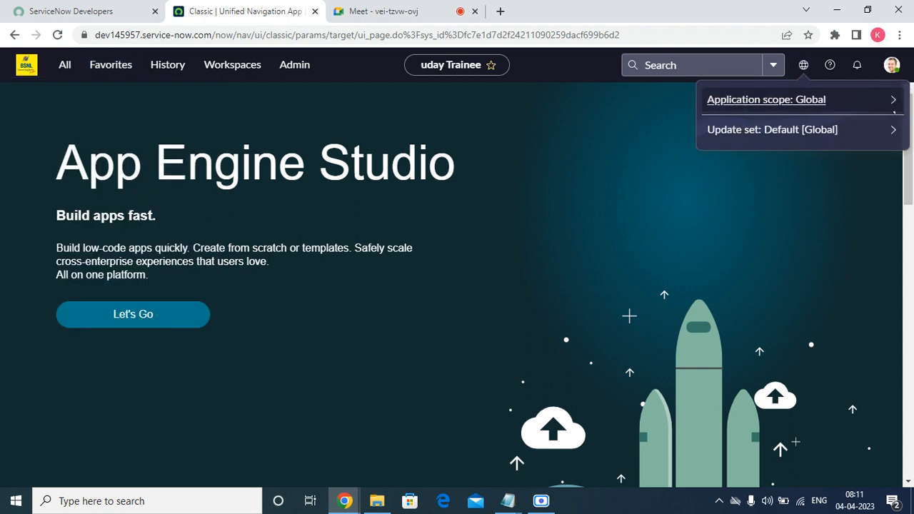
click(894, 105)
click(758, 124)
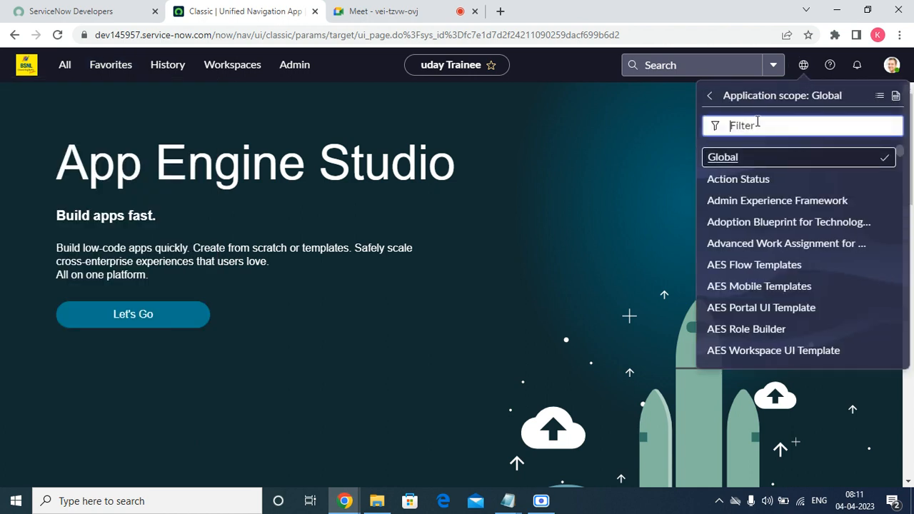
text(ccus)
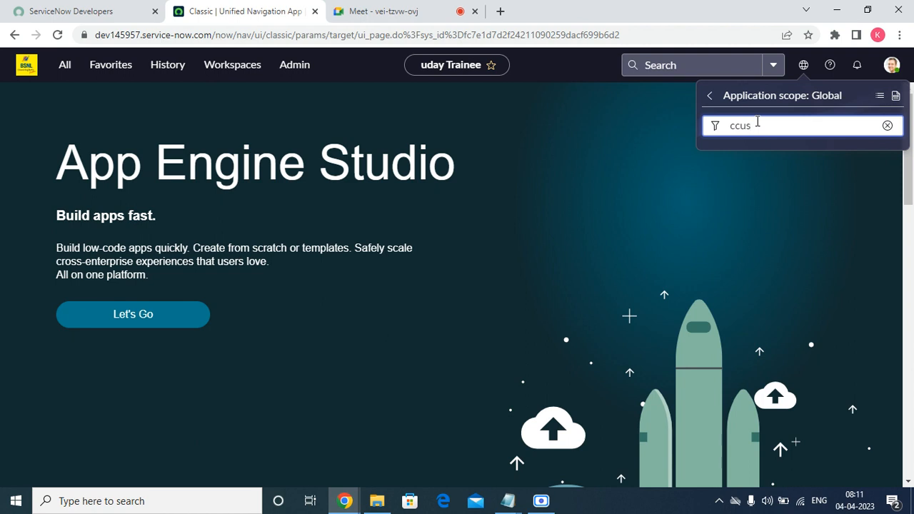
key(BackSpace)
key(BackSpace)
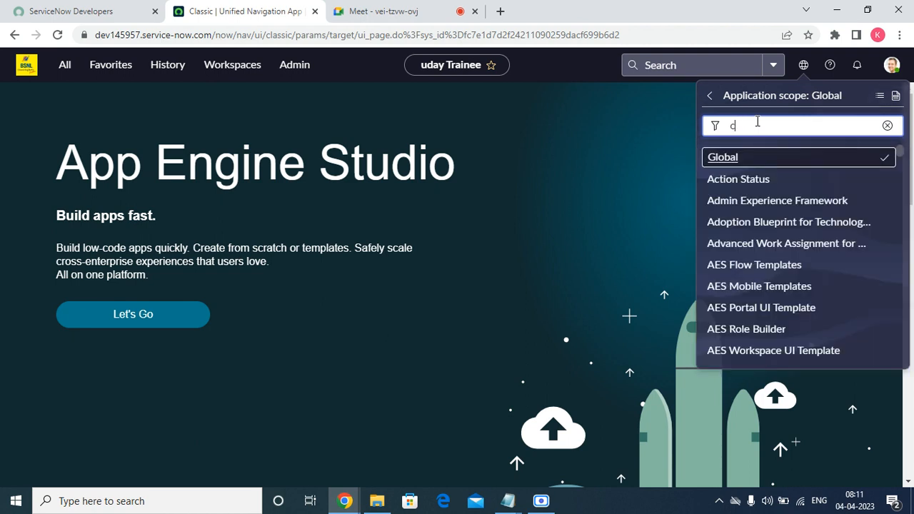
text(us)
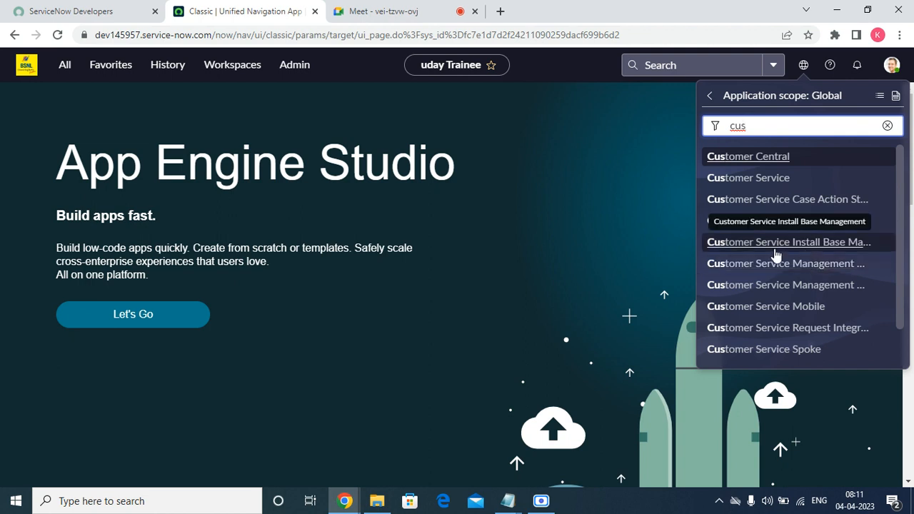
scroll(776, 314, down, 1)
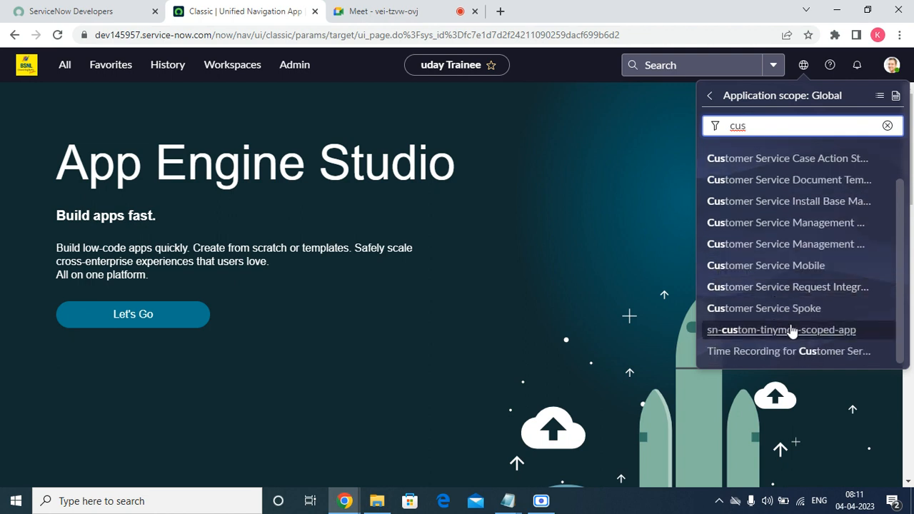
scroll(802, 345, up, 1)
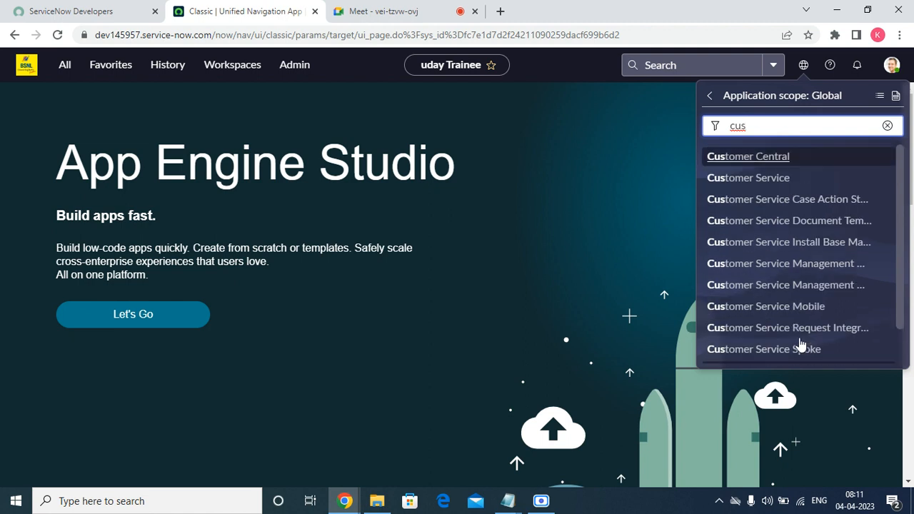
click(799, 289)
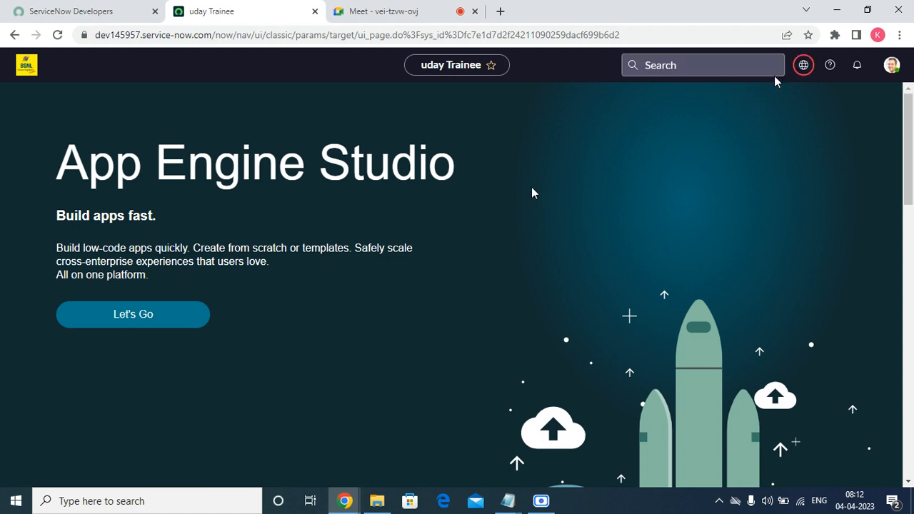
Filter the scope list again for 'custo' and select the Customer Service scope
click(803, 65)
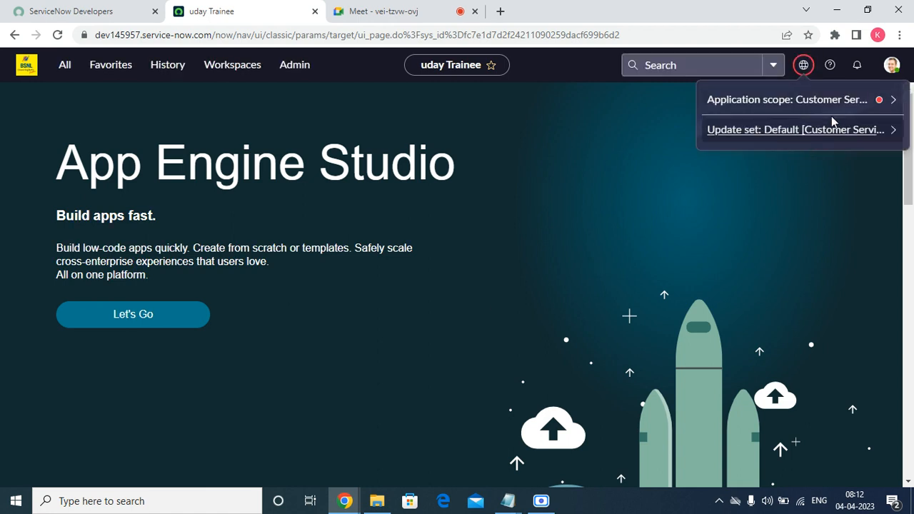
click(884, 107)
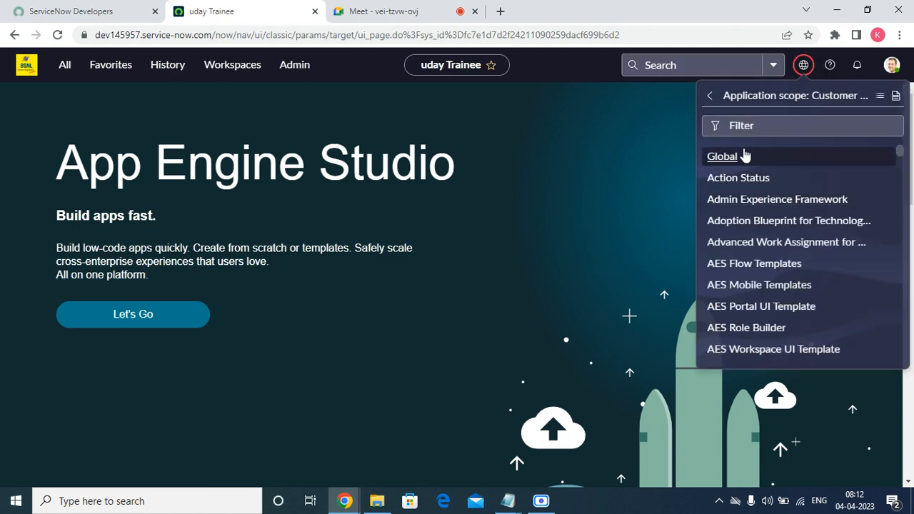
click(741, 127)
text(cus)
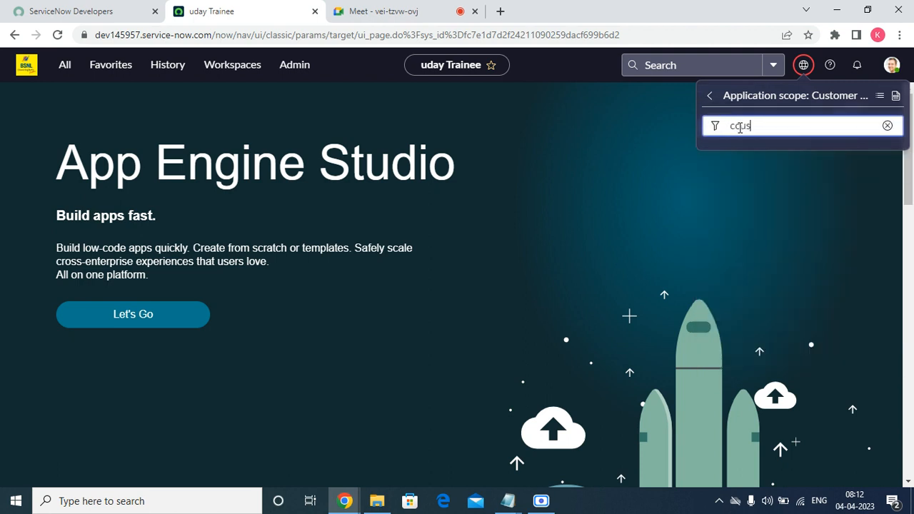
key(BackSpace)
key(BackSpace)
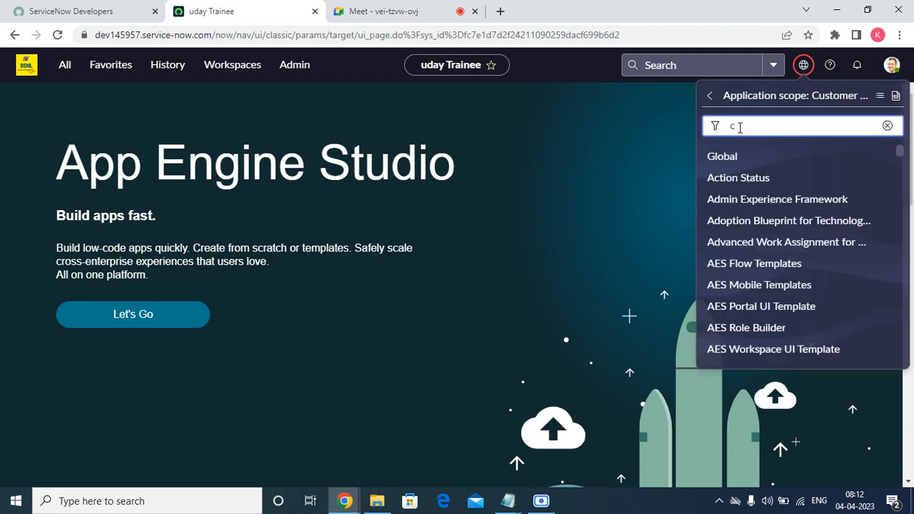
text(usto)
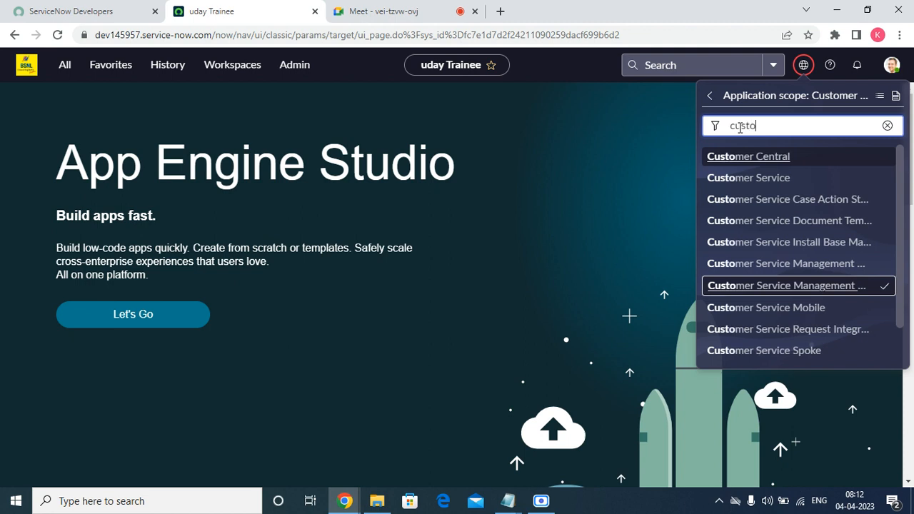
click(762, 176)
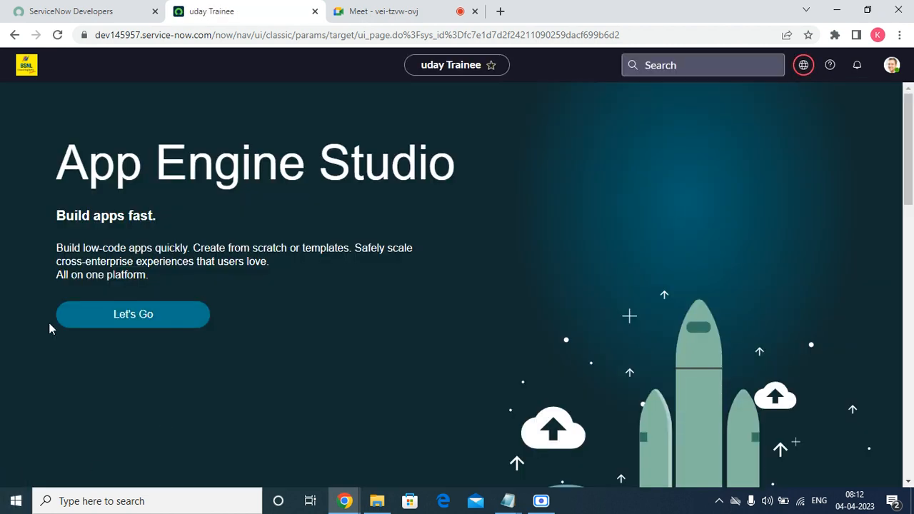
Reload, filter the All menu by 'acc', open Customer > Accounts, then open the Boxeo account
click(58, 35)
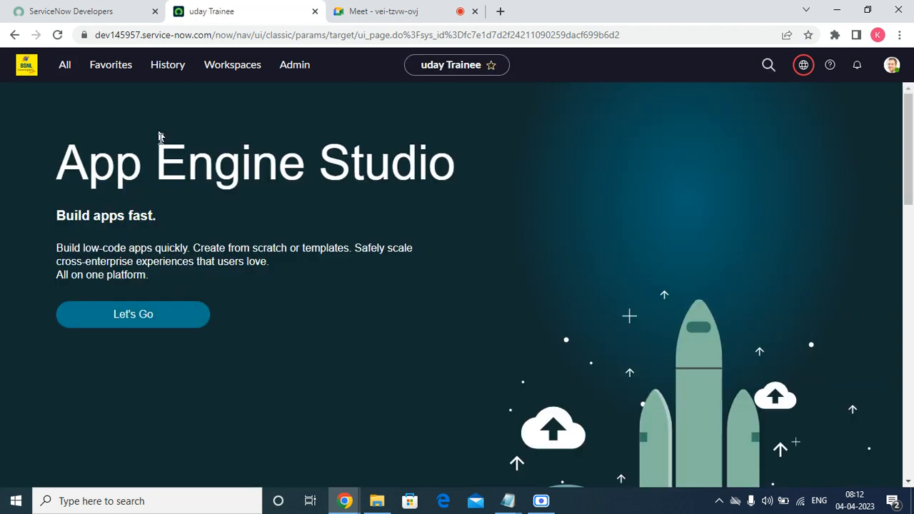
click(104, 71)
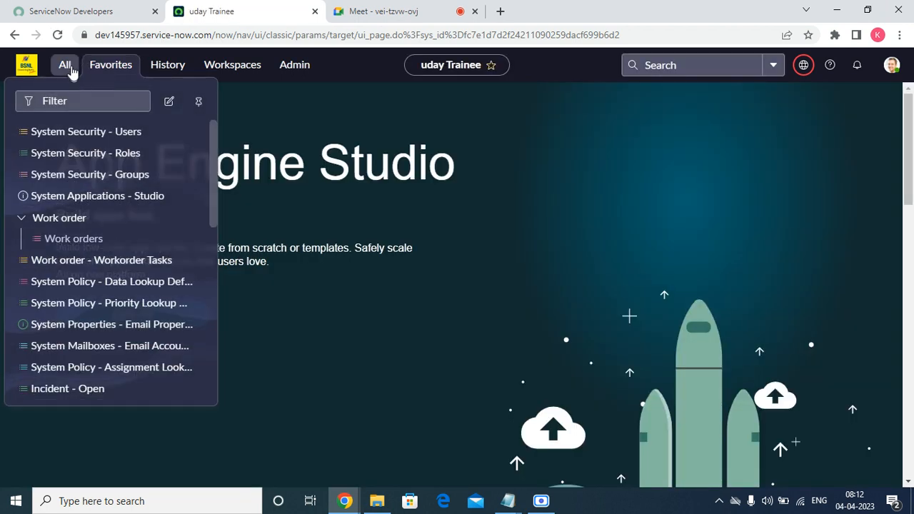
click(68, 70)
click(72, 101)
text(acc)
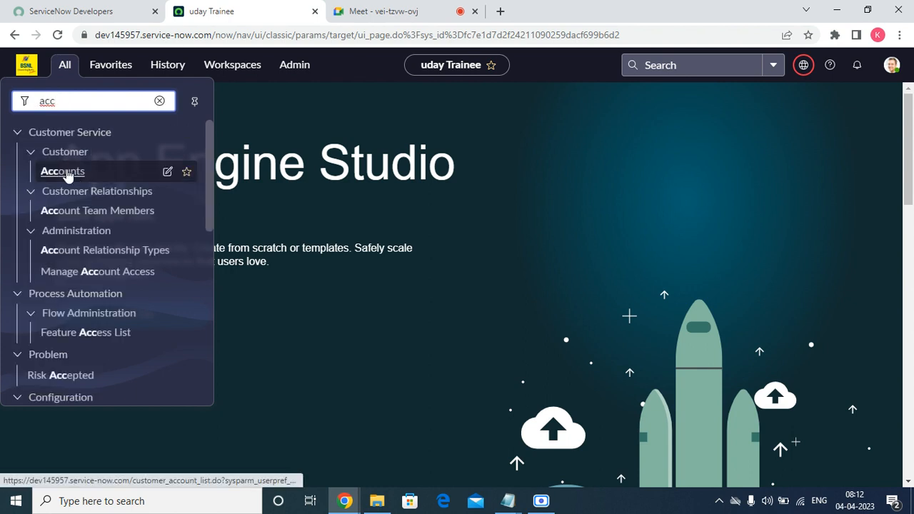
click(64, 173)
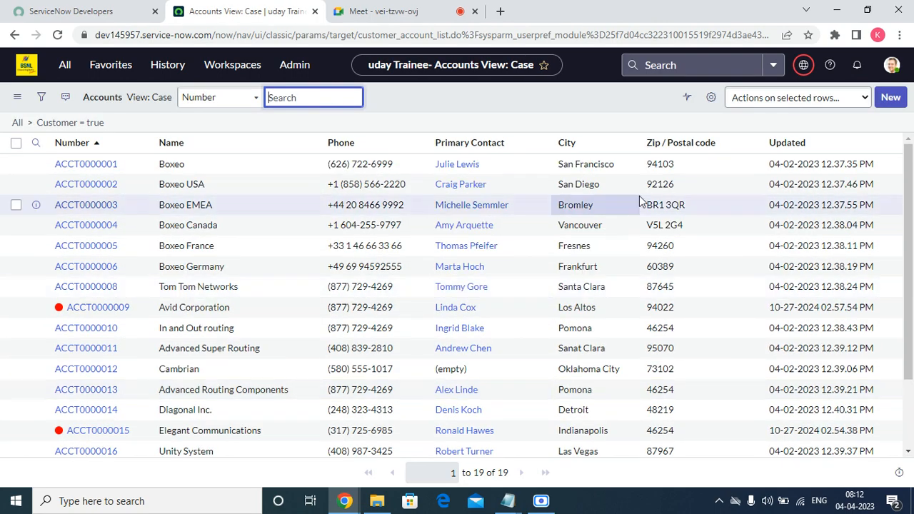
click(88, 169)
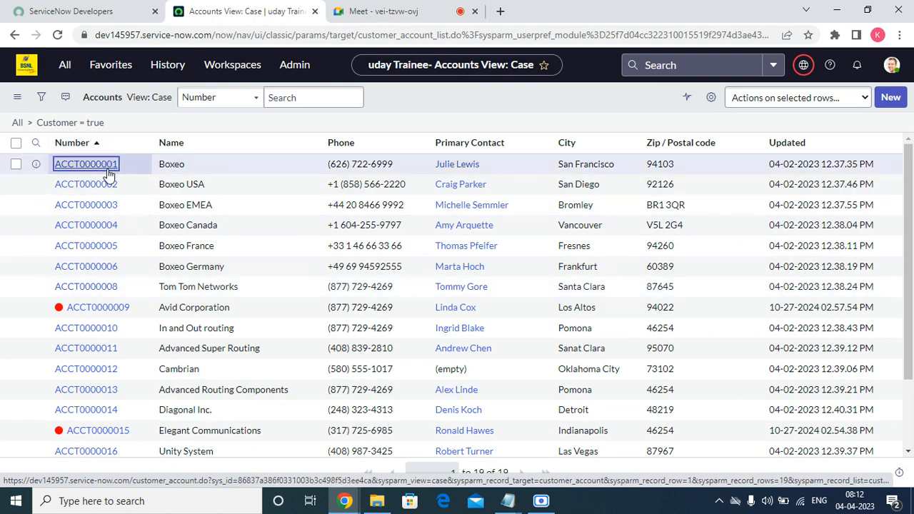
right_click(36, 169)
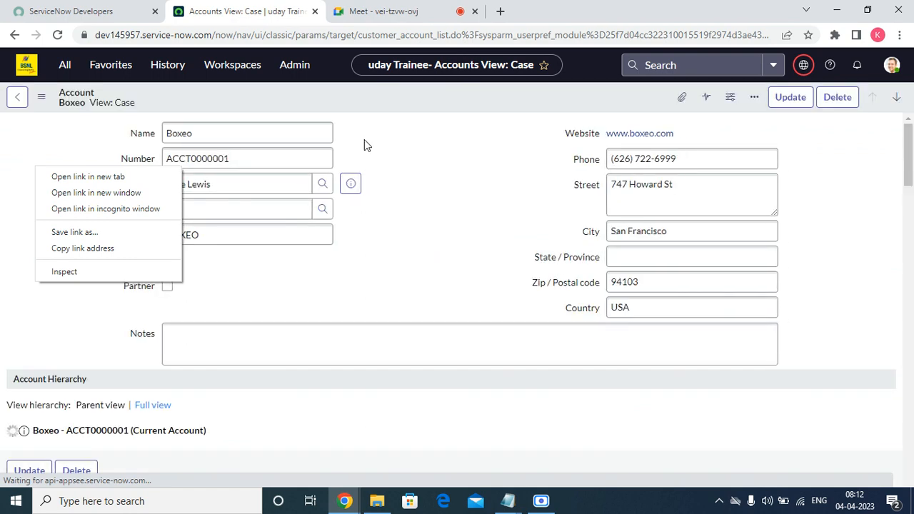
Review the Boxeo name, account number, Parent Account and BOXEO registration code fields
click(434, 242)
click(224, 138)
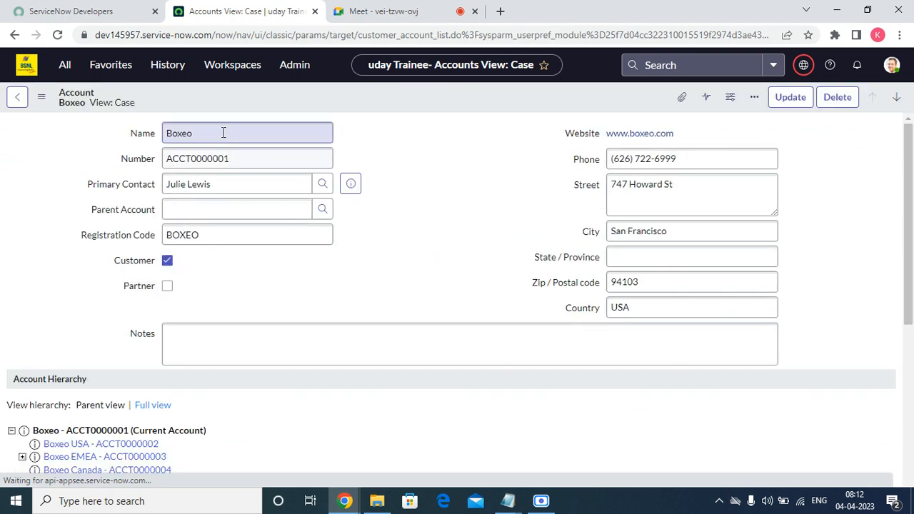
double_click(224, 133)
double_click(251, 158)
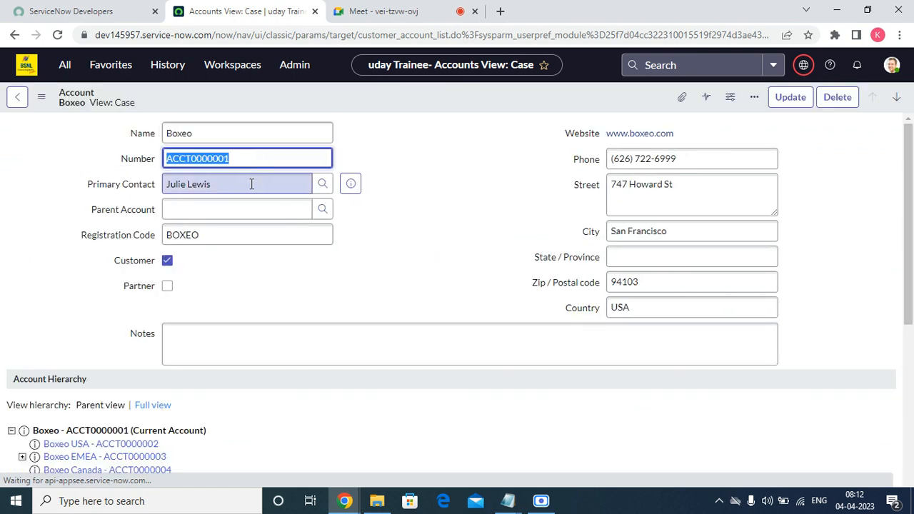
key(Tab)
click(231, 215)
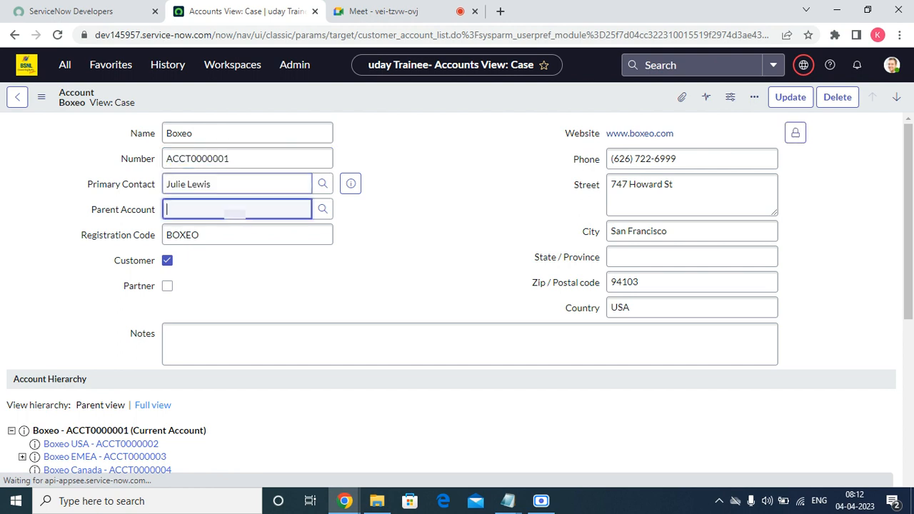
click(226, 236)
double_click(226, 235)
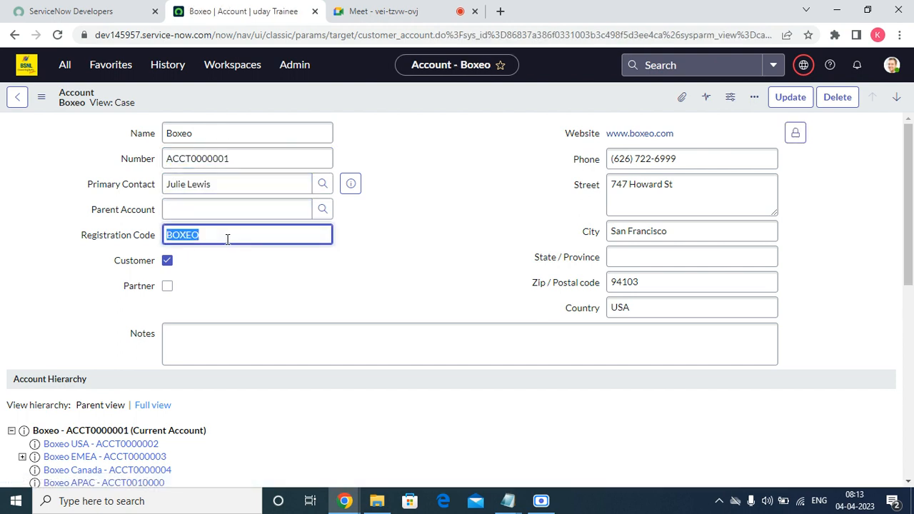
Check the Notes, phone number and street fields, then scroll down to Contacts (6)
click(196, 361)
triple_click(685, 162)
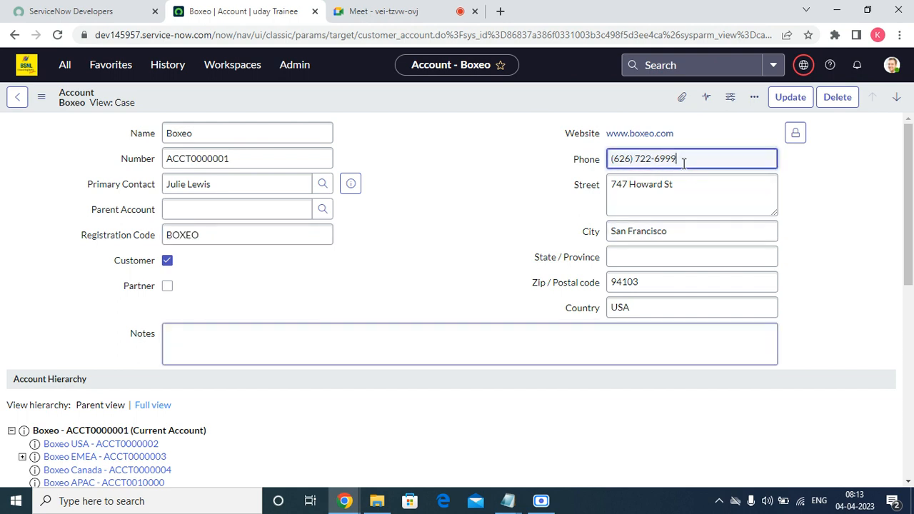
double_click(670, 187)
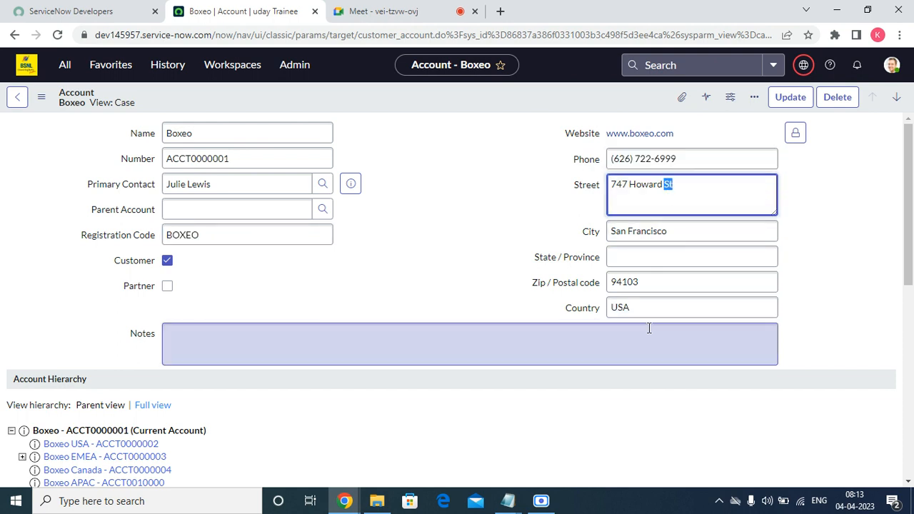
scroll(388, 386, down, 7)
scroll(279, 392, up, 7)
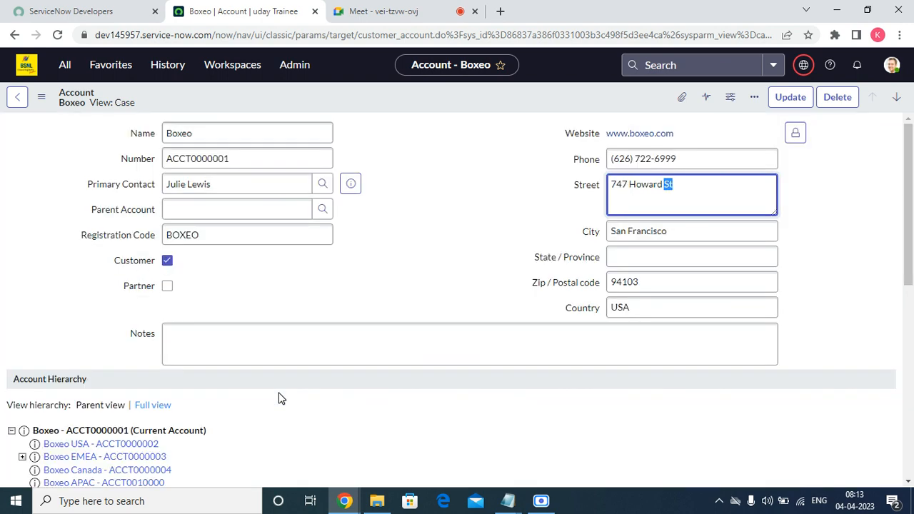
scroll(306, 272, down, 7)
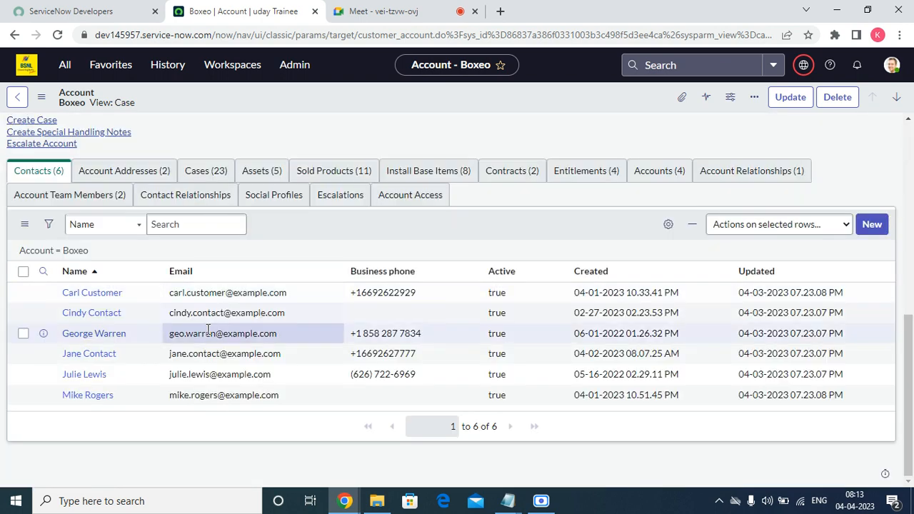
click(175, 224)
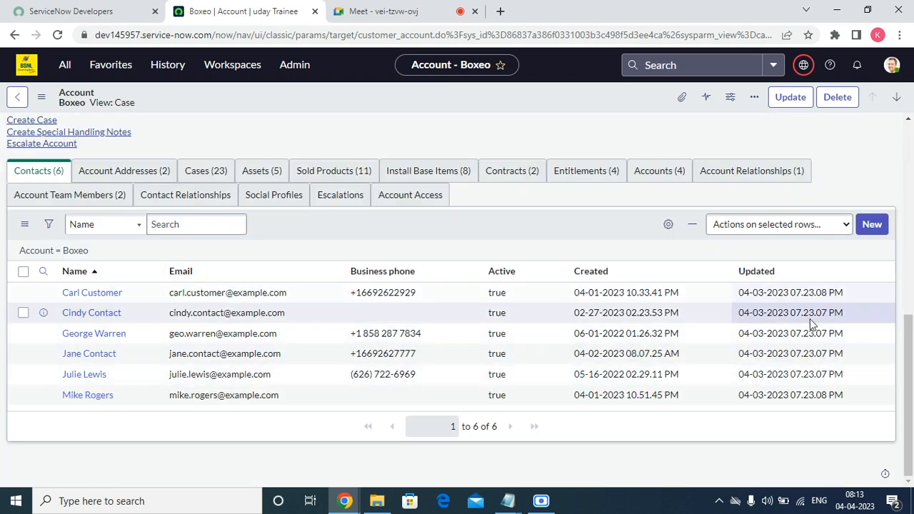
drag(912, 415, 912, 397)
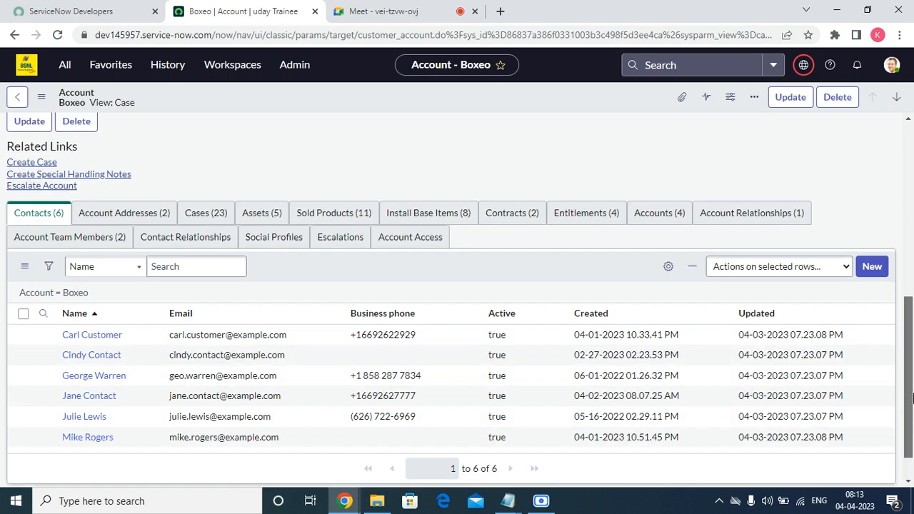
click(647, 220)
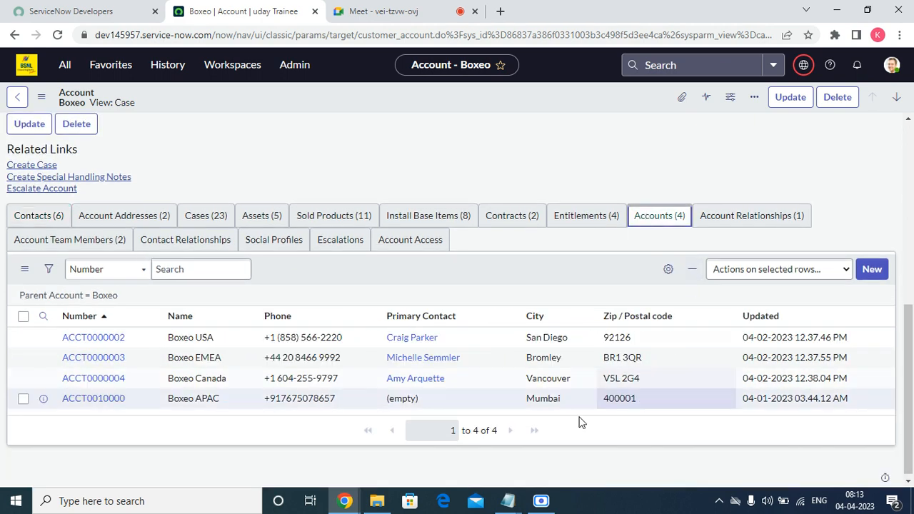
scroll(215, 345, up, 10)
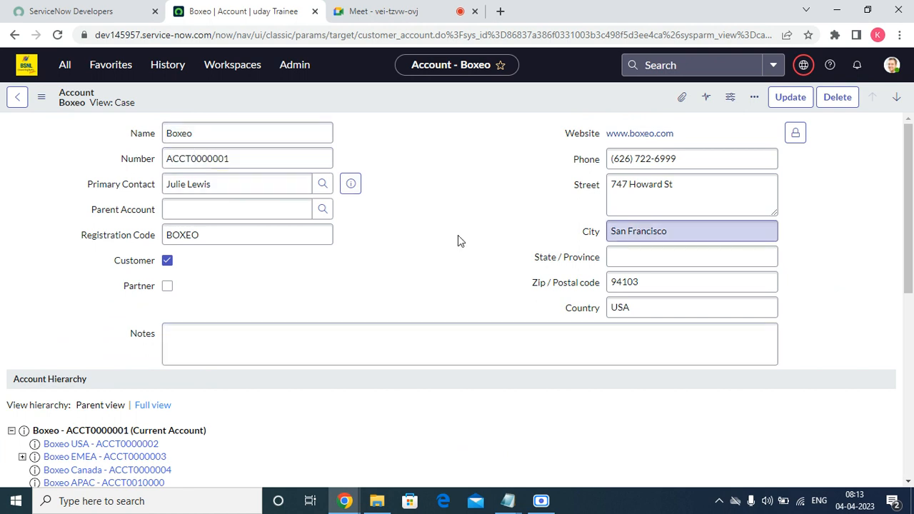
scroll(461, 218, down, 10)
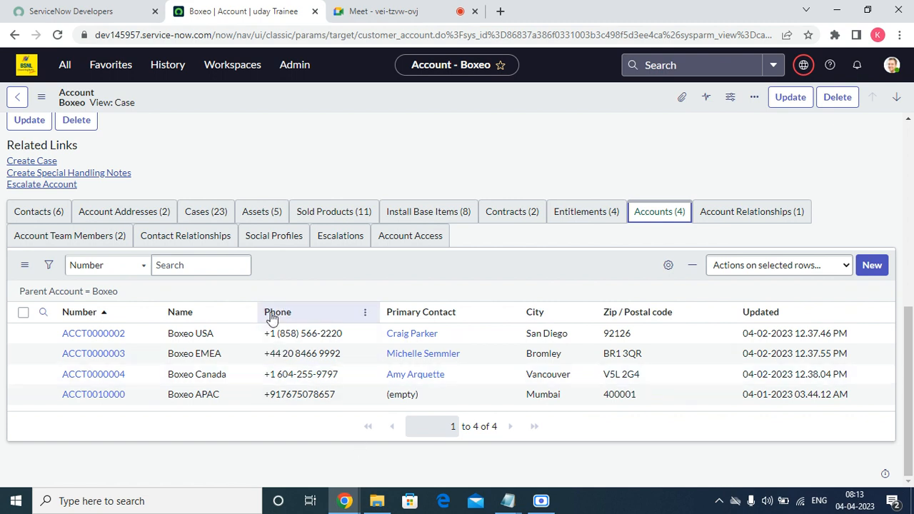
click(723, 211)
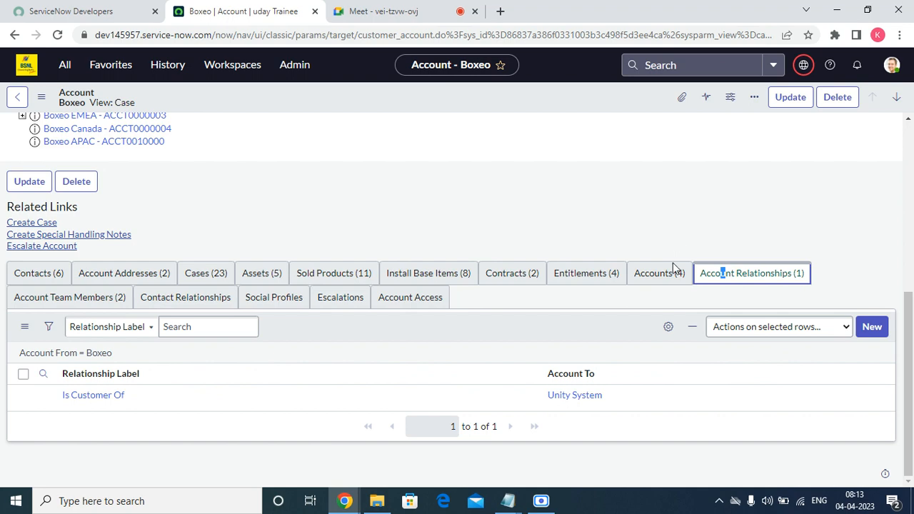
click(663, 272)
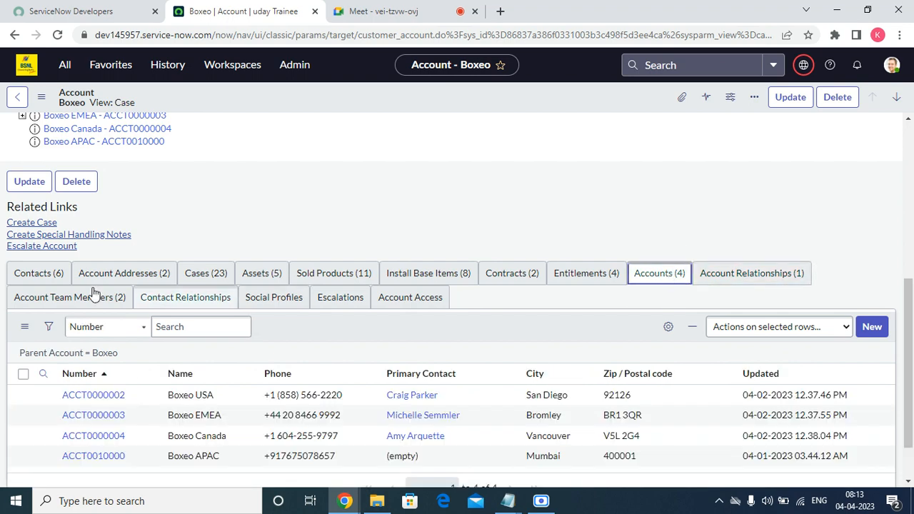
scroll(315, 345, up, 5)
scroll(340, 327, down, 6)
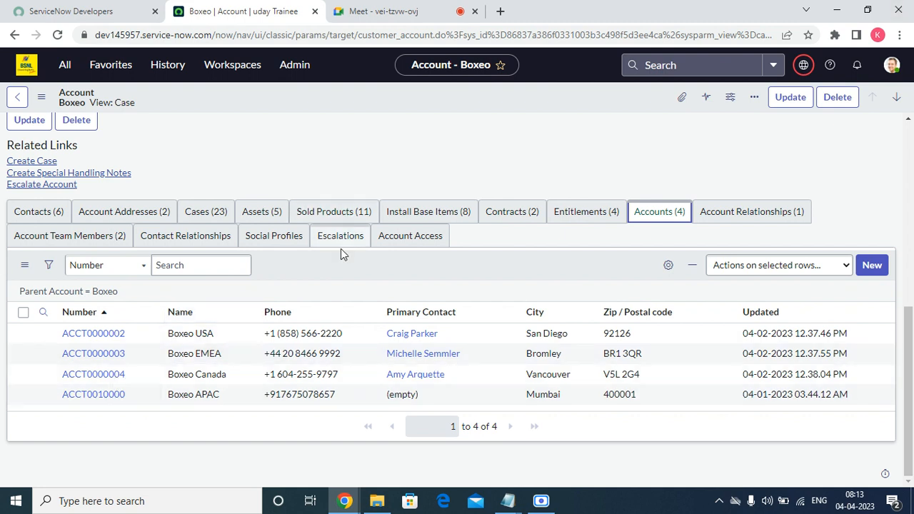
scroll(223, 276, up, 5)
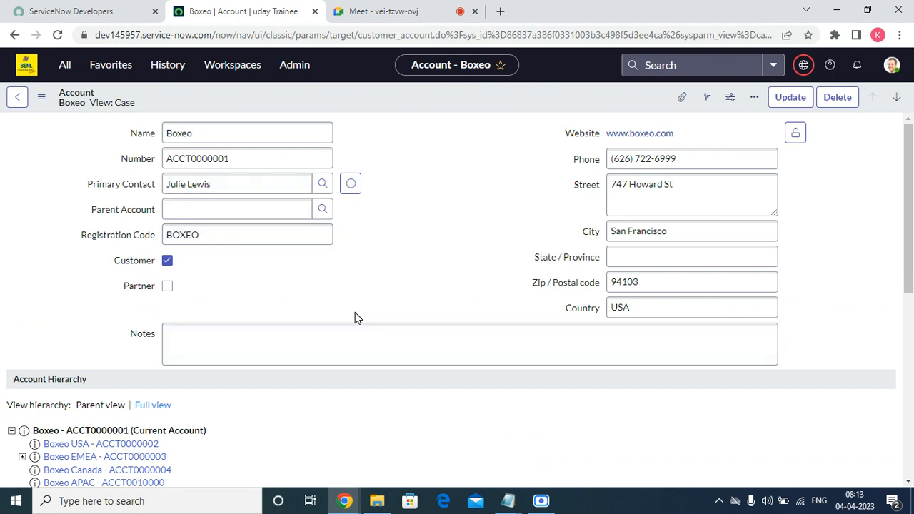
scroll(425, 357, down, 5)
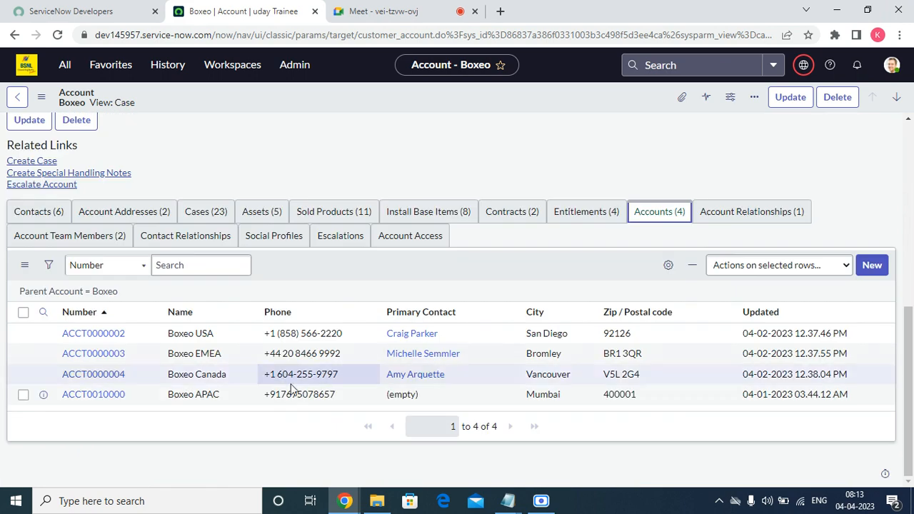
click(45, 216)
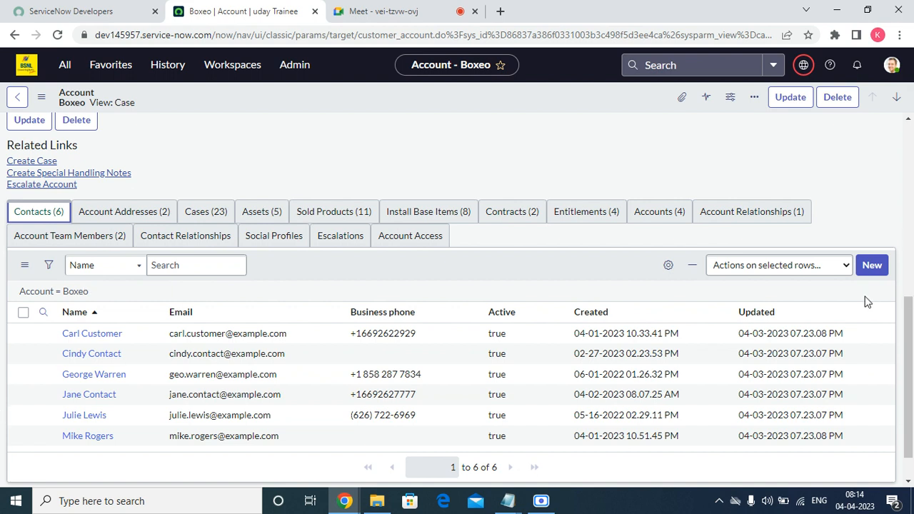
Start a new Boxeo contact, entering first and last name and choosing English as language
click(873, 269)
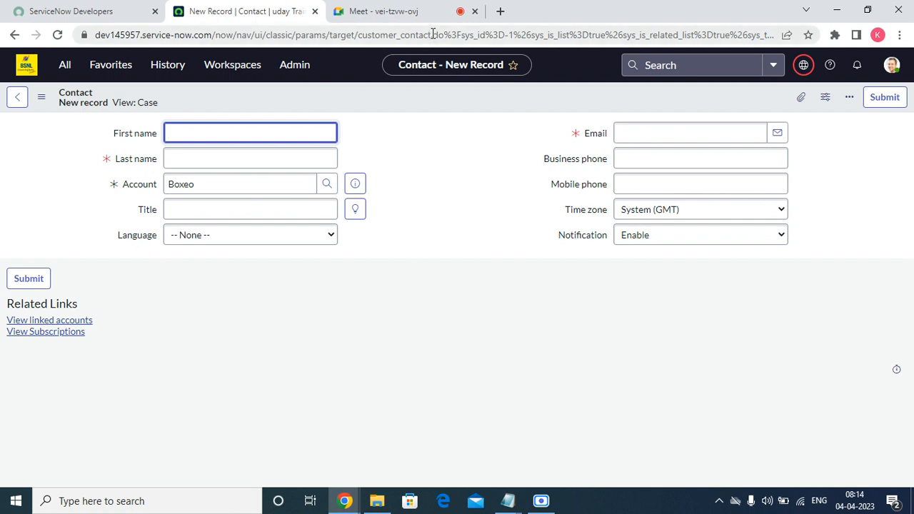
drag(432, 34, 356, 36)
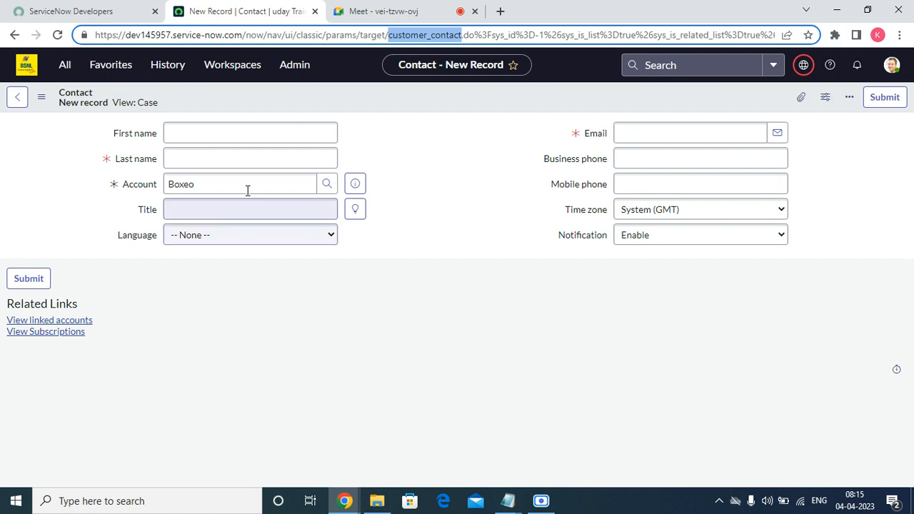
click(207, 135)
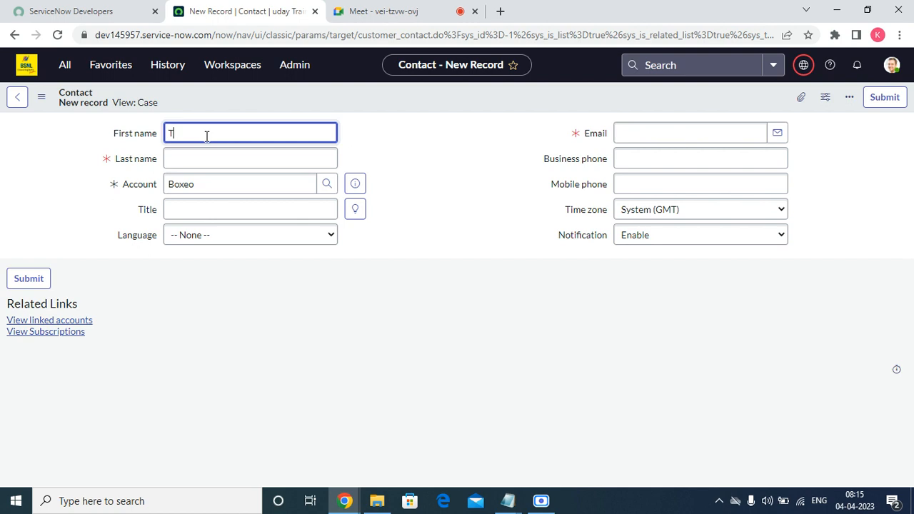
key(Tab)
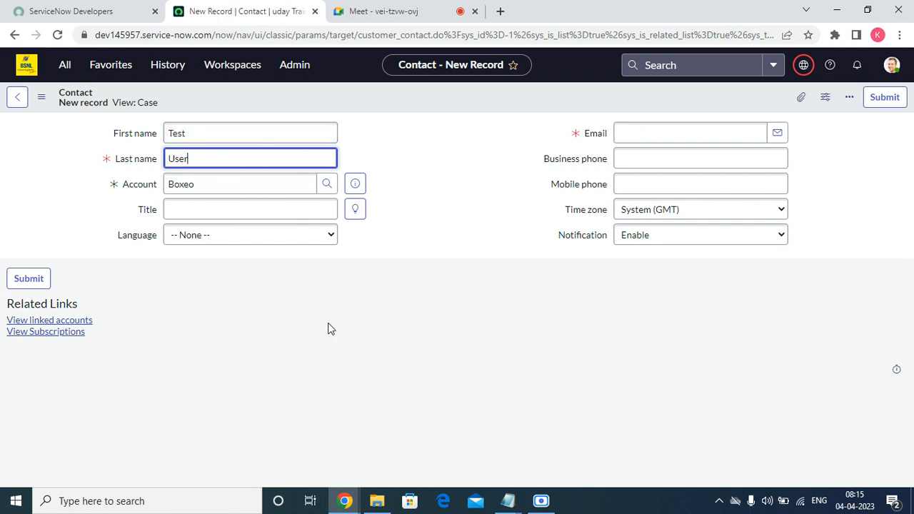
click(246, 236)
click(237, 264)
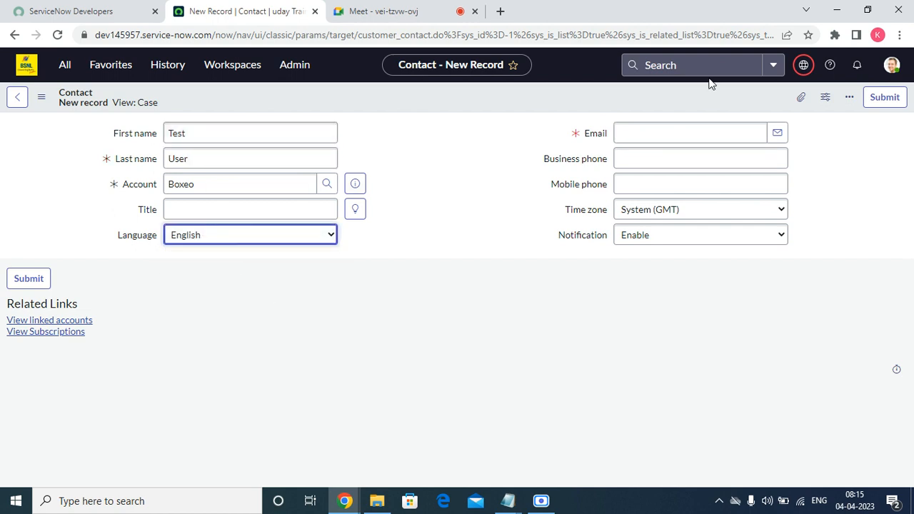
Enter the contact's e-mail address and save the new contact record
click(675, 126)
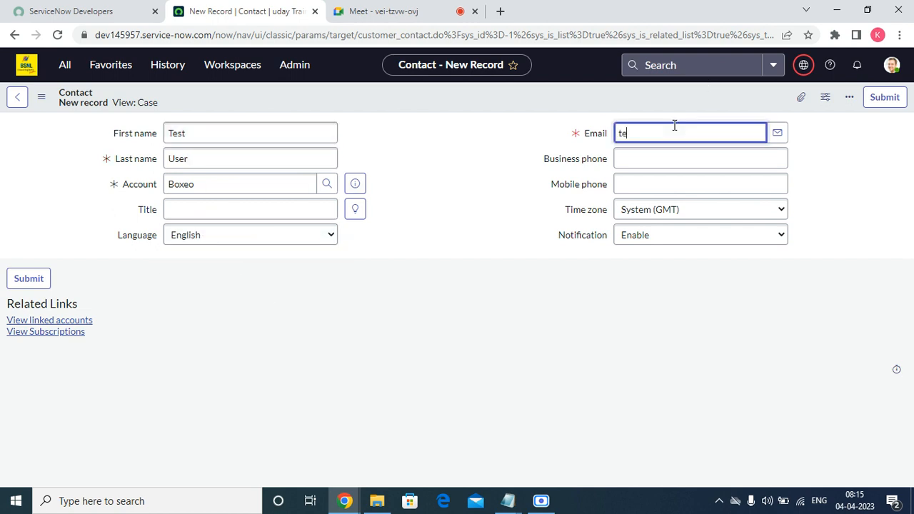
key(BackSpace)
key(BackSpace)
key(BackSpace)
right_click(408, 94)
click(436, 103)
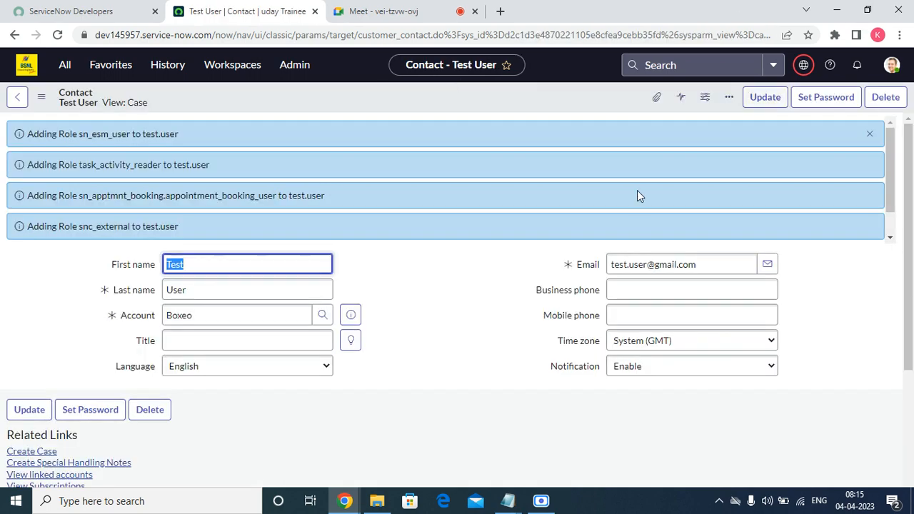
Close the role-added info messages on the Test User contact and open the View menu
click(872, 132)
scroll(386, 366, down, 3)
scroll(139, 404, up, 3)
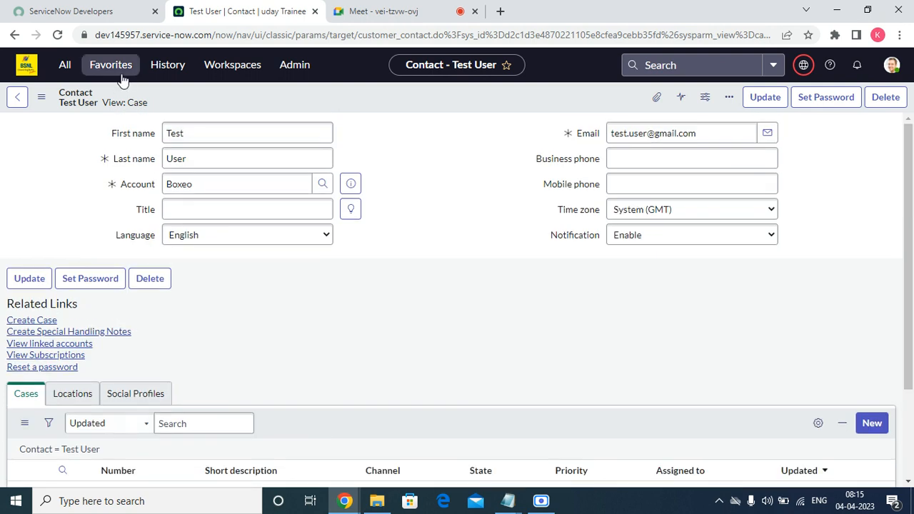
click(118, 105)
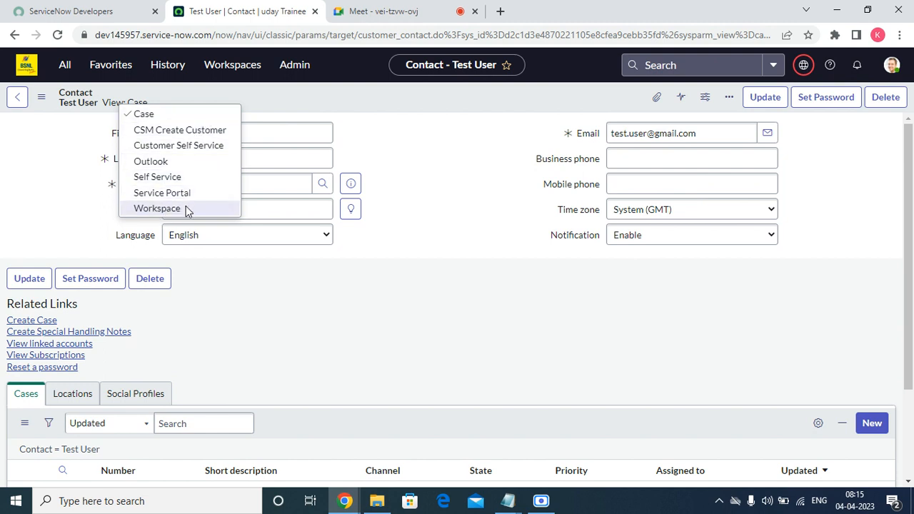
click(191, 161)
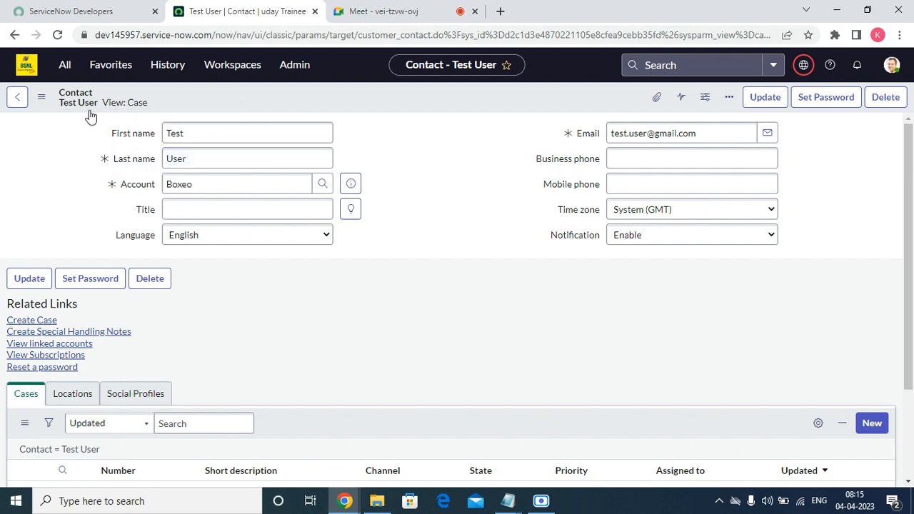
click(118, 104)
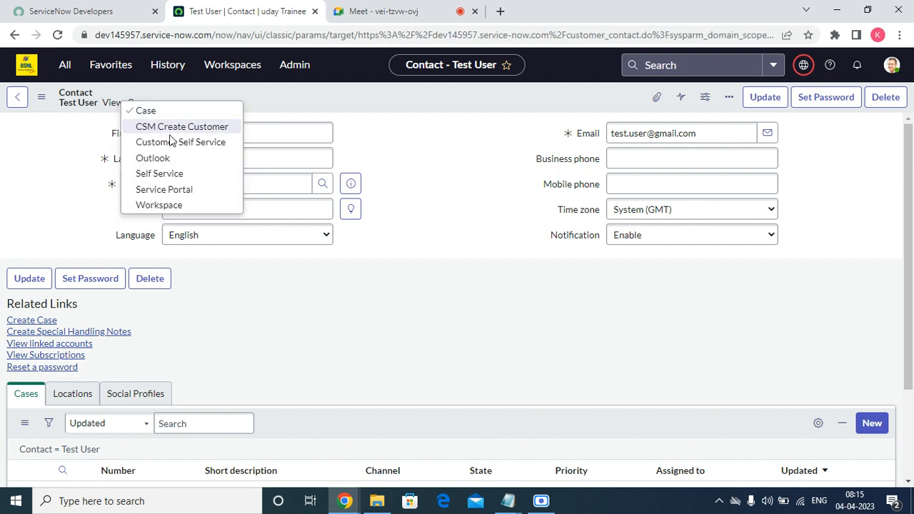
Switch the contact to the Outlook view and inspect its five roles in Edit Members, cancelling without changes
click(169, 158)
scroll(190, 382, down, 3)
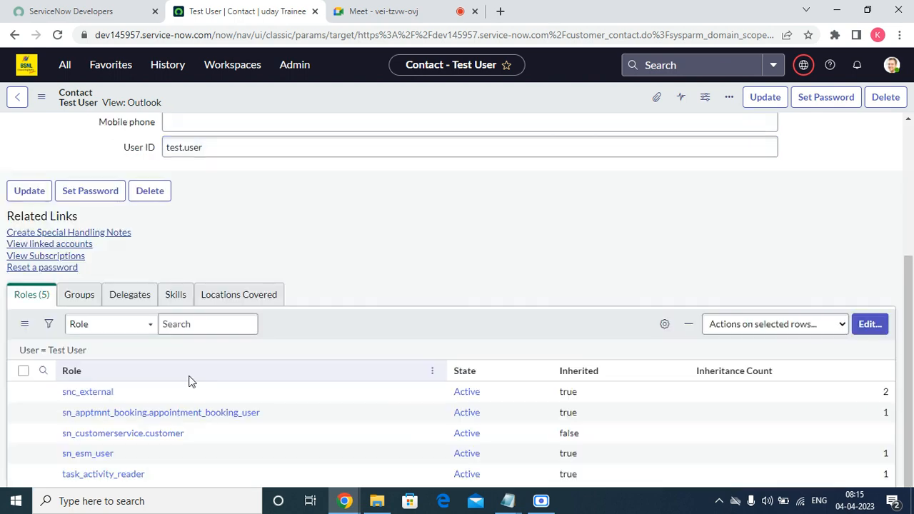
scroll(520, 245, down, 3)
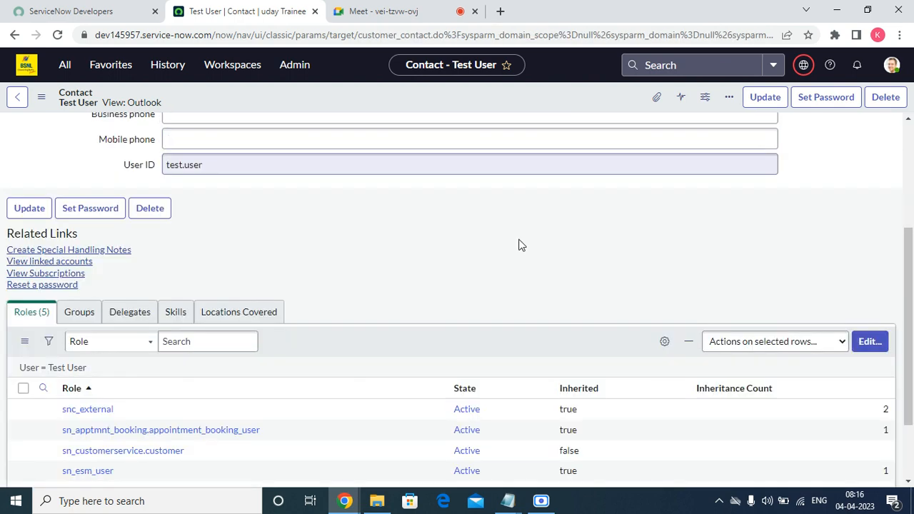
scroll(520, 245, down, 2)
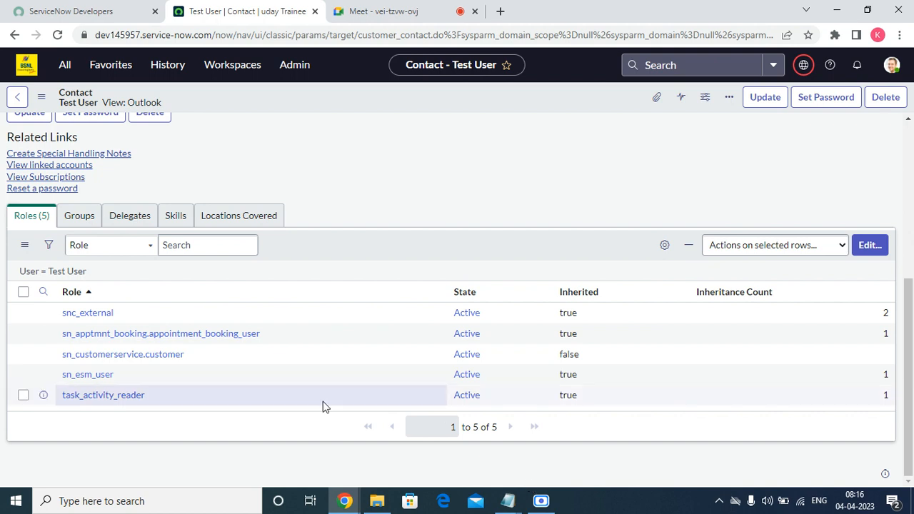
click(857, 256)
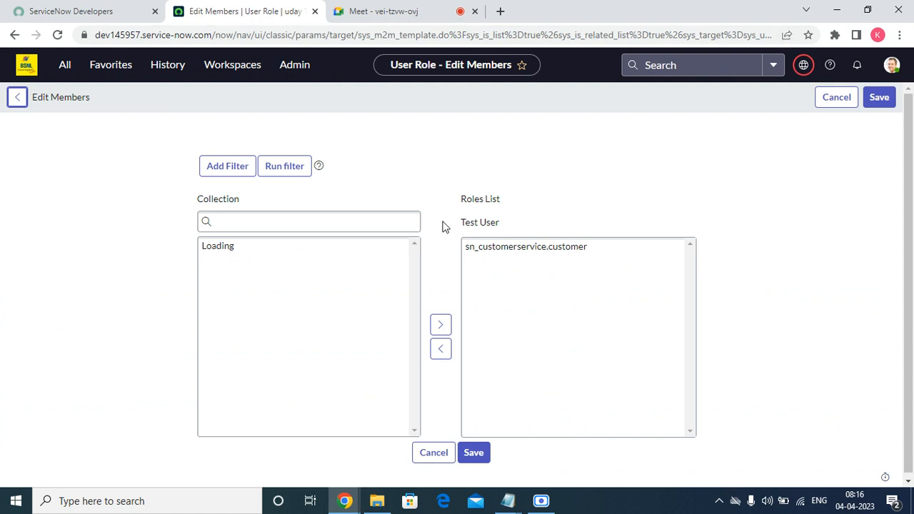
scroll(456, 379, down, 1)
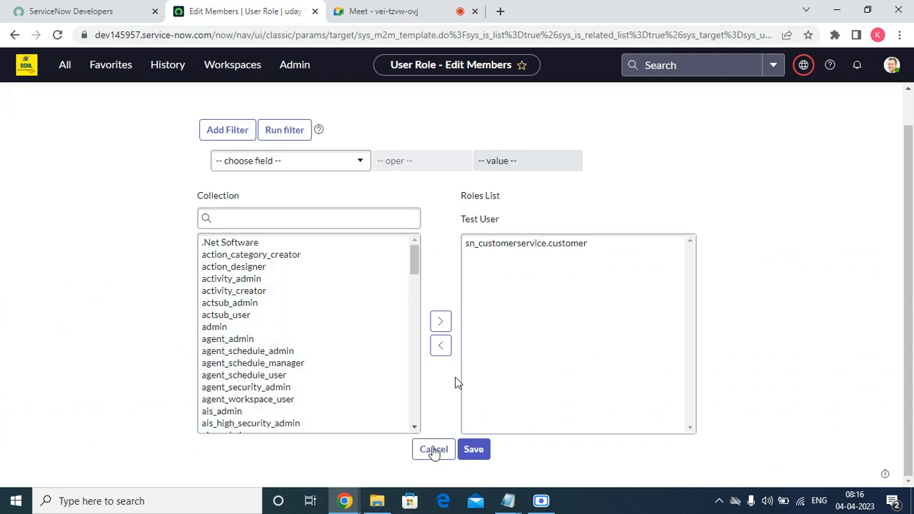
click(433, 453)
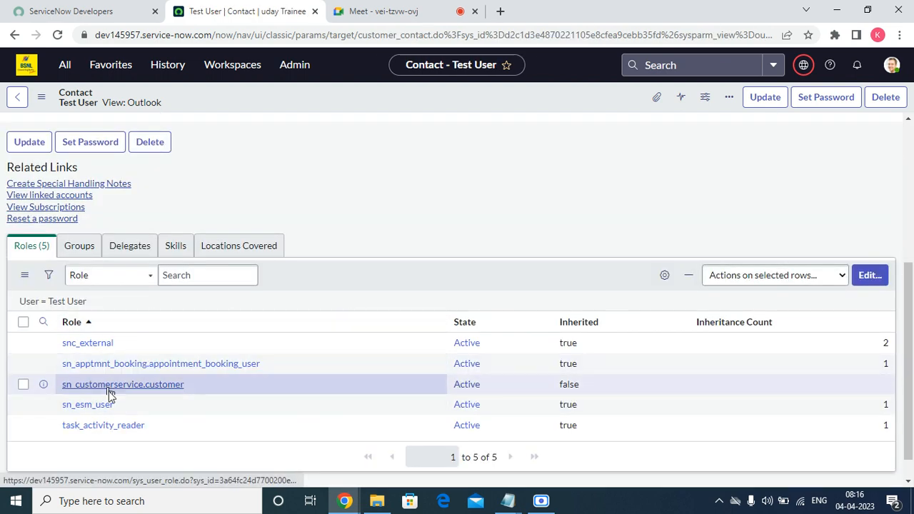
scroll(109, 451, up, 4)
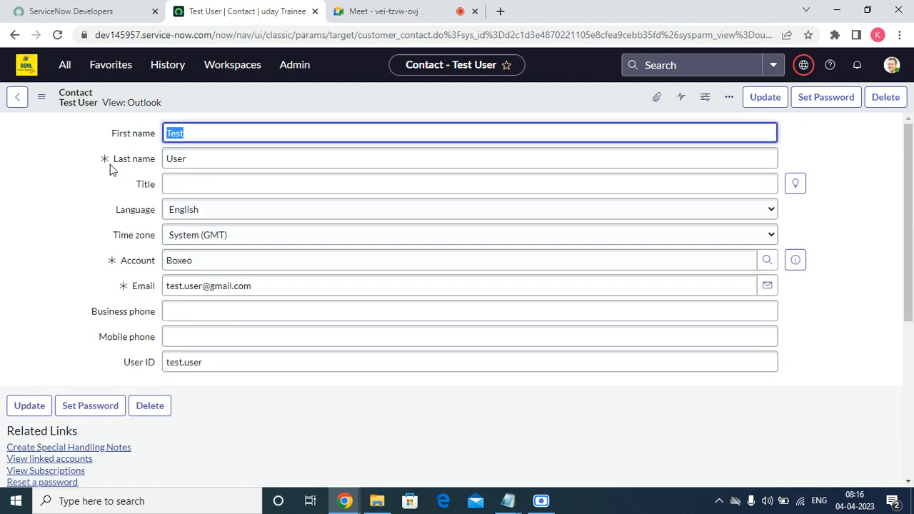
Return the contact to Case view, then open System Logs - Emails from Favorites in a new tab
click(137, 102)
click(158, 112)
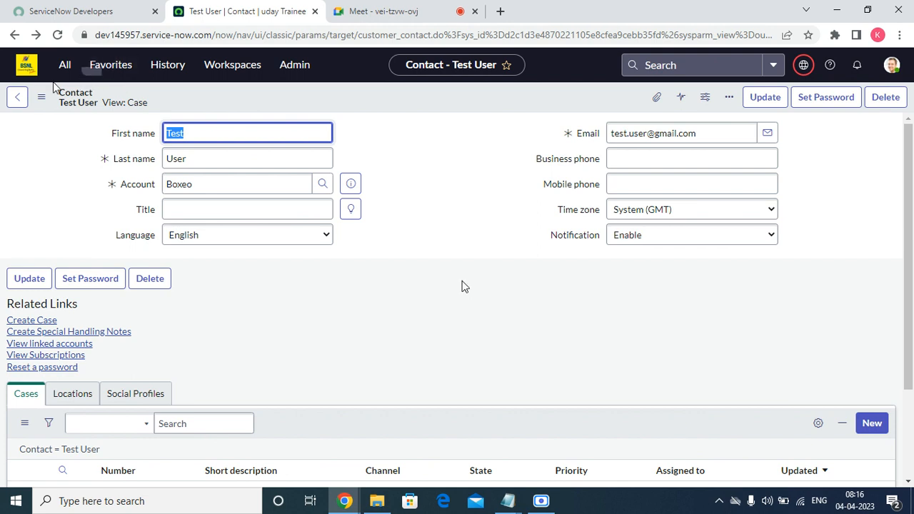
click(120, 72)
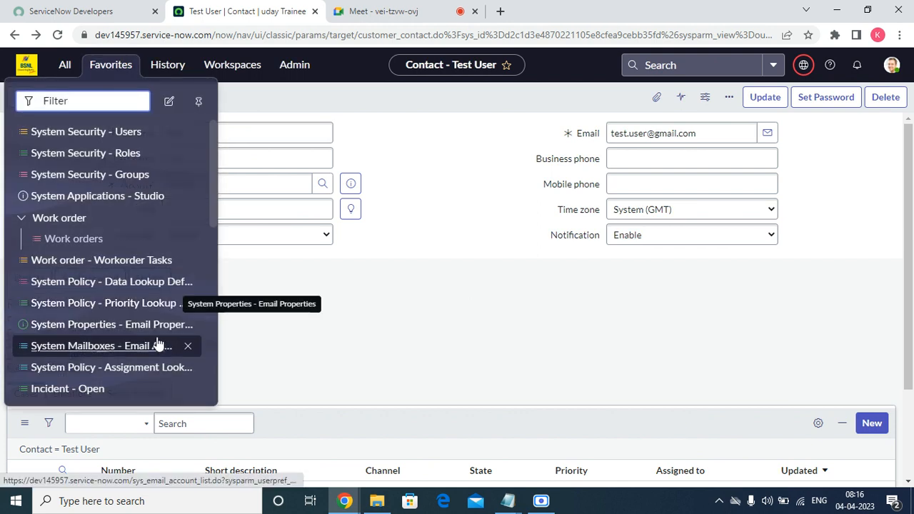
scroll(82, 371, down, 5)
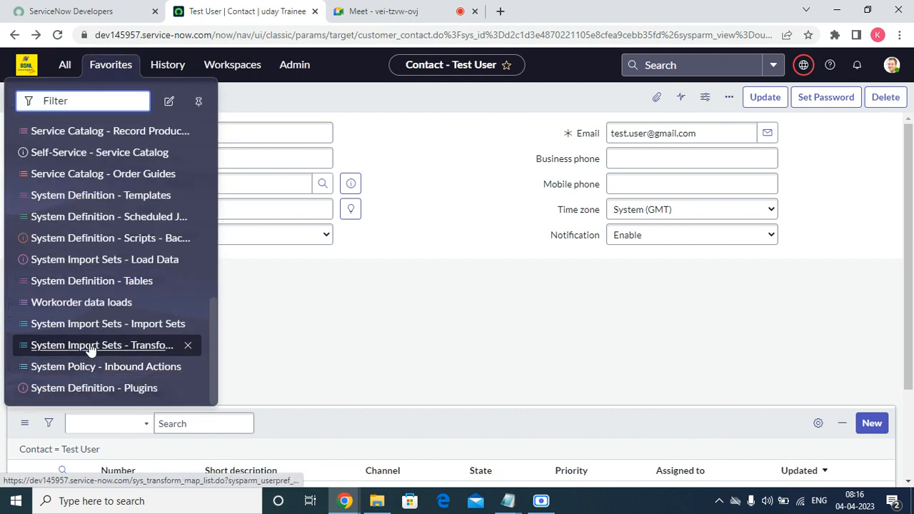
scroll(112, 401, up, 5)
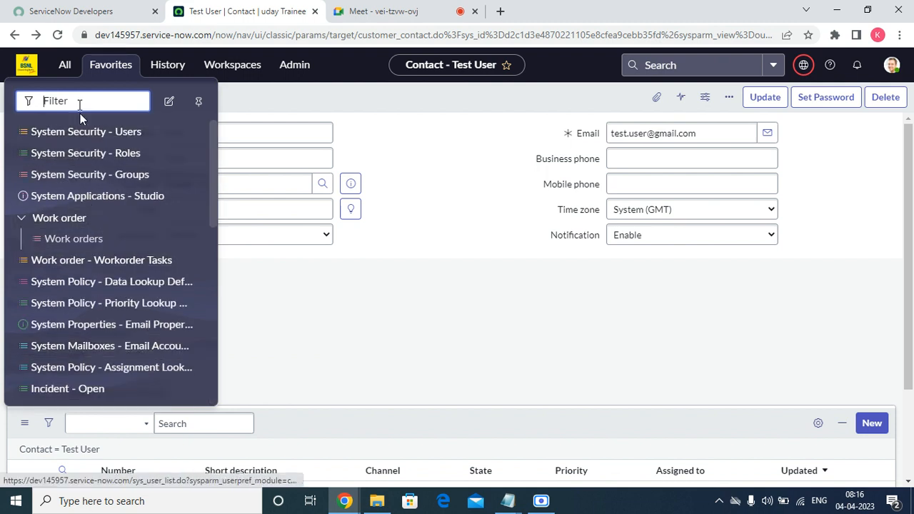
text(emails)
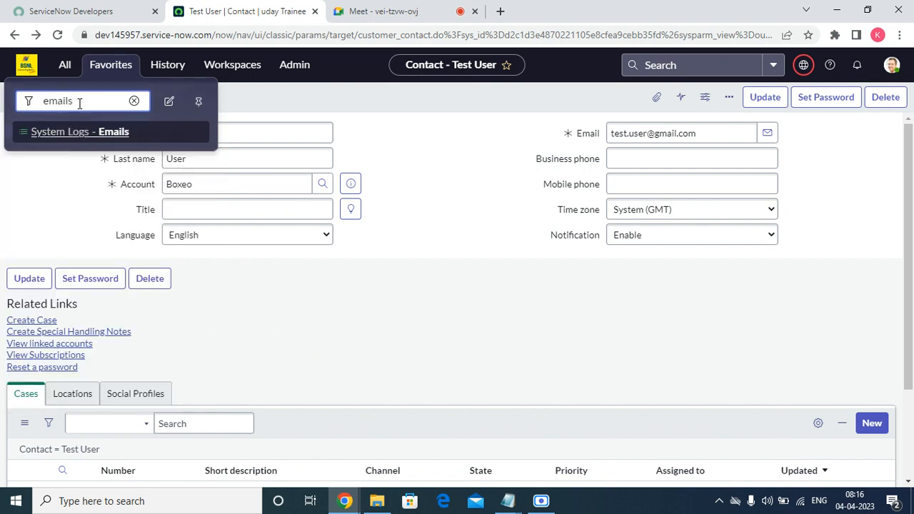
right_click(117, 139)
key(Escape)
middle_click(140, 147)
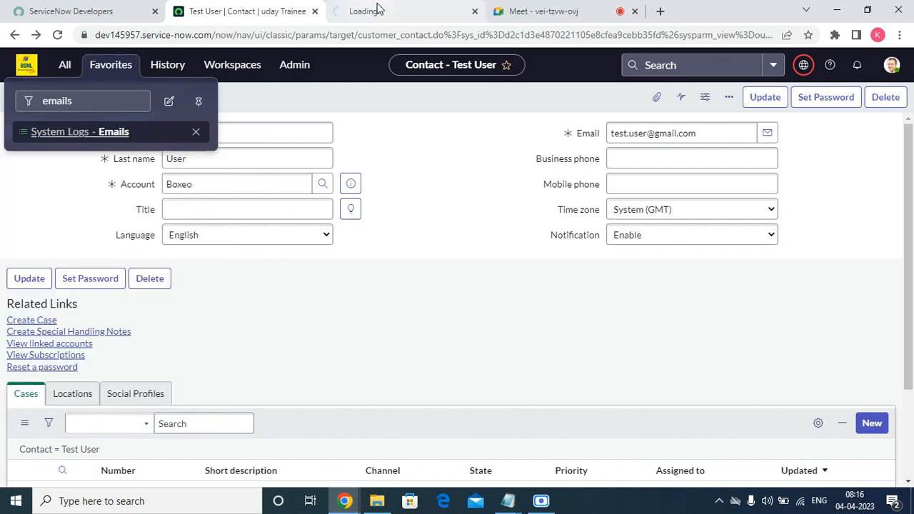
Refresh the Emails log and sort by Created descending, showing today's 7 emails
click(443, 10)
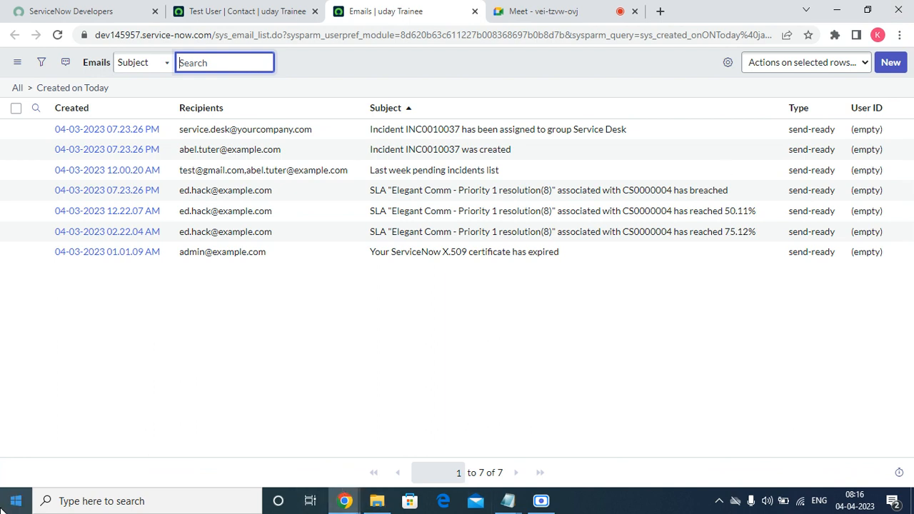
right_click(354, 57)
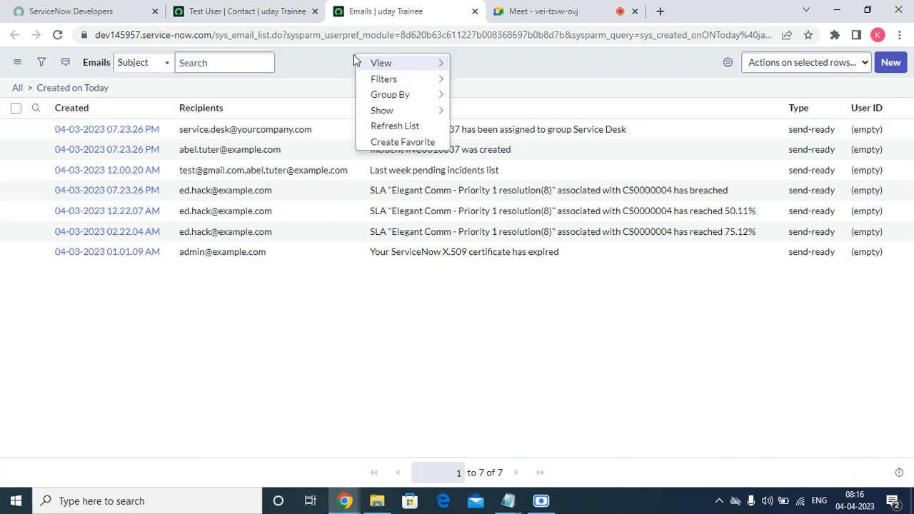
click(378, 125)
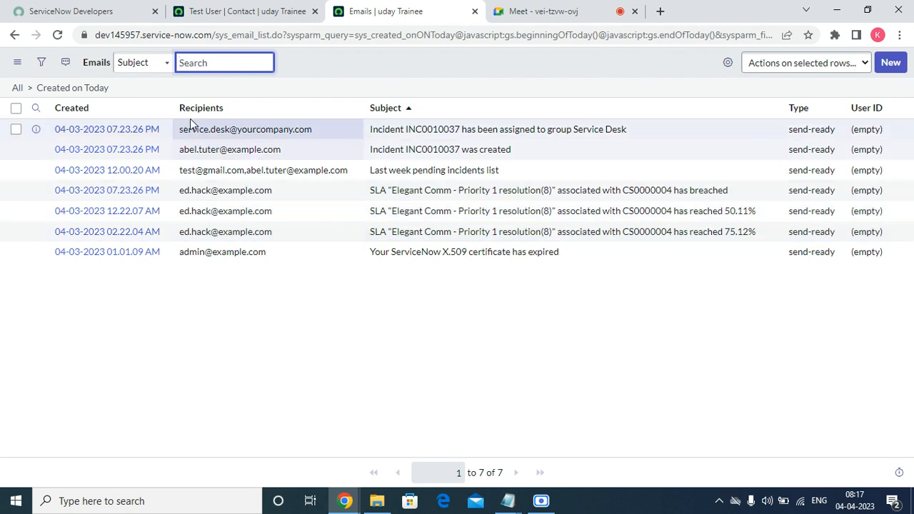
click(71, 111)
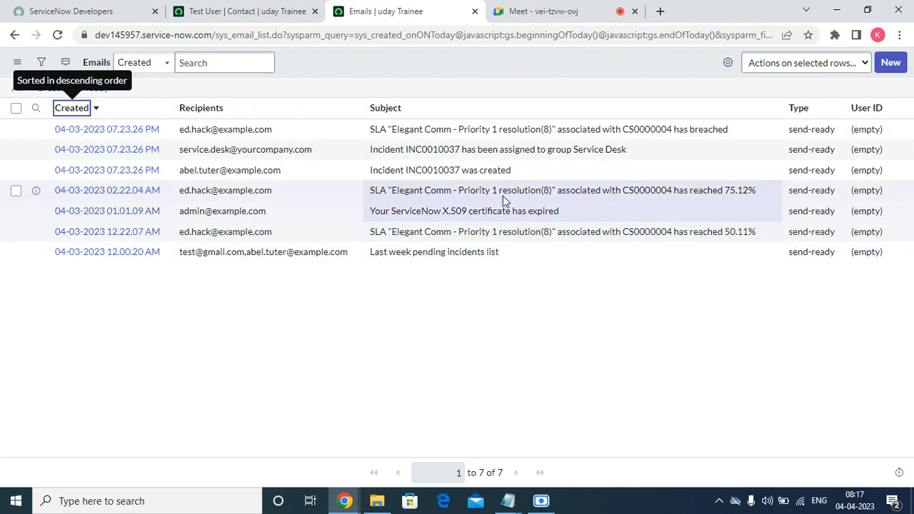
right_click(327, 59)
click(366, 130)
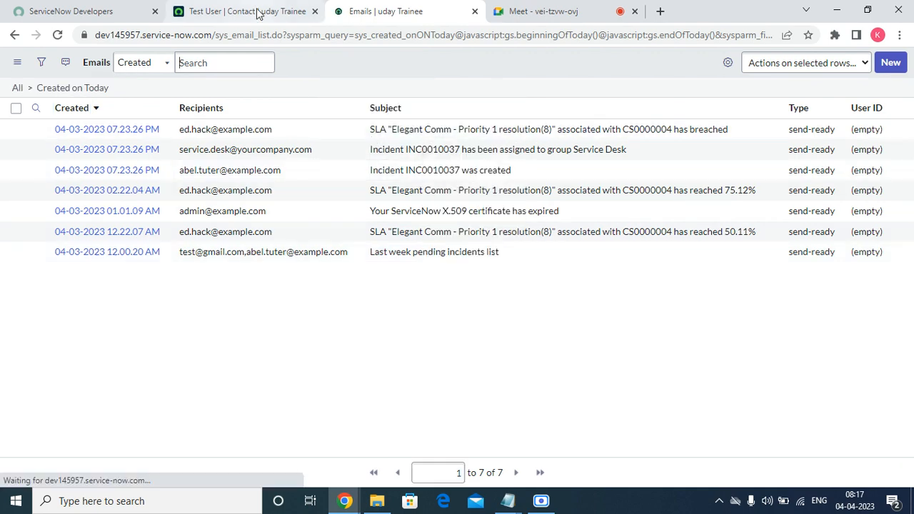
From the Test User contact, open the full Boxeo account record and its Account Addresses tab
click(255, 13)
scroll(398, 300, down, 2)
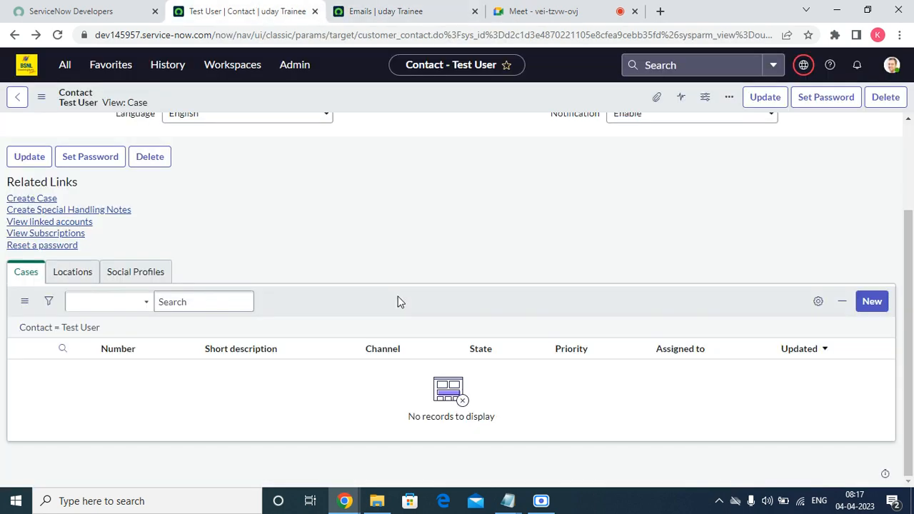
scroll(271, 235, up, 2)
click(350, 185)
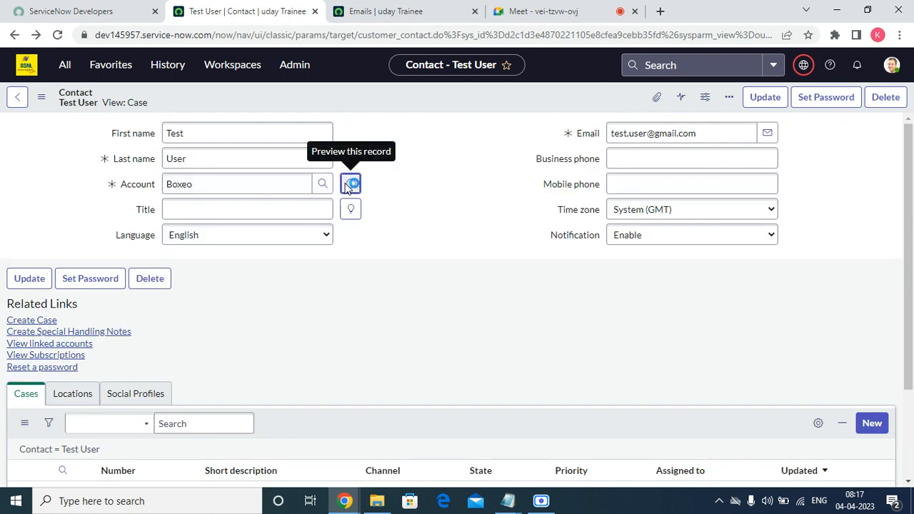
click(529, 219)
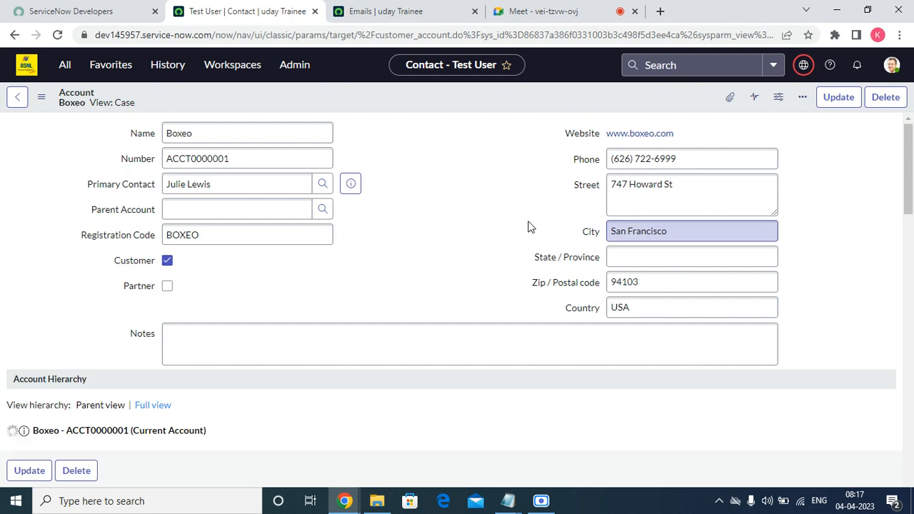
scroll(153, 303, down, 10)
scroll(195, 295, up, 10)
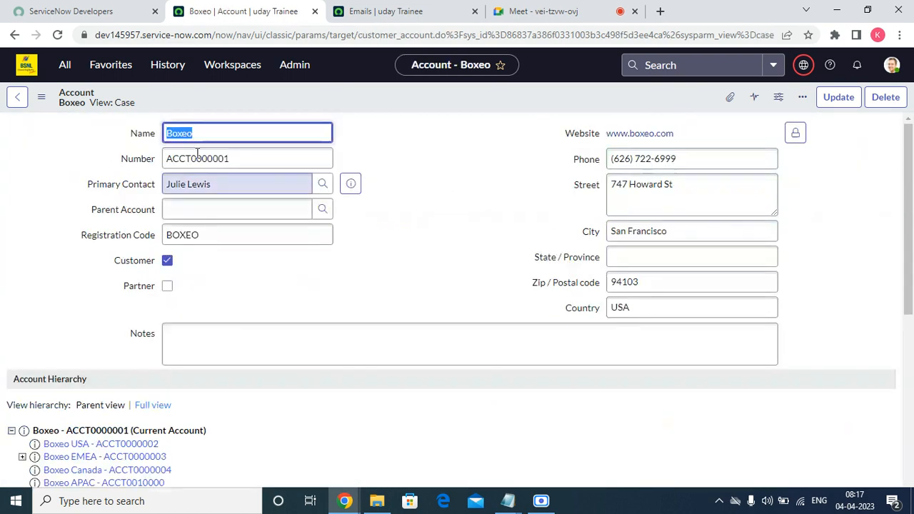
scroll(270, 303, down, 10)
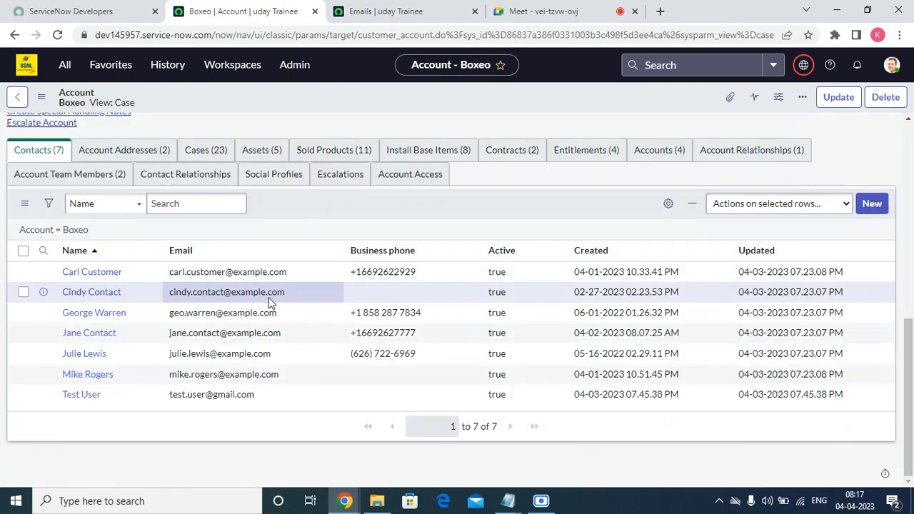
click(95, 150)
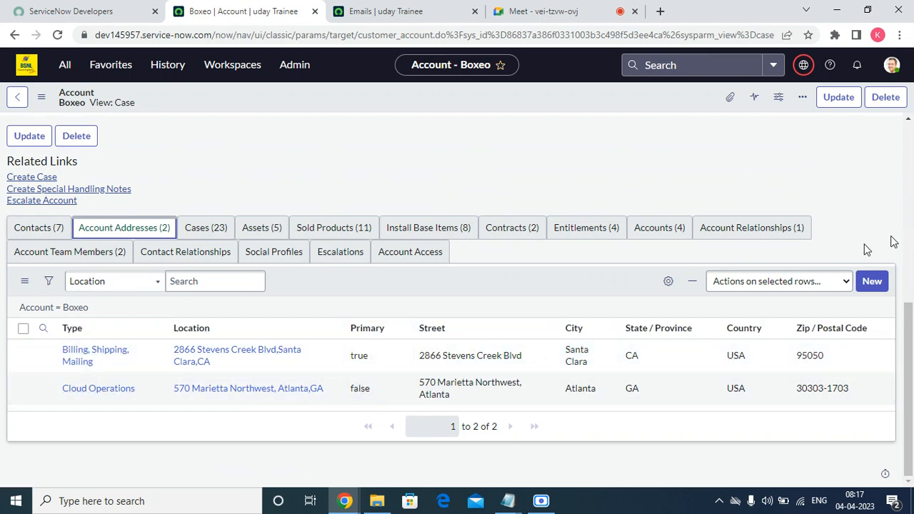
click(872, 280)
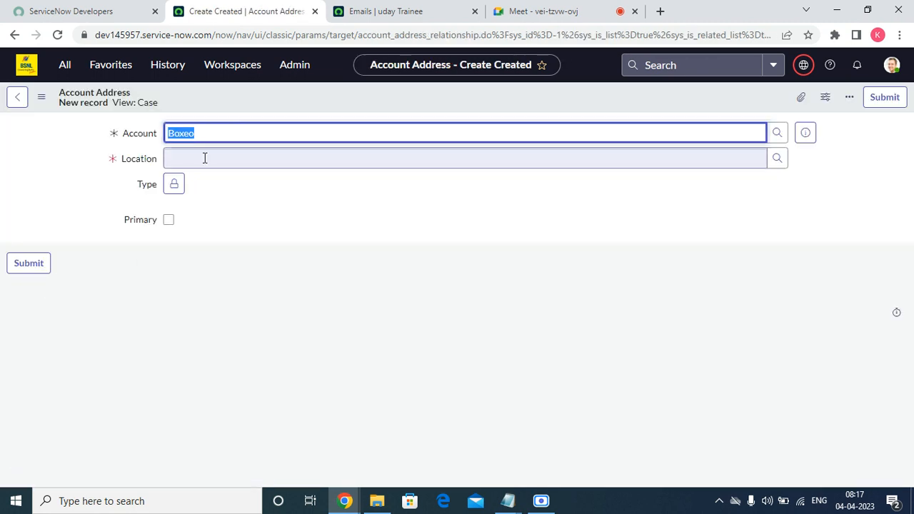
click(258, 165)
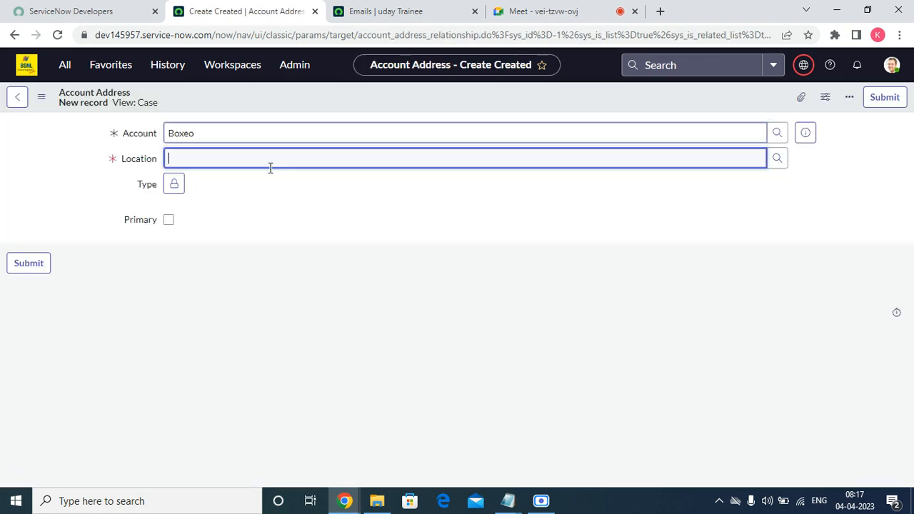
click(777, 158)
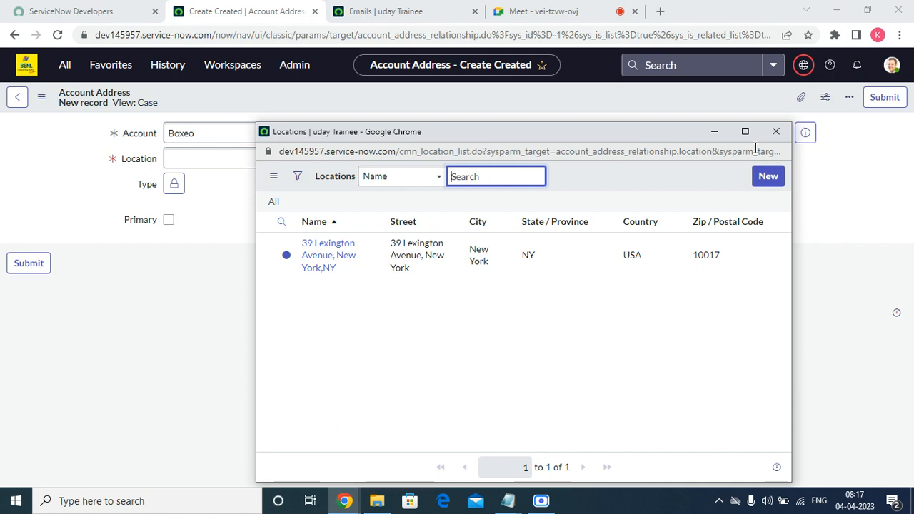
click(312, 263)
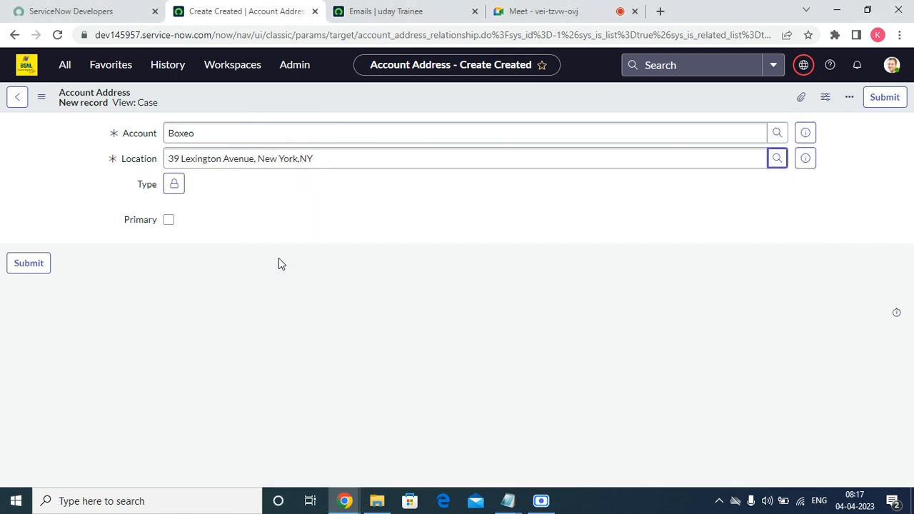
click(169, 189)
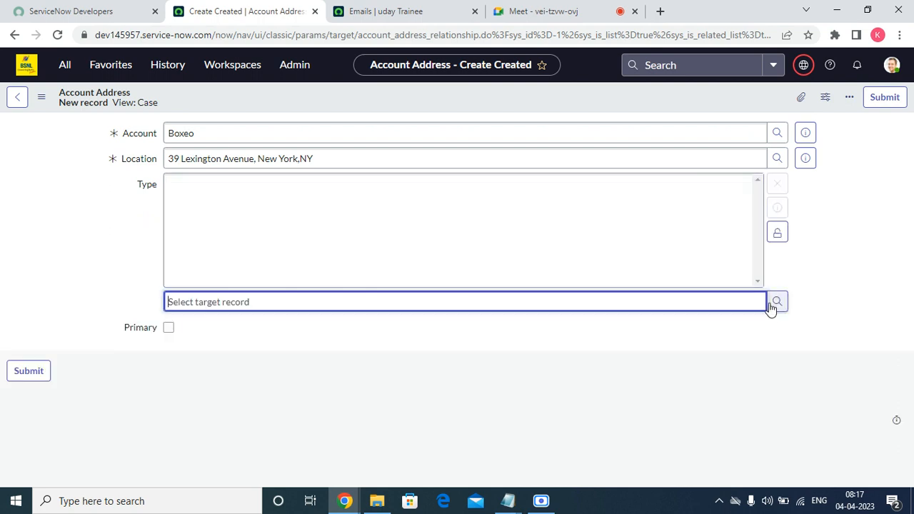
click(776, 302)
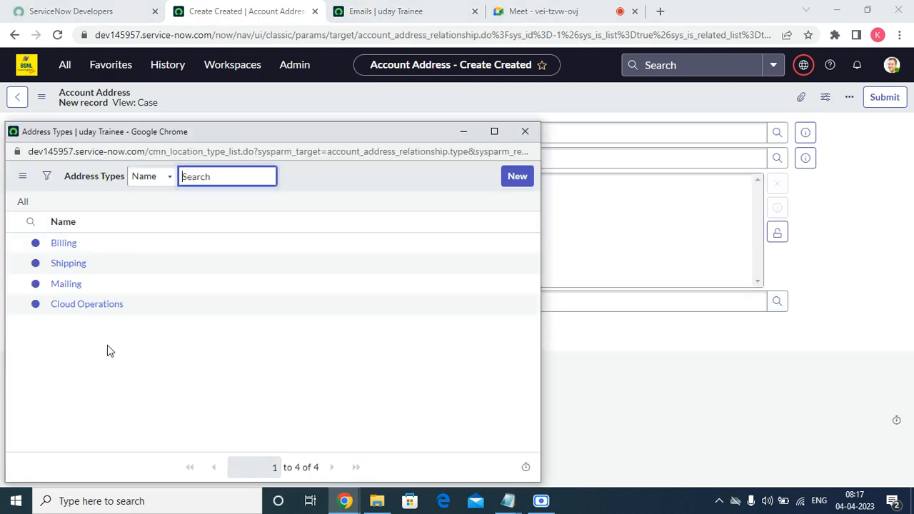
click(71, 285)
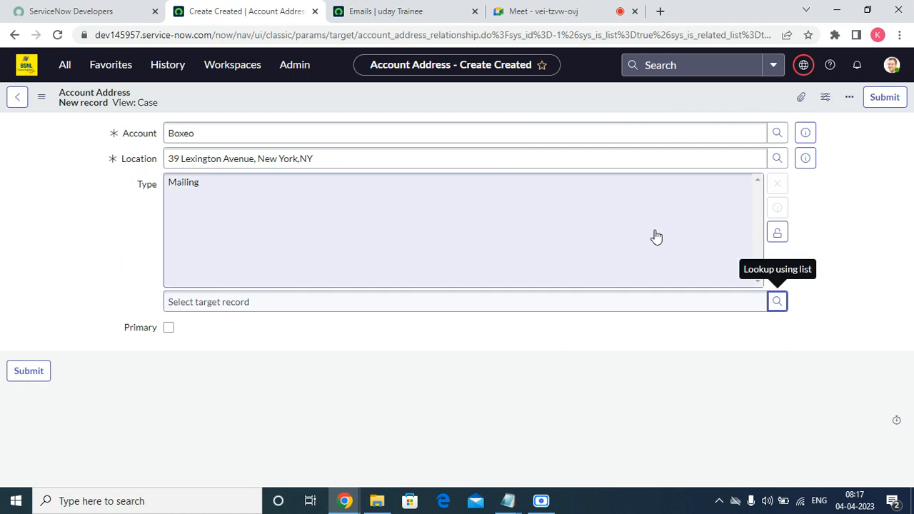
click(777, 232)
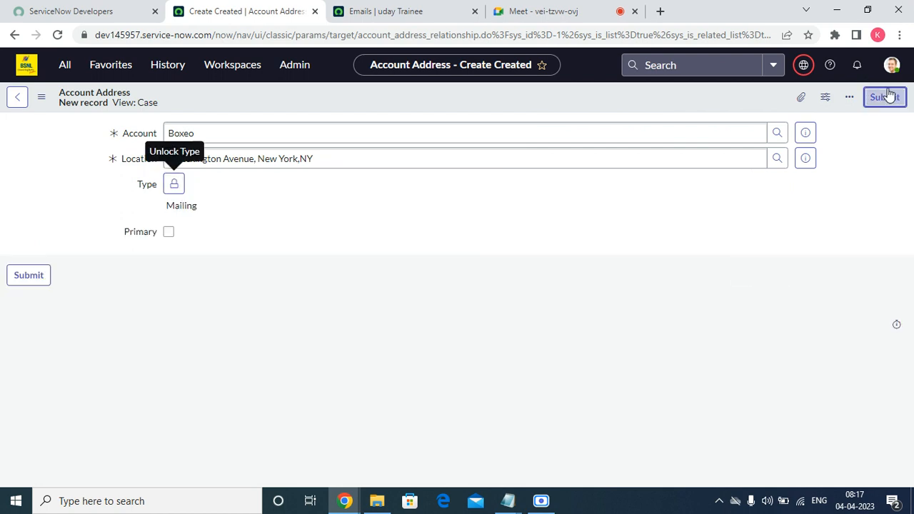
click(886, 96)
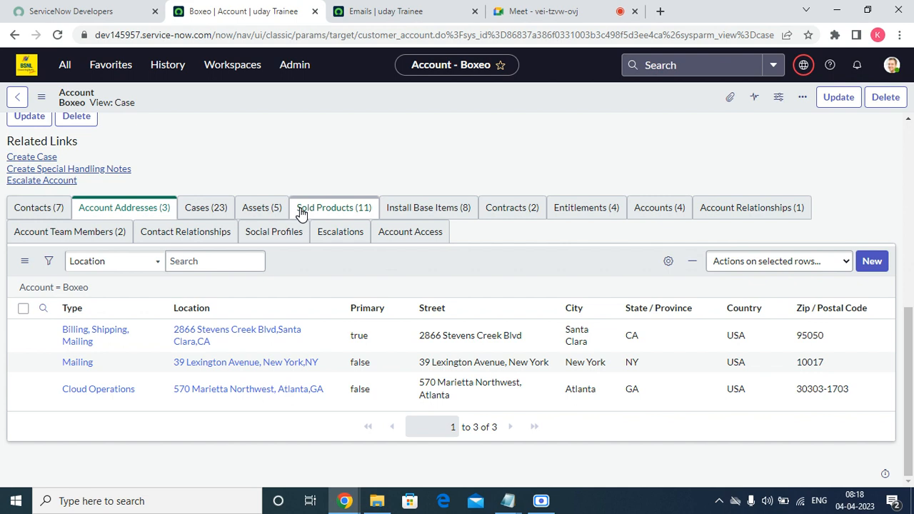
List Boxeo's contracts CNTR0000603 and CNTR0010077 and bring up link options for the 3 year contract
click(507, 211)
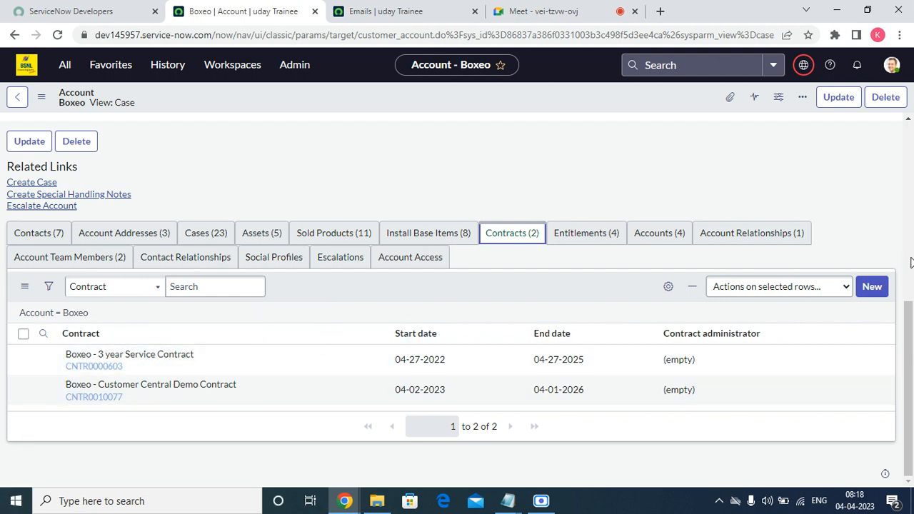
right_click(44, 361)
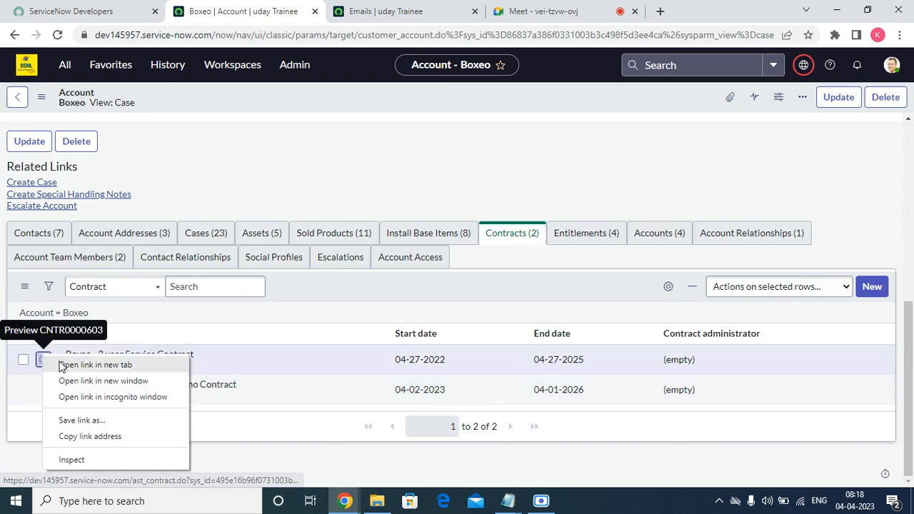
click(85, 366)
click(356, 9)
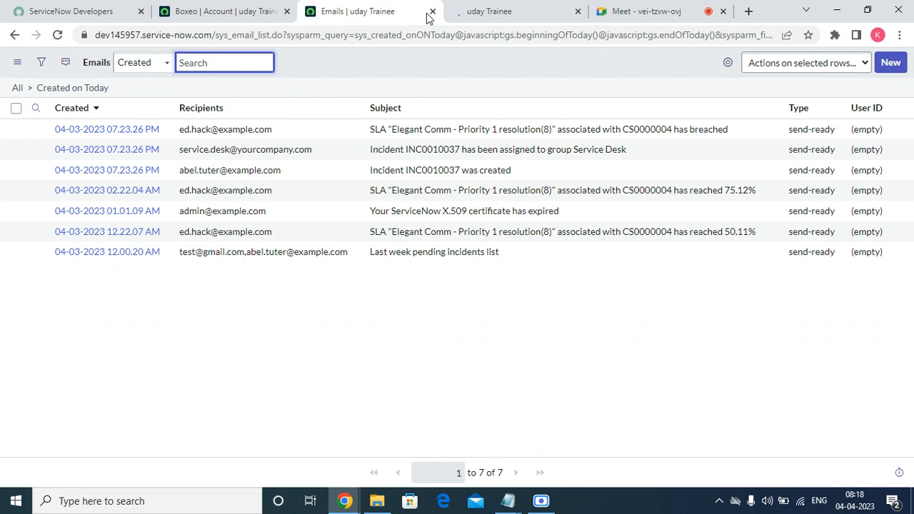
click(432, 12)
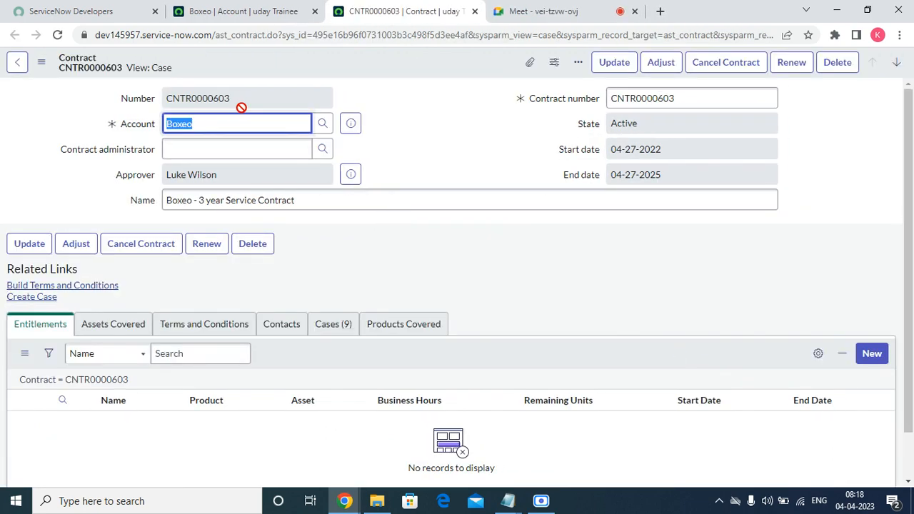
key(Tab)
double_click(223, 172)
click(223, 171)
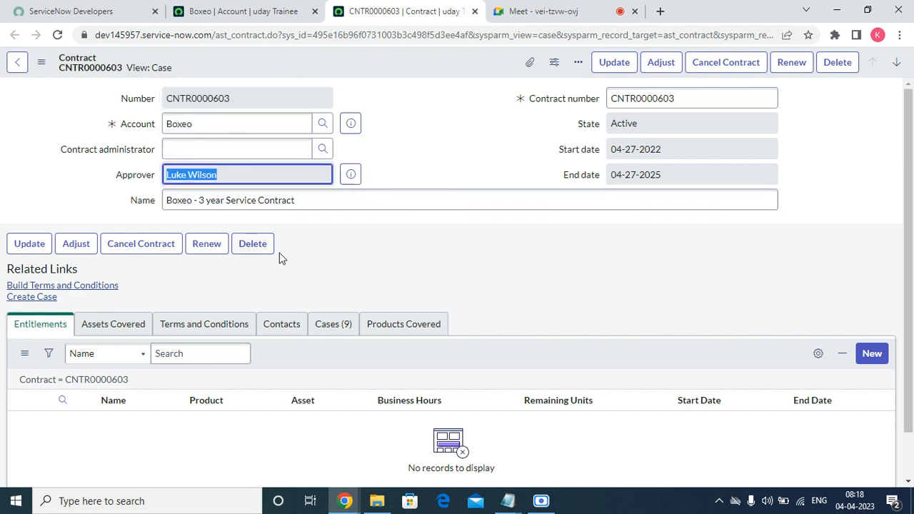
click(329, 194)
triple_click(329, 193)
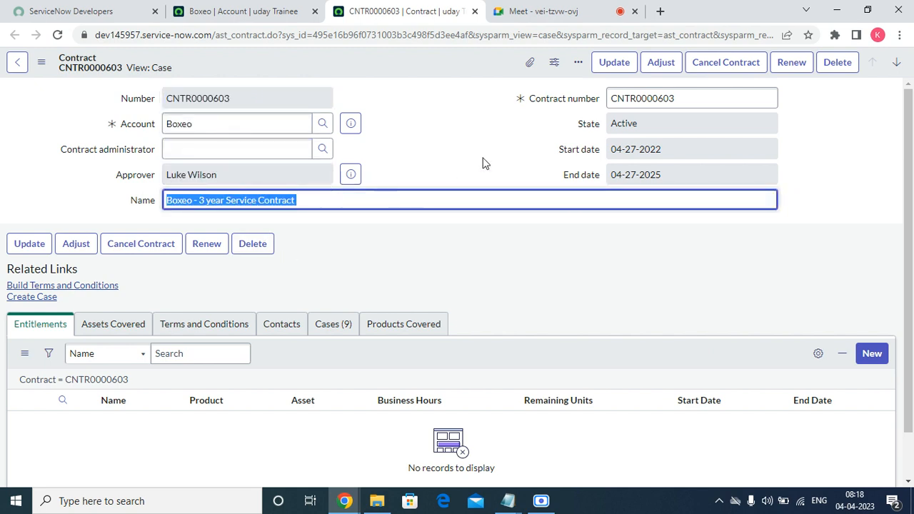
triple_click(679, 102)
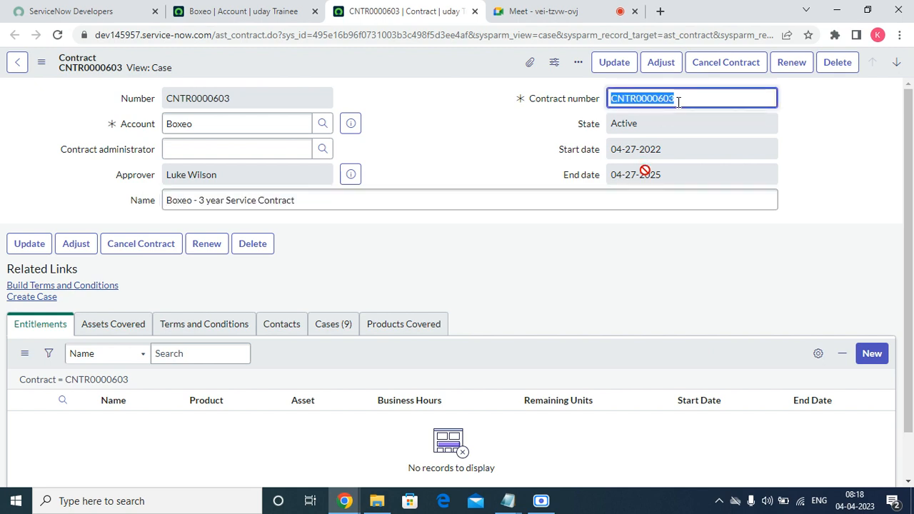
click(680, 152)
drag(679, 151, 764, 125)
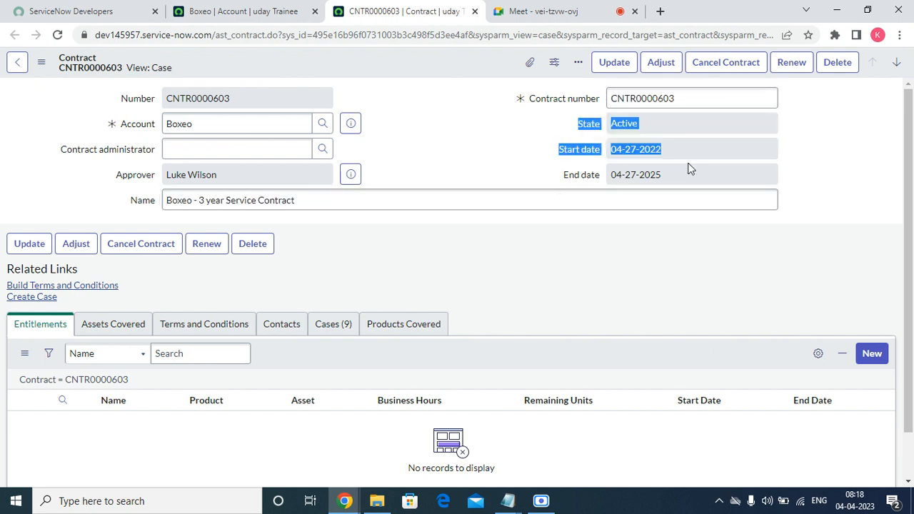
click(76, 246)
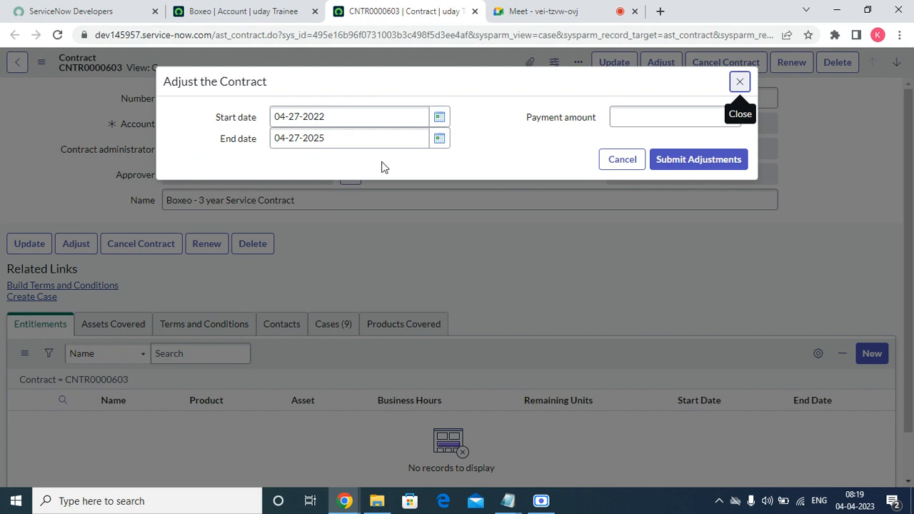
Adjust contract CNTR0000603 to end 01-29-2025 with a 6999 payment amount, and submit
click(371, 148)
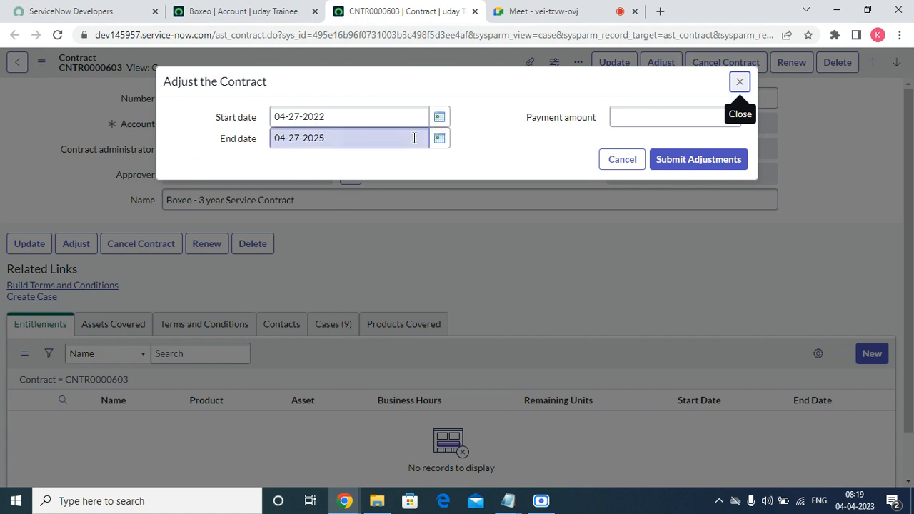
click(439, 138)
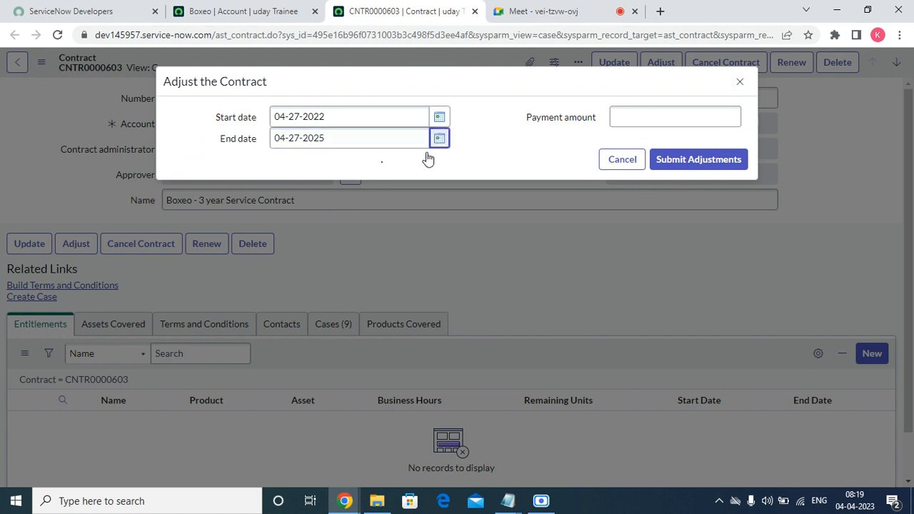
click(280, 158)
click(280, 159)
click(280, 159)
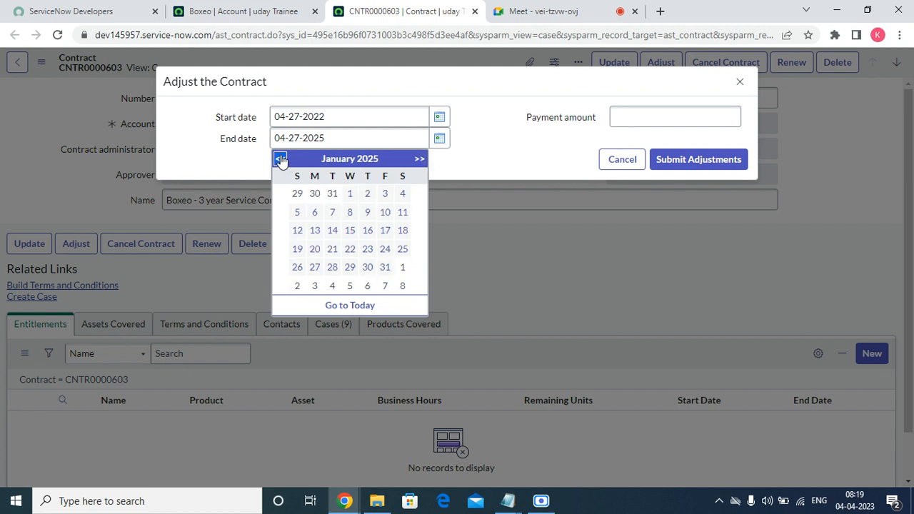
click(350, 267)
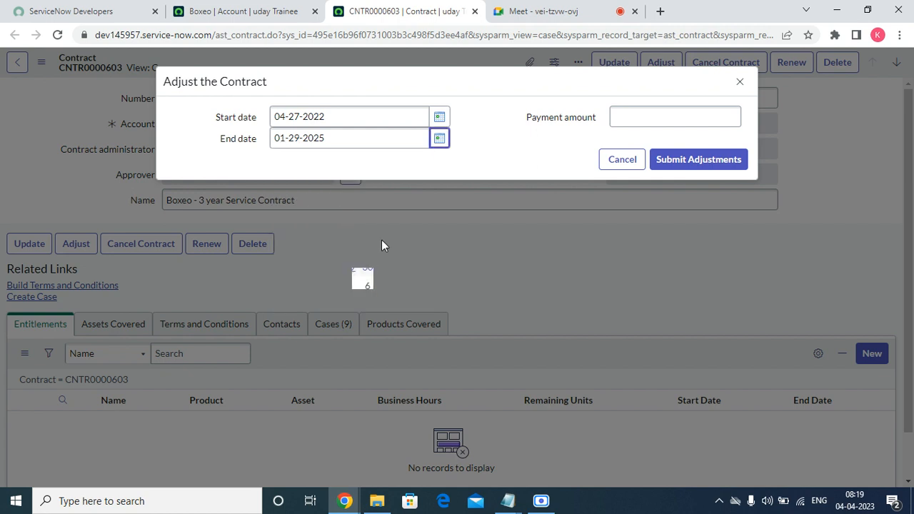
click(632, 118)
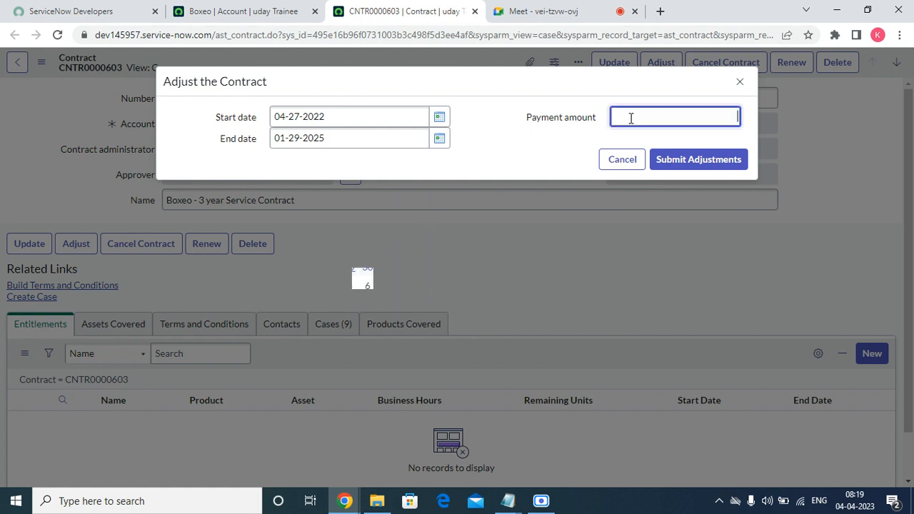
text(6999)
click(698, 160)
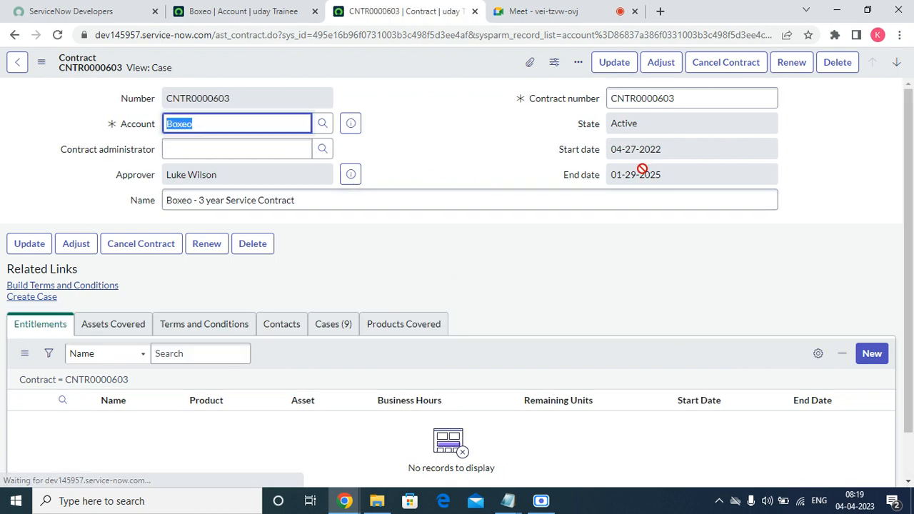
drag(695, 168, 621, 198)
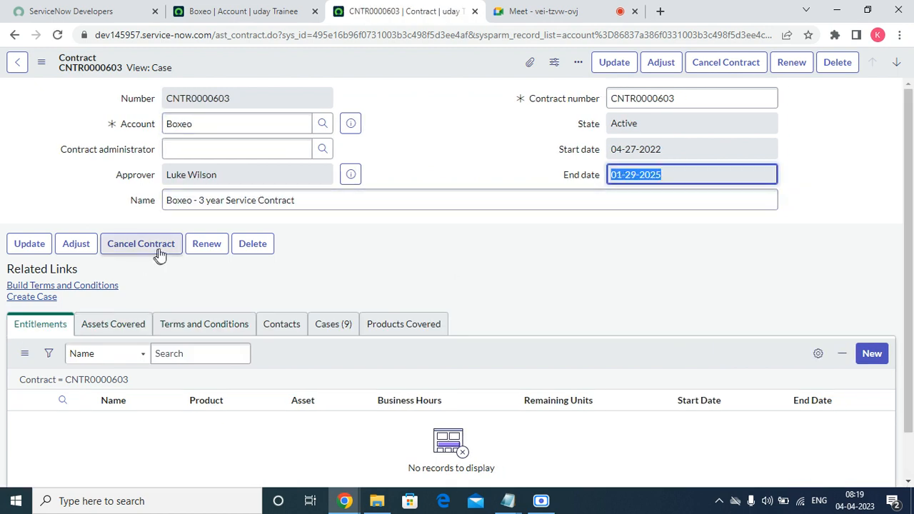
Set up a 2 years renewal of the contract starting 04-03-2023
click(198, 249)
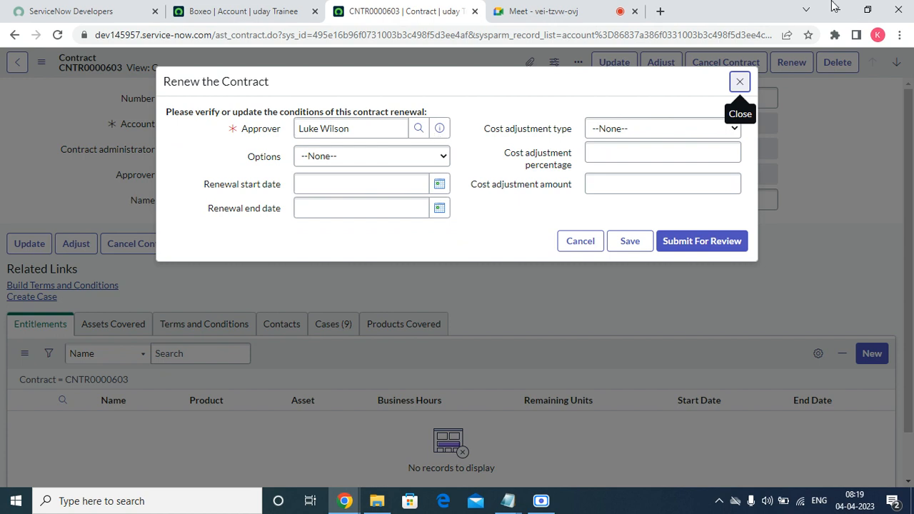
click(332, 161)
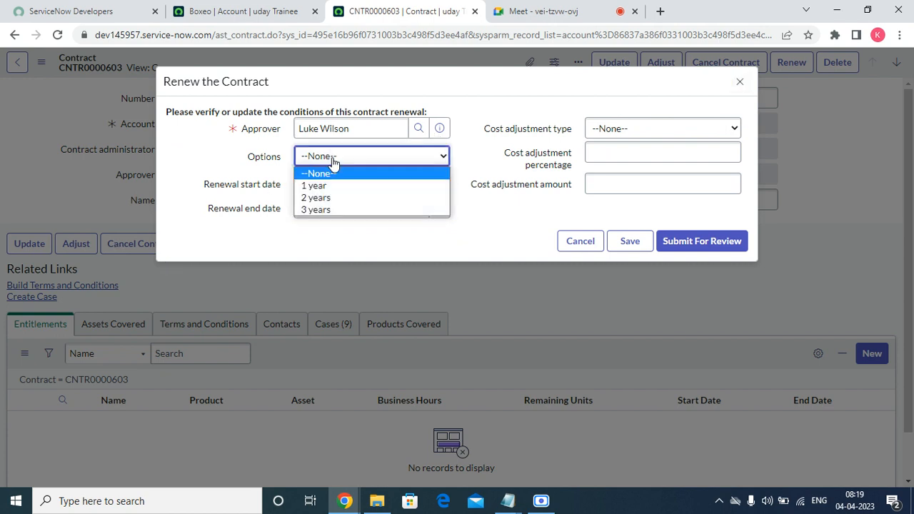
click(316, 197)
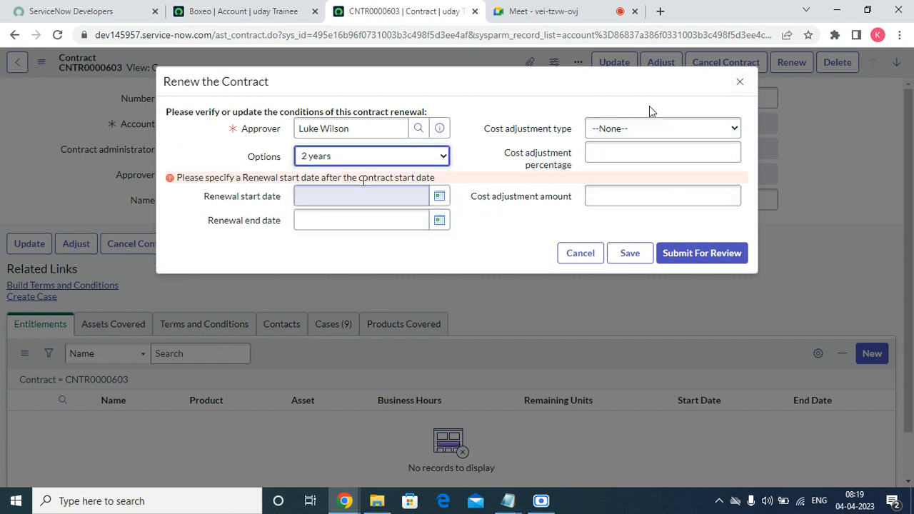
click(439, 196)
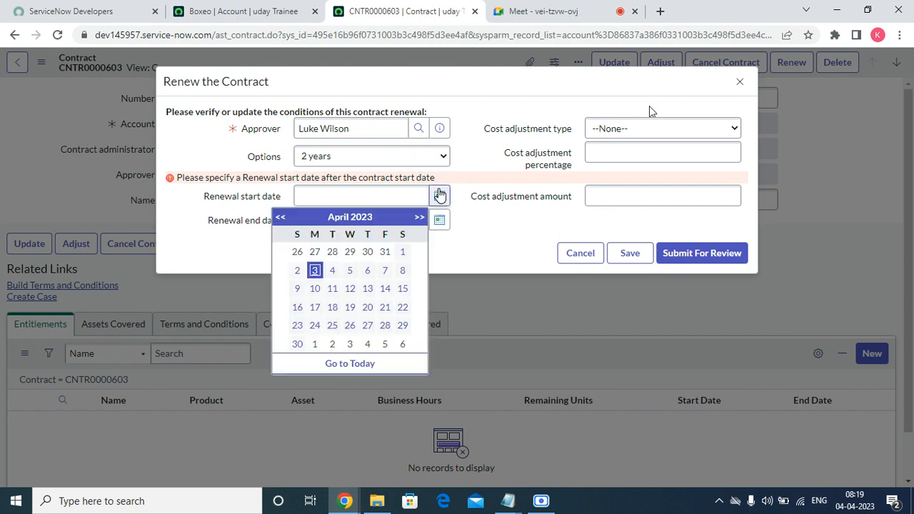
click(314, 270)
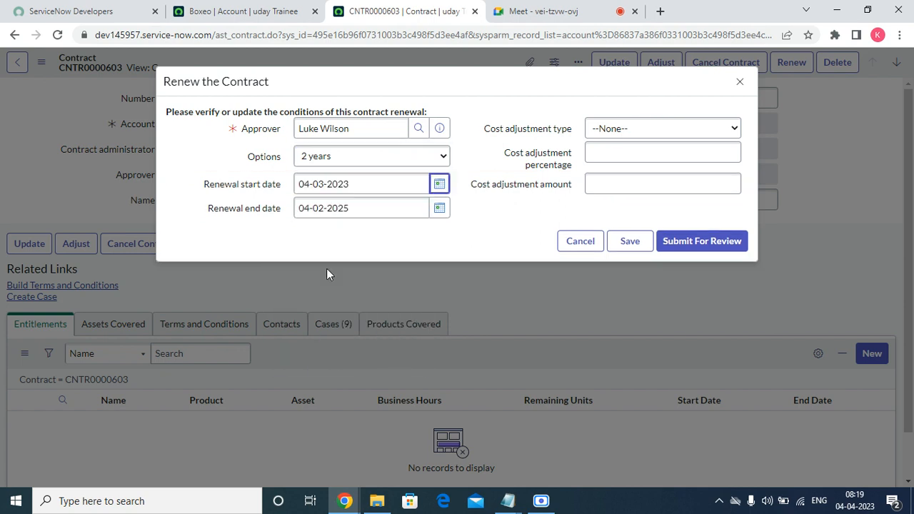
click(373, 159)
click(326, 208)
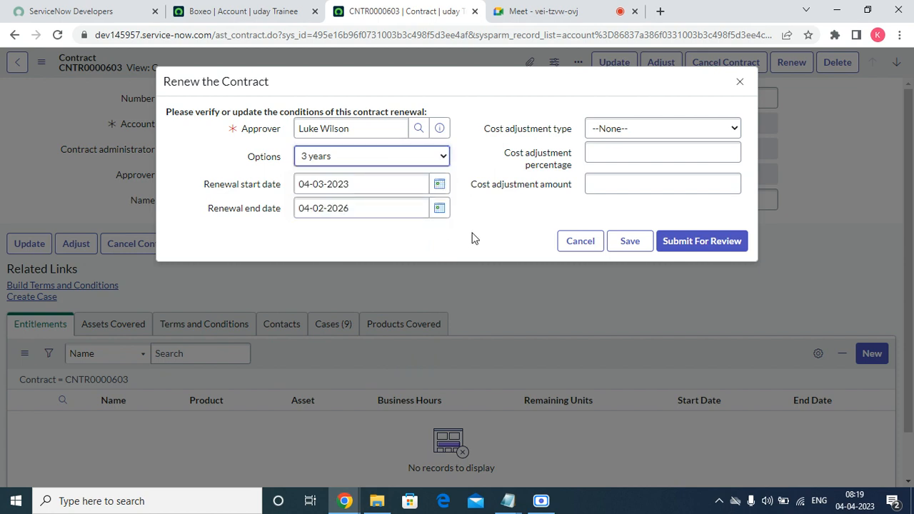
click(386, 161)
click(342, 187)
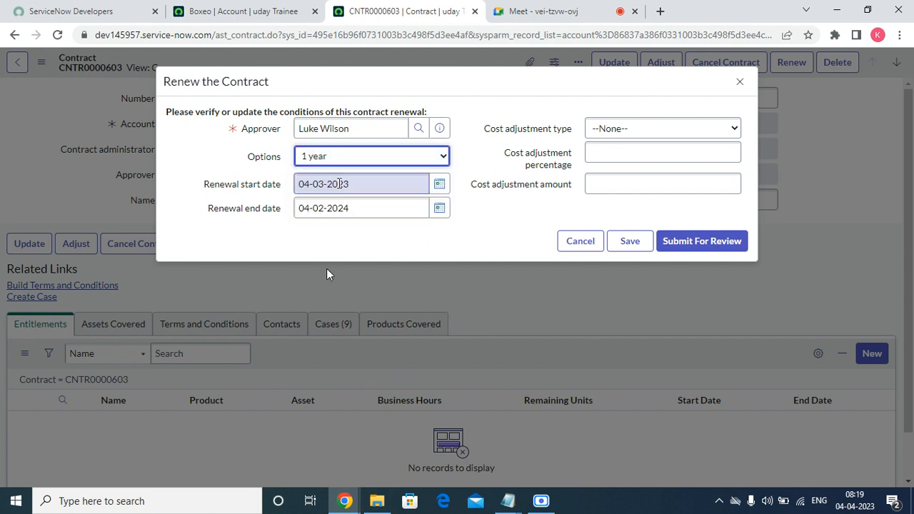
click(353, 159)
click(345, 175)
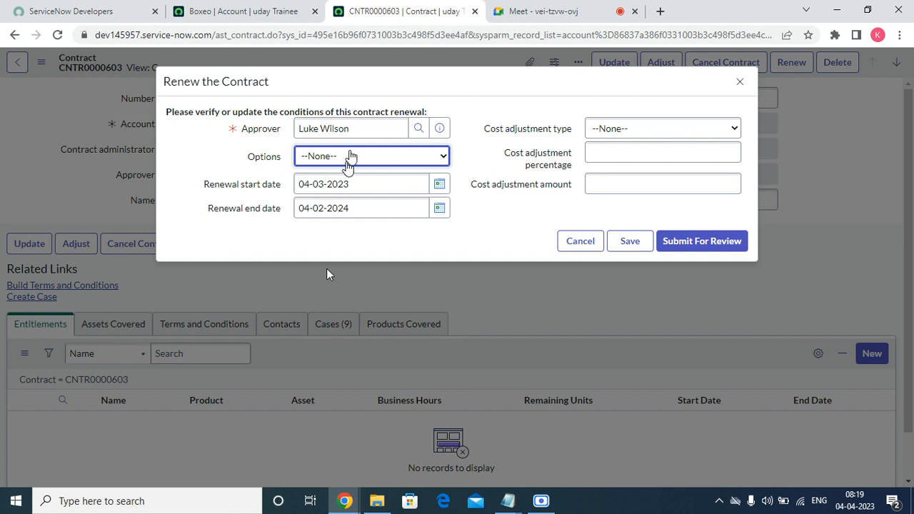
click(349, 159)
click(308, 197)
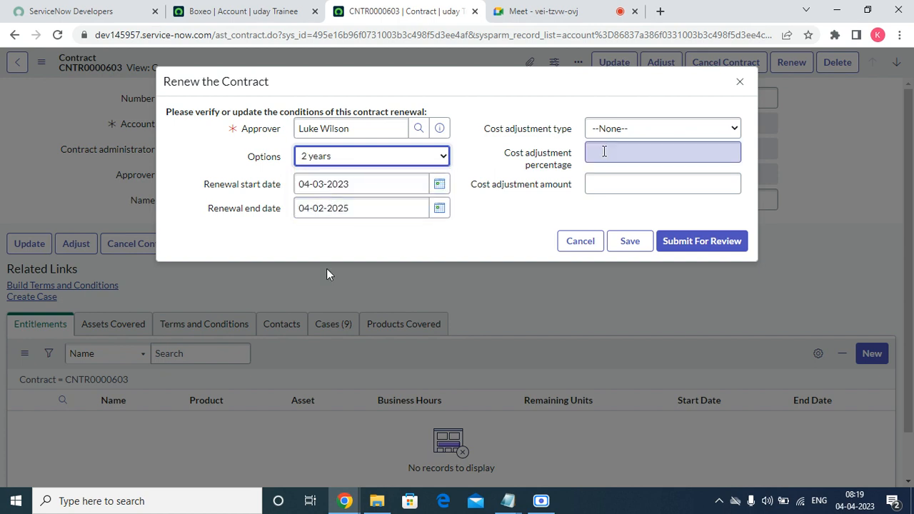
Apply a CPI cost adjustment of 60 and 7898, then submit the renewal for review
click(642, 129)
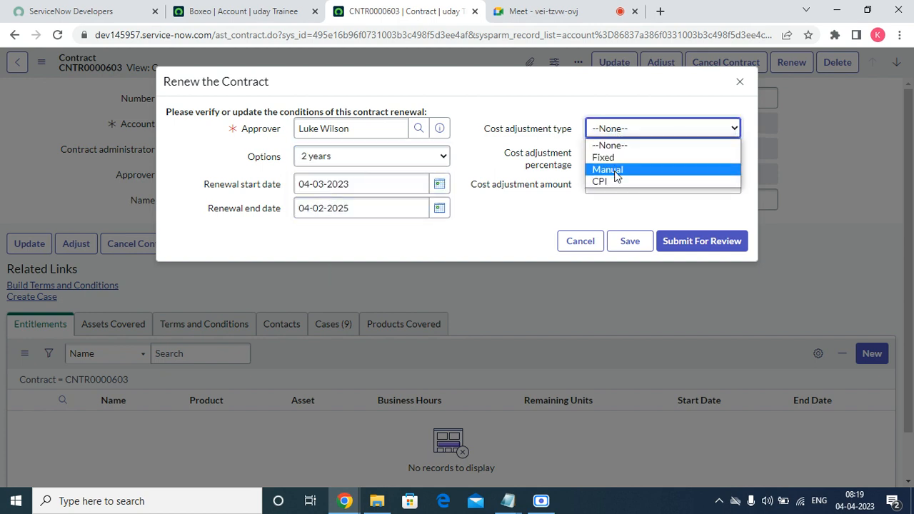
click(613, 182)
click(608, 155)
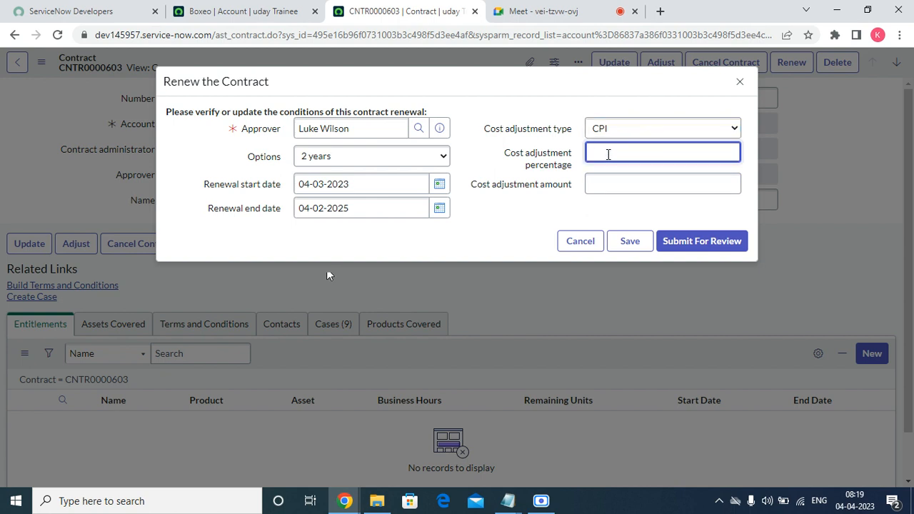
text(60)
key(Tab)
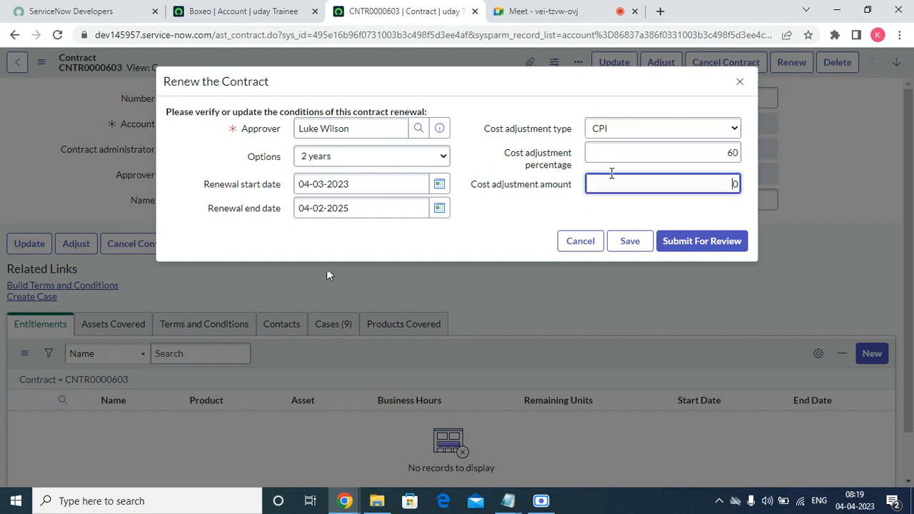
text(7898)
click(682, 241)
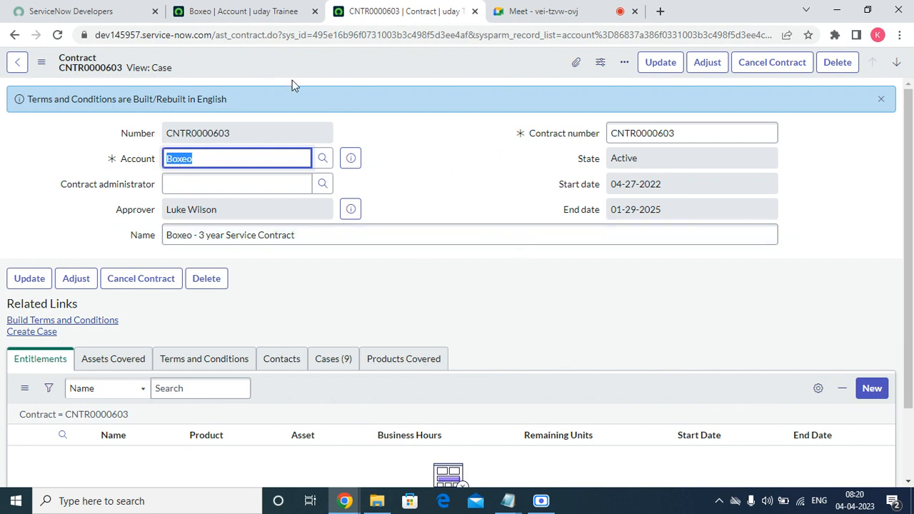
Rebuild CNTR0000603's terms and conditions, close the rebuild notice, and start a new entitlement
click(237, 102)
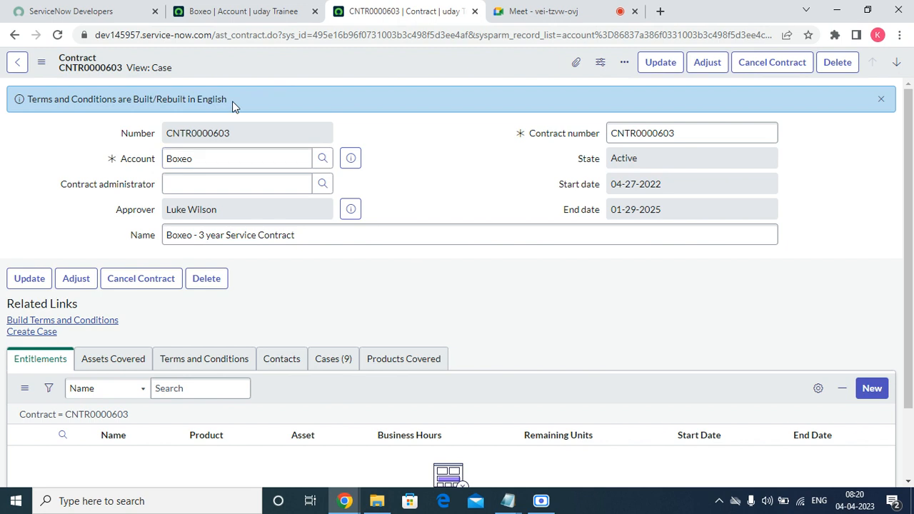
click(83, 323)
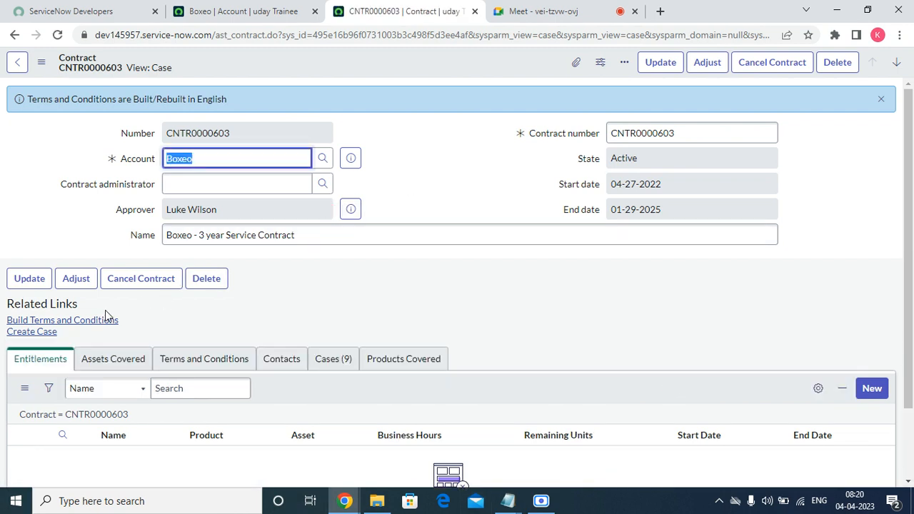
click(90, 323)
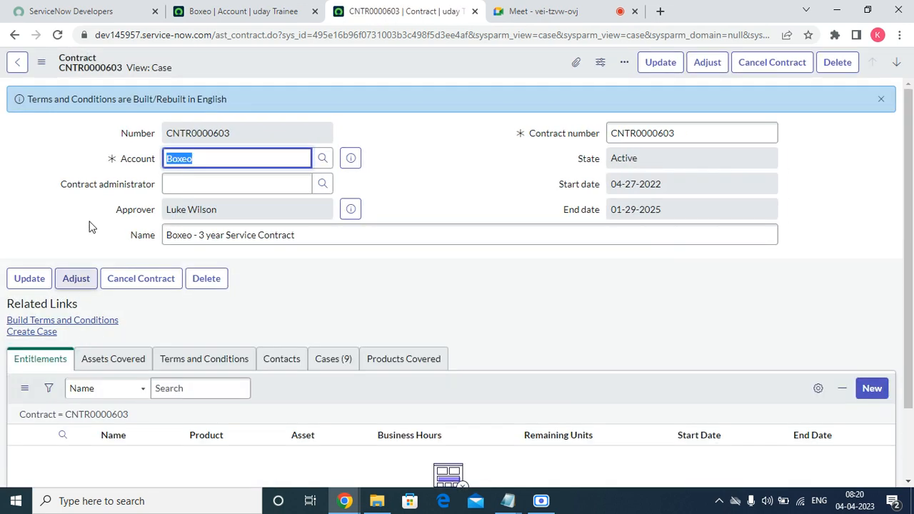
click(882, 100)
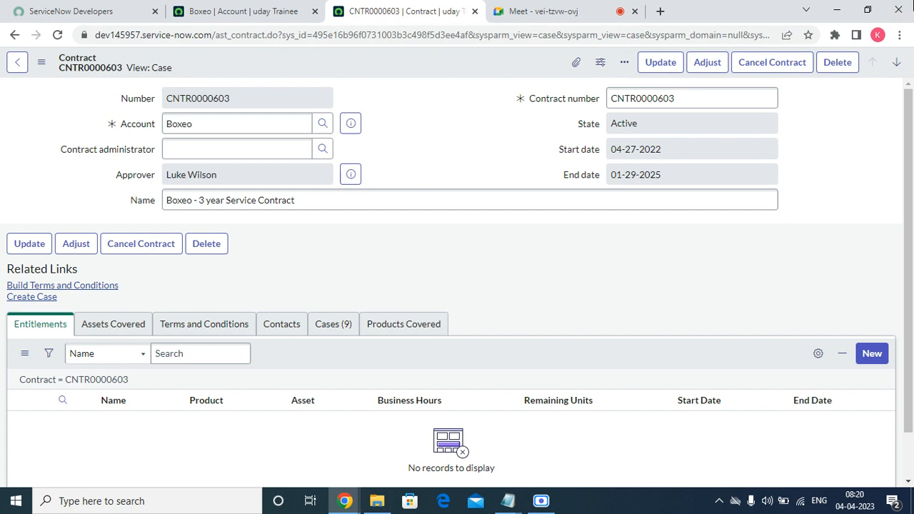
click(873, 354)
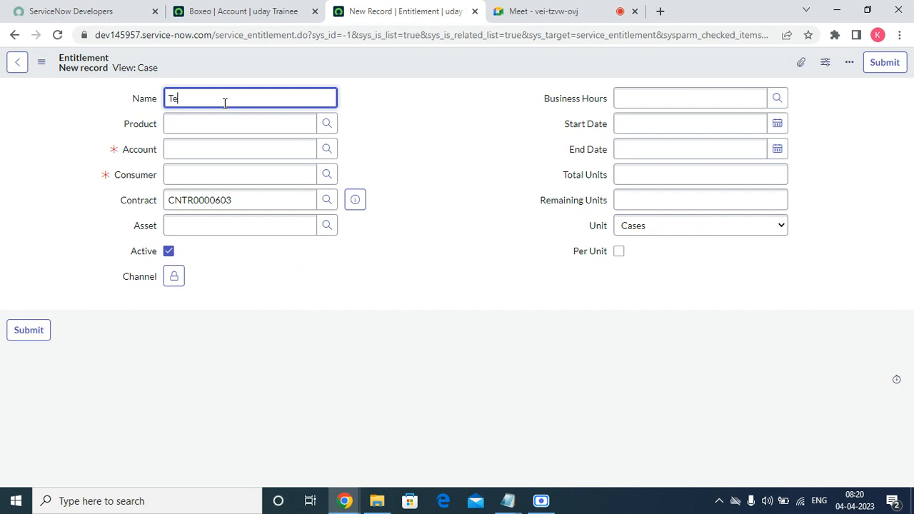
Name the entitlement ITSM and select product IBM DB2 Advanced Enterprise Server Edition 9.7.3a
key(BackSpace)
key(BackSpace)
key(BackSpace)
key(BackSpace)
text(ITSM)
key(Tab)
click(327, 124)
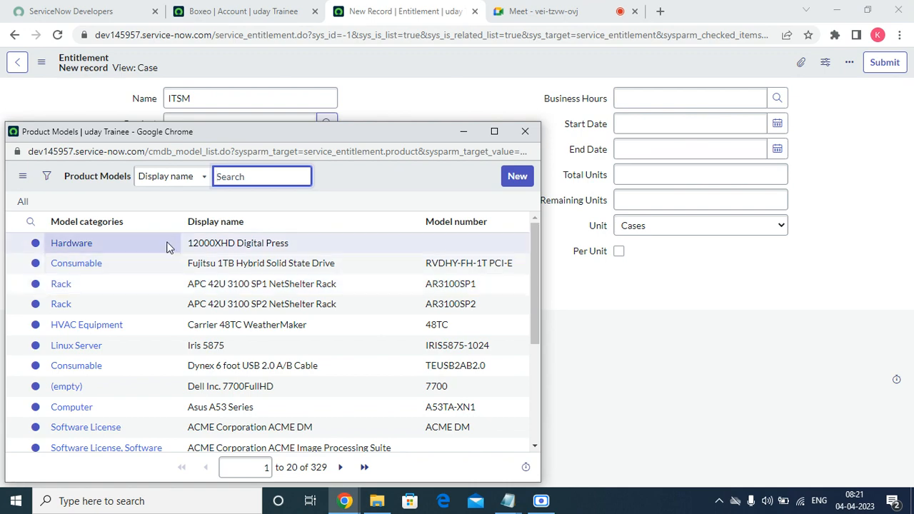
scroll(114, 307, down, 5)
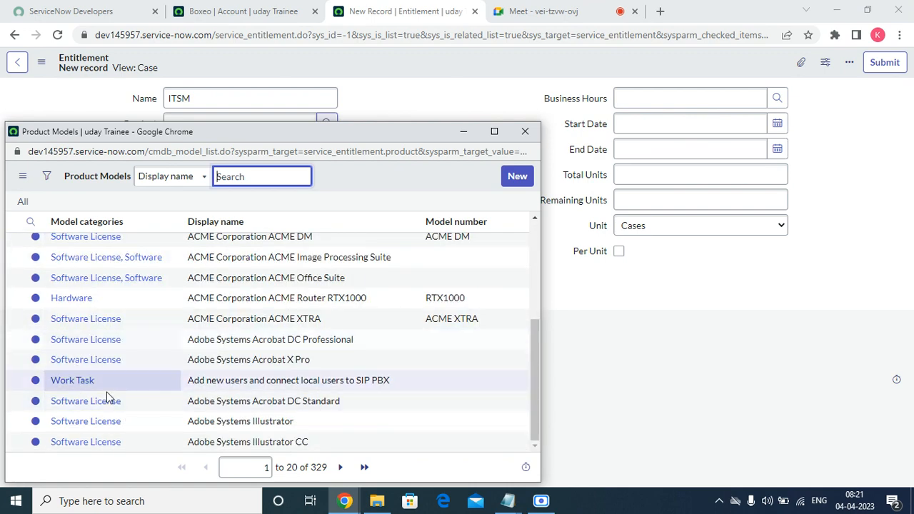
scroll(208, 286, up, 5)
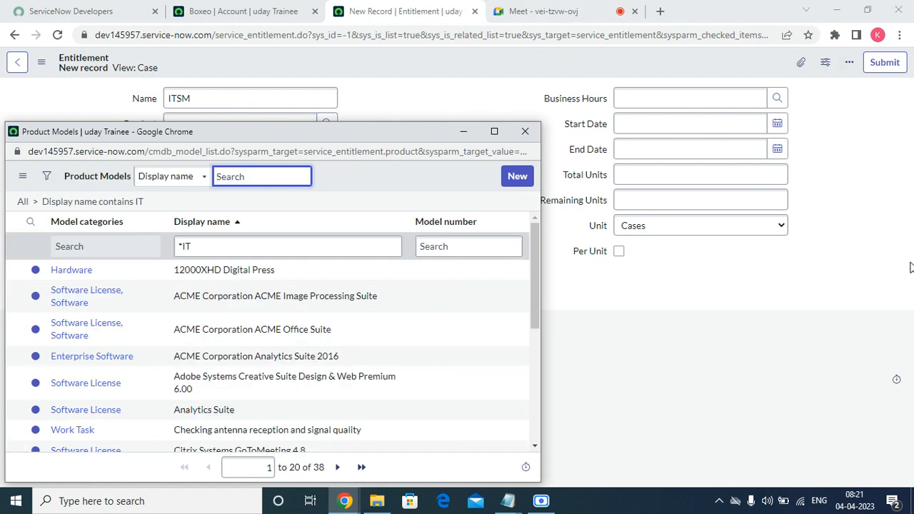
scroll(274, 379, down, 3)
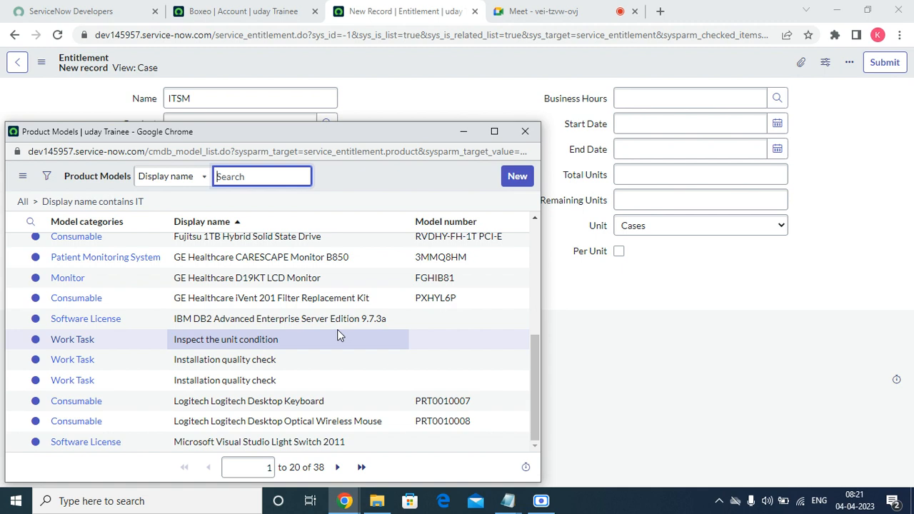
click(71, 320)
click(312, 148)
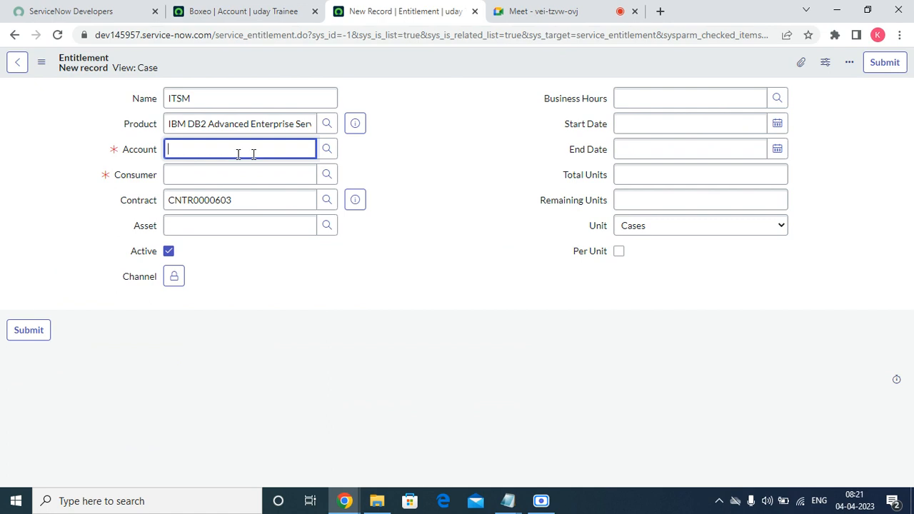
Set the entitlement's account to Boxeo and its contract to CNTR0000603
click(326, 150)
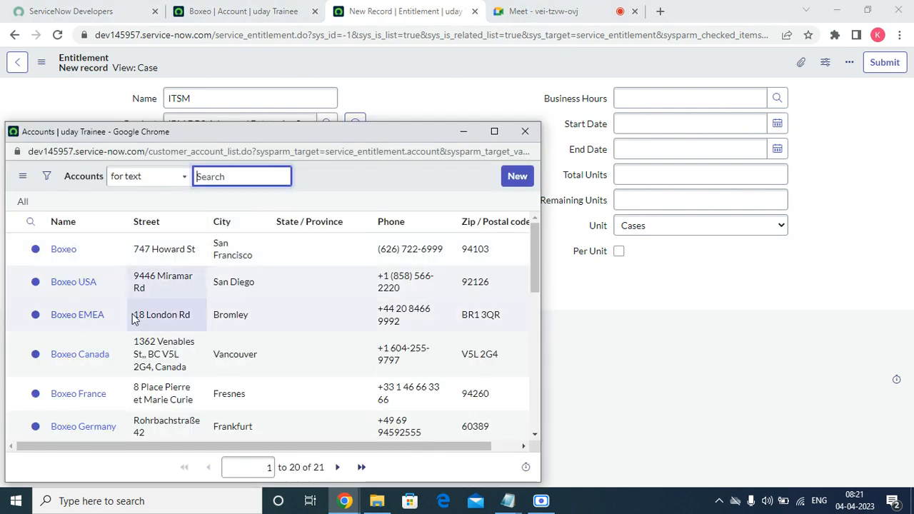
click(68, 250)
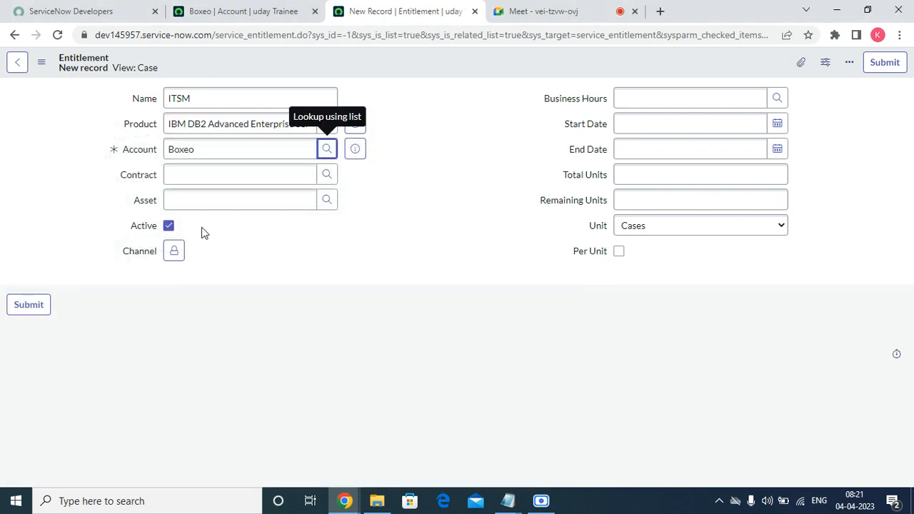
click(255, 172)
click(326, 175)
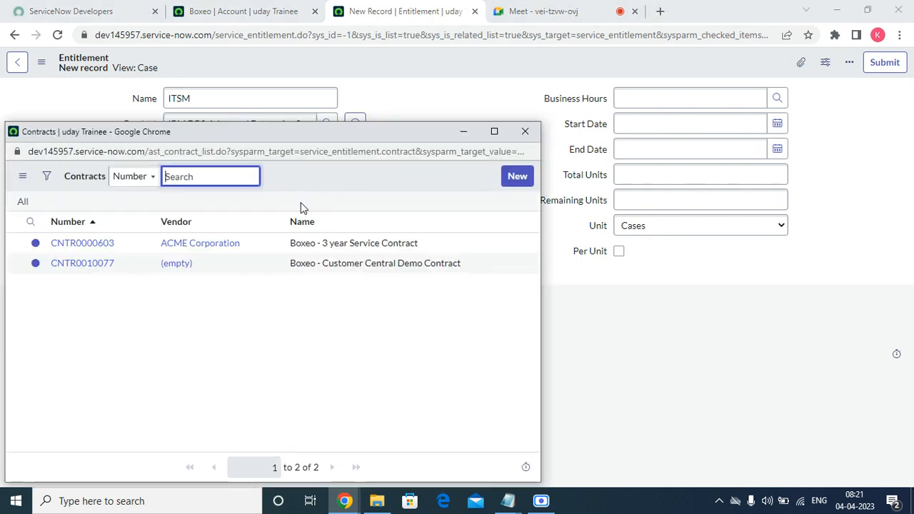
click(83, 245)
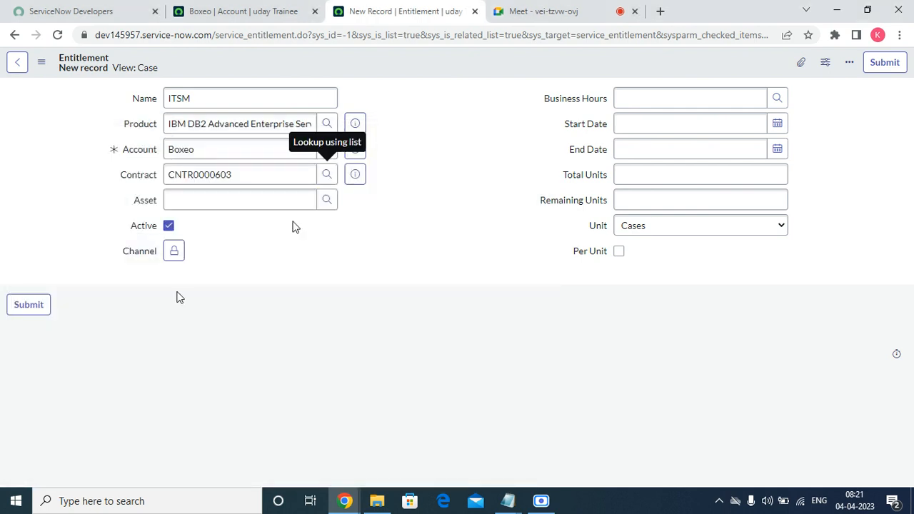
click(327, 201)
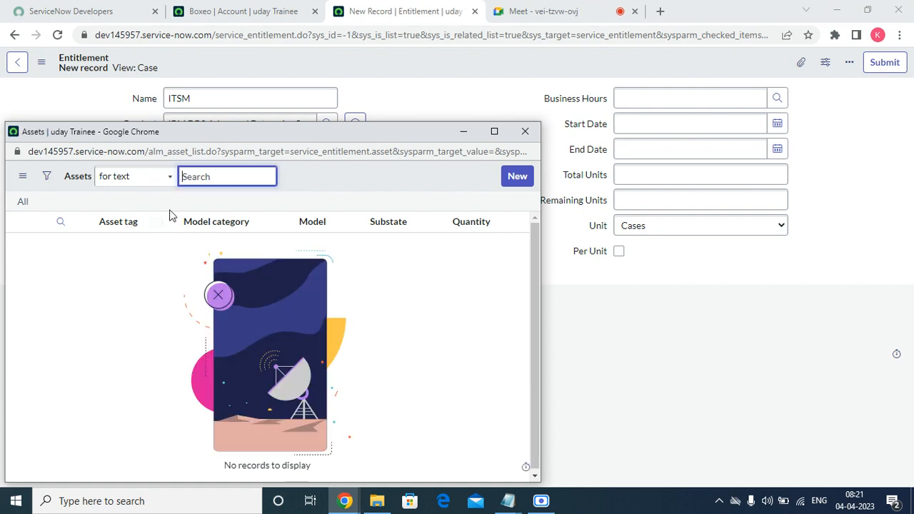
click(525, 132)
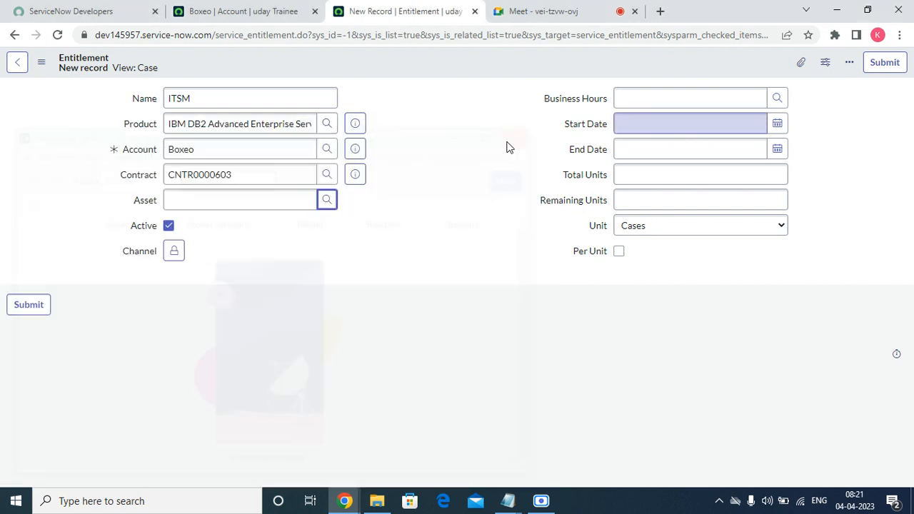
Add Email, Virtual Agent and Chat as the entitlement's channels
click(173, 250)
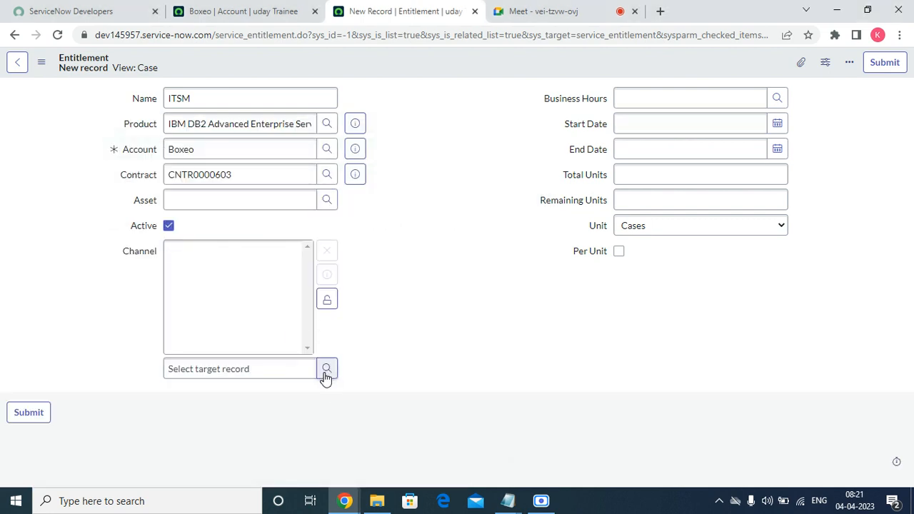
click(326, 370)
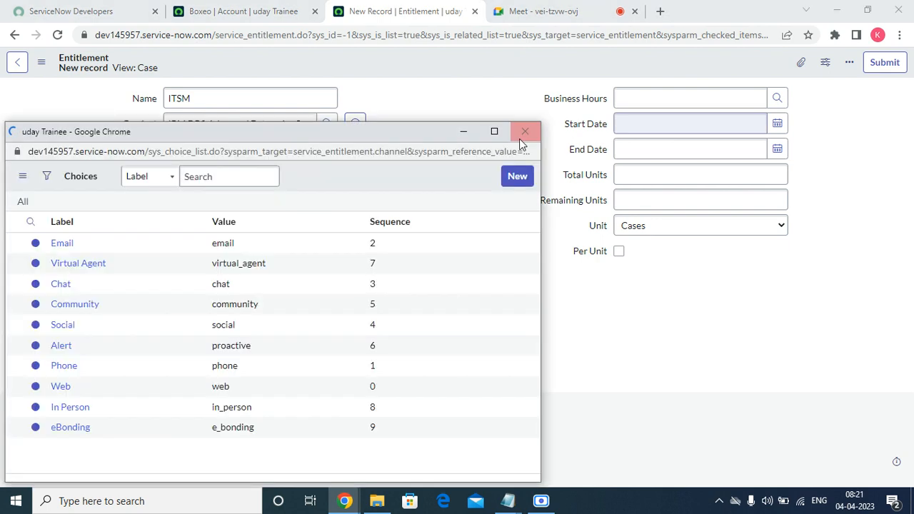
click(523, 132)
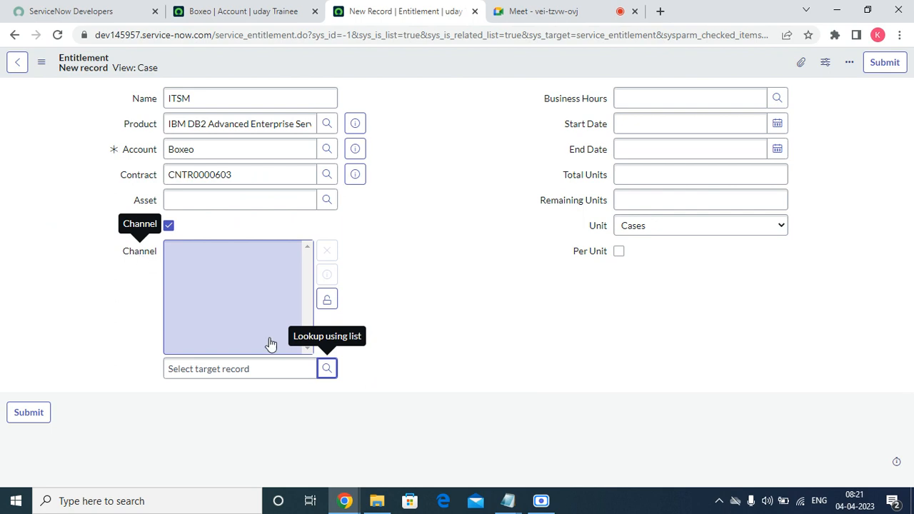
click(330, 369)
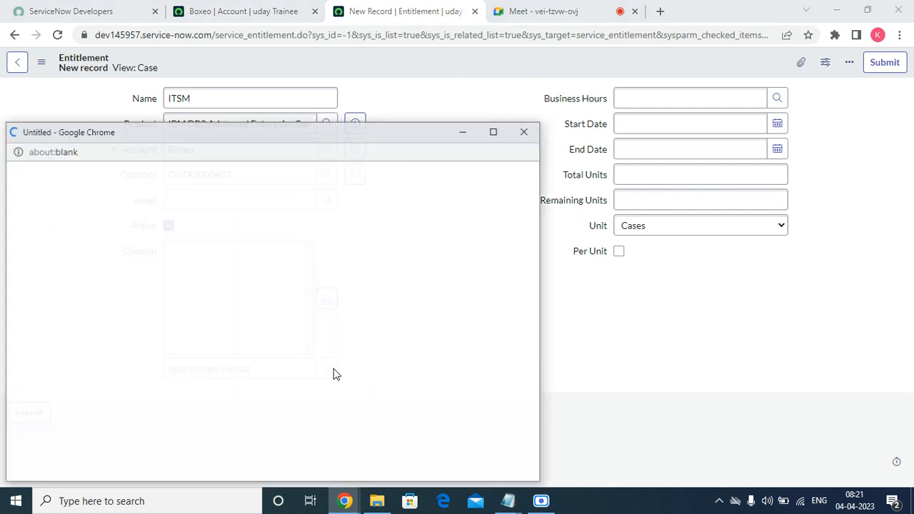
click(62, 243)
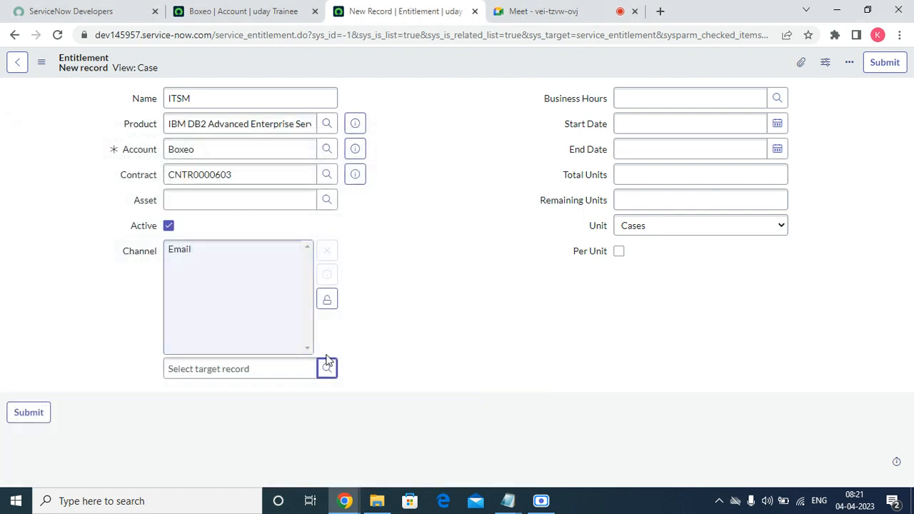
click(329, 369)
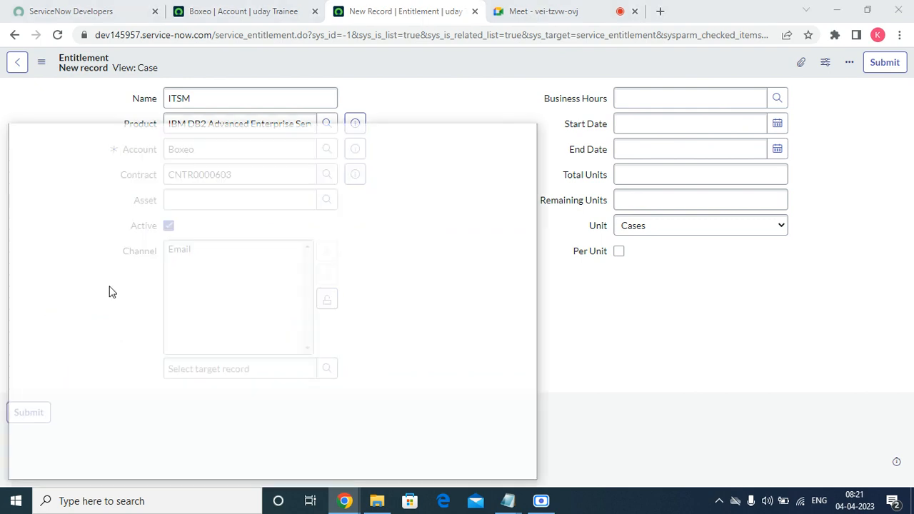
click(79, 265)
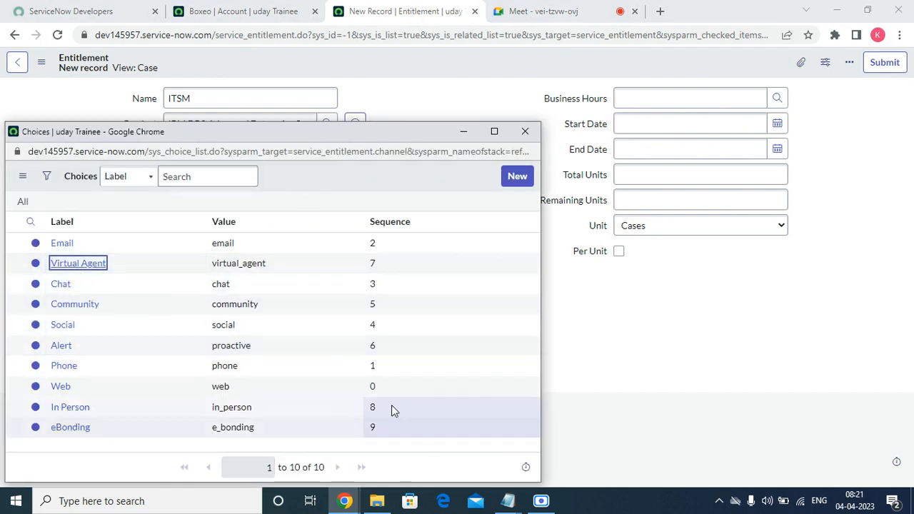
click(90, 263)
click(327, 368)
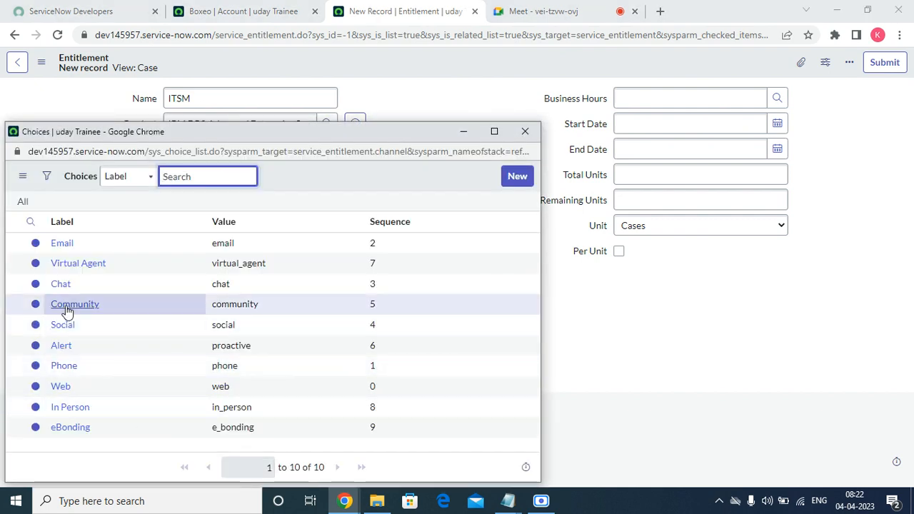
click(61, 285)
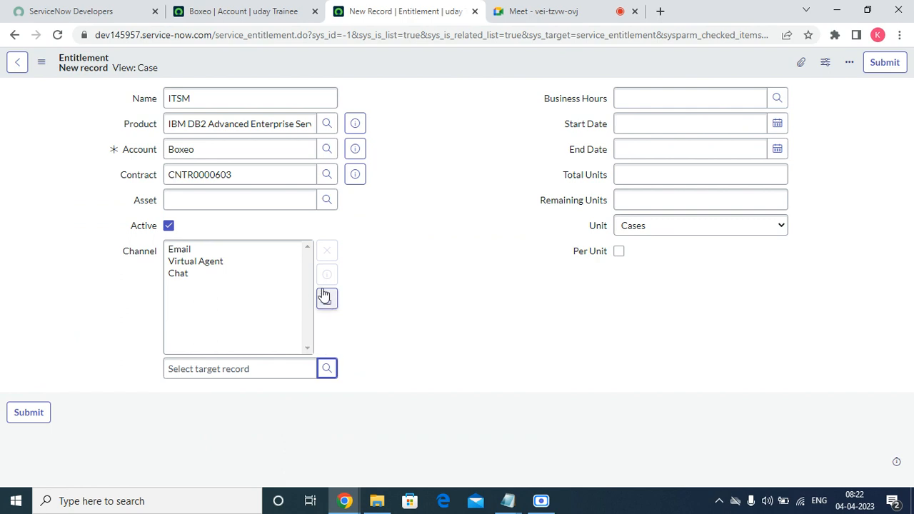
click(328, 303)
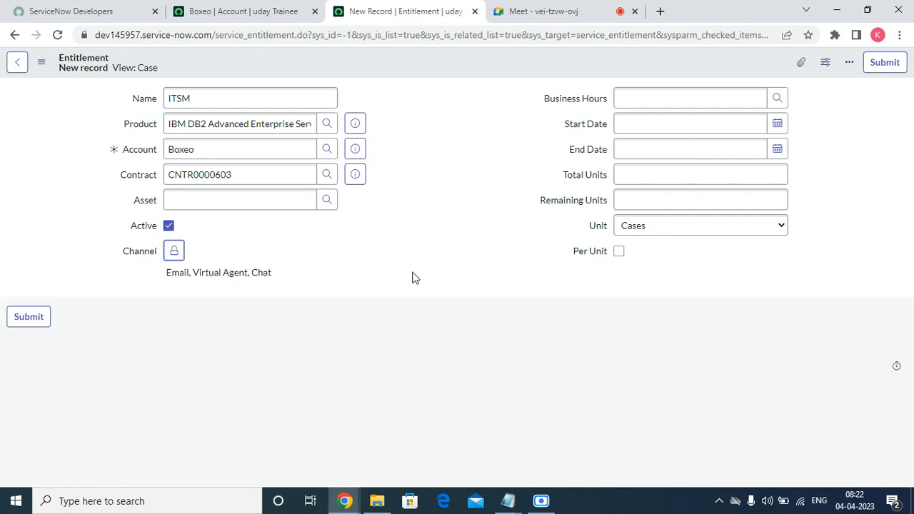
Open the 106-entry Schedules list from the Business Hours lookup
click(642, 98)
click(777, 98)
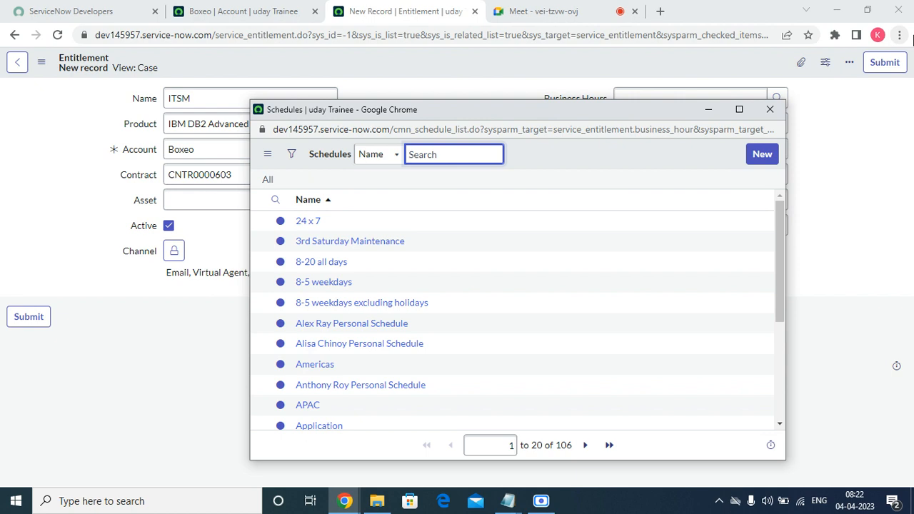
Set business hours to 8-5 weekdays excluding holidays, running 04-04-2023 to 08-31-2023
click(392, 303)
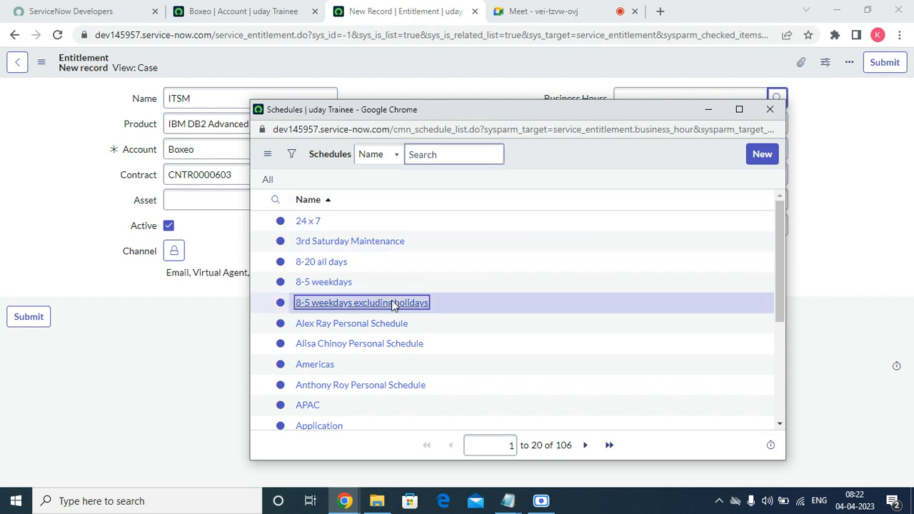
click(703, 121)
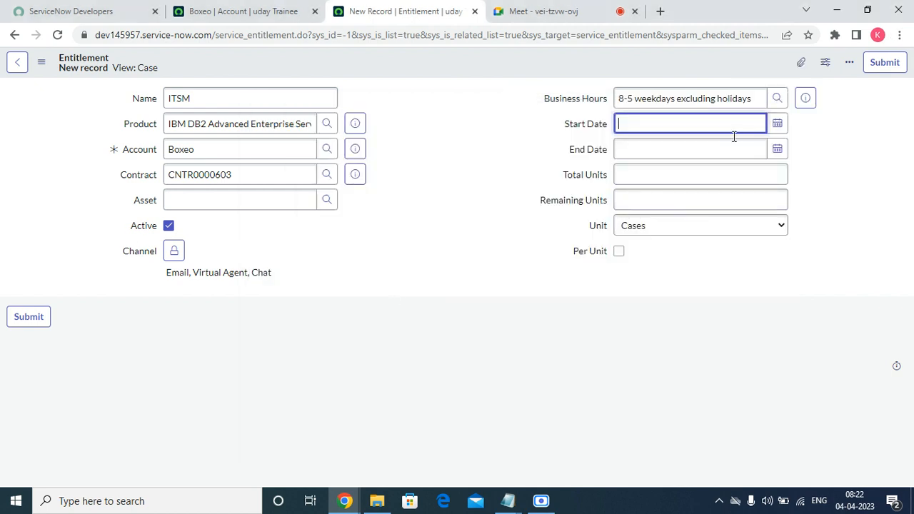
click(777, 124)
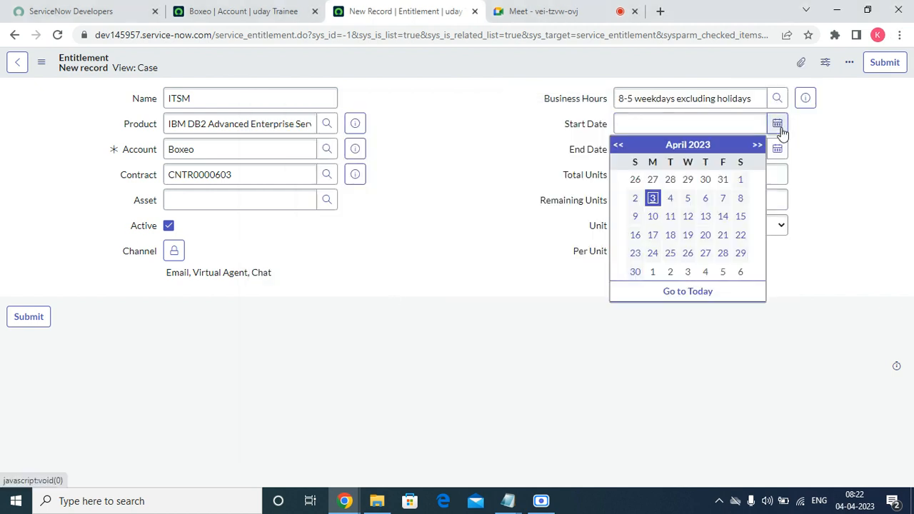
click(670, 199)
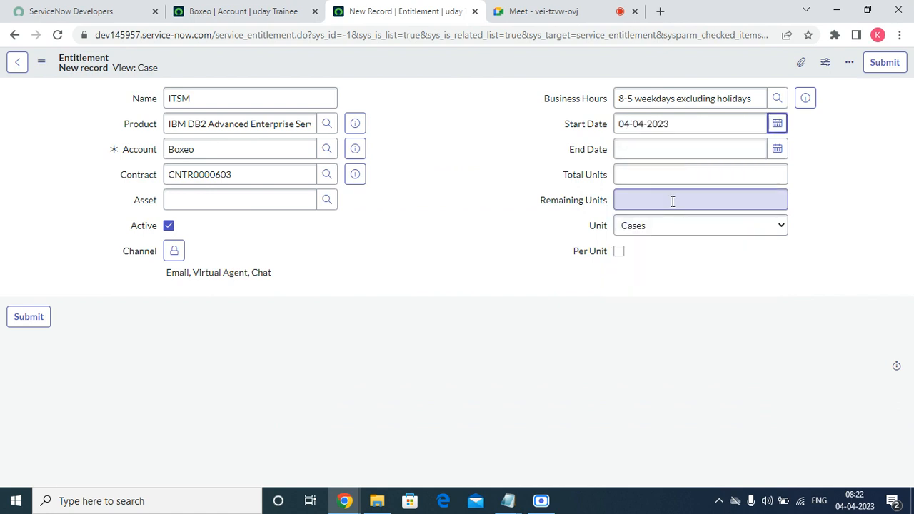
click(777, 149)
click(757, 172)
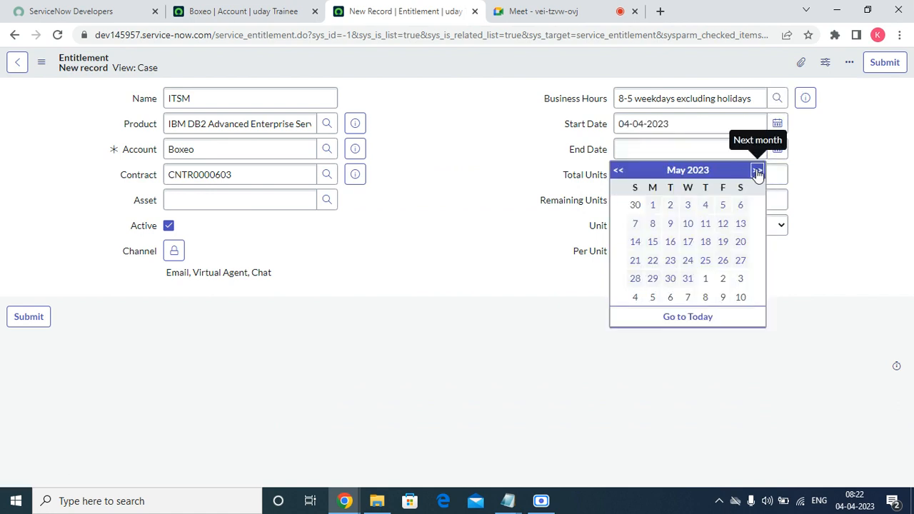
click(758, 171)
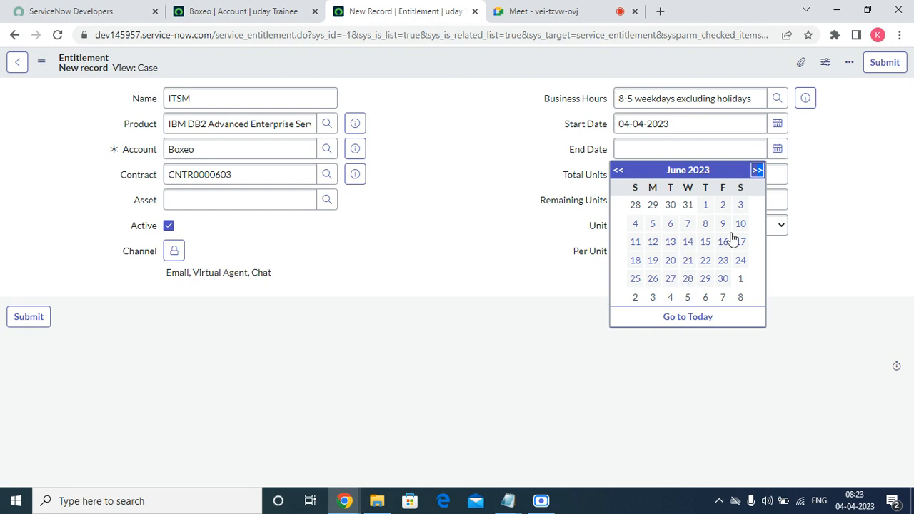
click(757, 171)
click(757, 172)
click(704, 279)
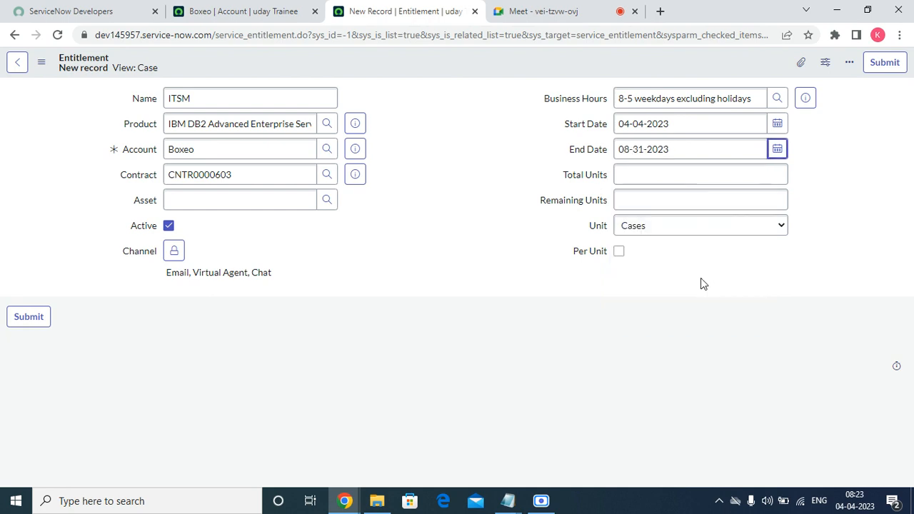
Enter 6566 total units of Cases, count them per unit, and submit the entitlement
click(635, 177)
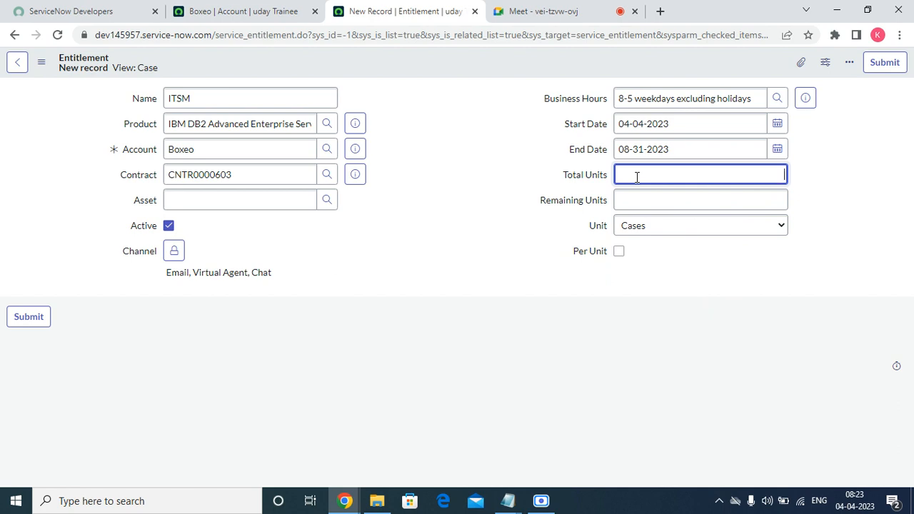
text(6566)
click(514, 250)
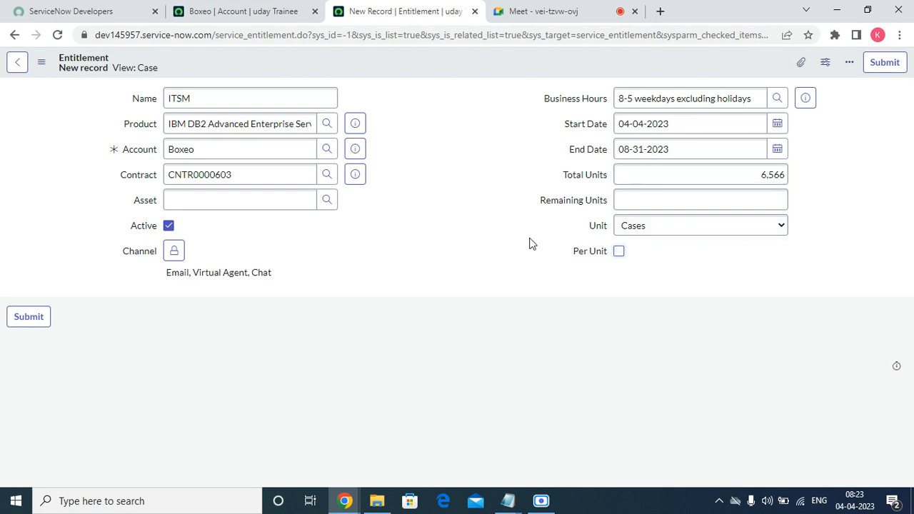
click(650, 200)
click(679, 228)
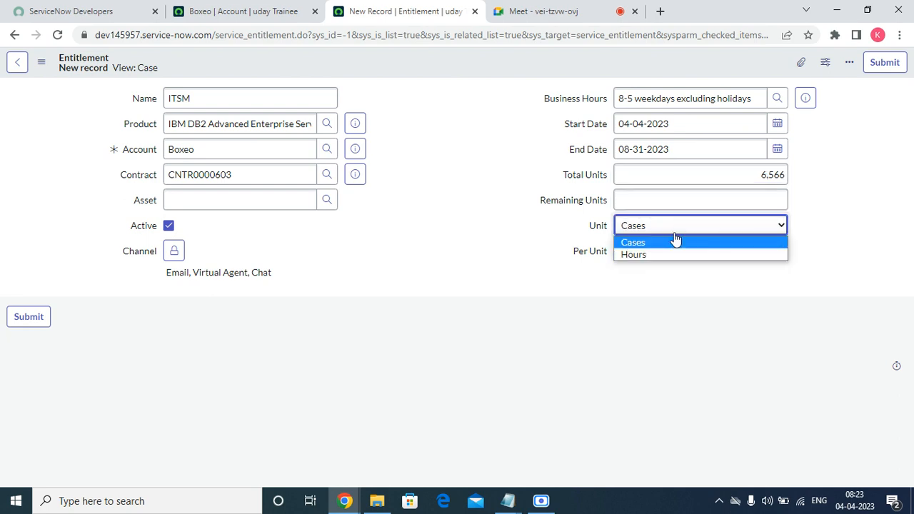
click(630, 242)
click(619, 253)
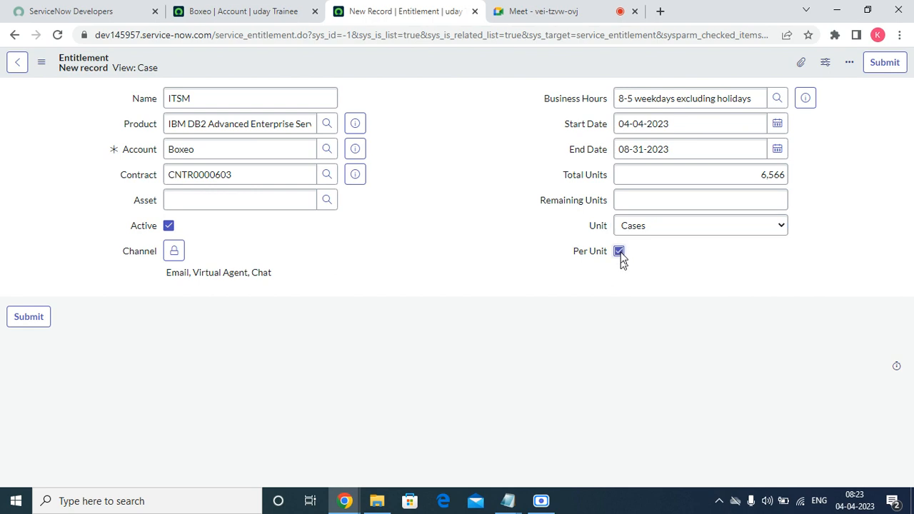
right_click(416, 58)
mouse_move(488, 87)
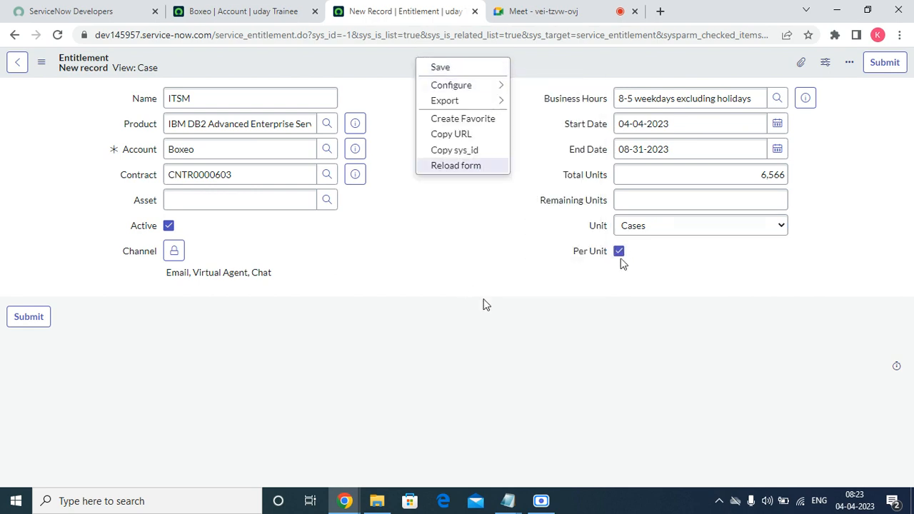
click(549, 287)
click(886, 64)
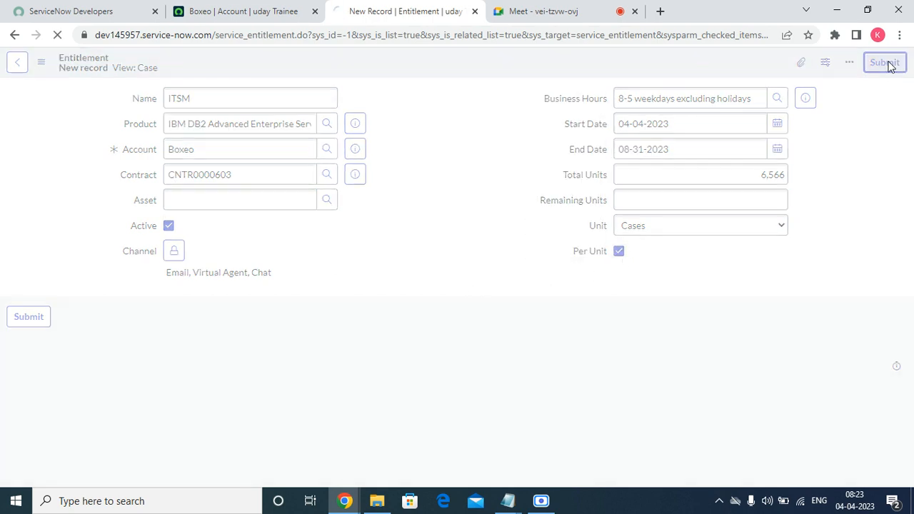
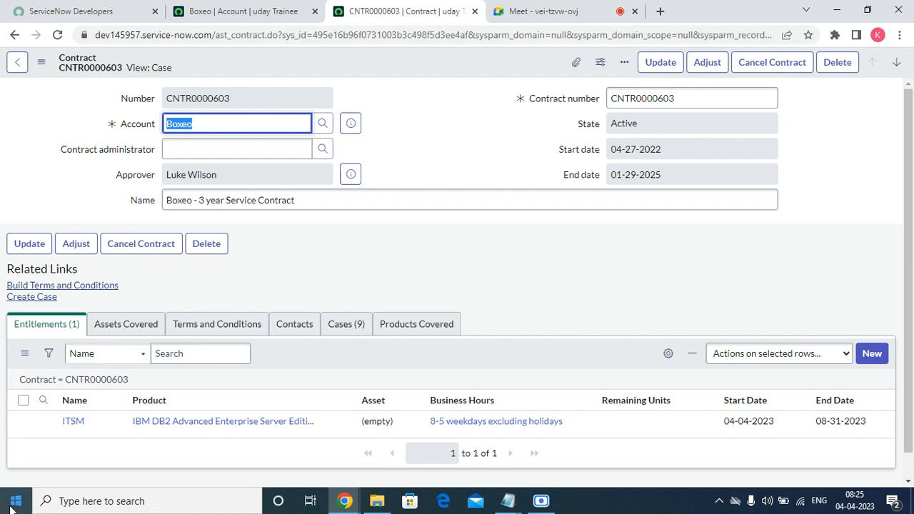
Move 231W-PS-RTF - Iris 5875 and 234-6563 - ACME KNS-ULTRA1100 into Assets Covered and save
click(119, 326)
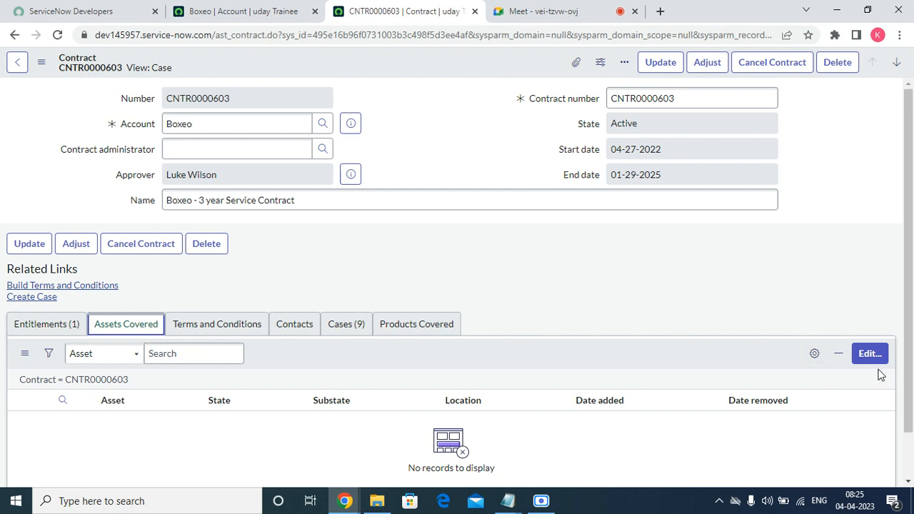
click(871, 355)
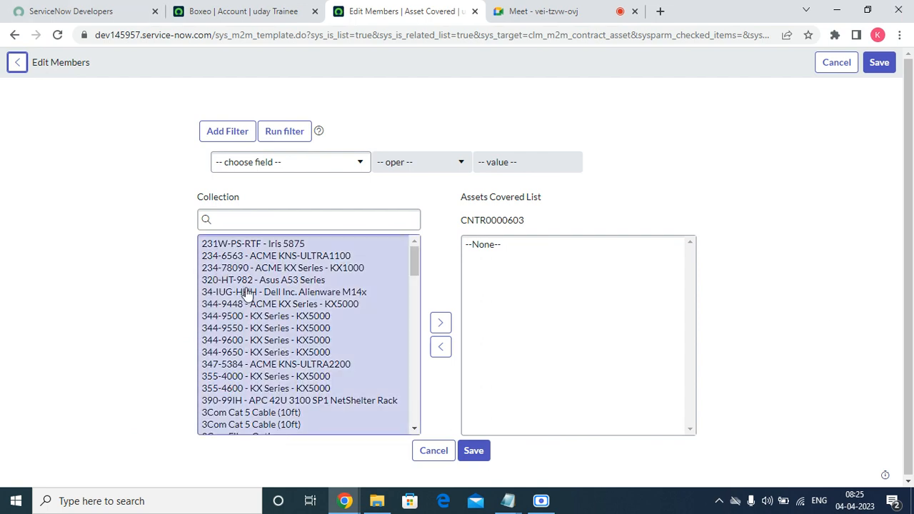
double_click(261, 244)
double_click(261, 244)
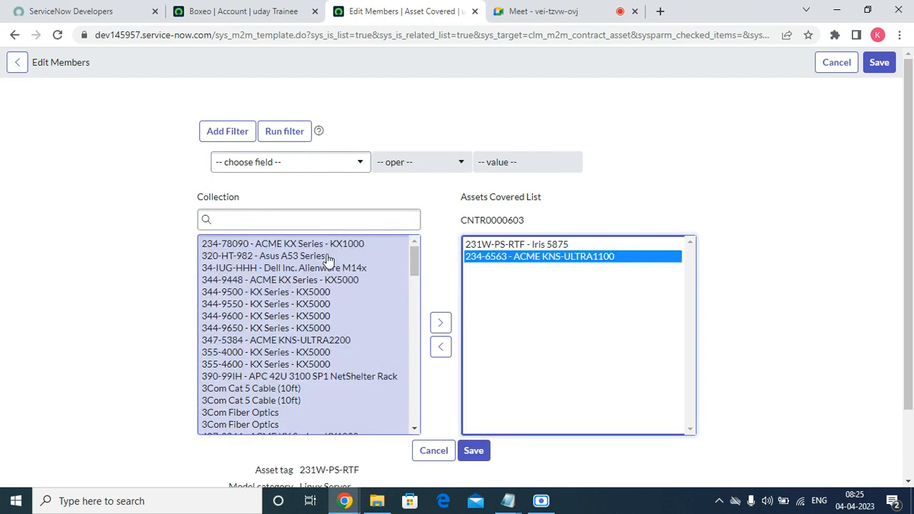
click(474, 457)
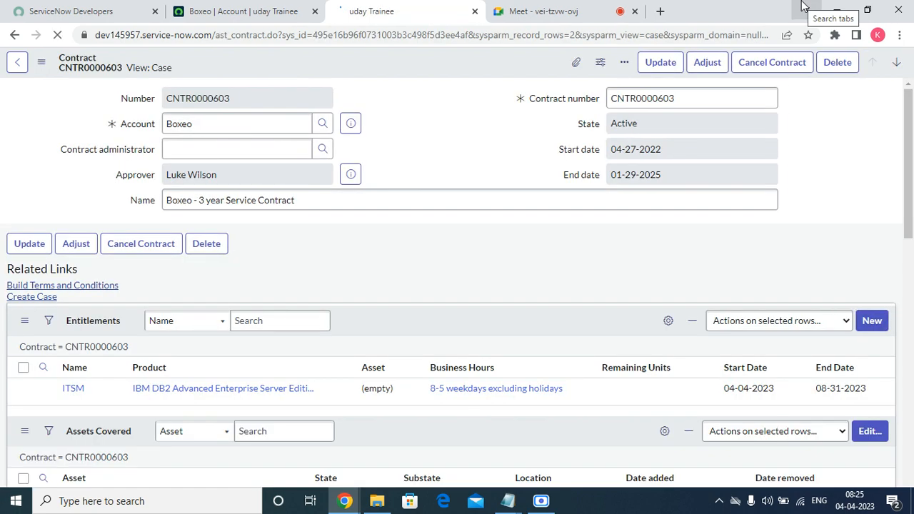
scroll(450, 272, down, 1)
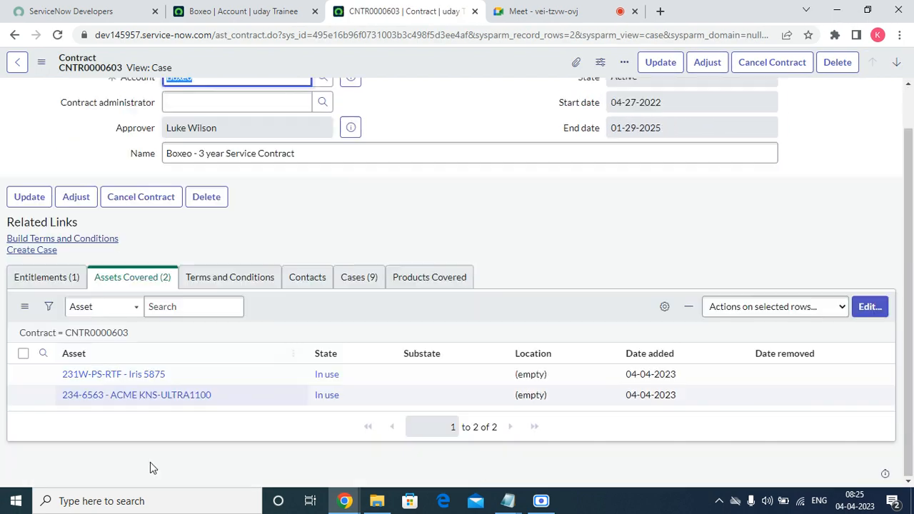
Build the contract's terms and conditions from the Terms and Conditions tab
click(236, 277)
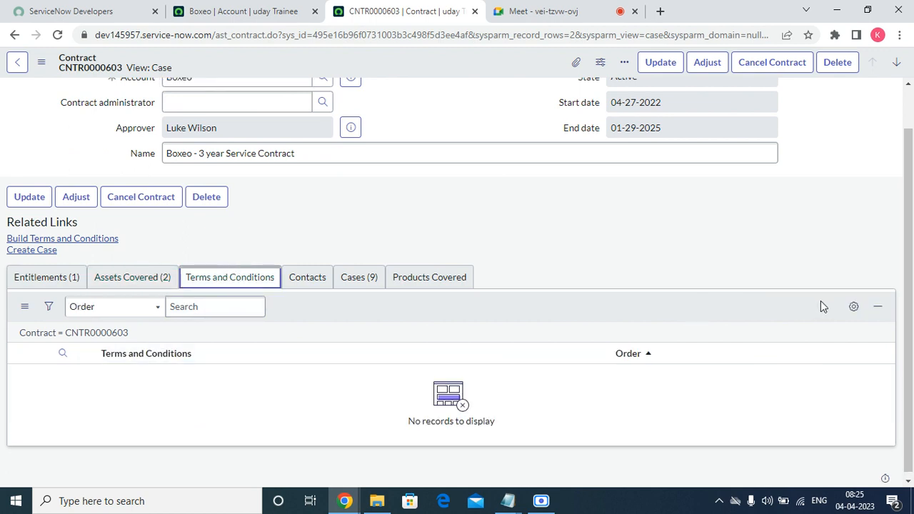
click(63, 242)
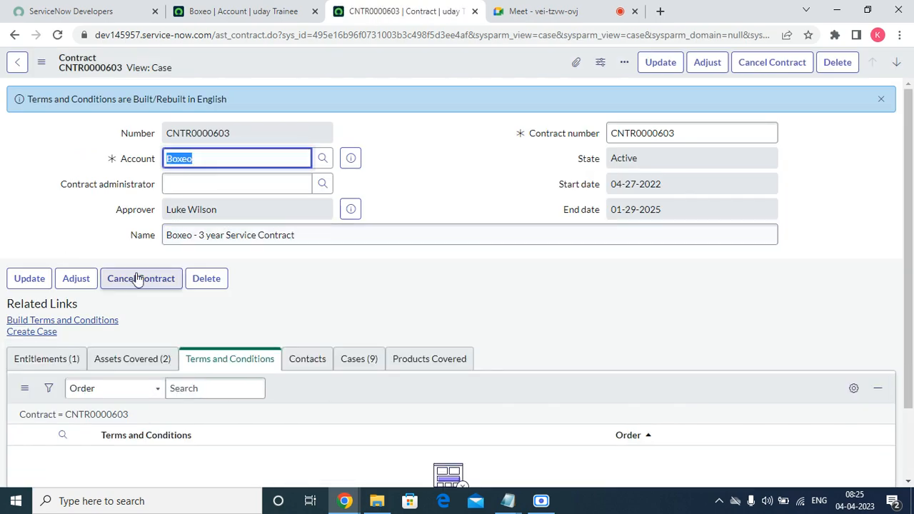
scroll(302, 405, down, 1)
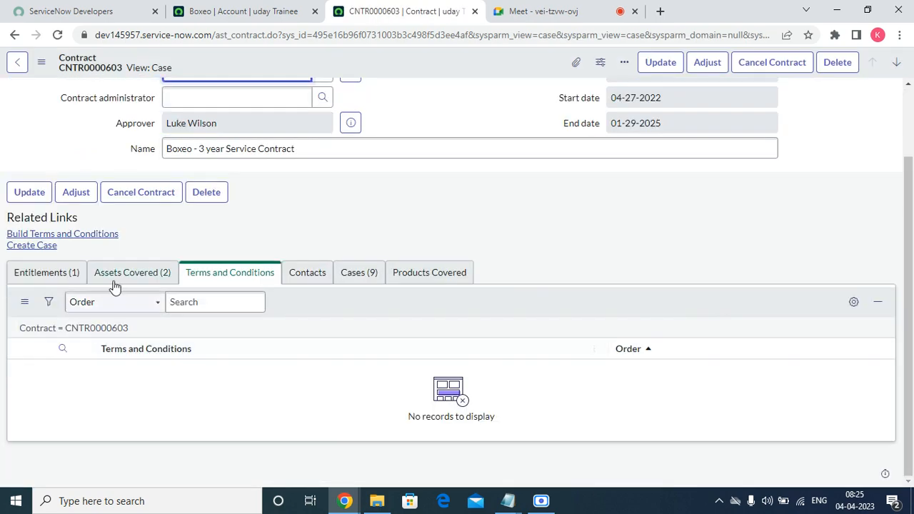
right_click(94, 236)
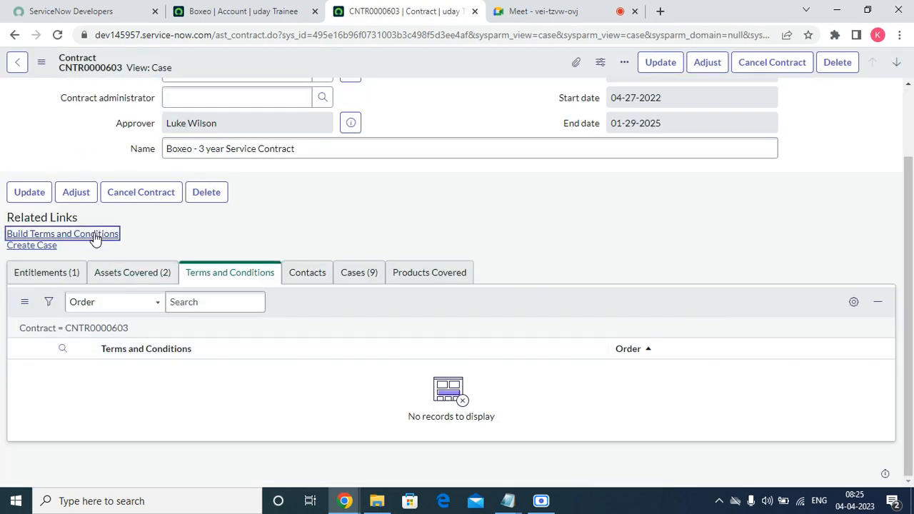
click(307, 232)
Submit a new contract contact, picking the test user from the Boxeo contacts lookup
click(293, 278)
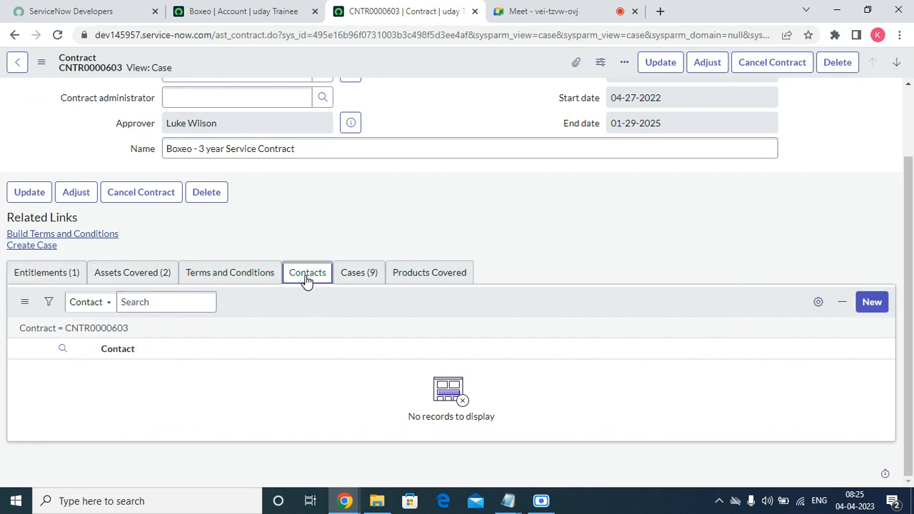
click(873, 303)
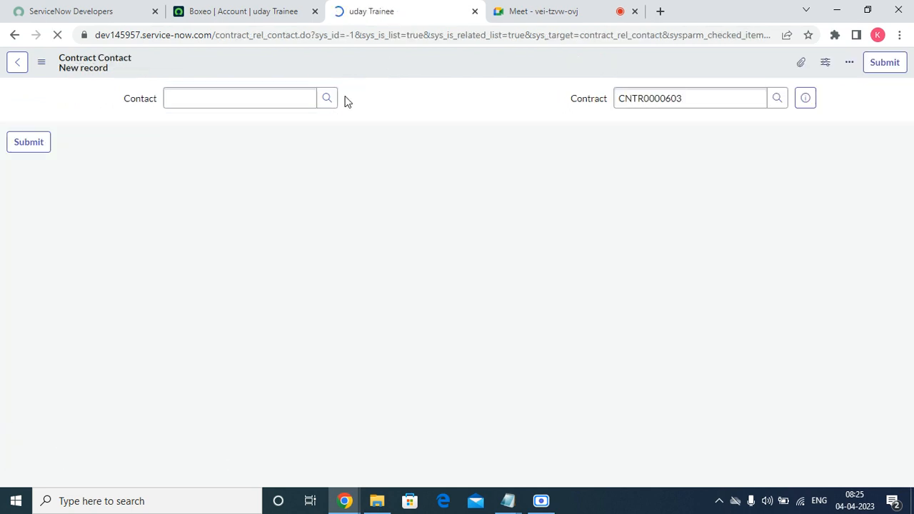
click(328, 100)
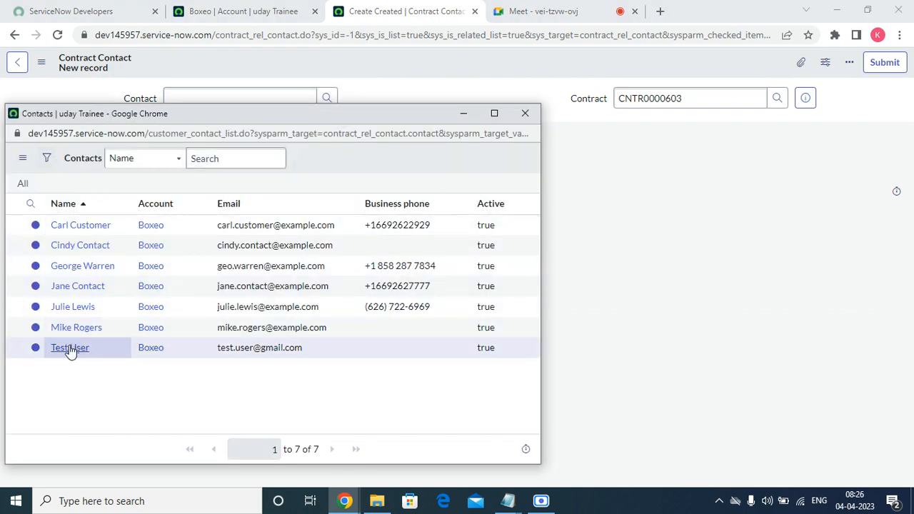
click(69, 348)
click(887, 66)
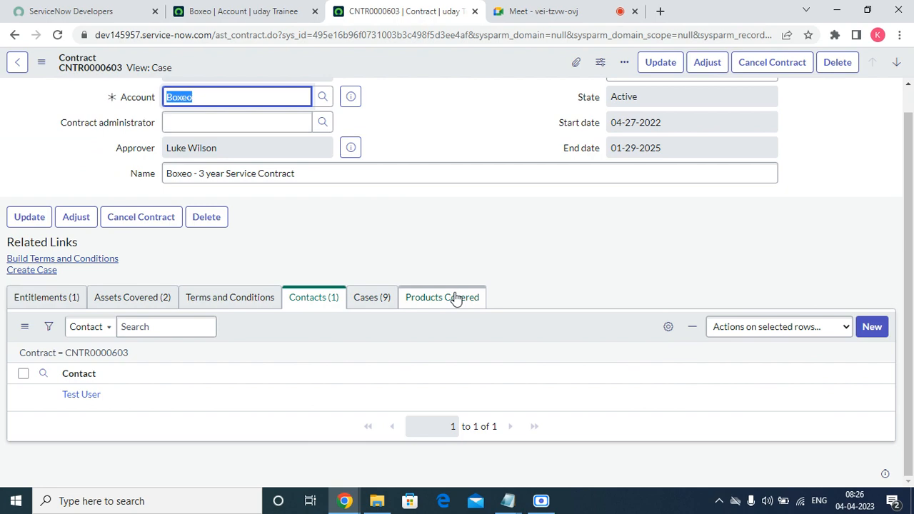
click(366, 300)
Move KX Series - KX5000 and Network Monitoring into the Products Covered list and save
scroll(186, 373, down, 4)
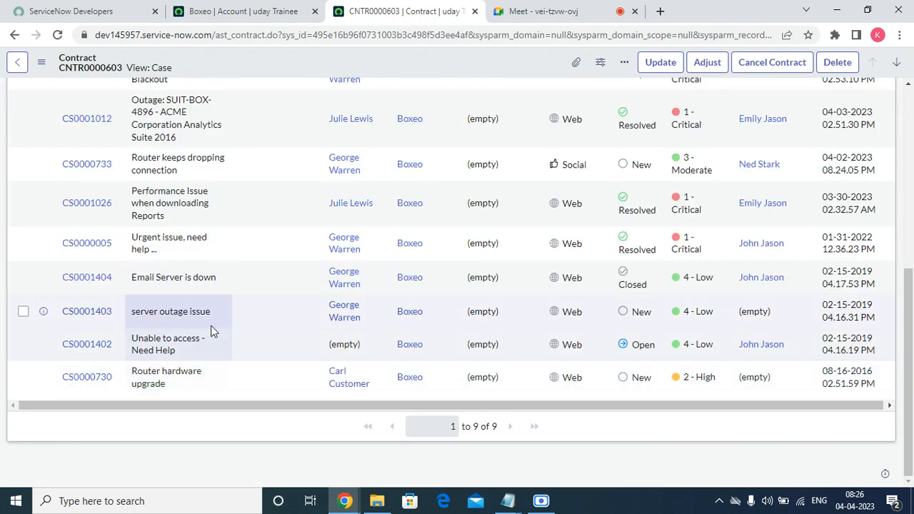
scroll(210, 330, up, 5)
click(440, 325)
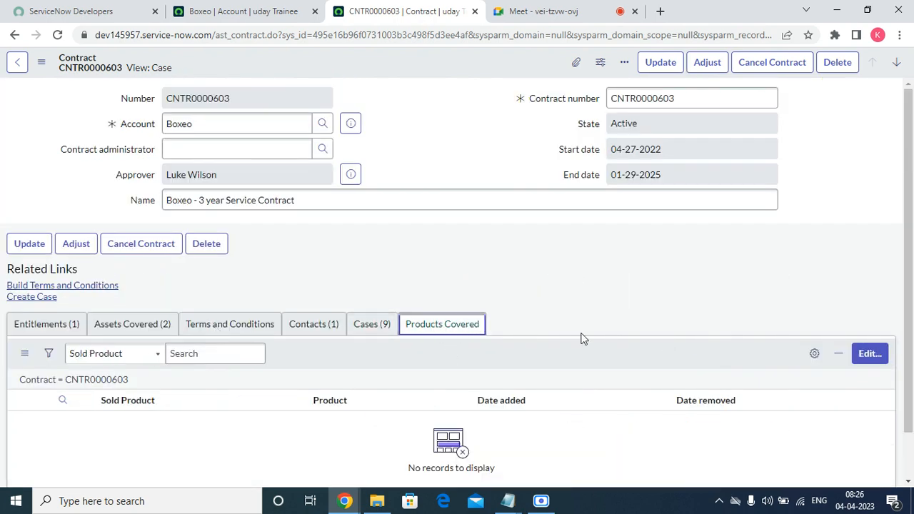
click(867, 354)
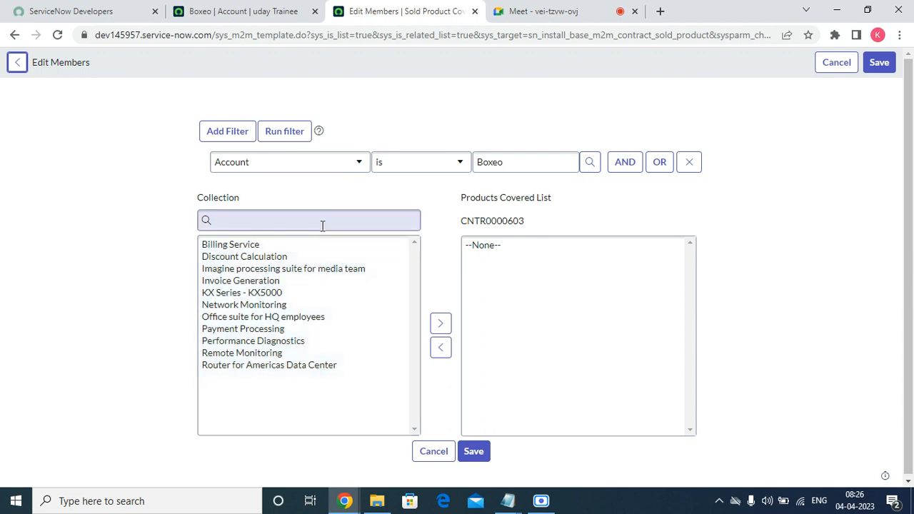
double_click(277, 294)
double_click(275, 294)
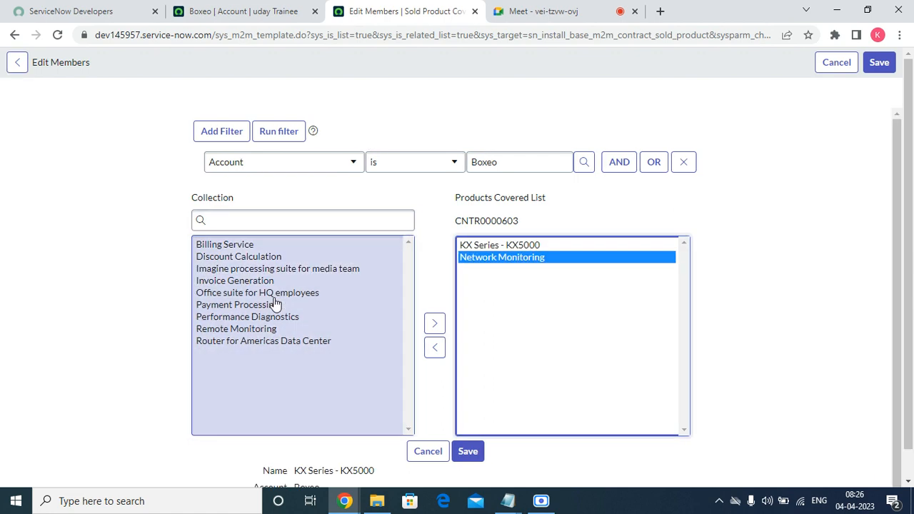
click(472, 452)
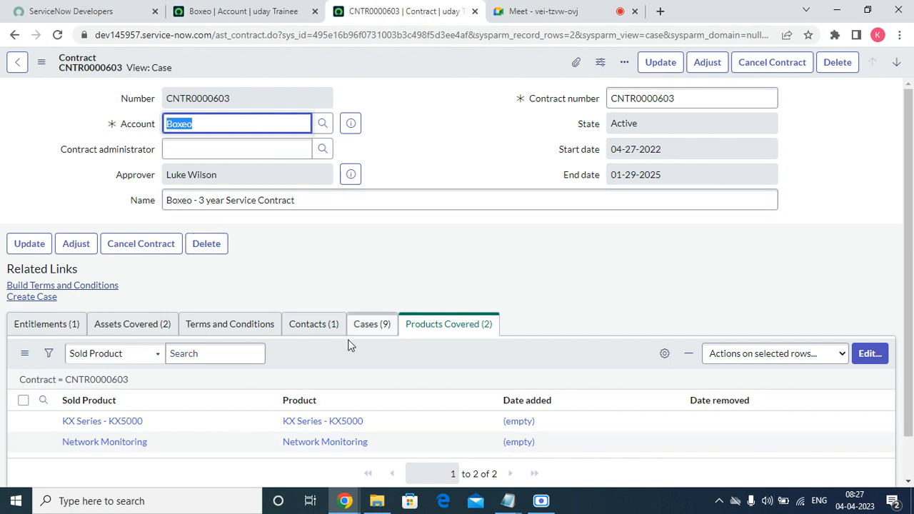
Show the Entitlements (1) list with the IBM DB2 Advanced Enterprise Server ITSM entitlement
click(61, 330)
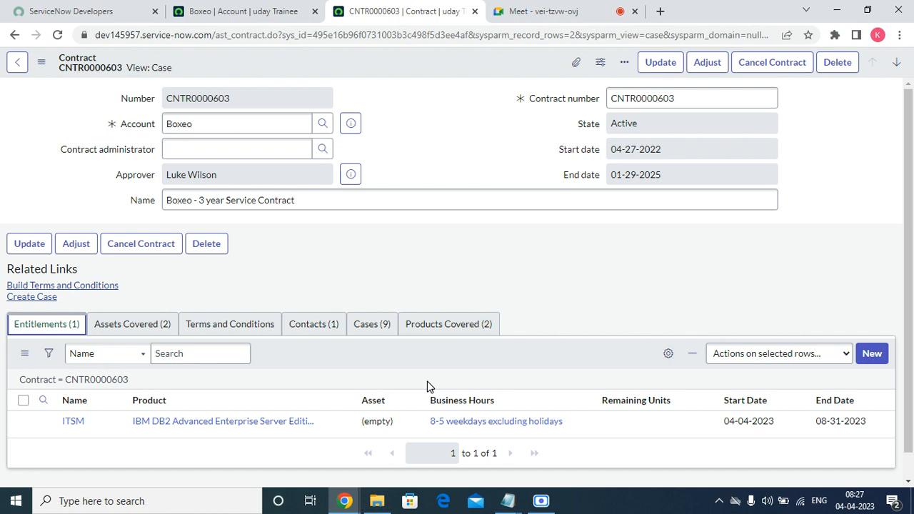
Open the full Boxeo account record and review its cases, assets and sold products
click(352, 127)
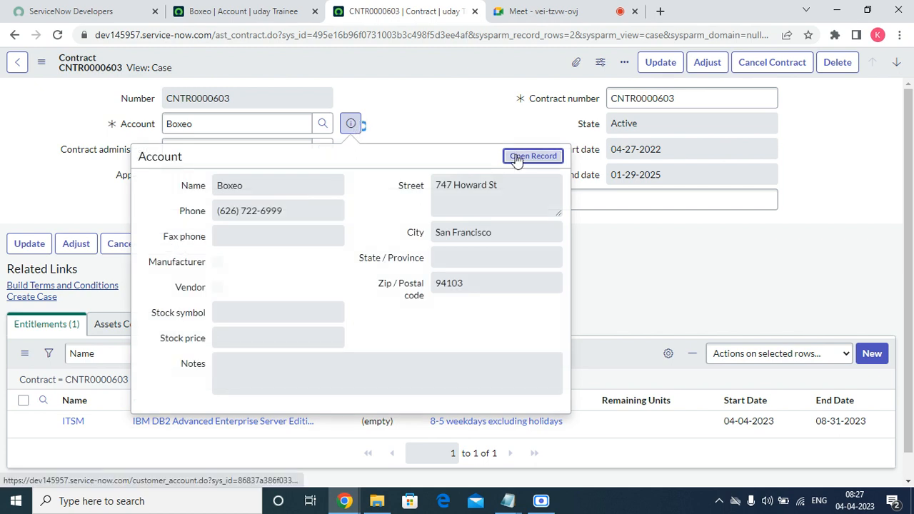
click(517, 158)
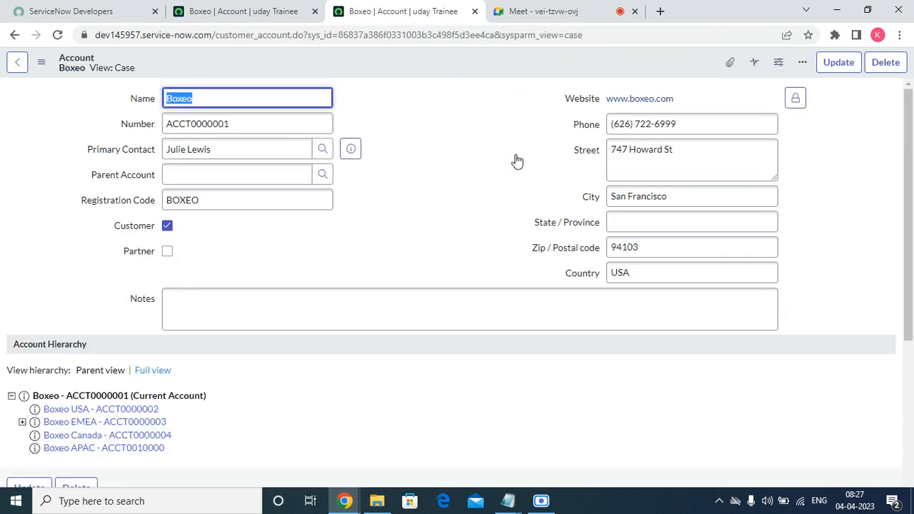
scroll(397, 275, down, 5)
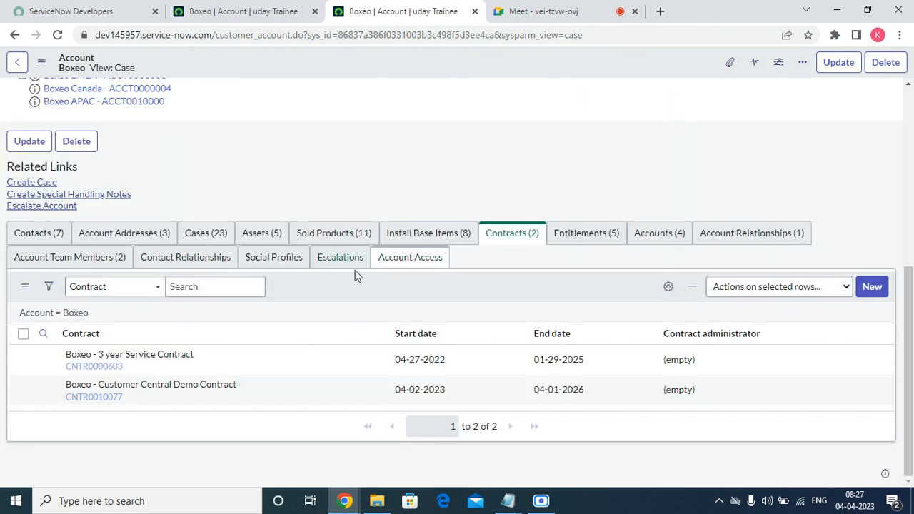
click(194, 236)
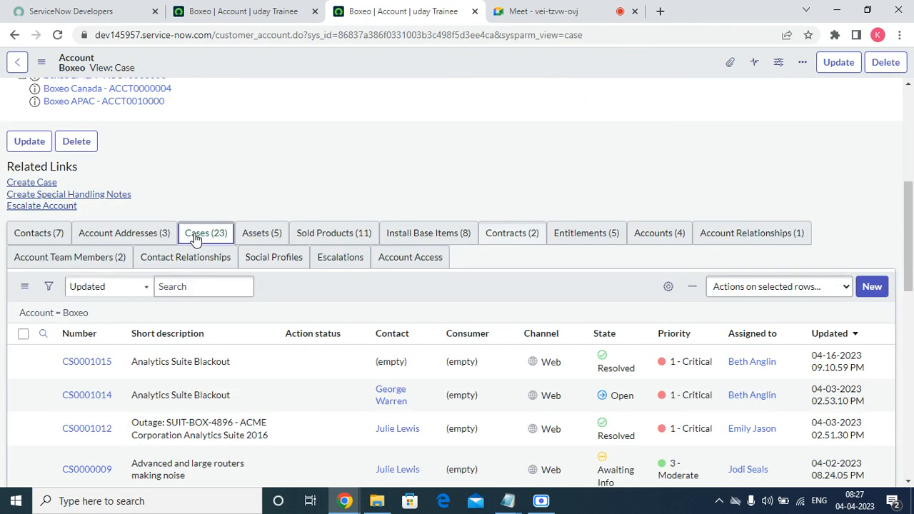
click(255, 234)
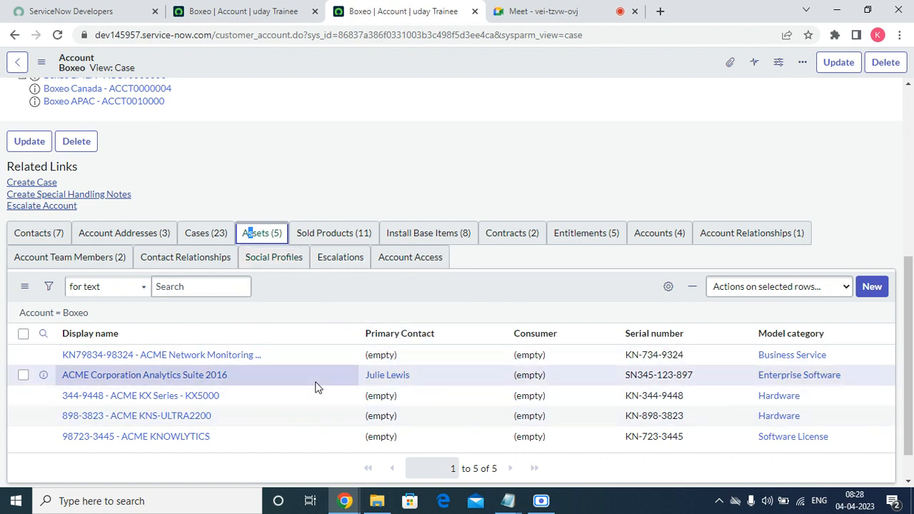
click(330, 241)
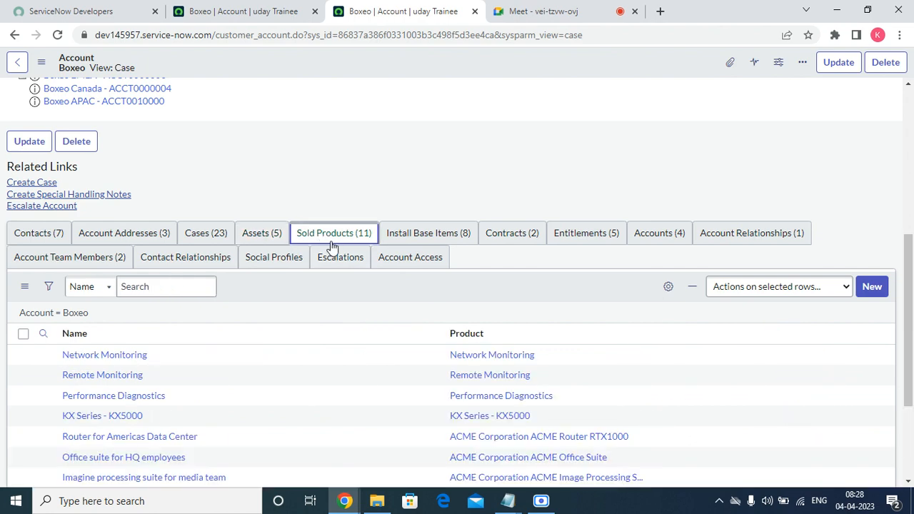
scroll(430, 343, down, 3)
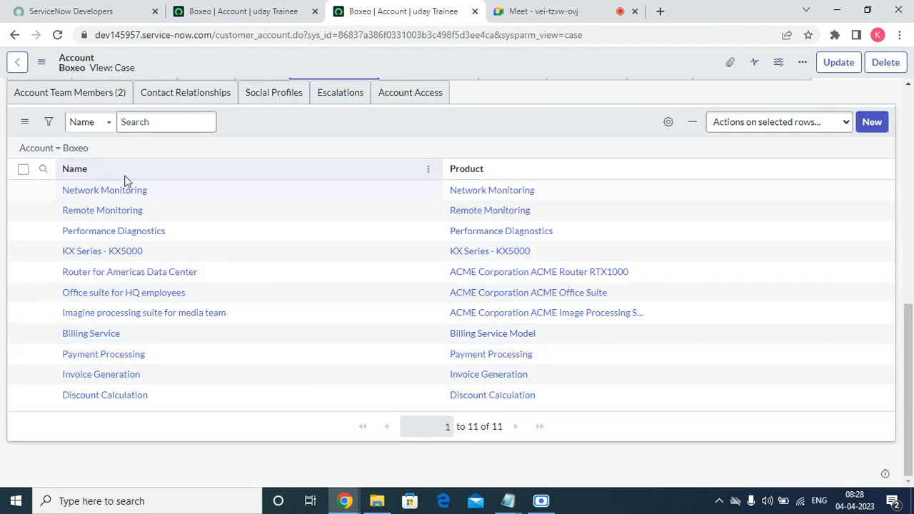
scroll(206, 207, up, 8)
scroll(389, 331, down, 10)
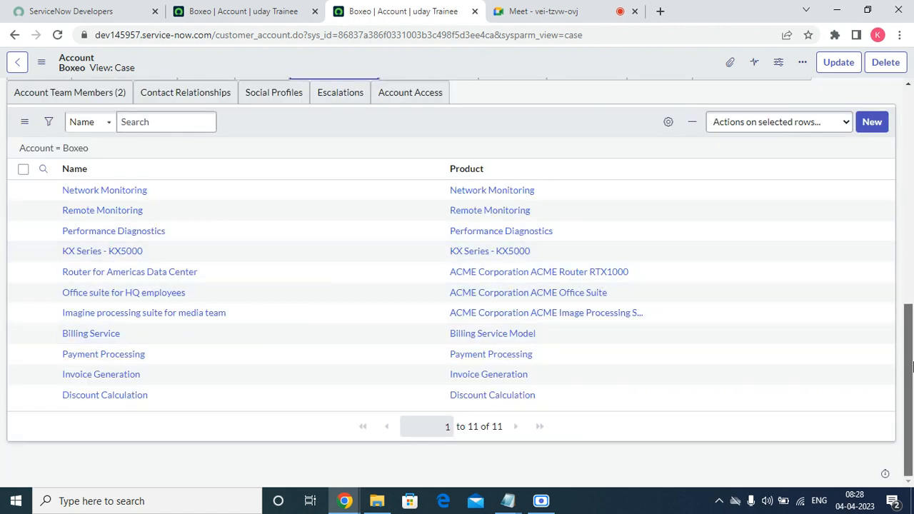
drag(911, 364, 912, 329)
Browse install base, contracts, entitlements and child accounts, ending on Account Relationships
click(443, 166)
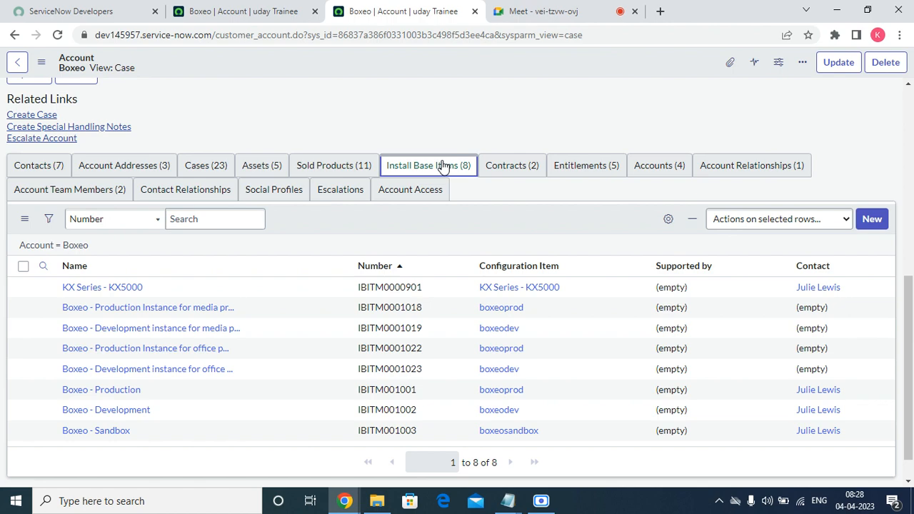
click(512, 165)
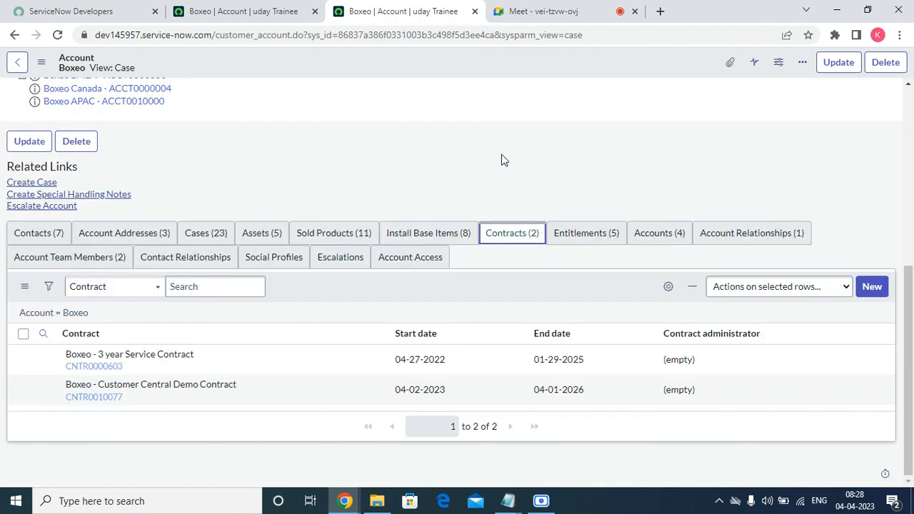
click(586, 233)
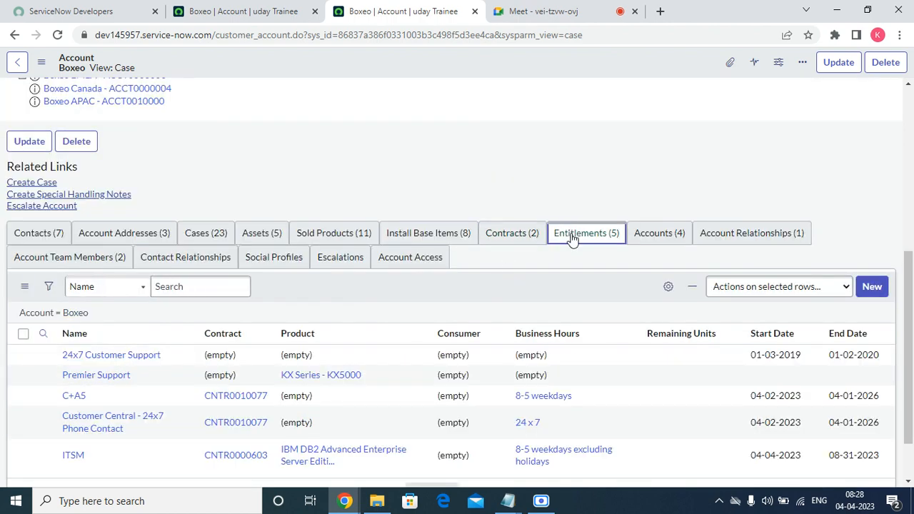
scroll(429, 381, down, 1)
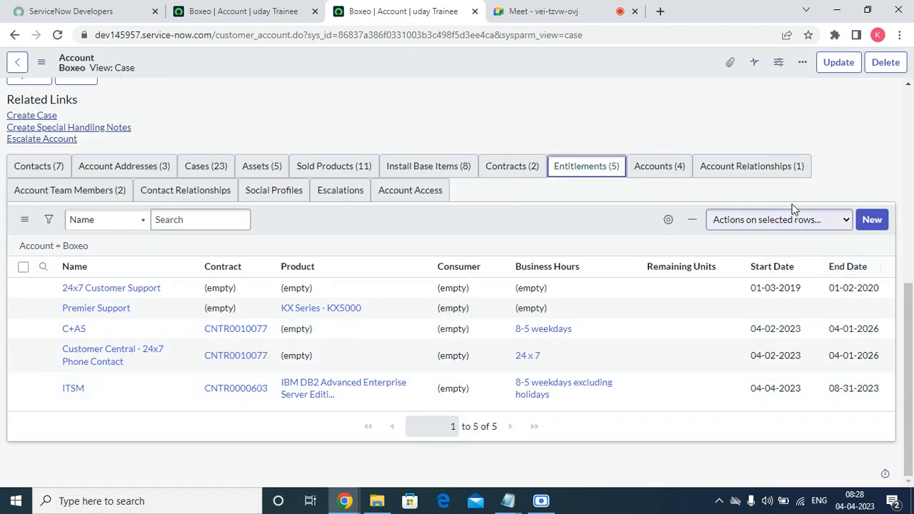
click(659, 166)
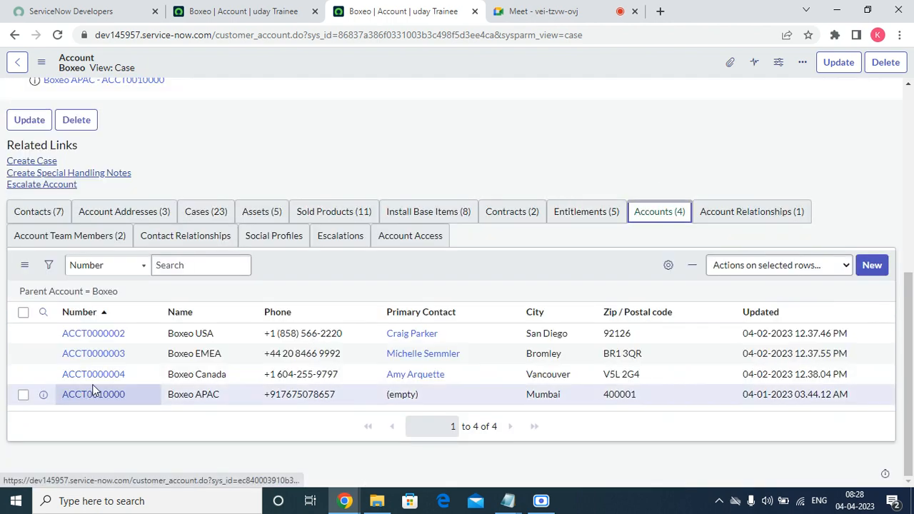
click(726, 220)
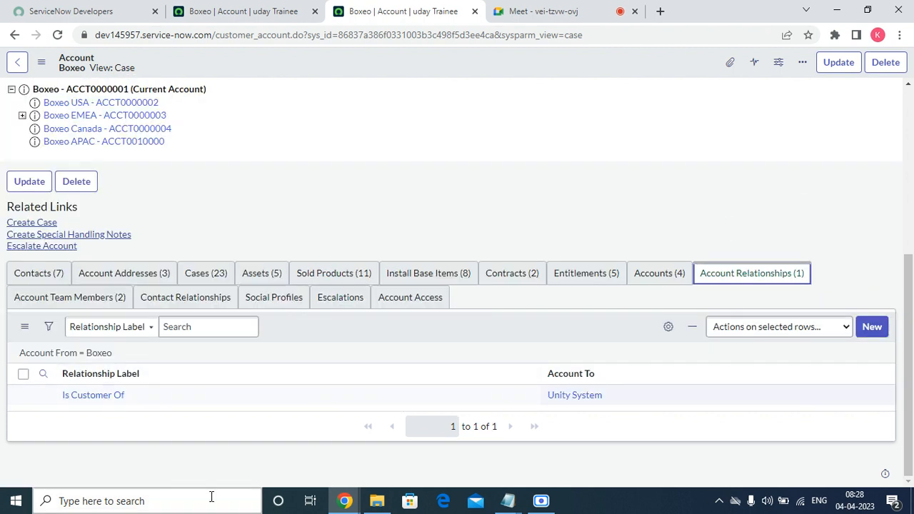
Open the account relationship record in a new browser tab
right_click(40, 395)
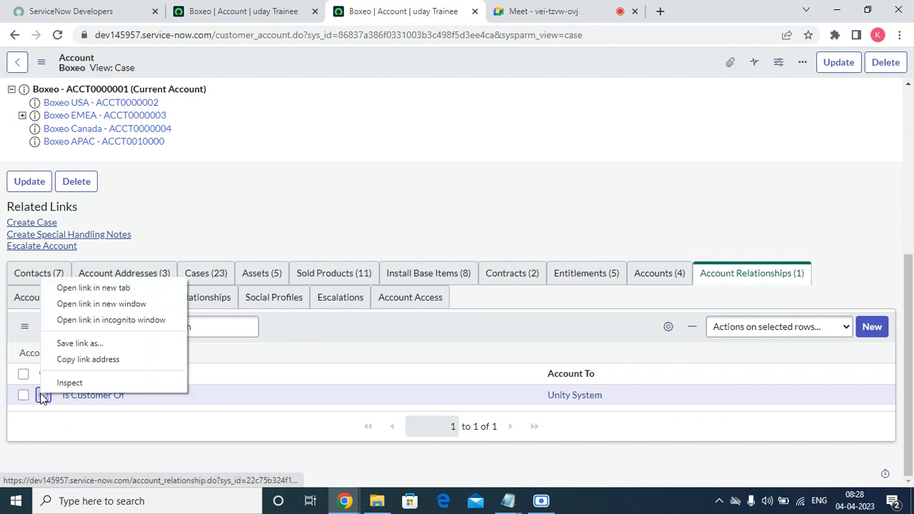
click(105, 289)
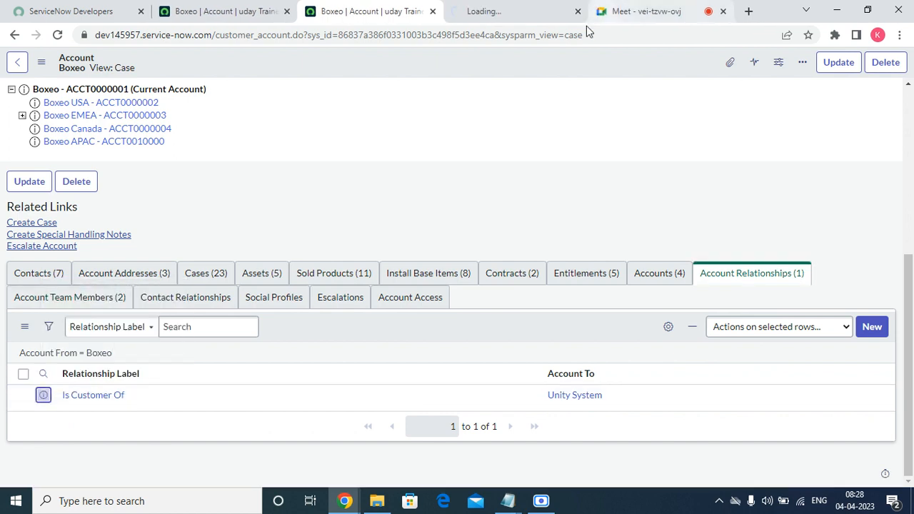
click(527, 10)
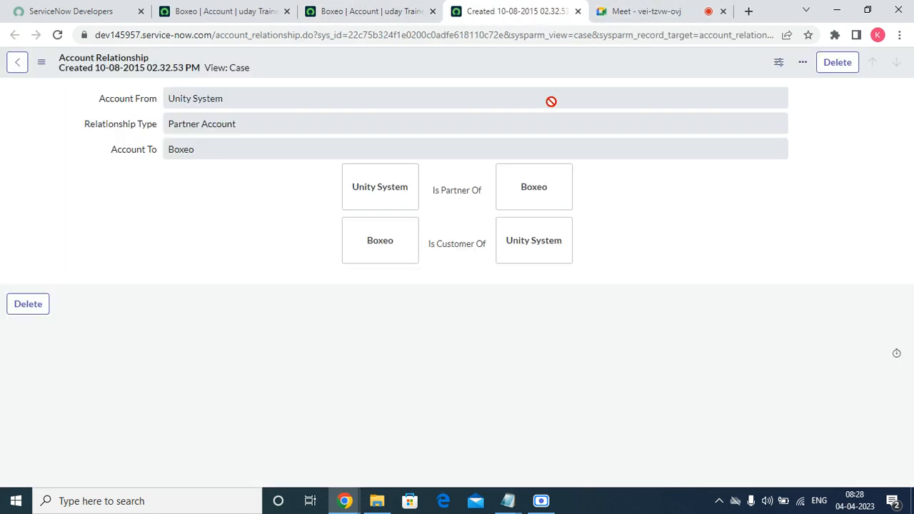
Inspect the Unity System and Boxeo relationship wording, then go back to the Boxeo account
drag(359, 186, 520, 199)
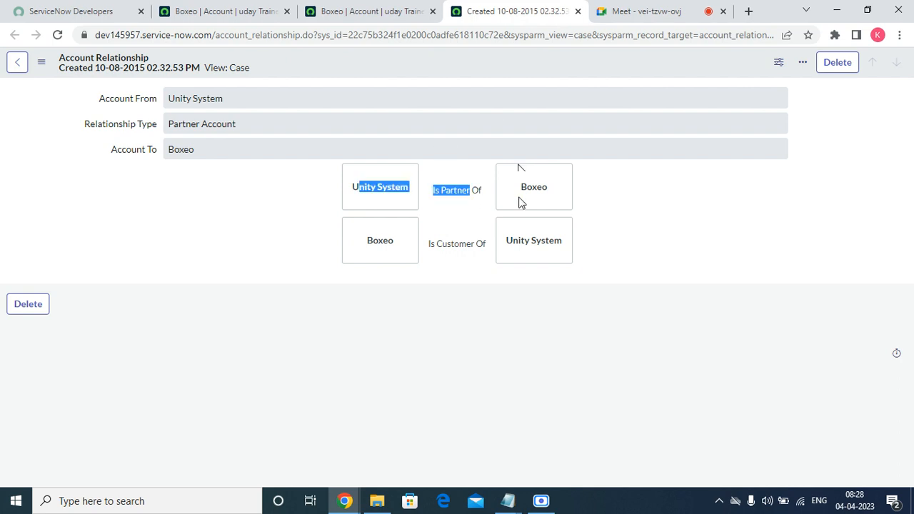
click(602, 182)
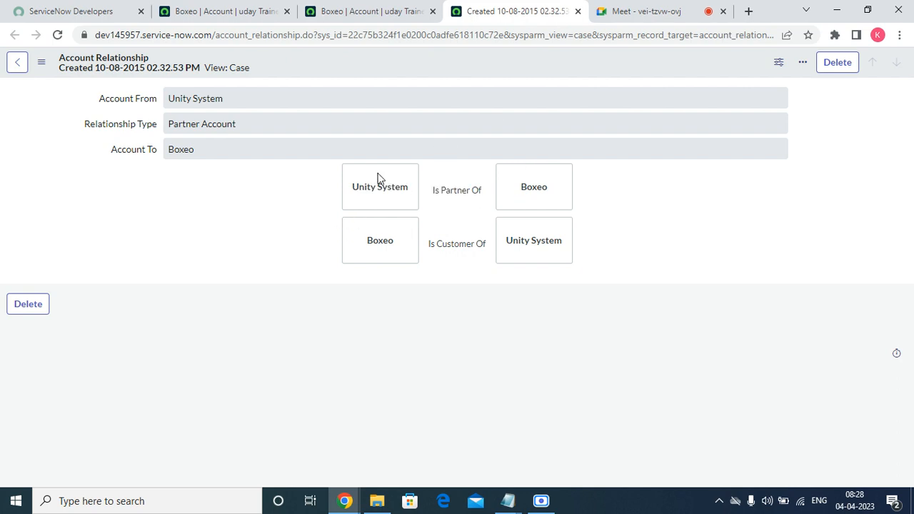
double_click(523, 188)
triple_click(551, 241)
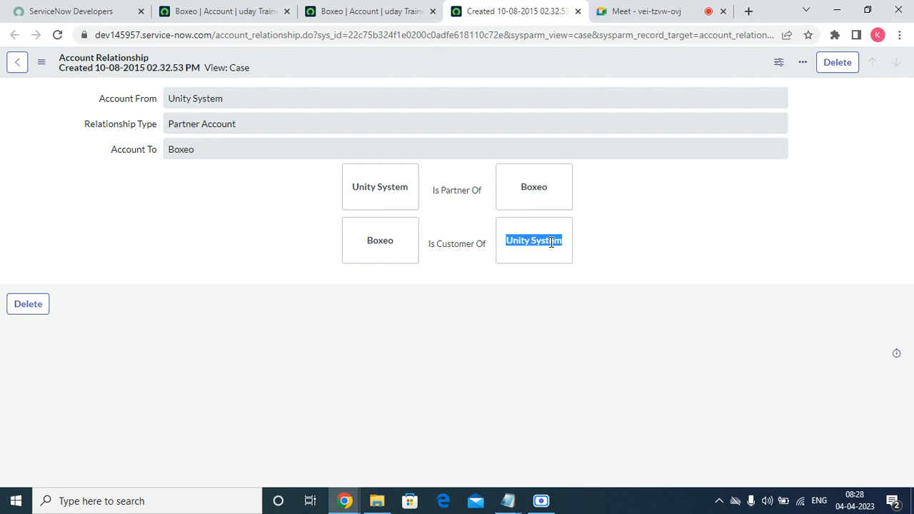
click(383, 249)
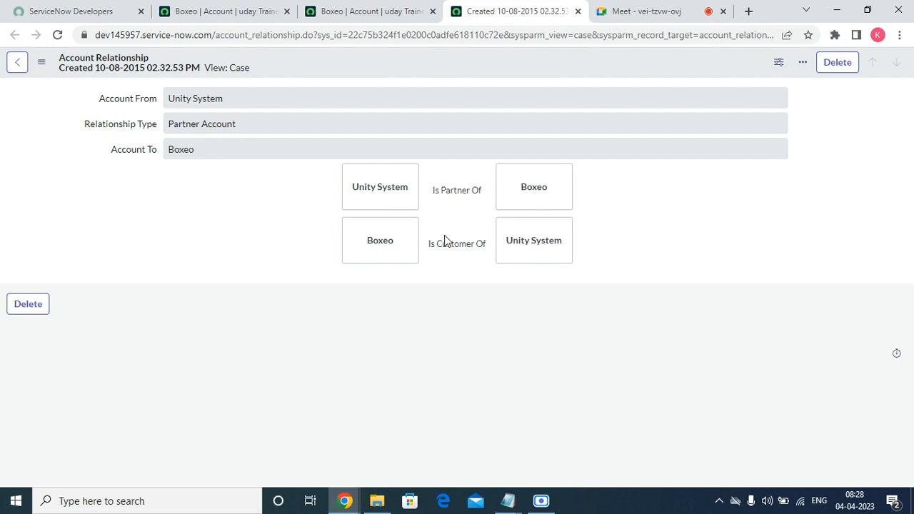
double_click(368, 189)
click(471, 231)
triple_click(531, 243)
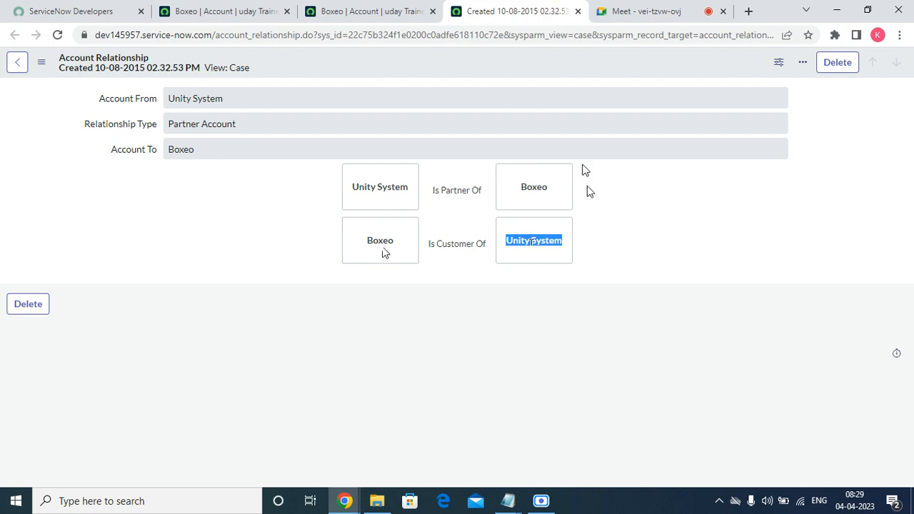
click(18, 63)
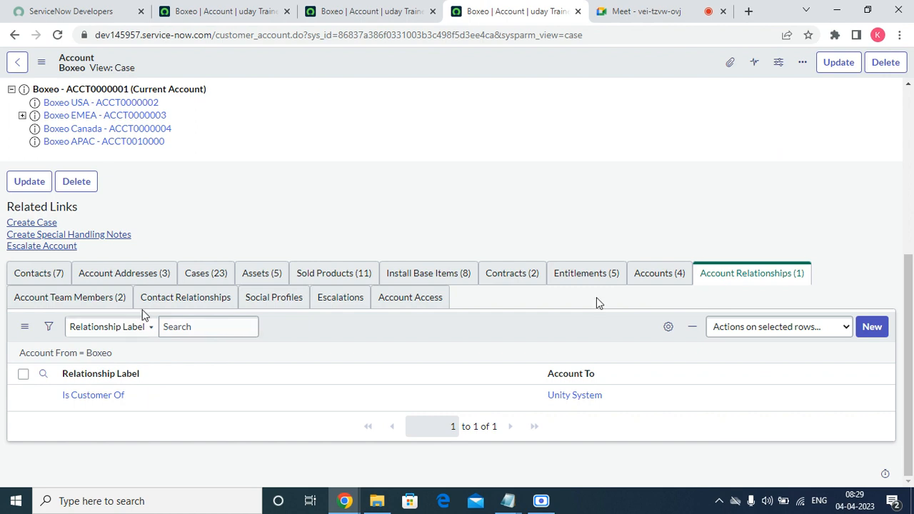
Start a new Boxeo contact relationship and choose a contact from the lookup
click(75, 300)
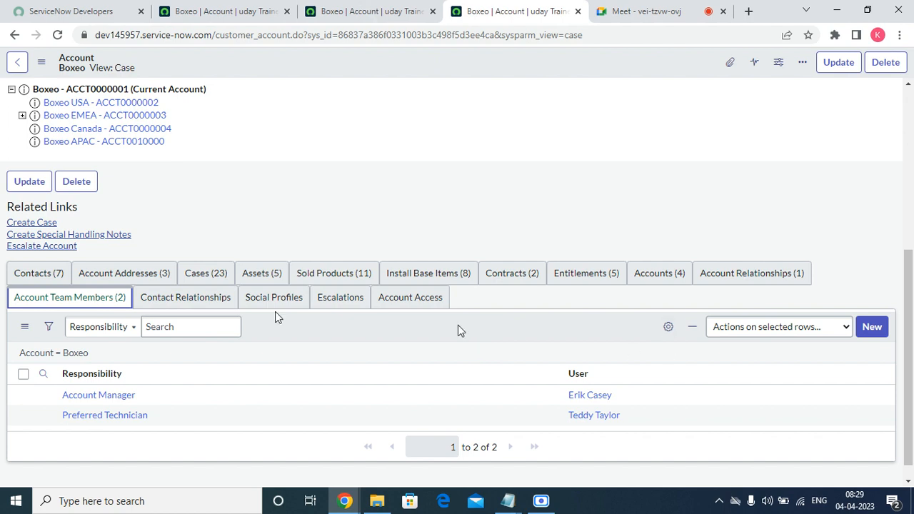
click(191, 300)
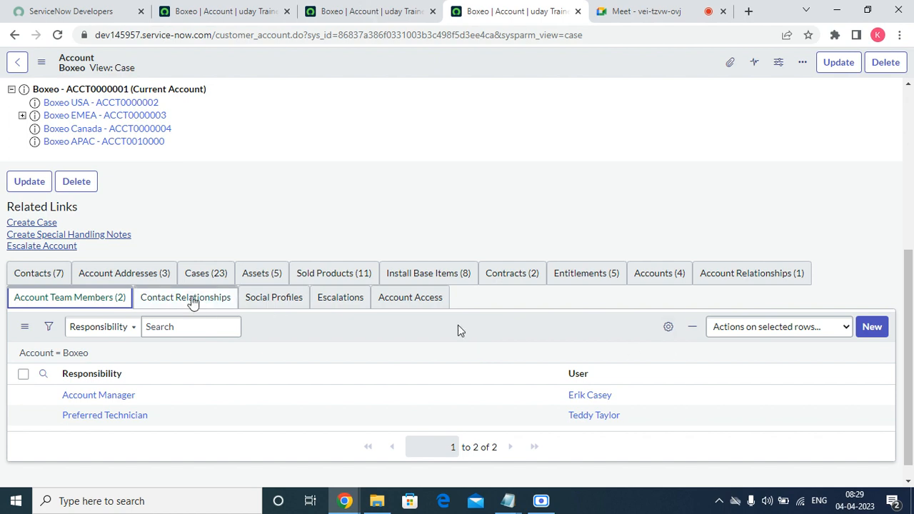
click(867, 331)
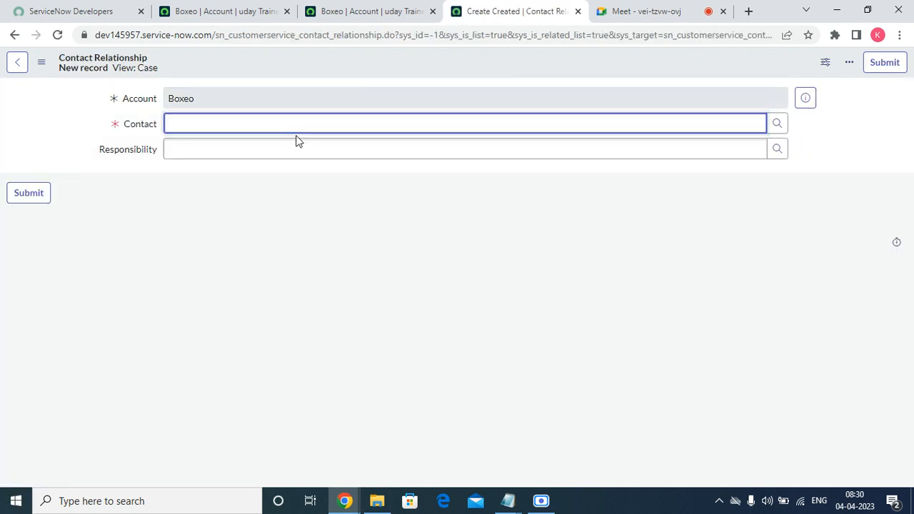
click(777, 125)
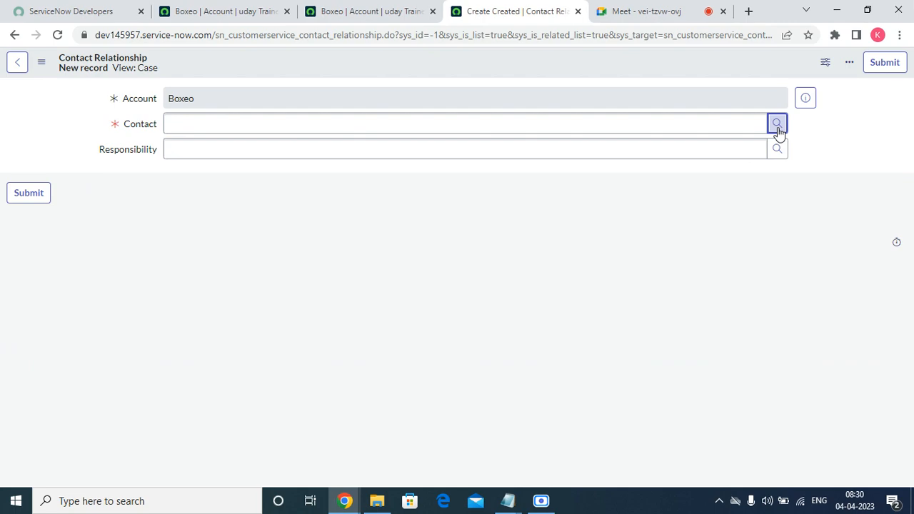
scroll(344, 339, down, 1)
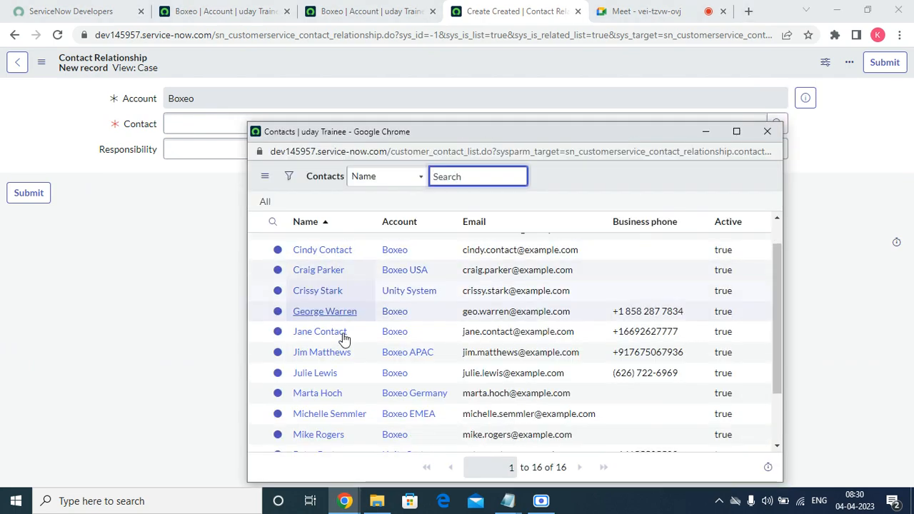
scroll(345, 339, down, 1)
scroll(344, 339, up, 2)
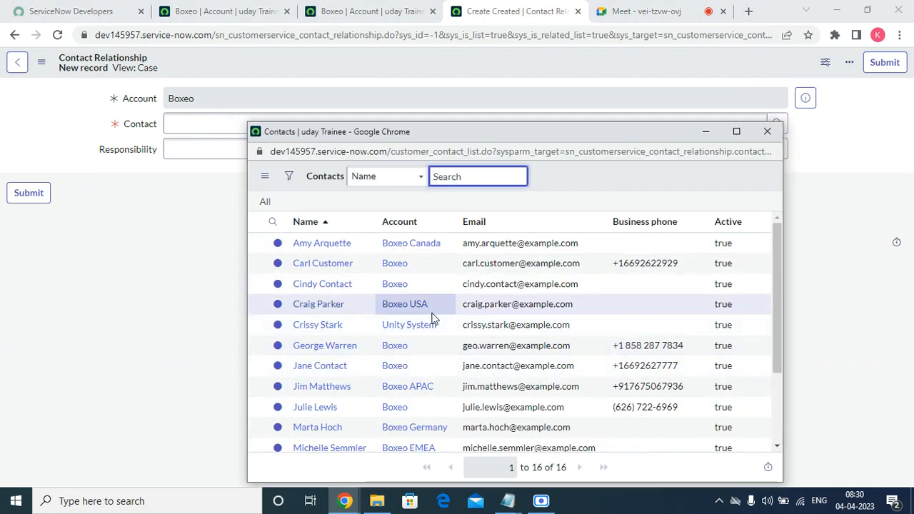
click(322, 243)
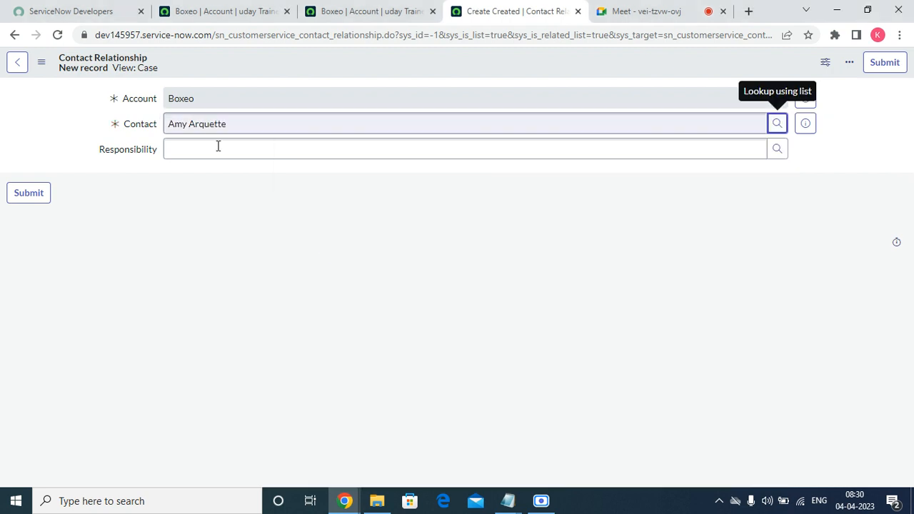
click(219, 147)
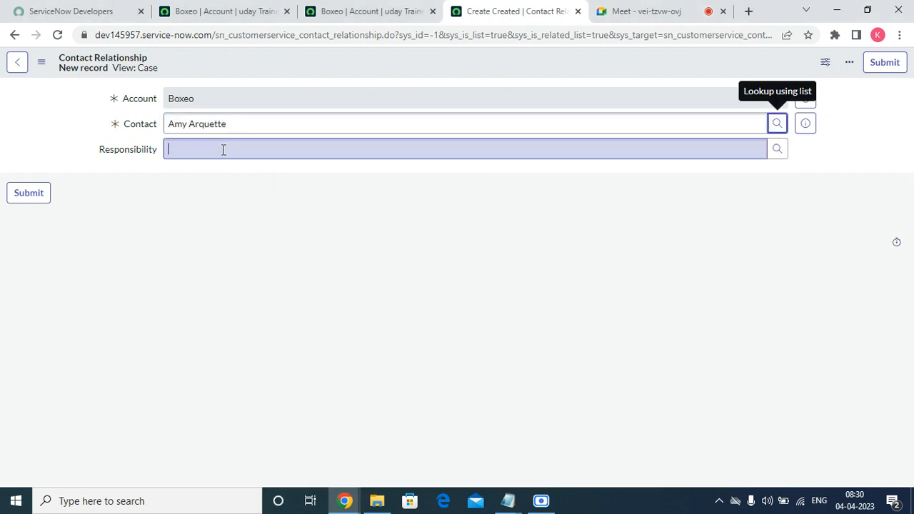
Set the responsibility to Asset Contact and swap in a different contact
click(778, 149)
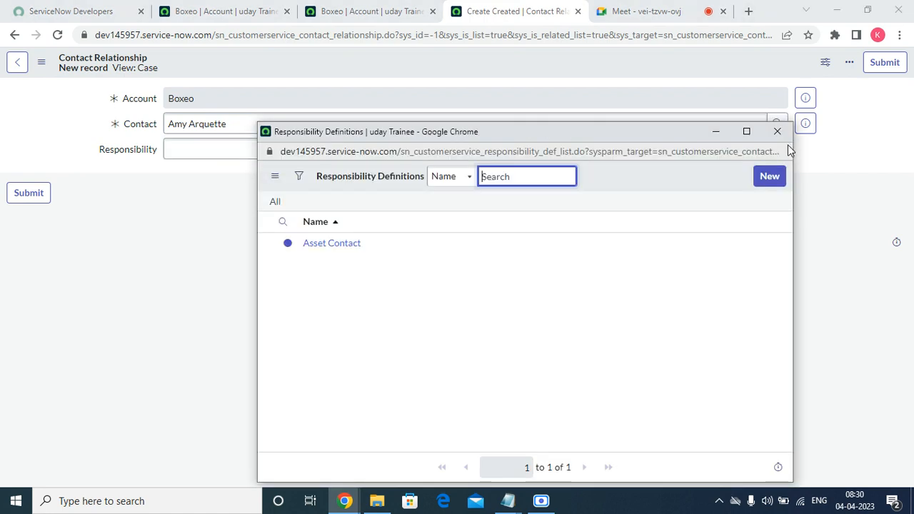
click(340, 248)
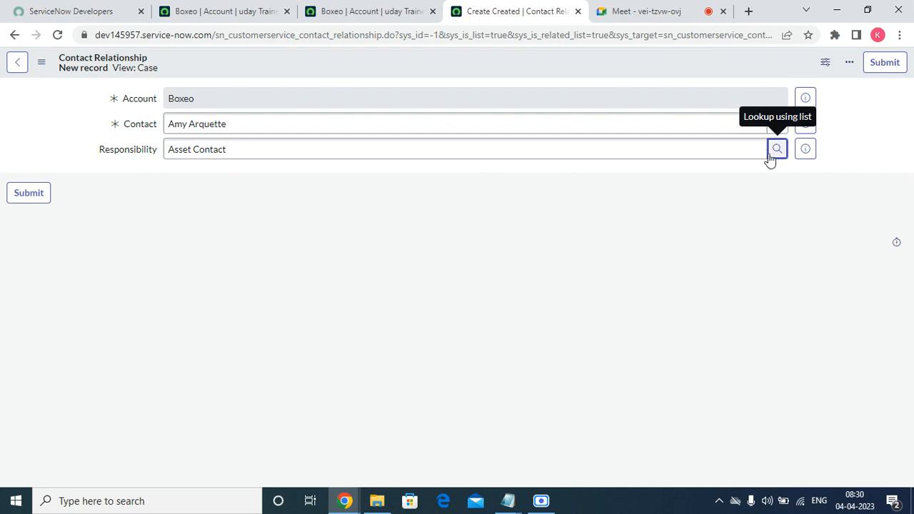
click(778, 123)
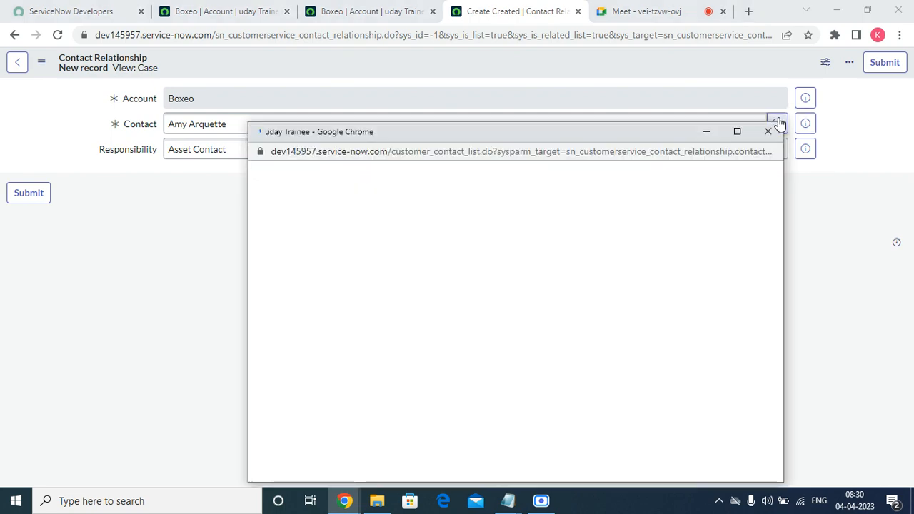
scroll(297, 349, down, 3)
click(305, 359)
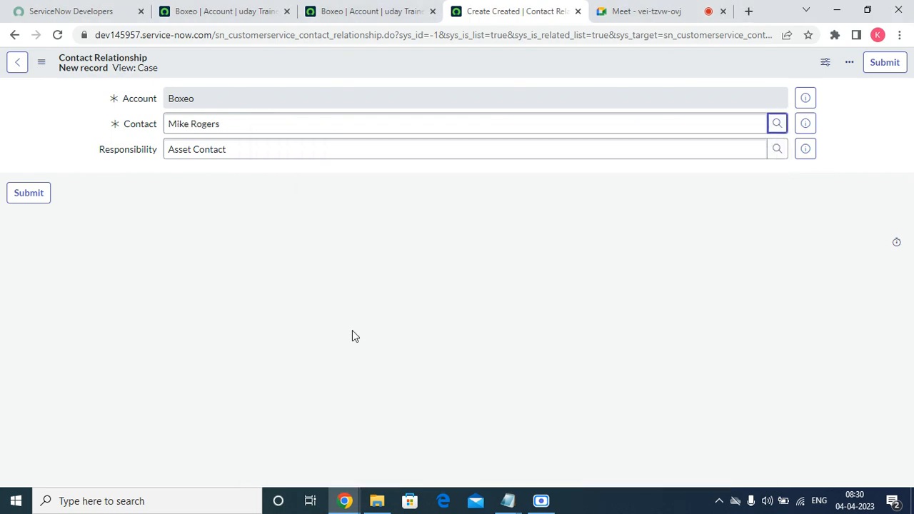
click(779, 150)
click(344, 244)
Start a new responsibility definition with type None, cancel it, and close the unsaved tab
click(777, 150)
click(758, 176)
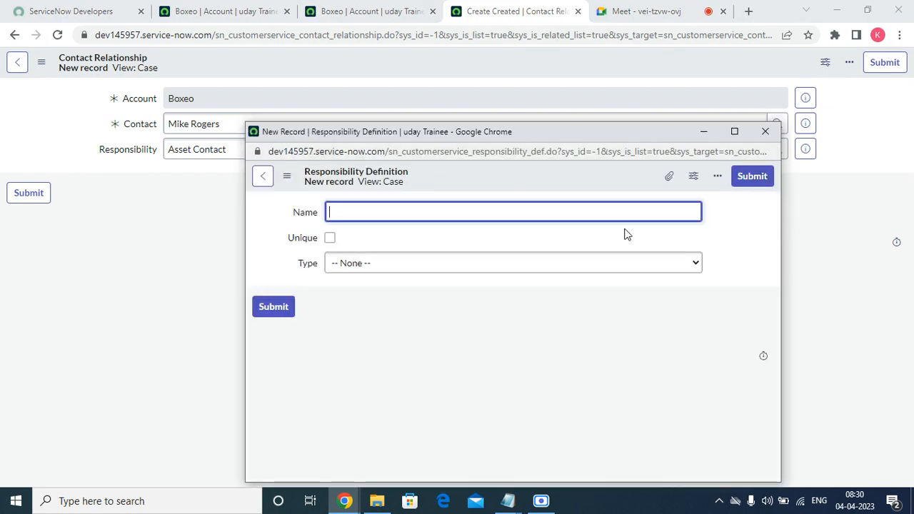
click(407, 273)
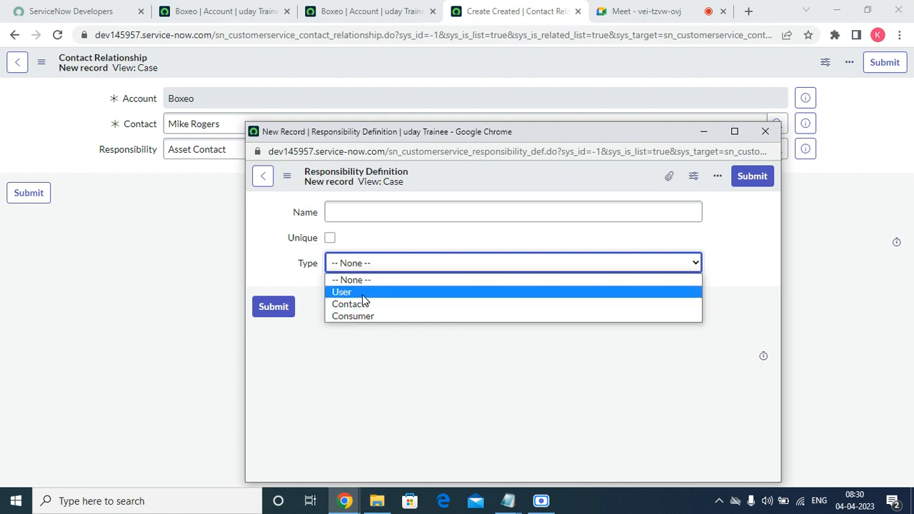
click(379, 340)
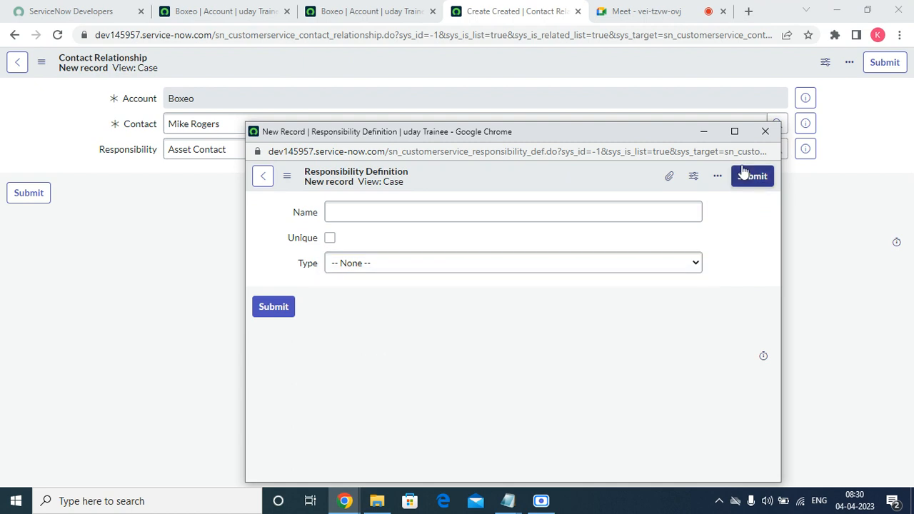
click(766, 132)
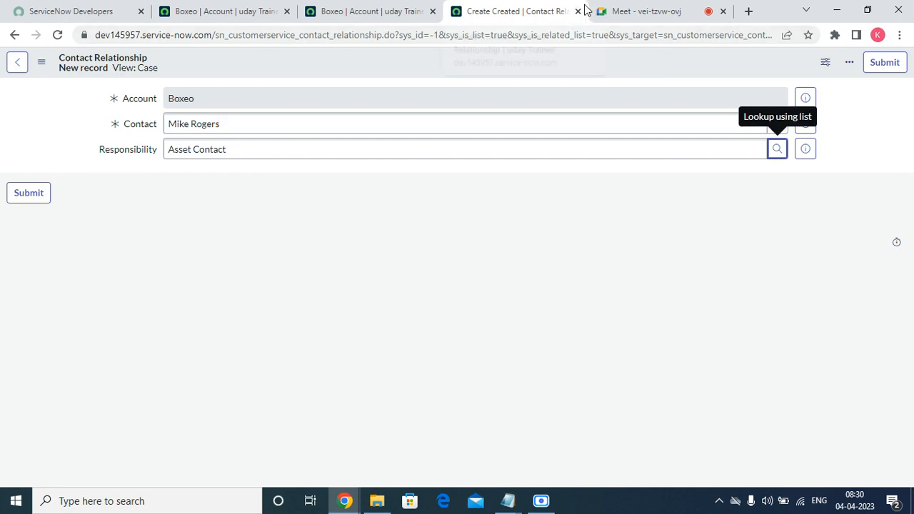
click(578, 11)
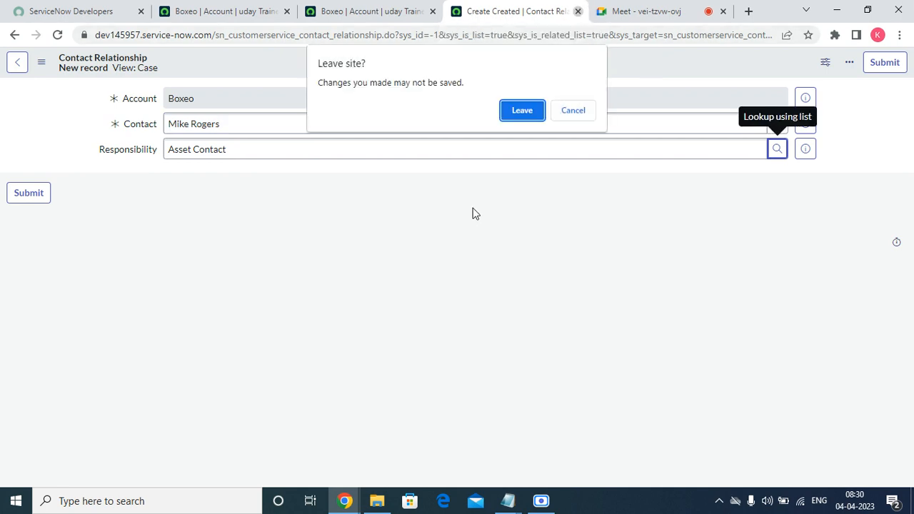
Discard the unsaved form and start a new social profile from Boxeo's Social Profiles list
click(522, 110)
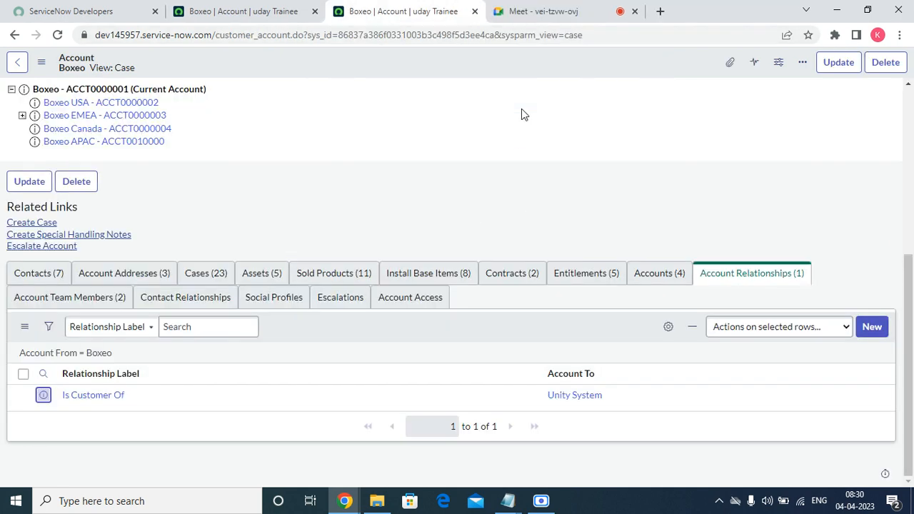
click(75, 297)
click(164, 300)
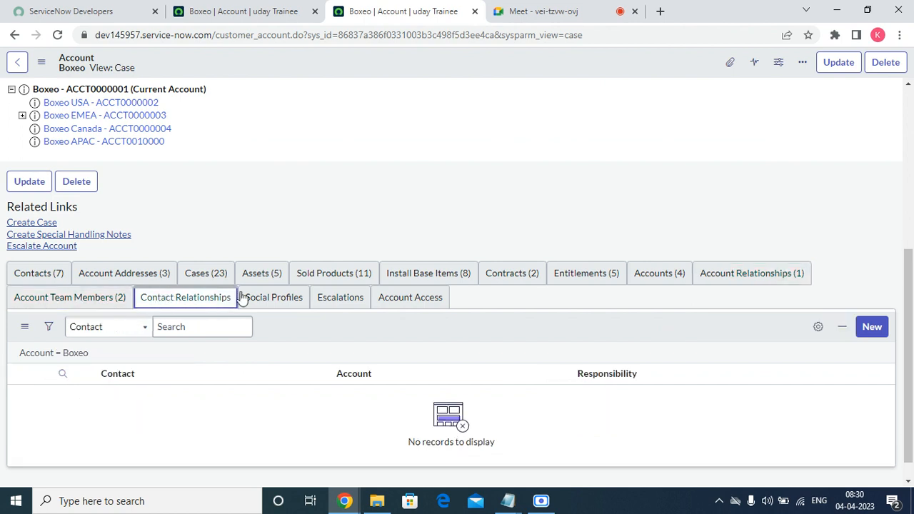
click(277, 299)
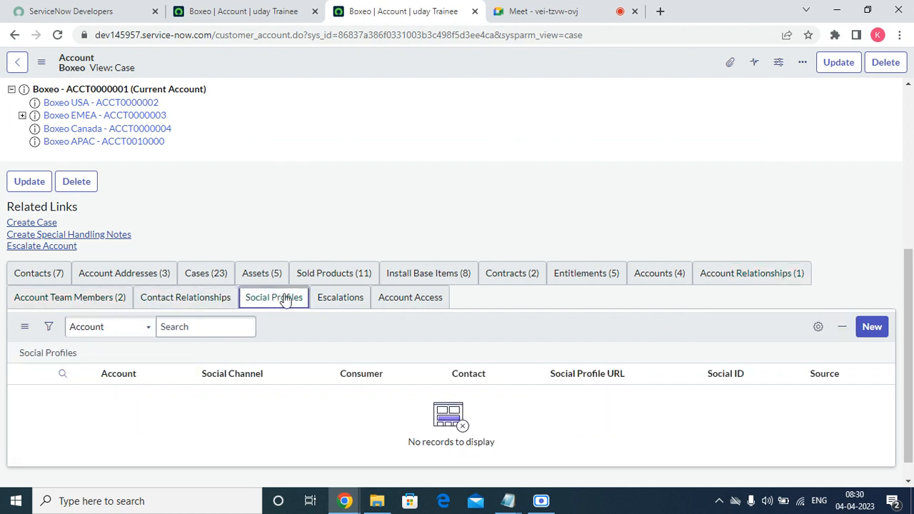
click(876, 334)
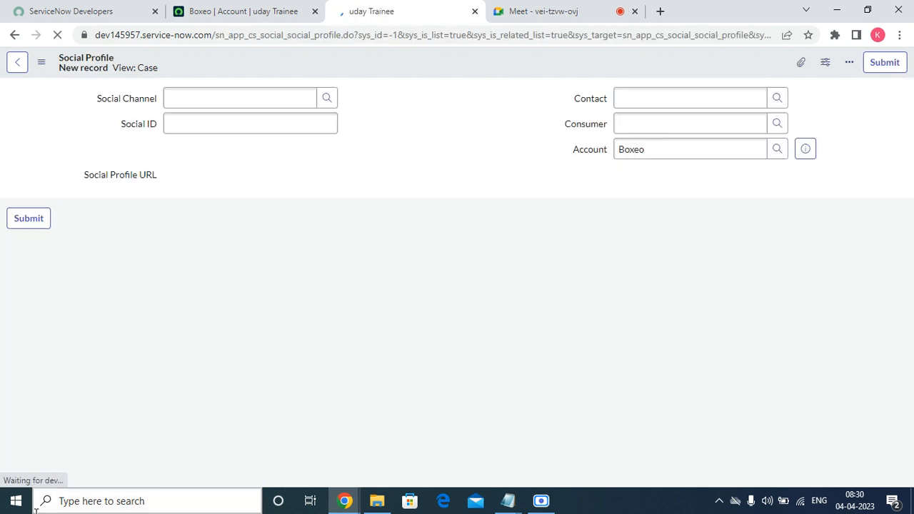
Try the Social Channel and Contact lookups without choosing, then return to the Contact Relationship form
click(327, 98)
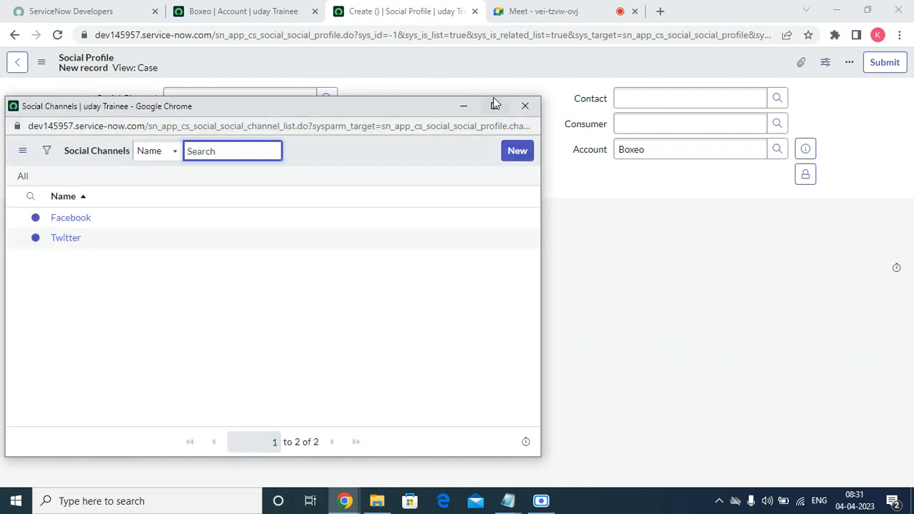
click(525, 106)
click(251, 125)
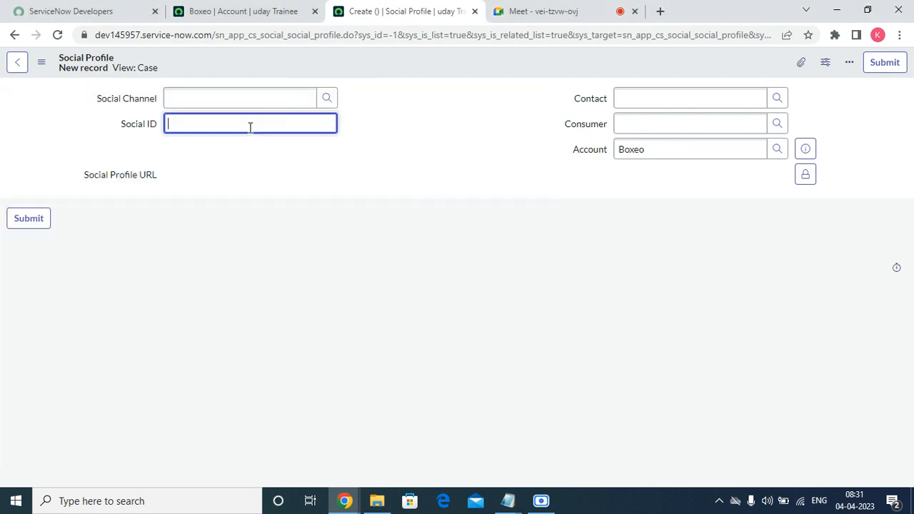
click(684, 95)
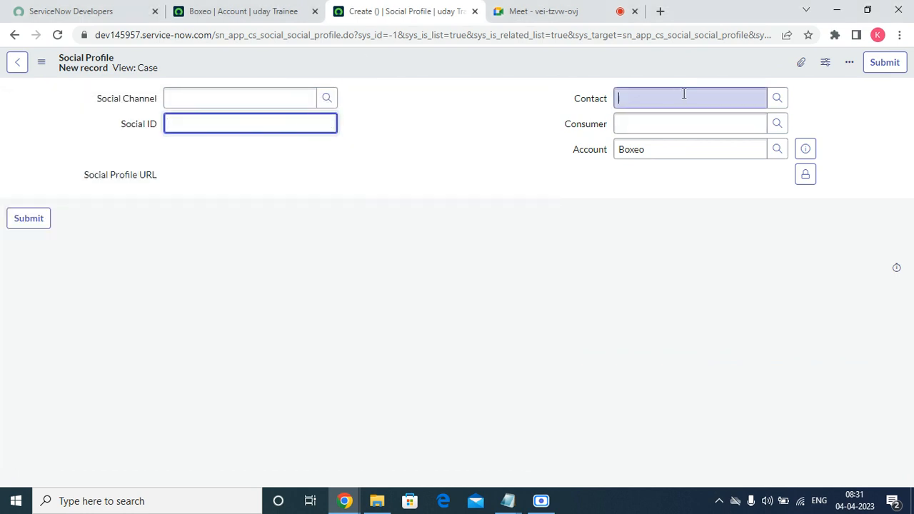
click(777, 100)
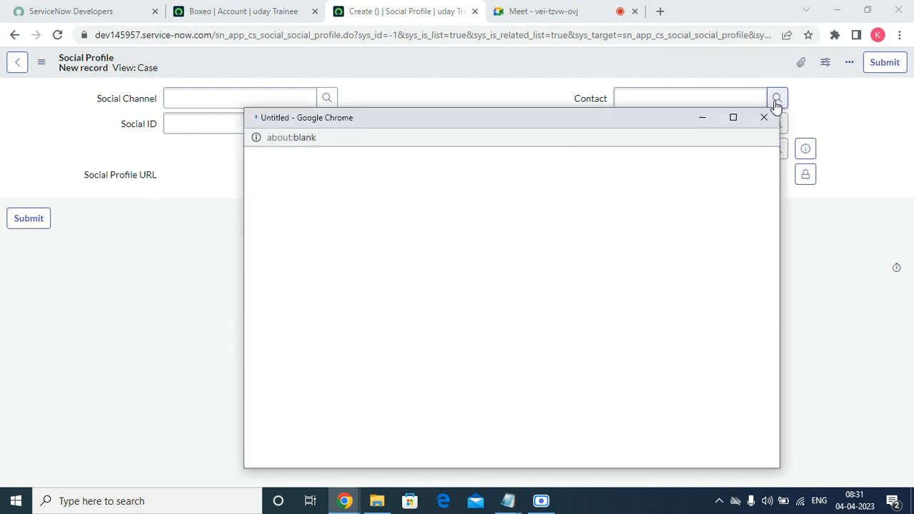
click(802, 107)
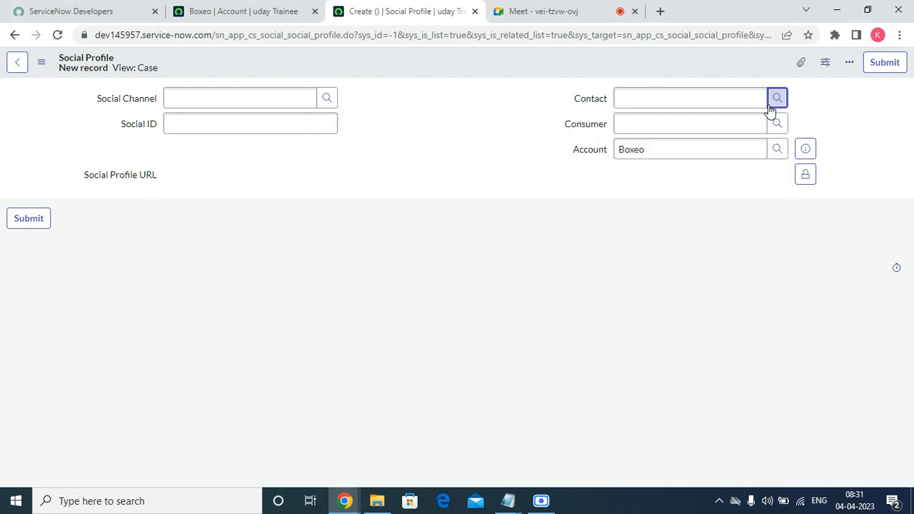
click(736, 121)
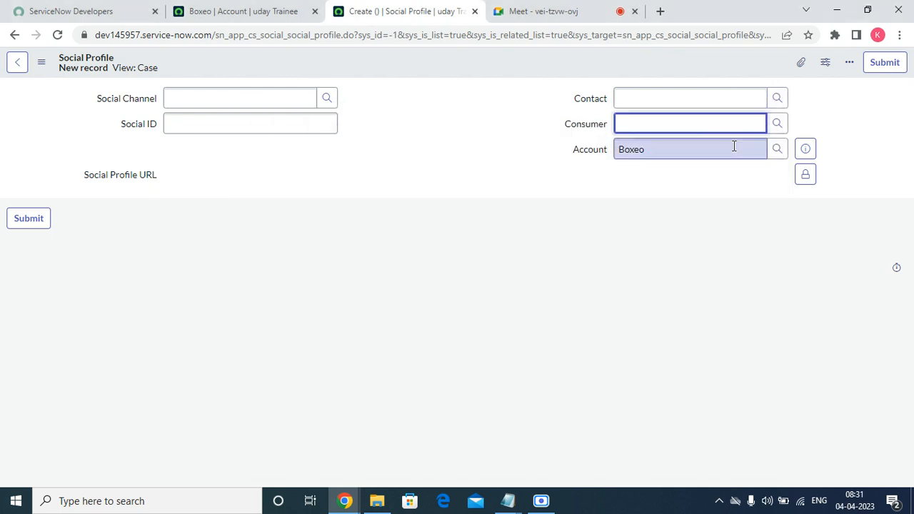
click(17, 62)
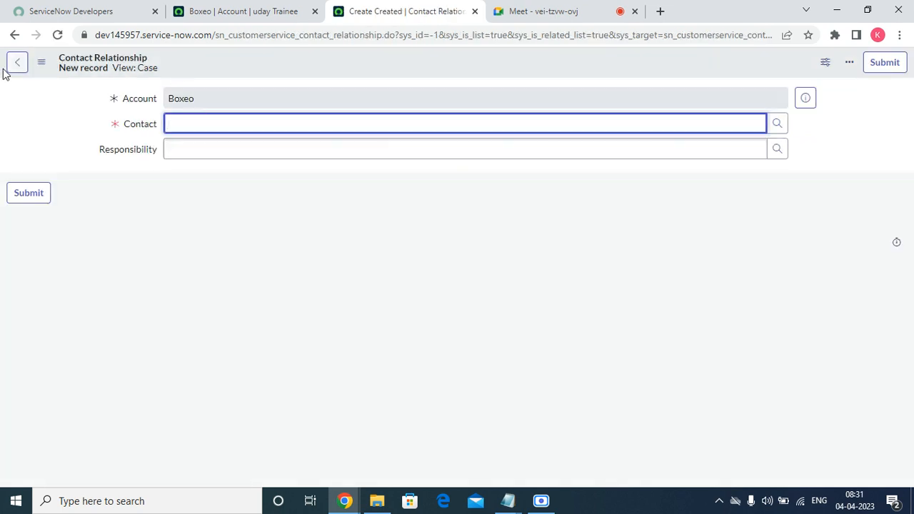
From the full Boxeo account record, create a new Account Access record prefilled with Boxeo
click(808, 100)
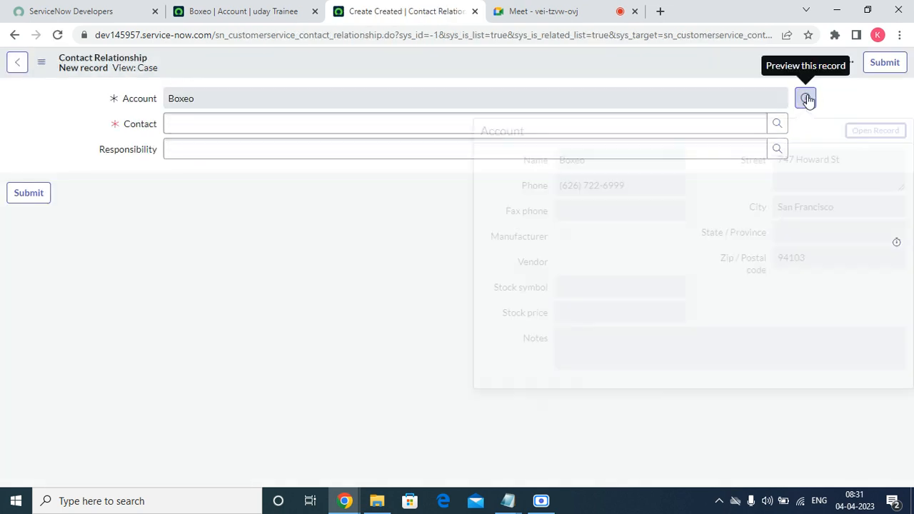
click(871, 133)
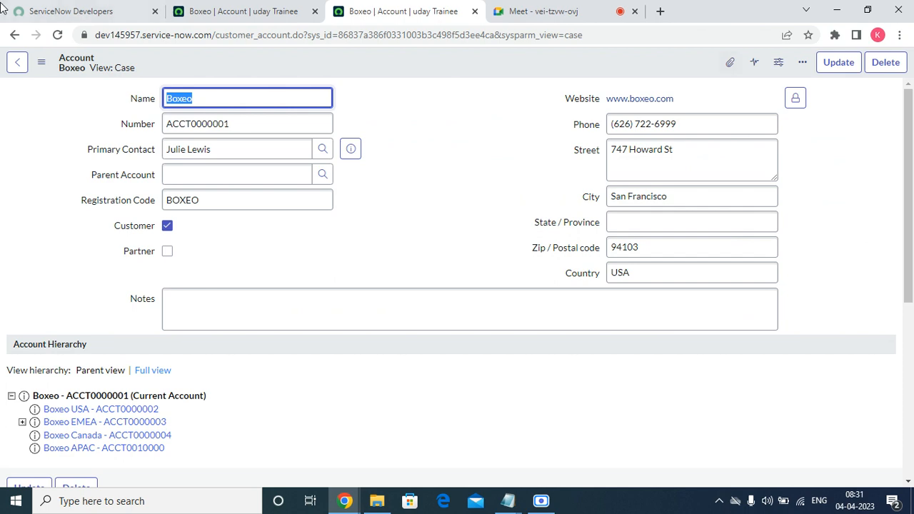
scroll(281, 310, down, 5)
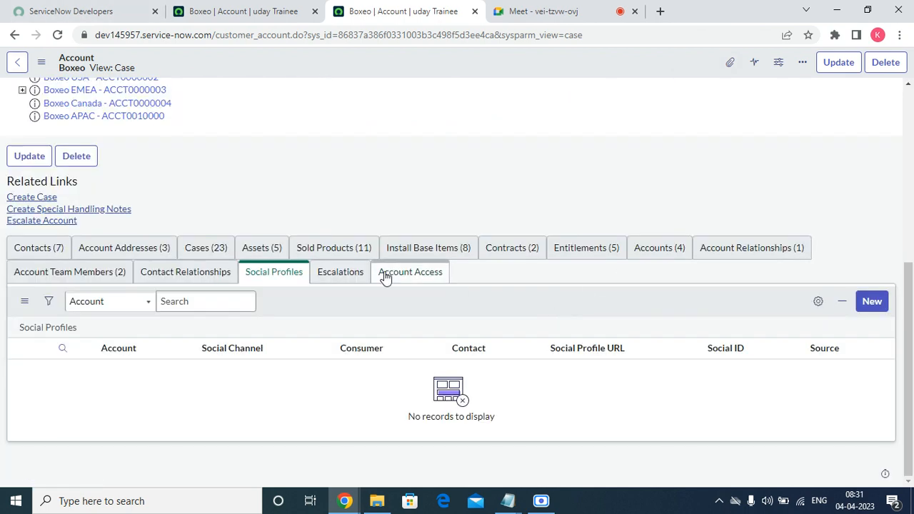
click(341, 274)
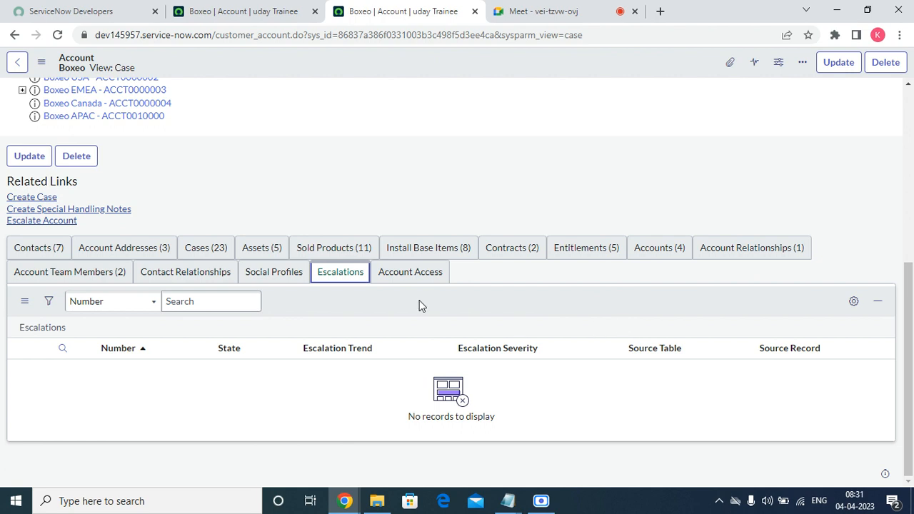
click(404, 272)
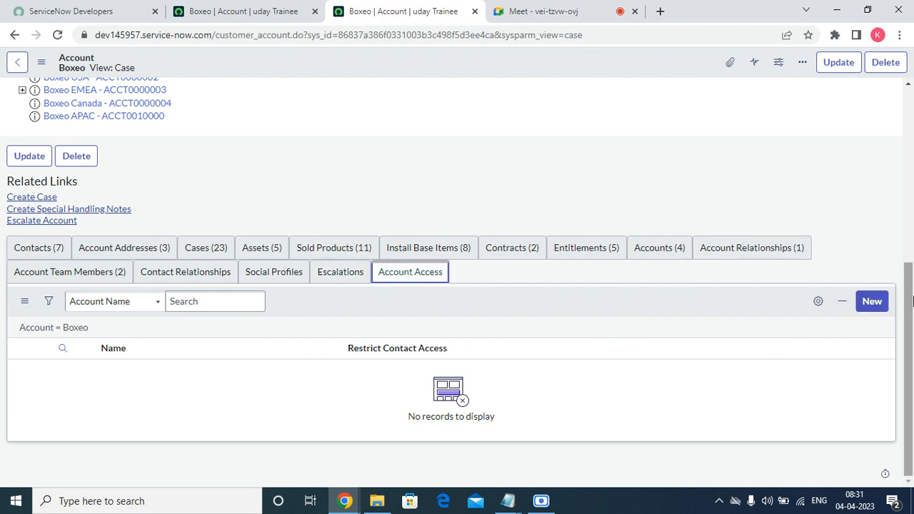
click(873, 306)
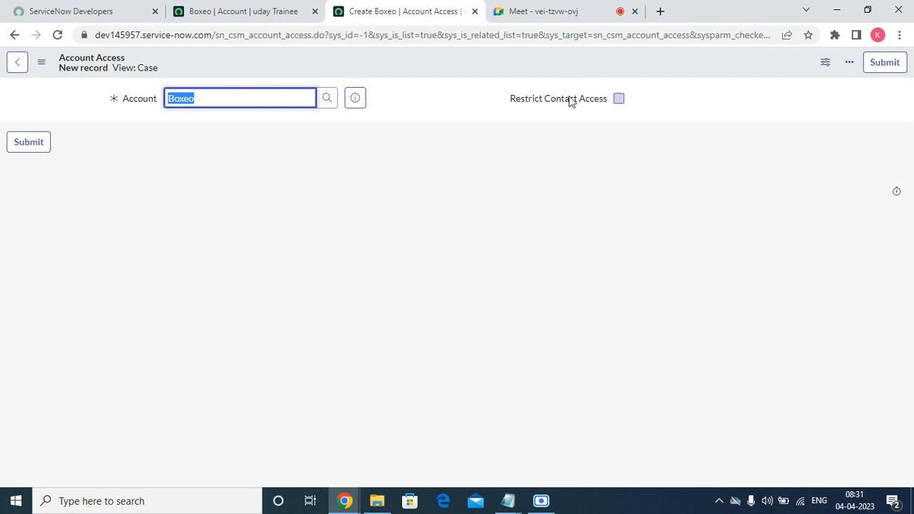
Check the Restrict Contact Access help, then return to the Boxeo account without saving
mouse_move(571, 100)
click(17, 62)
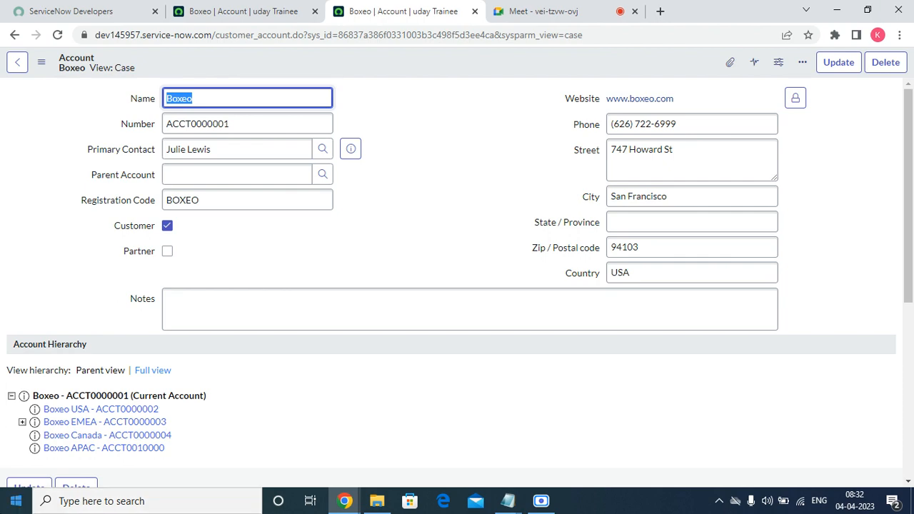
Switch to the second Boxeo account tab
scroll(248, 285, down, 2)
scroll(247, 282, down, 2)
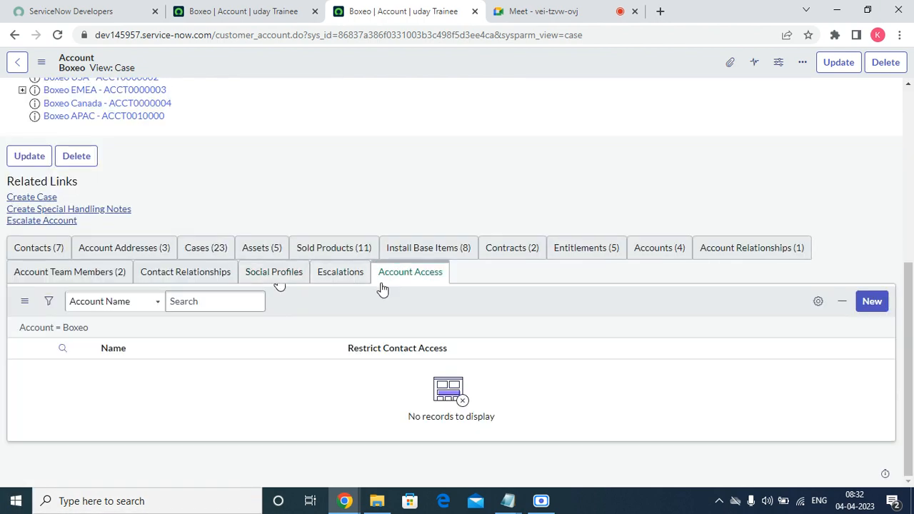
scroll(380, 288, up, 5)
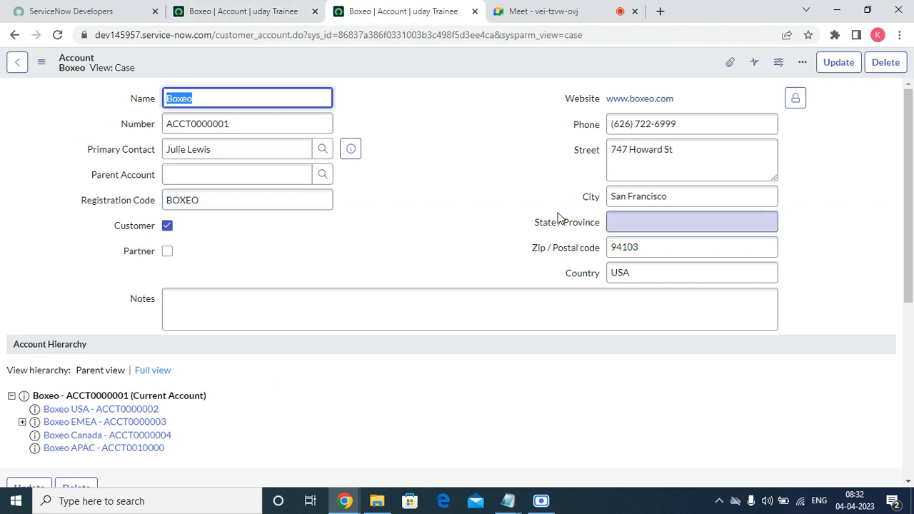
scroll(363, 173, down, 4)
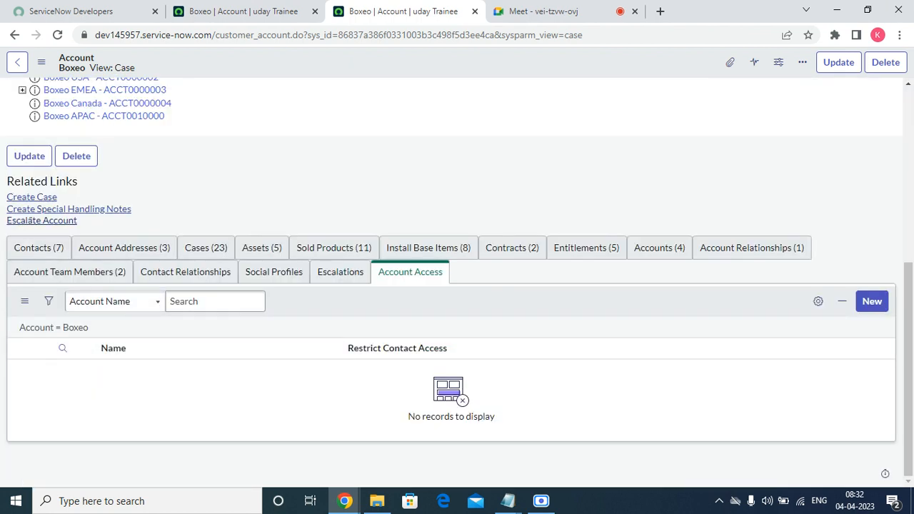
click(262, 6)
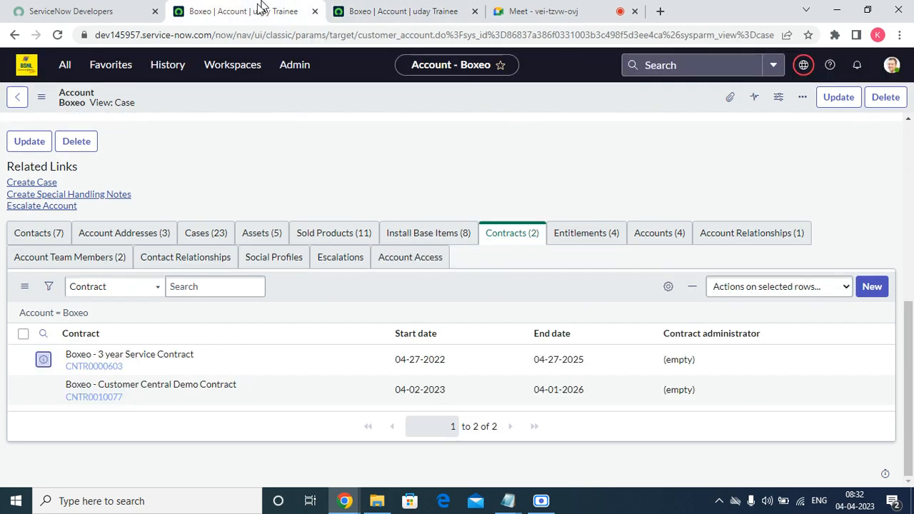
Filter the All navigator for 'CAS' and open Cases > All
click(66, 68)
click(77, 101)
text(acc)
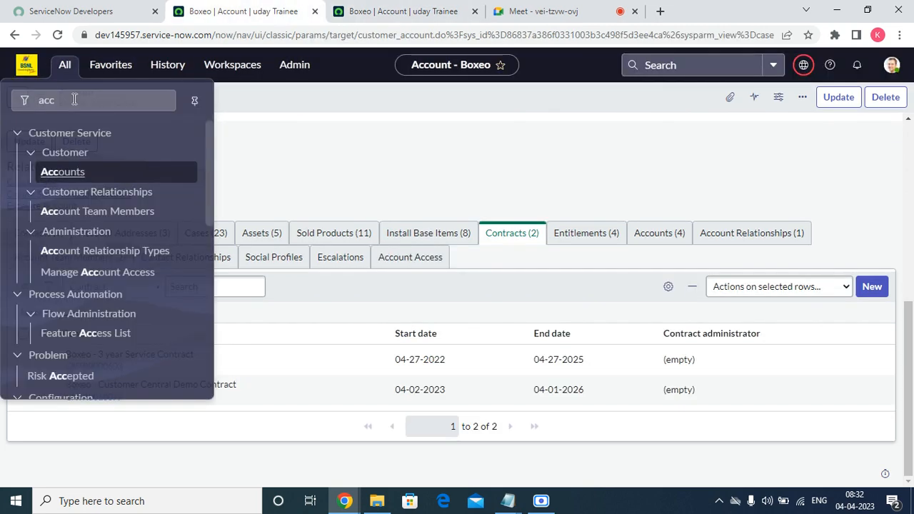
text(CASE)
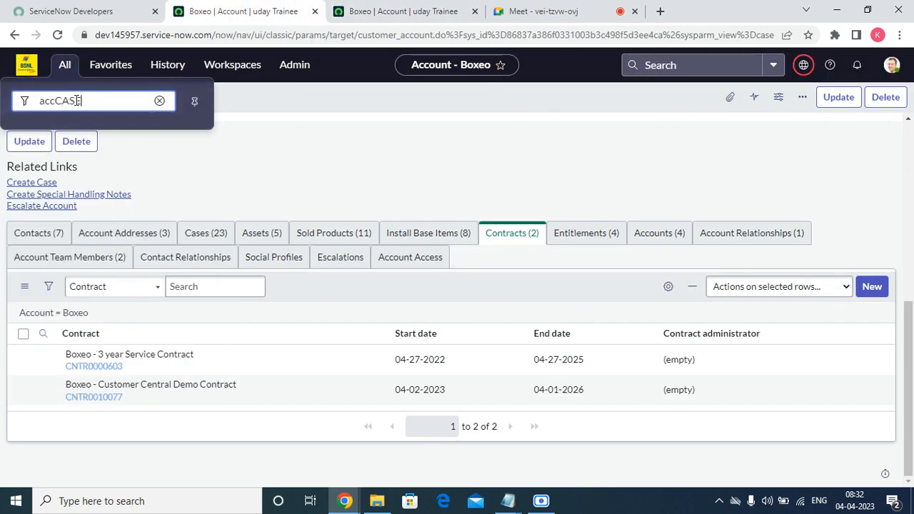
double_click(81, 101)
double_click(81, 101)
text(CCAE)
key(BackSpace)
key(BackSpace)
key(BackSpace)
text(AS)
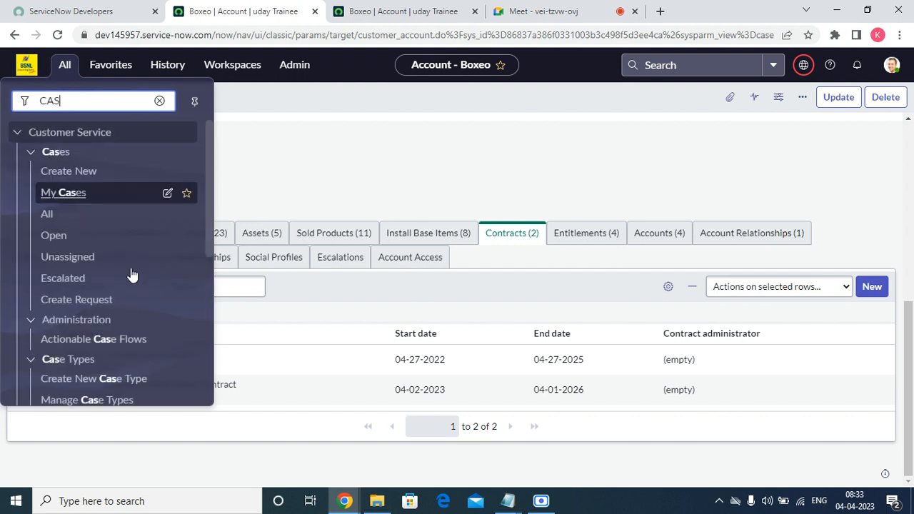
click(49, 215)
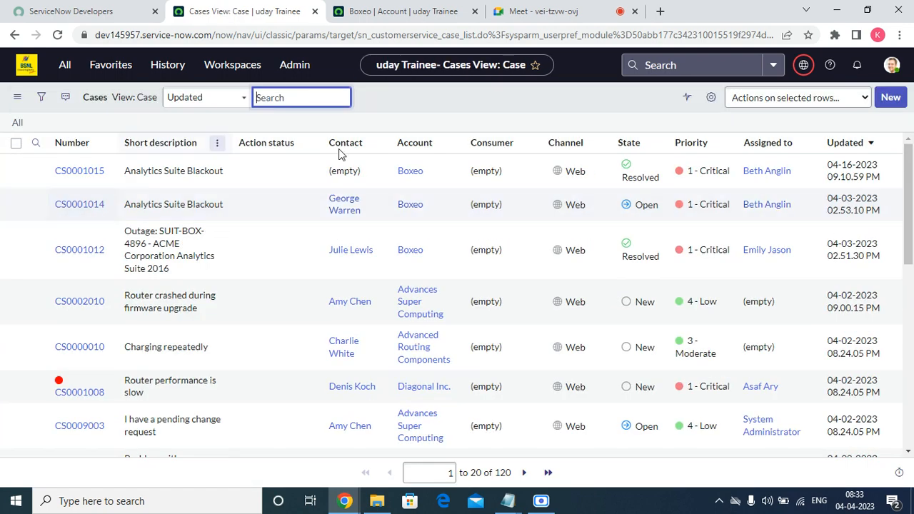
Start a new case from the Cases list to reach the Product or Order type choice
click(886, 98)
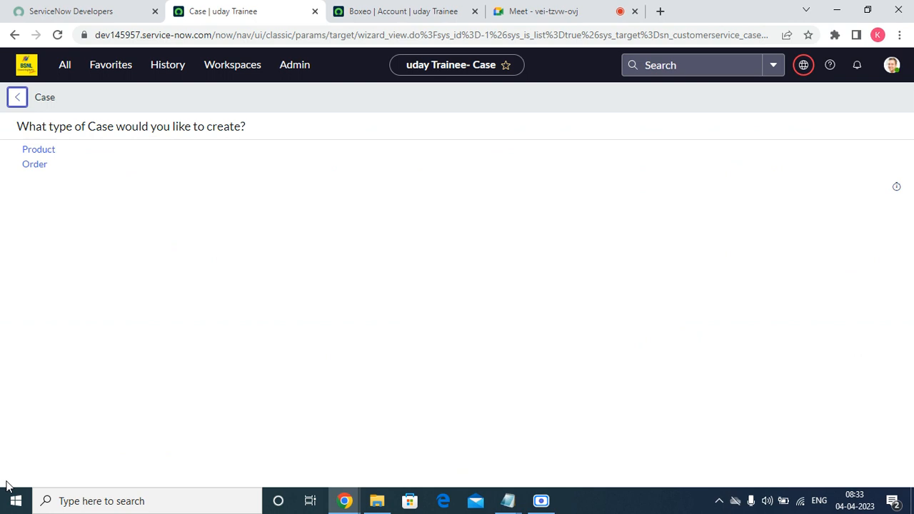
Choose a Product case, keep channel Web, and set the account to Boxeo
click(37, 150)
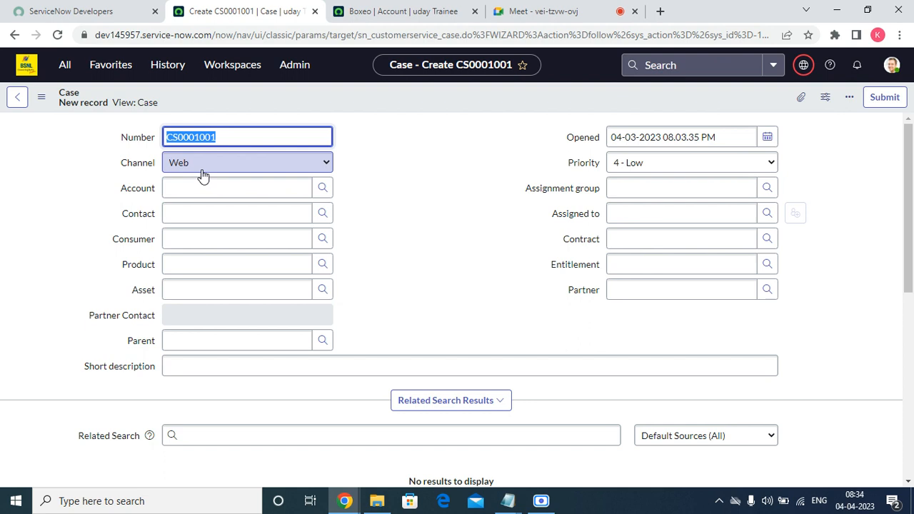
click(203, 175)
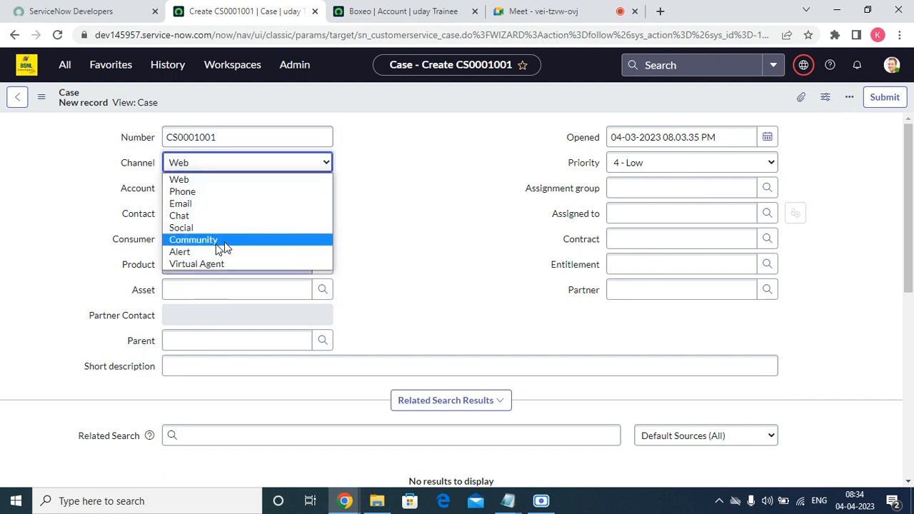
click(415, 190)
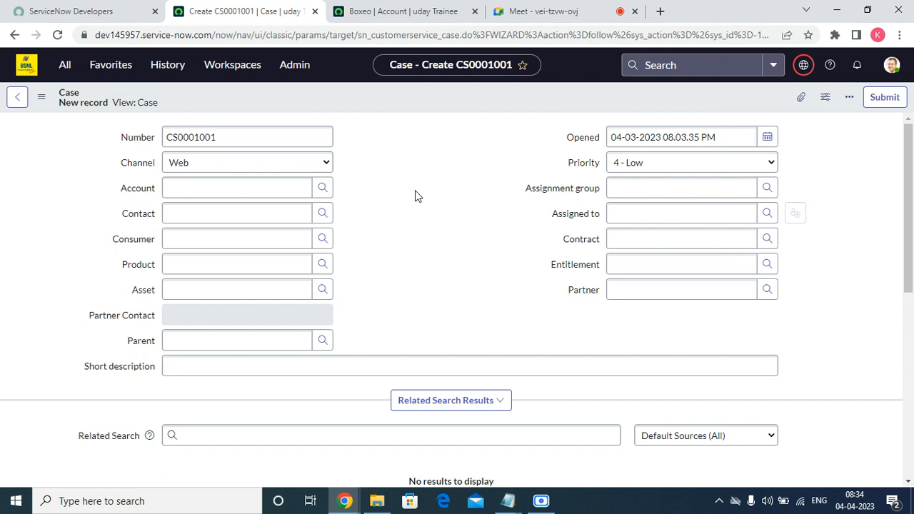
click(292, 188)
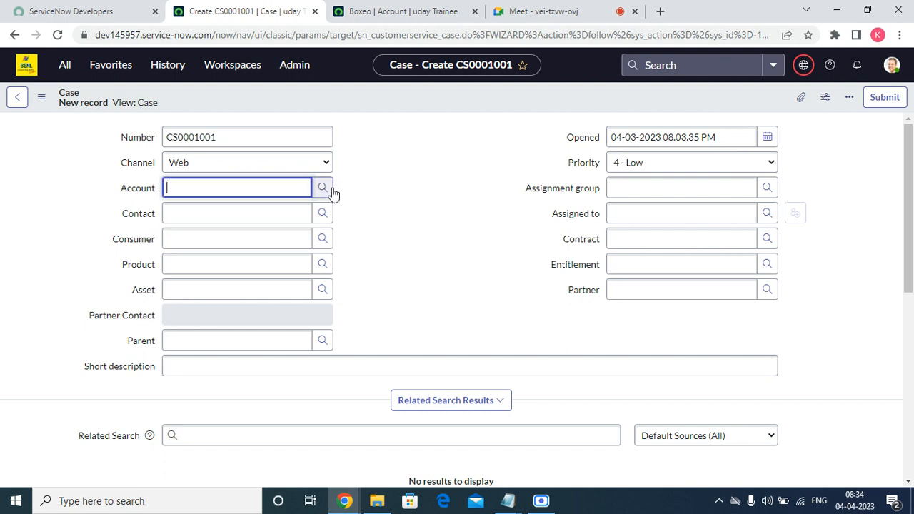
click(323, 188)
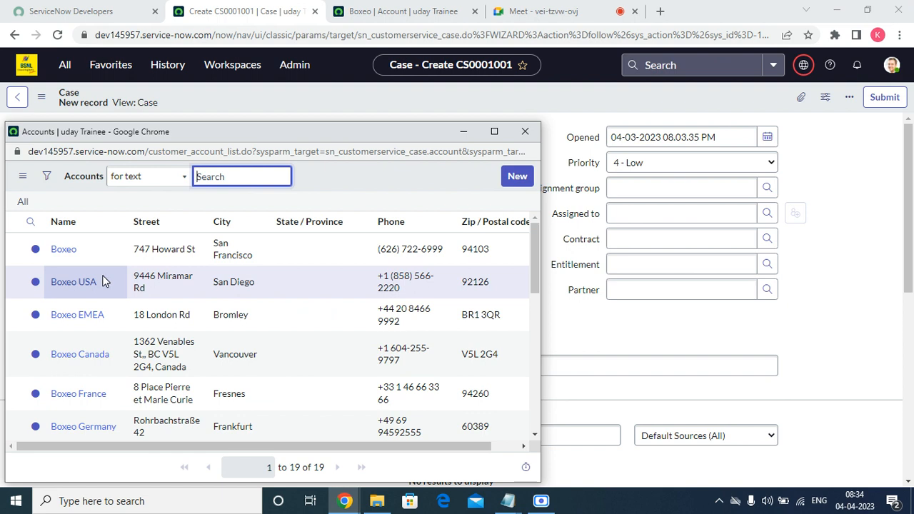
click(63, 250)
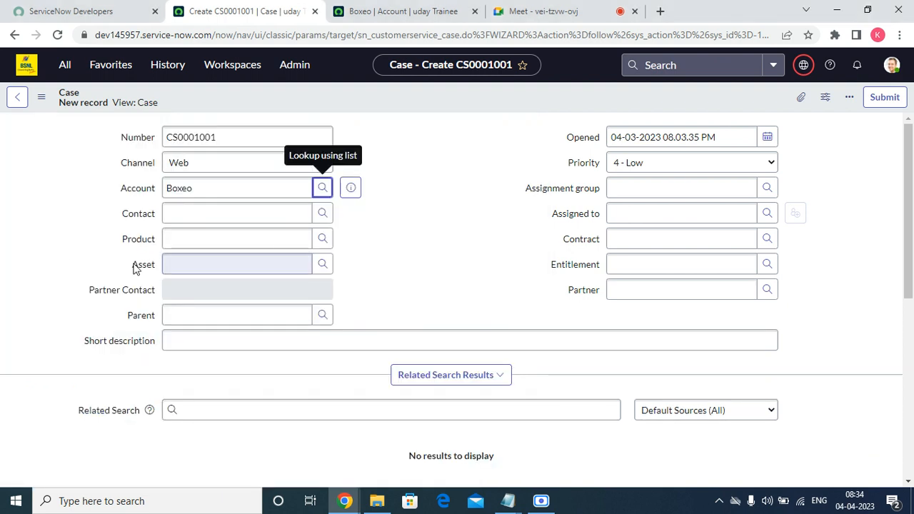
Set contract CNTR0010077 and pick a Boxeo contact for the case
click(316, 213)
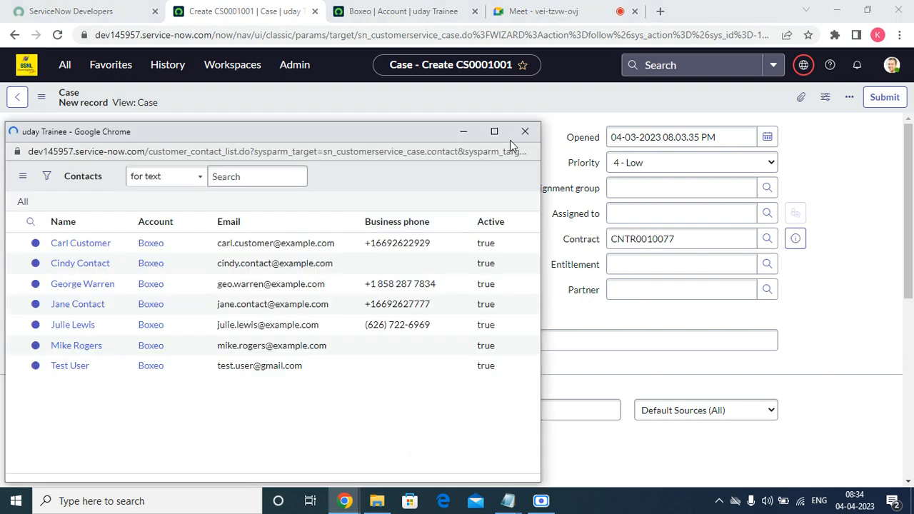
click(526, 131)
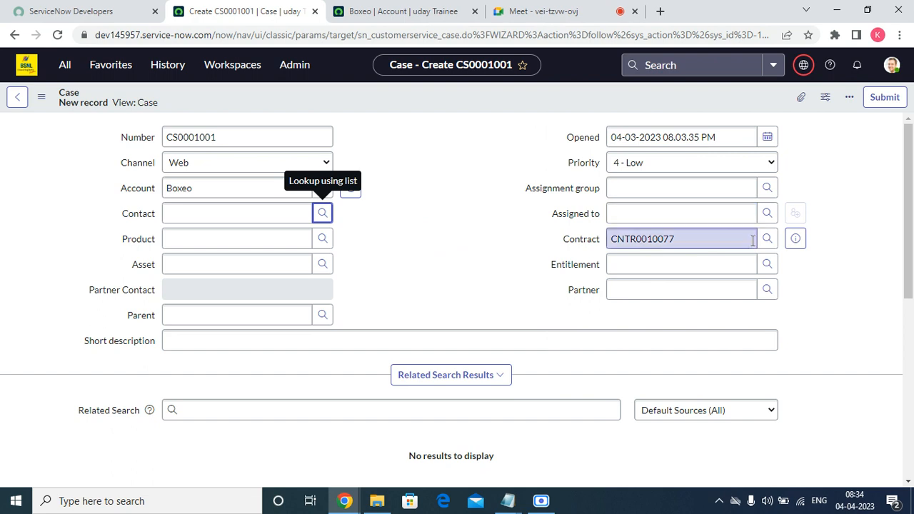
click(768, 243)
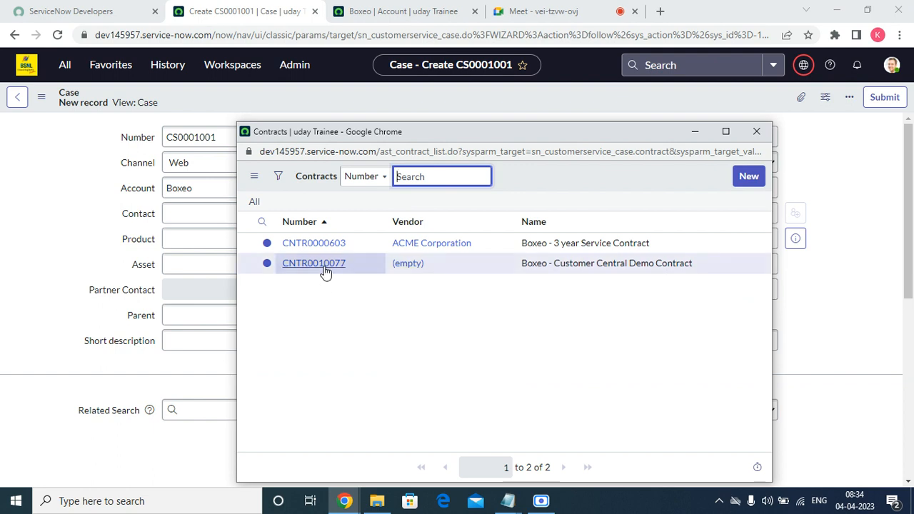
click(323, 268)
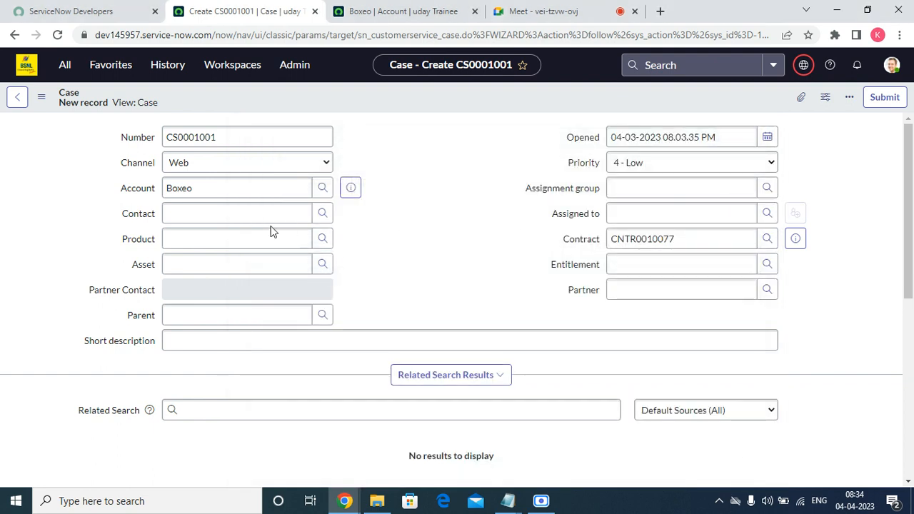
click(269, 213)
click(332, 212)
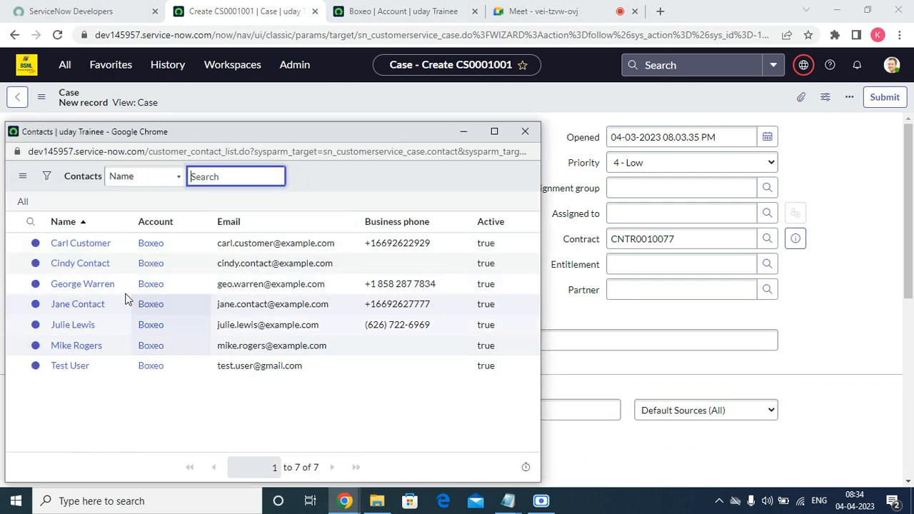
click(79, 264)
Set product 12000XHD Digital Press, leave Asset empty, and make CHG0000013 the parent
click(192, 240)
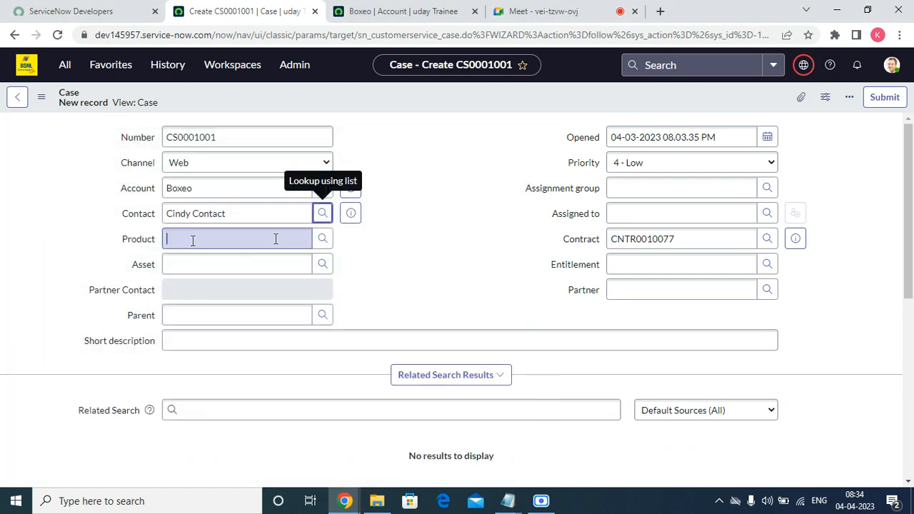
click(322, 239)
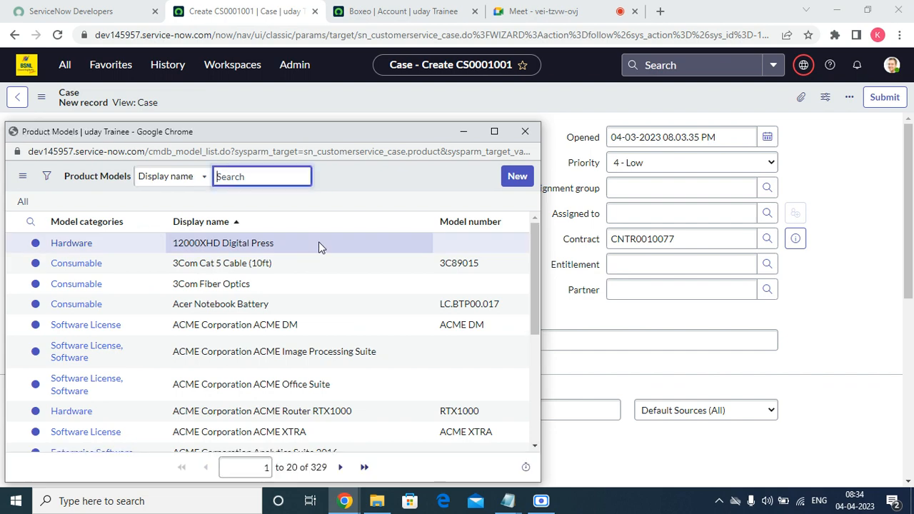
click(89, 244)
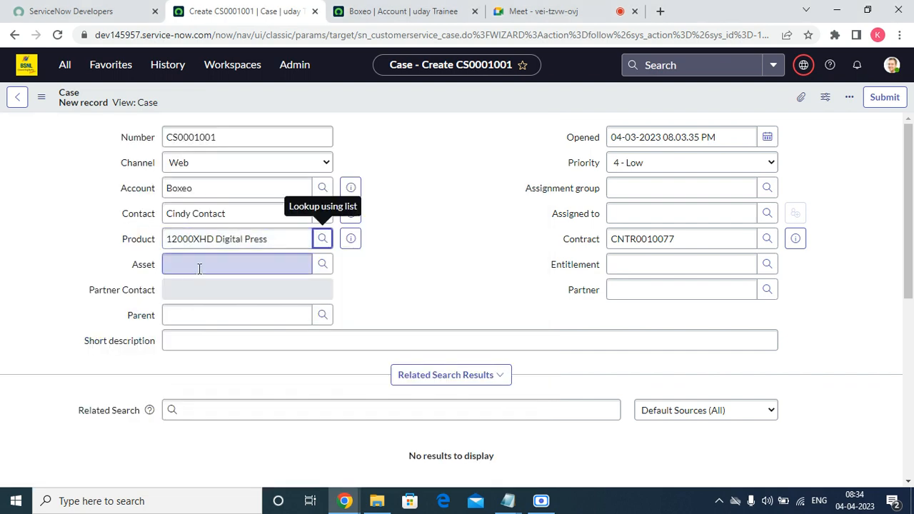
click(323, 264)
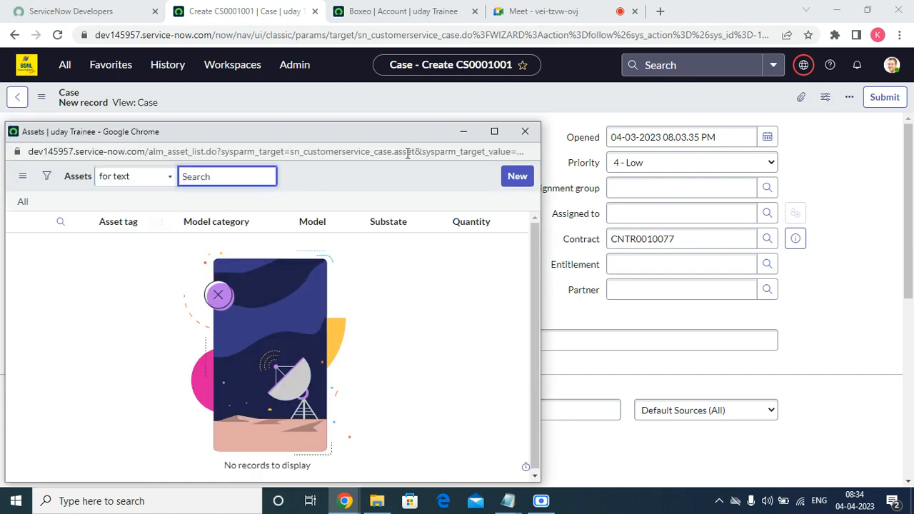
click(525, 132)
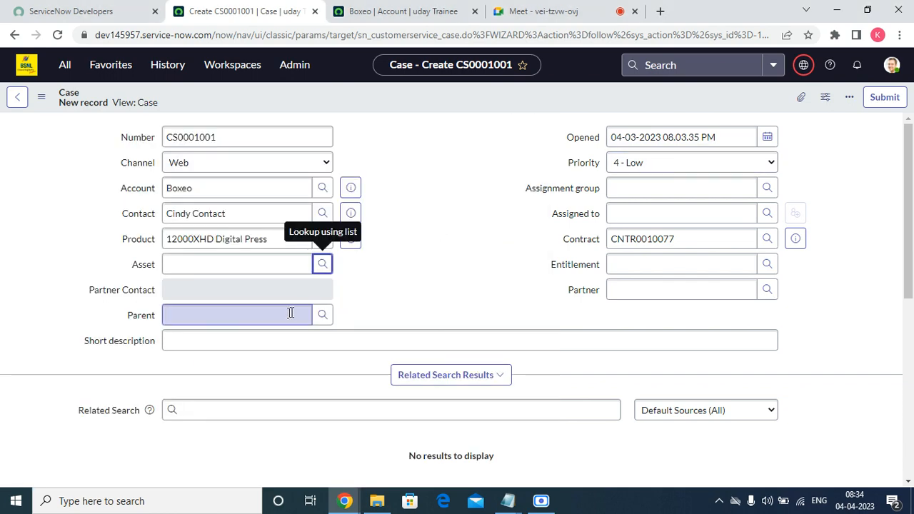
click(323, 315)
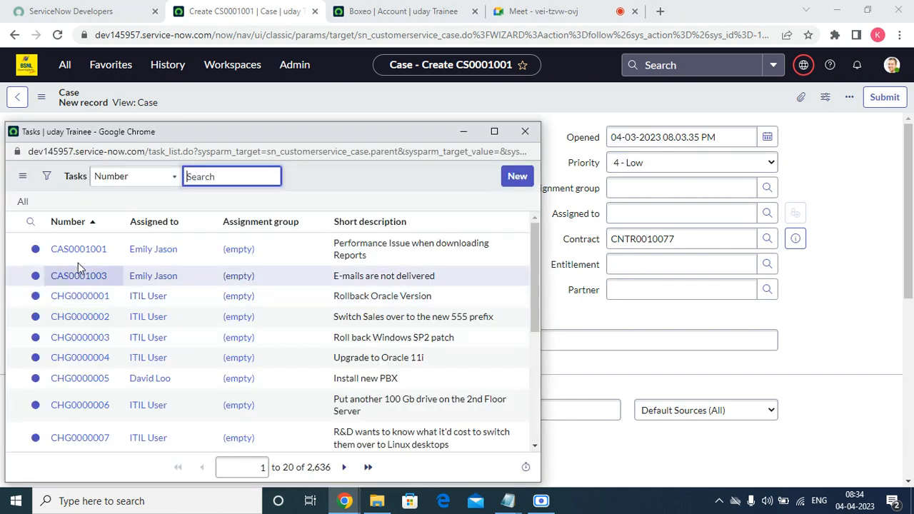
scroll(100, 428, down, 5)
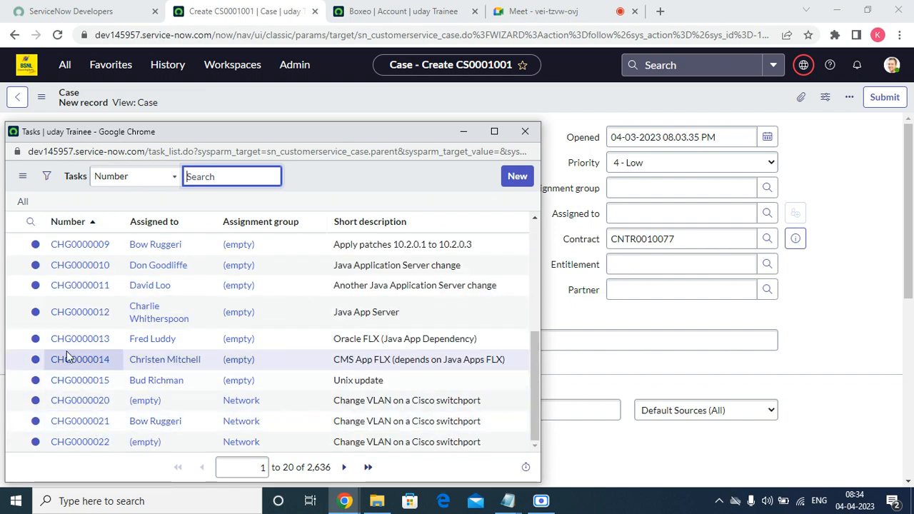
click(71, 340)
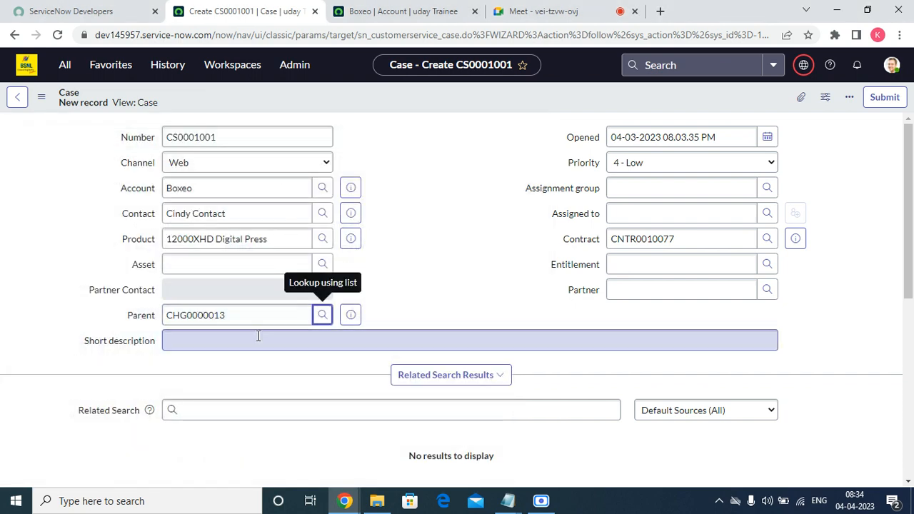
click(250, 339)
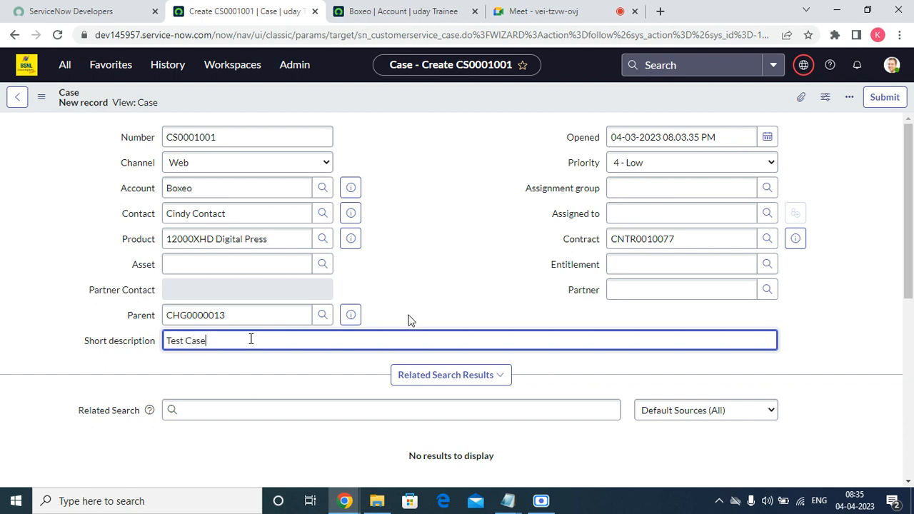
Keep priority 4 - Low, set assignment group NorCal Technicians, and save case CS0001001
click(508, 227)
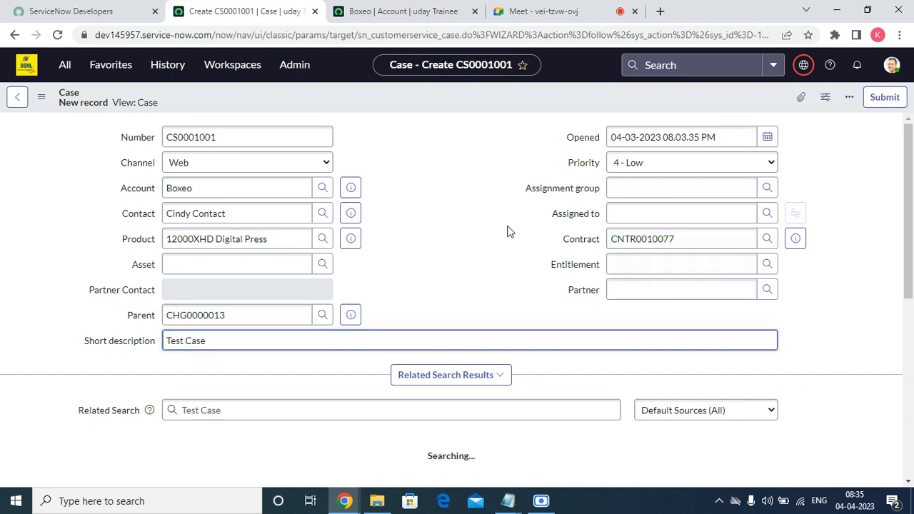
click(618, 166)
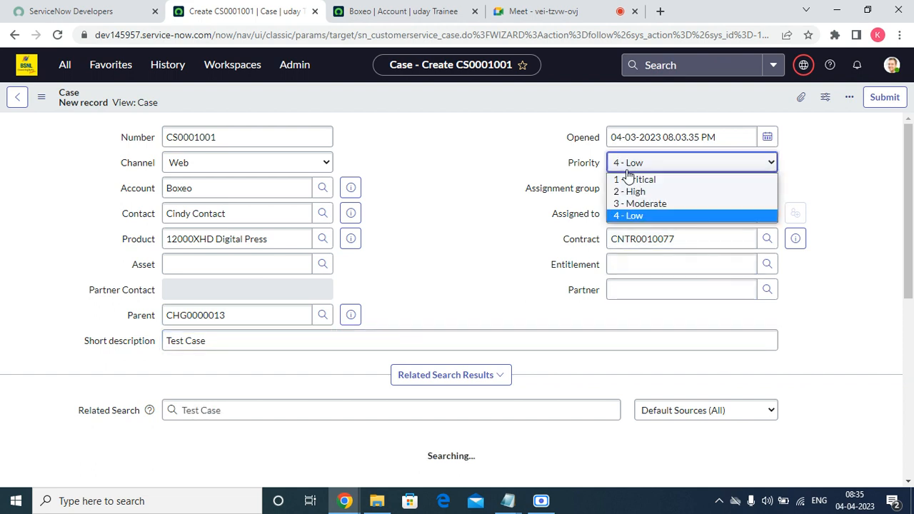
click(641, 217)
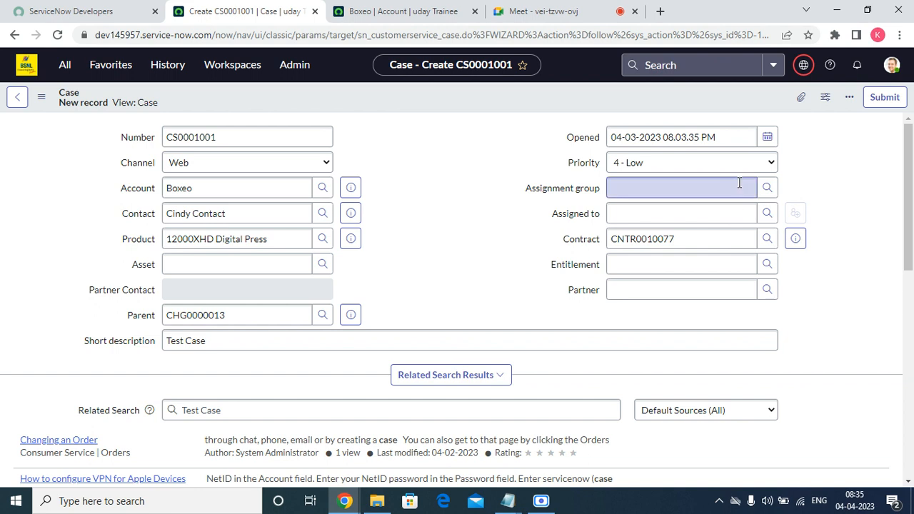
click(777, 189)
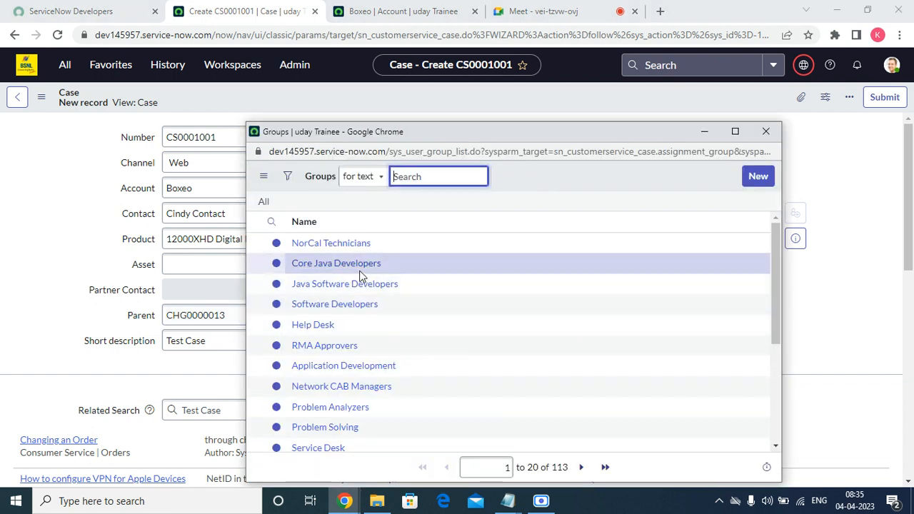
scroll(367, 308, down, 3)
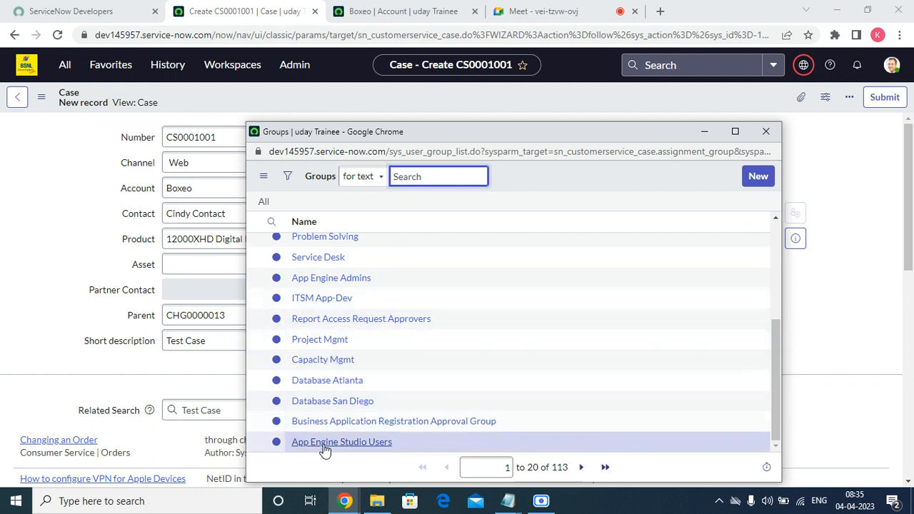
scroll(325, 448, up, 3)
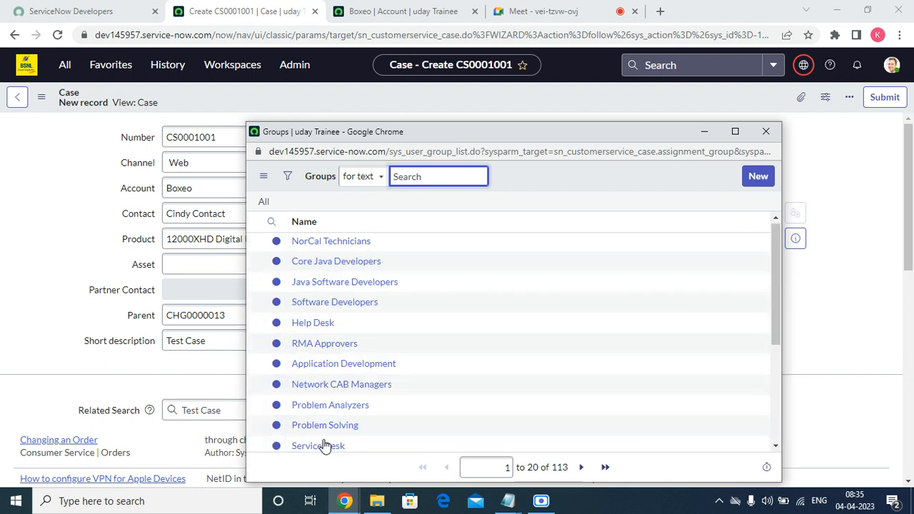
click(330, 244)
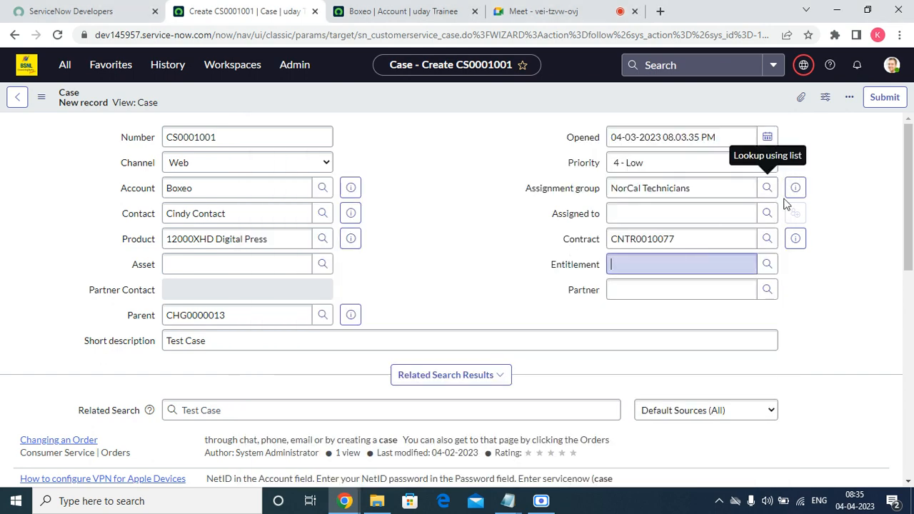
click(767, 213)
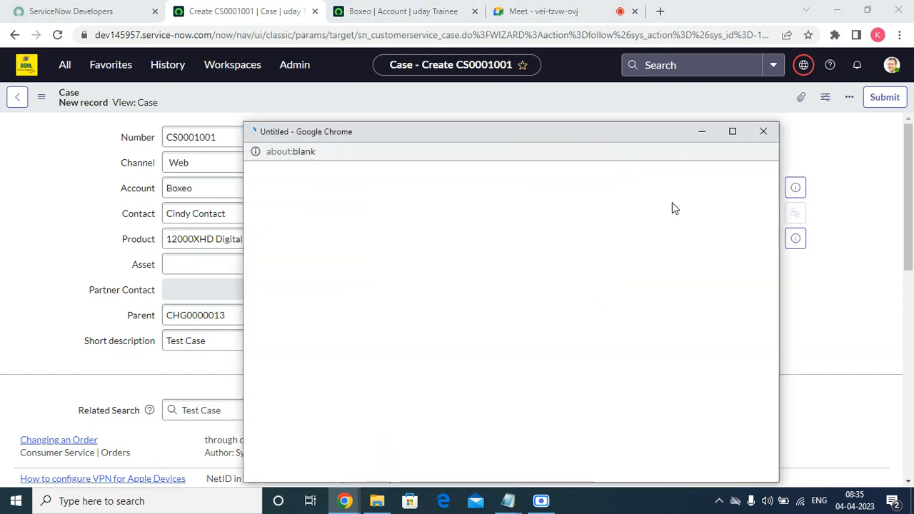
click(763, 131)
right_click(420, 88)
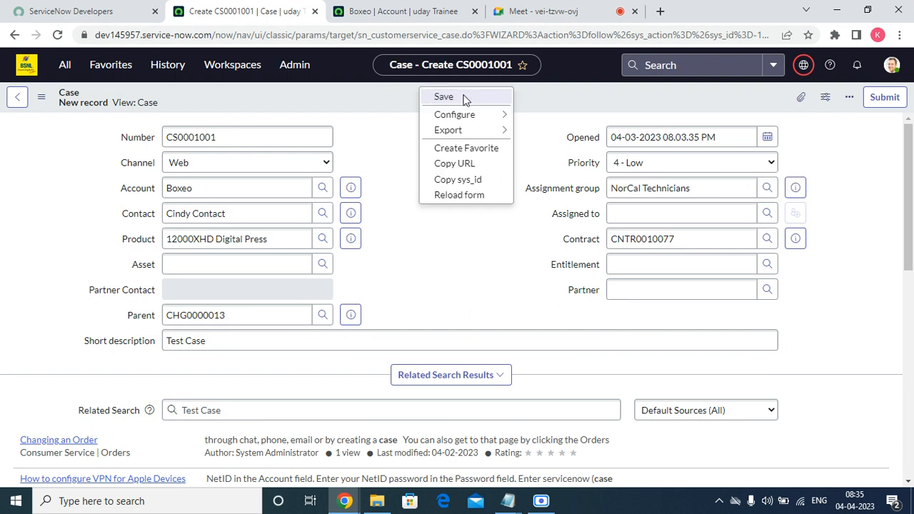
click(465, 98)
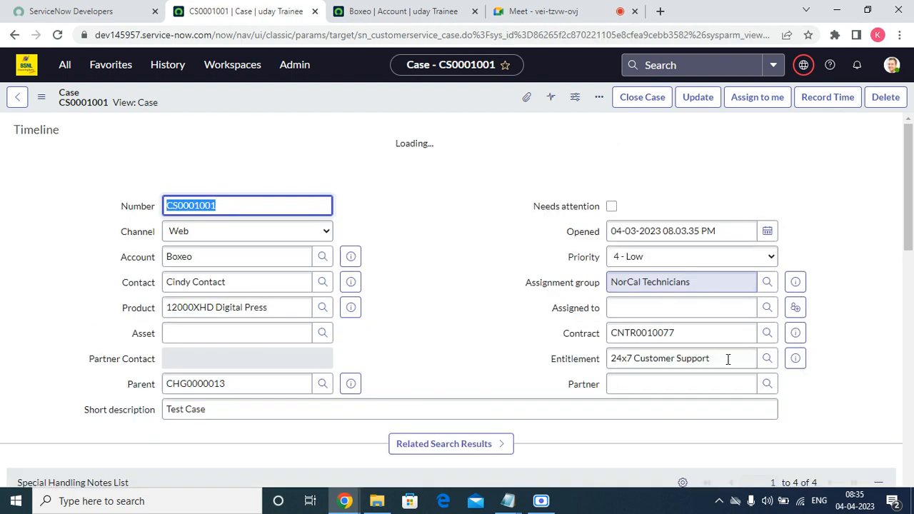
click(795, 358)
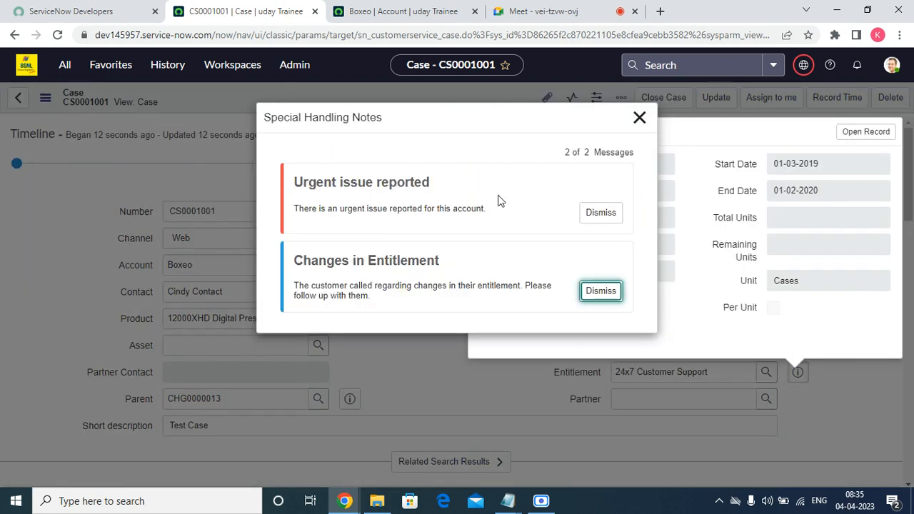
click(600, 213)
click(602, 215)
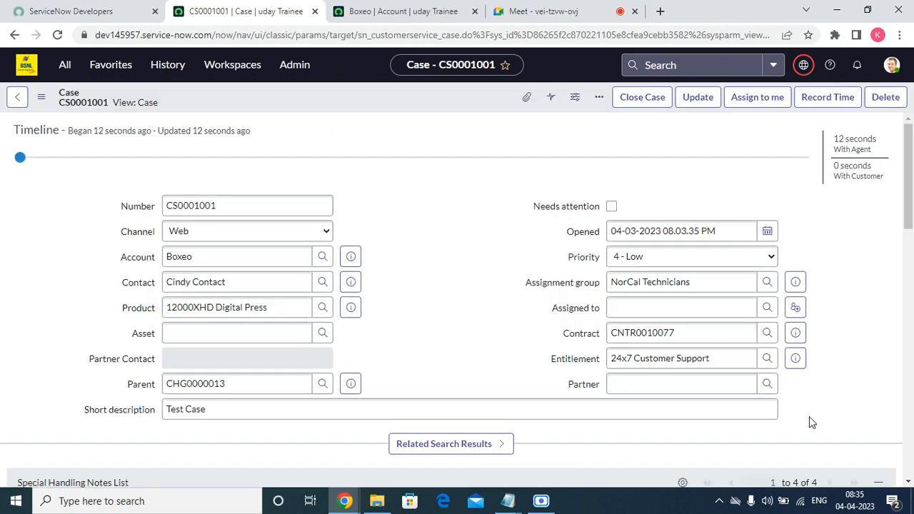
click(797, 358)
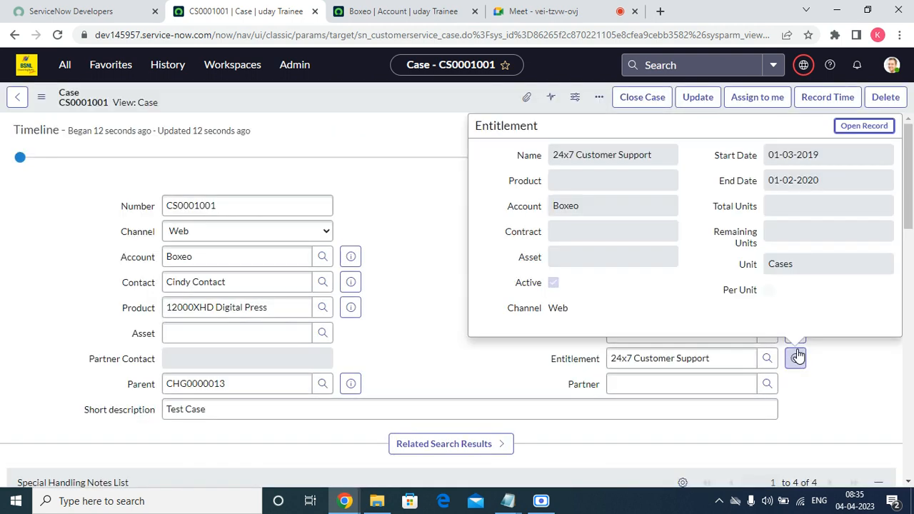
click(849, 359)
click(653, 307)
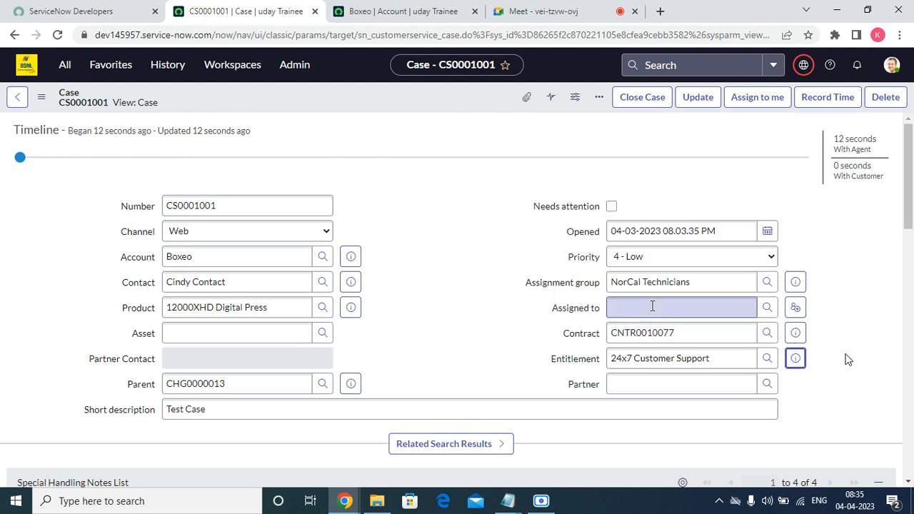
click(796, 308)
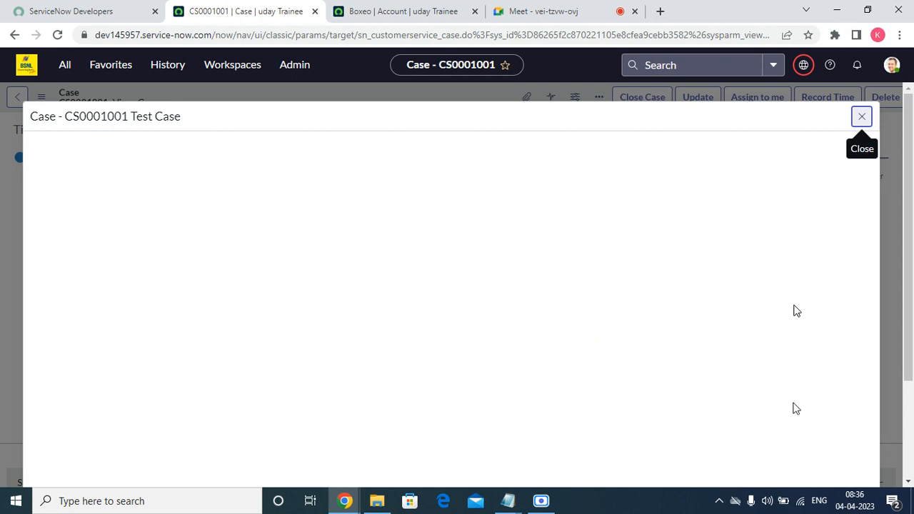
scroll(253, 311, down, 3)
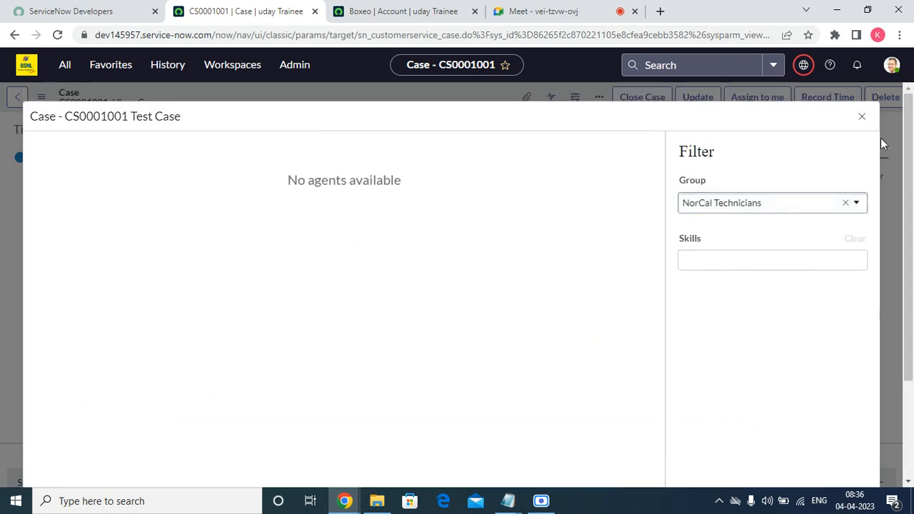
click(862, 117)
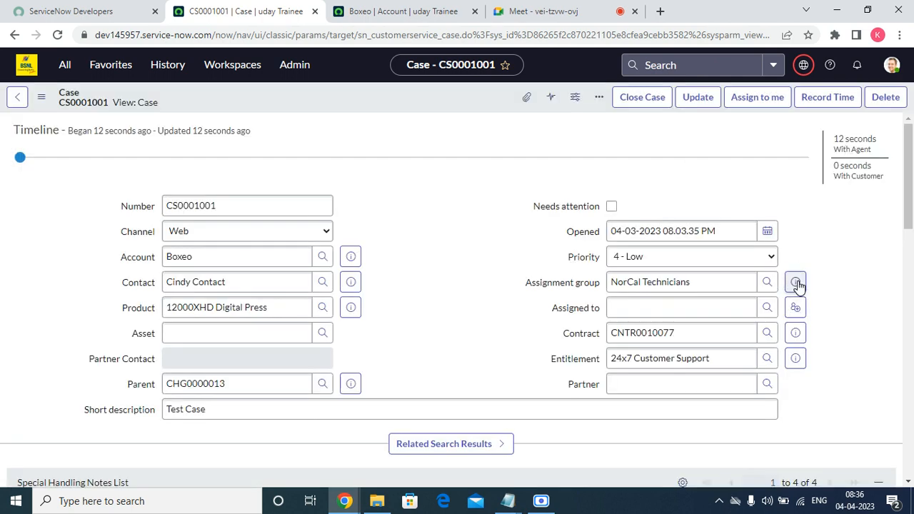
right_click(289, 15)
Duplicate the case into a second tab and open the NorCal Technicians group record
click(323, 110)
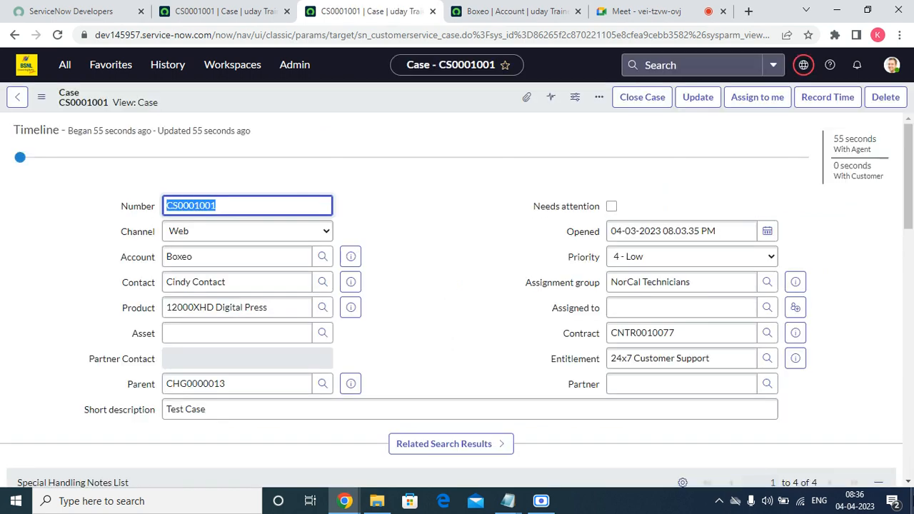
click(796, 283)
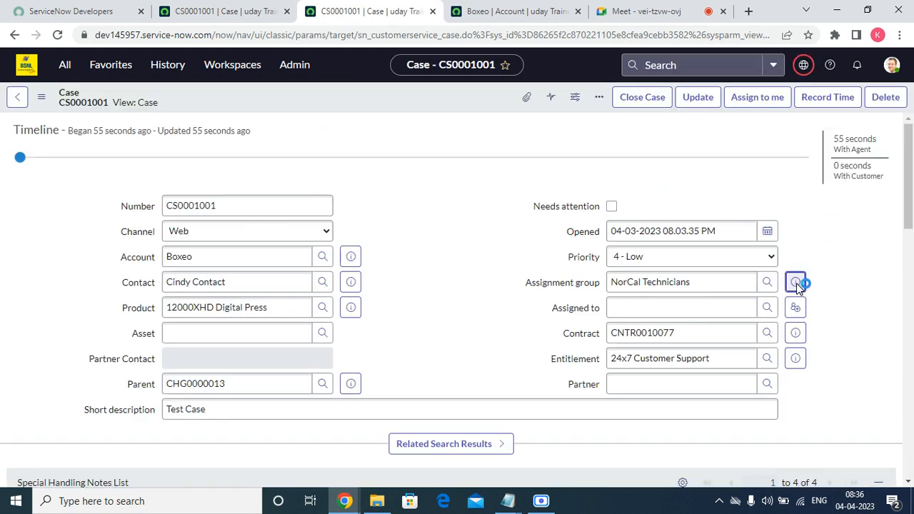
click(843, 314)
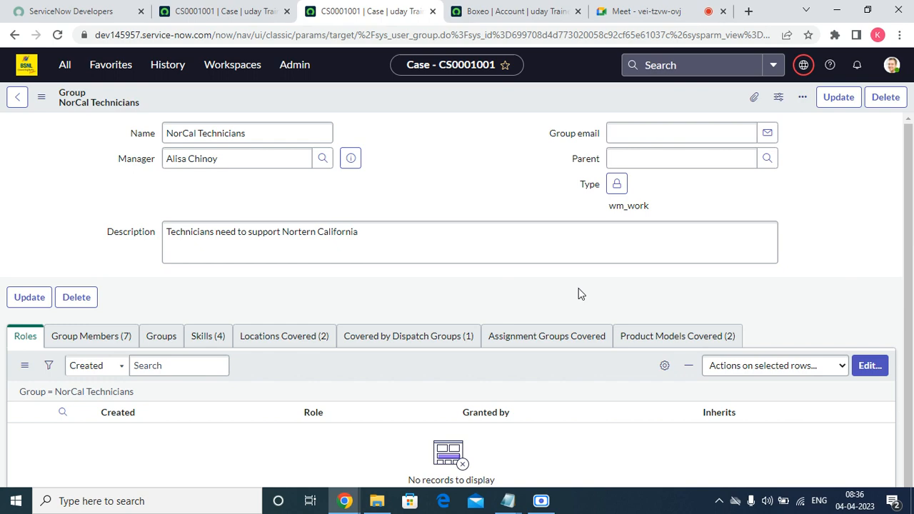
Review the group's seven members, then open the editor for the group's roles
click(85, 336)
scroll(204, 353, down, 3)
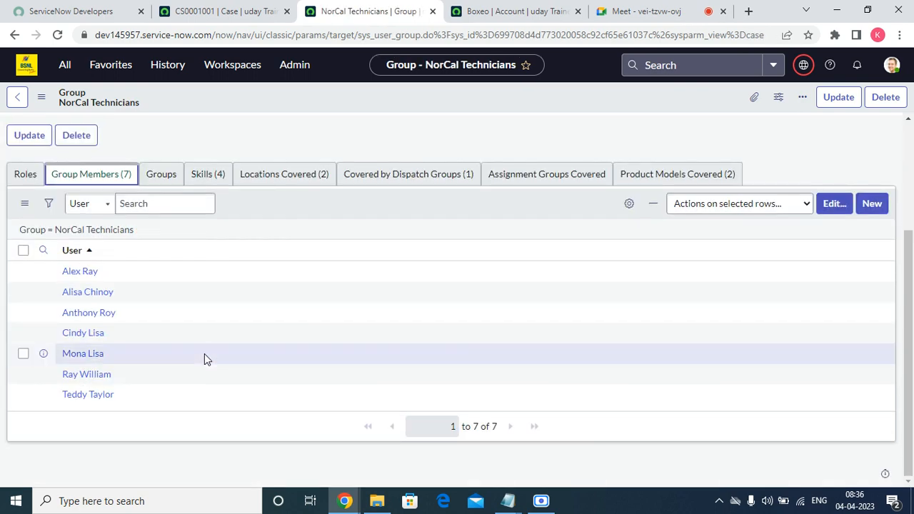
scroll(205, 353, up, 3)
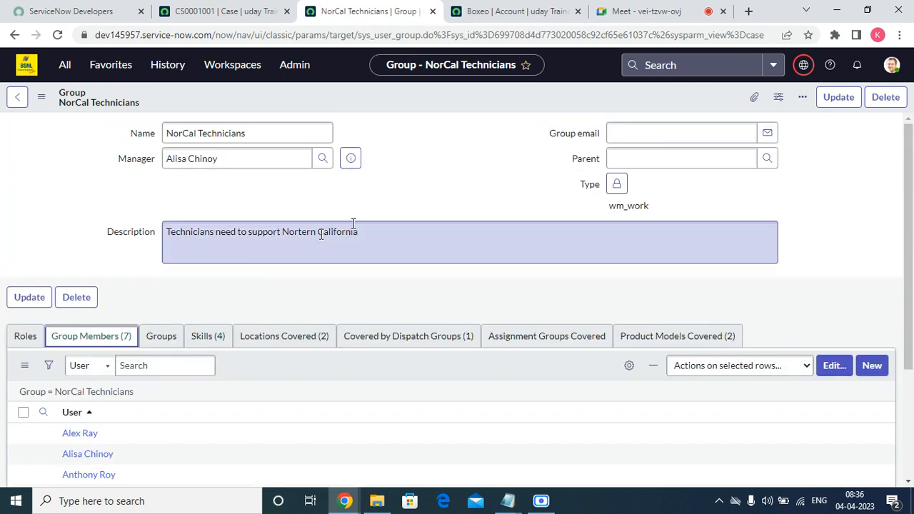
scroll(107, 275, down, 2)
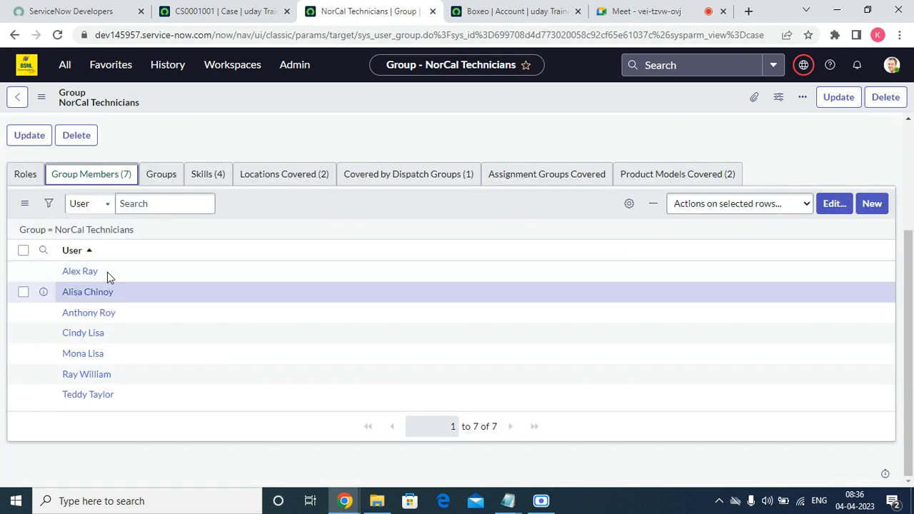
click(27, 177)
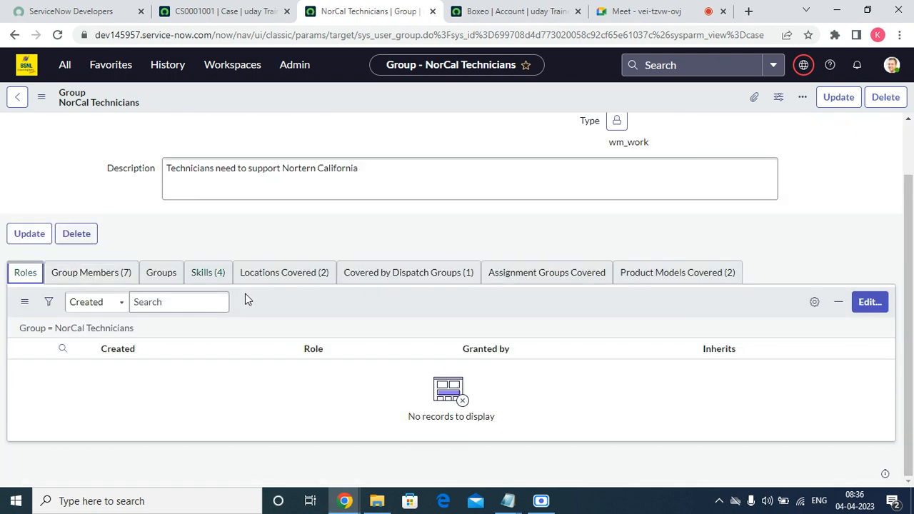
click(869, 303)
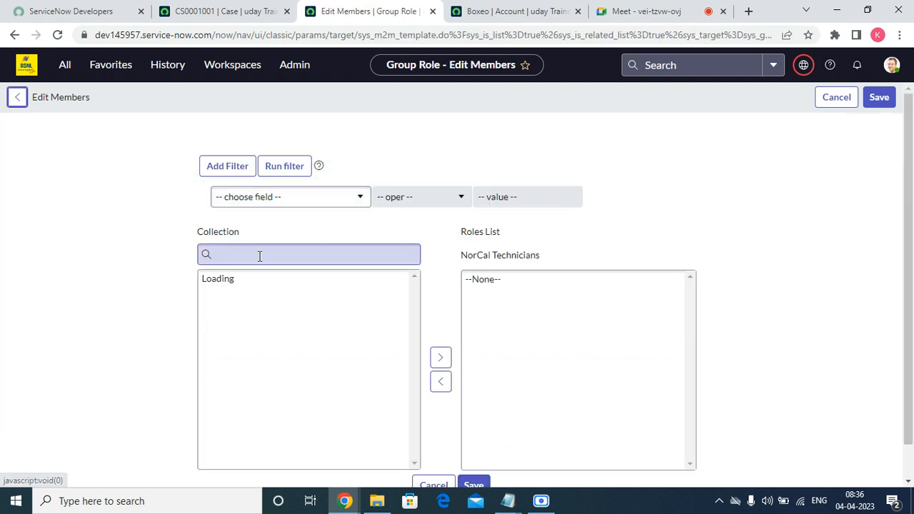
Search roles for 'sn_' and add sn_agent_recommend.recommendation_admin to the Roles List
click(259, 255)
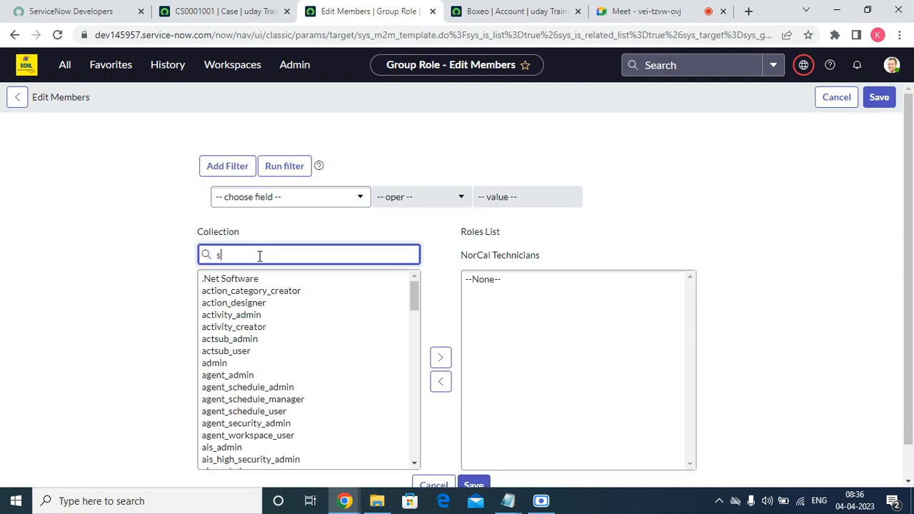
text(sn_)
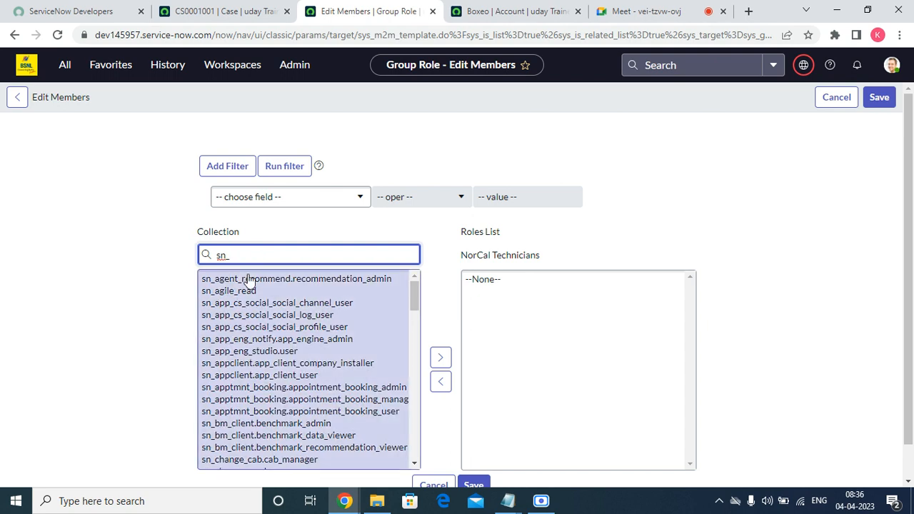
double_click(248, 279)
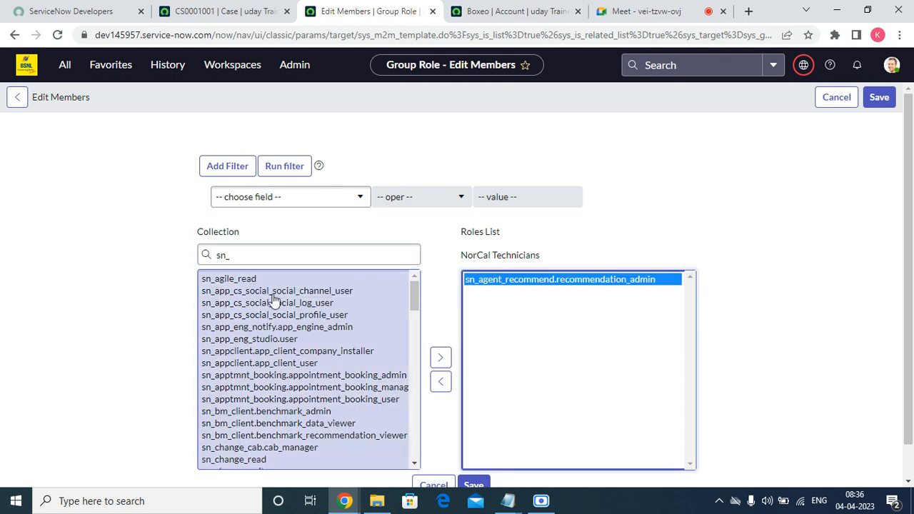
scroll(331, 347, down, 8)
scroll(254, 418, up, 10)
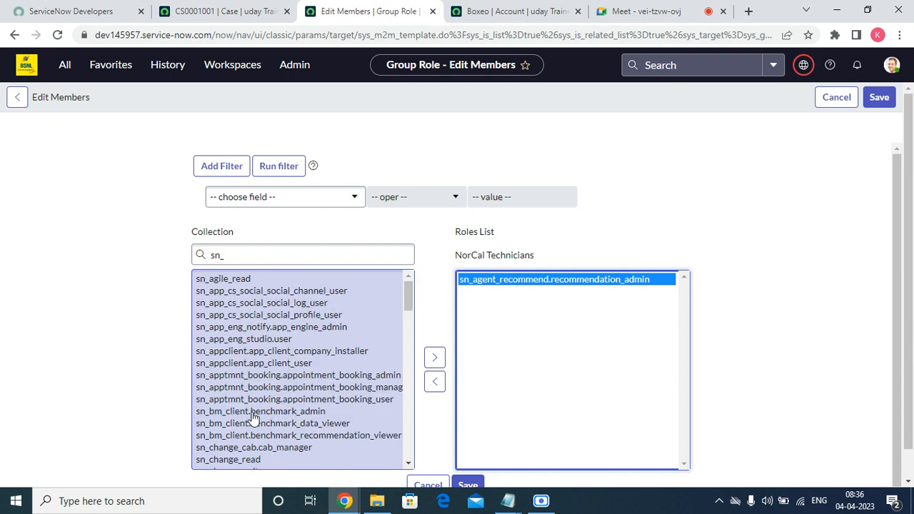
scroll(264, 355, down, 10)
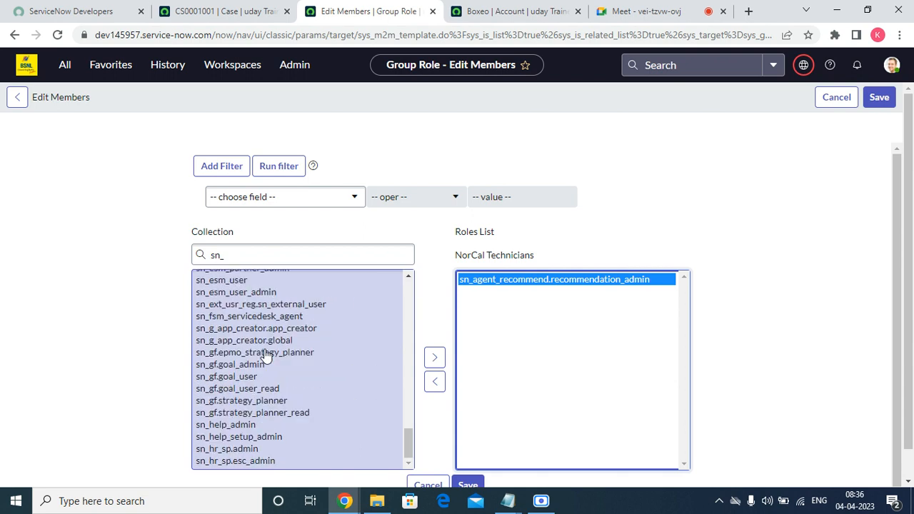
scroll(266, 357, down, 2)
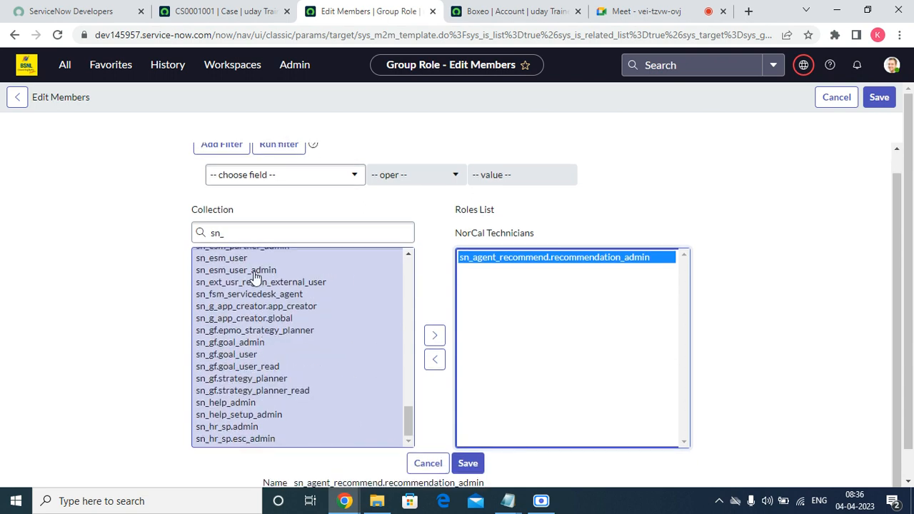
Add sn_customerservice_agent and sn_customerservice_manager, removing the extra roles added by mistake
click(234, 233)
text(cu)
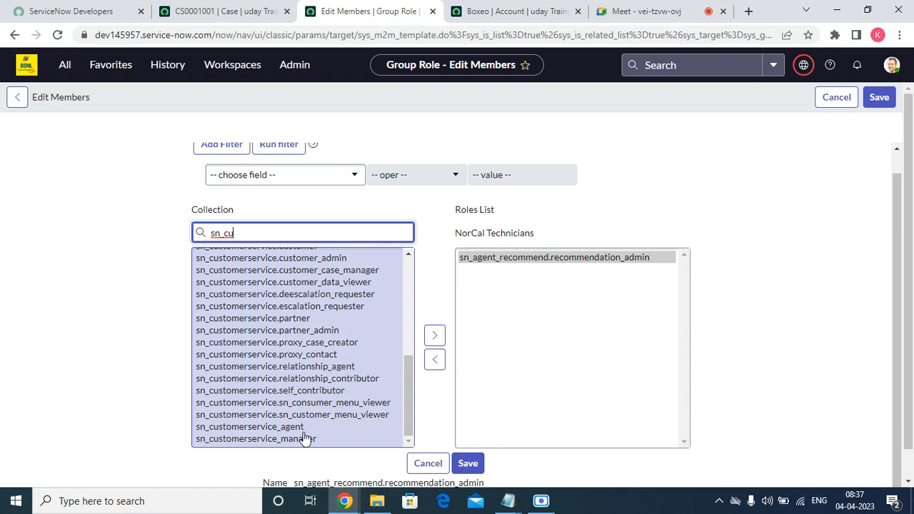
double_click(303, 431)
double_click(303, 431)
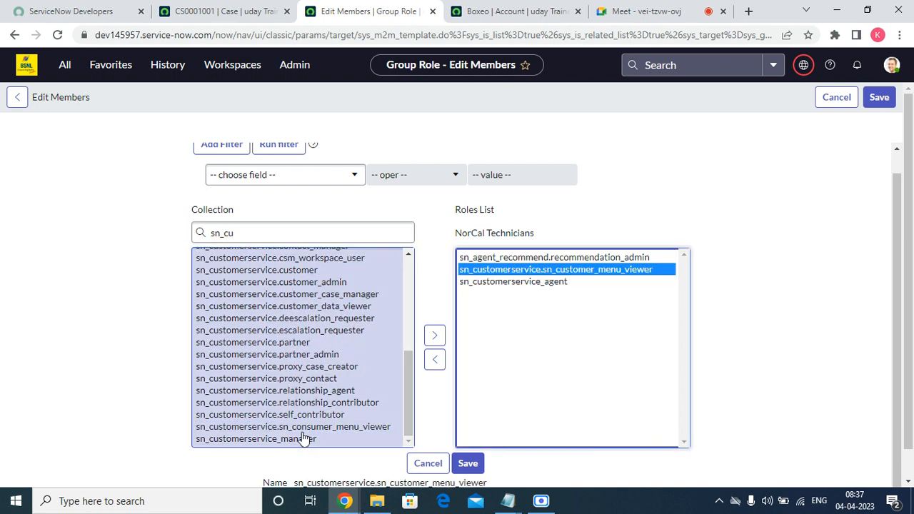
double_click(299, 438)
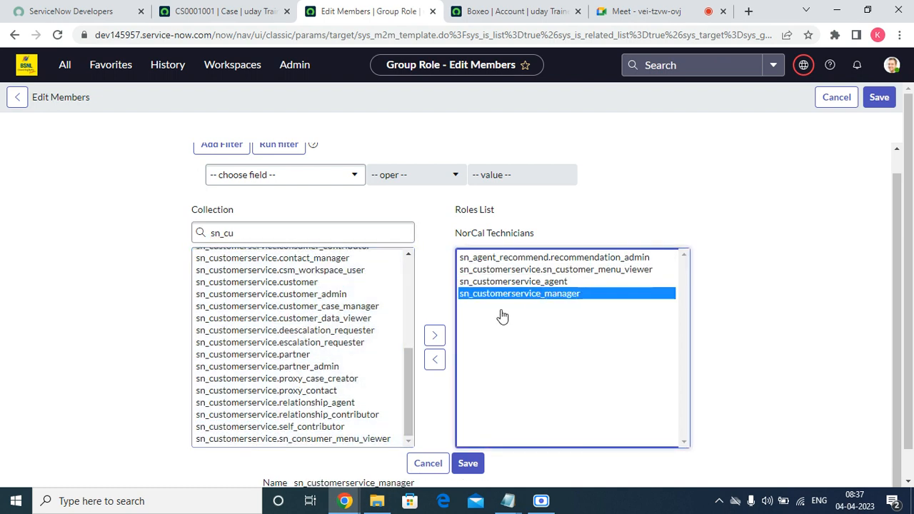
double_click(509, 270)
double_click(510, 257)
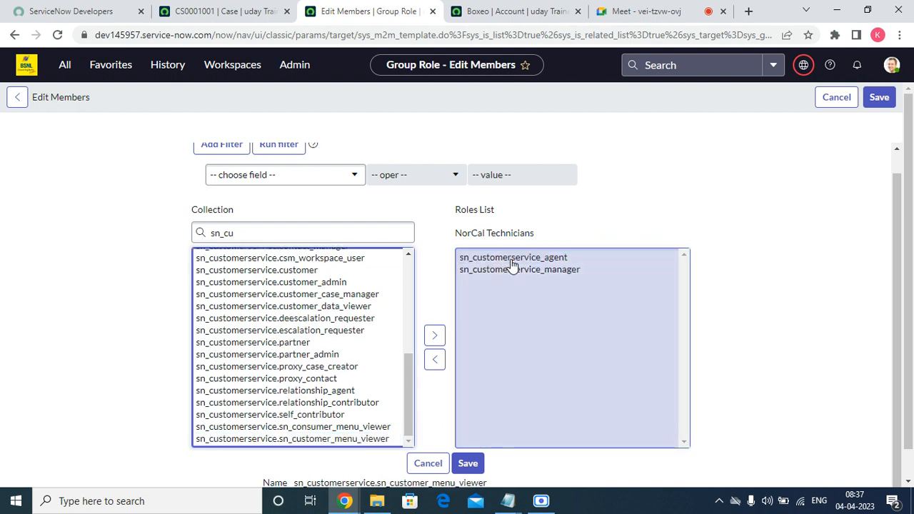
Save the group's roles, refresh the Roles list, and return to case CS0001001
click(465, 465)
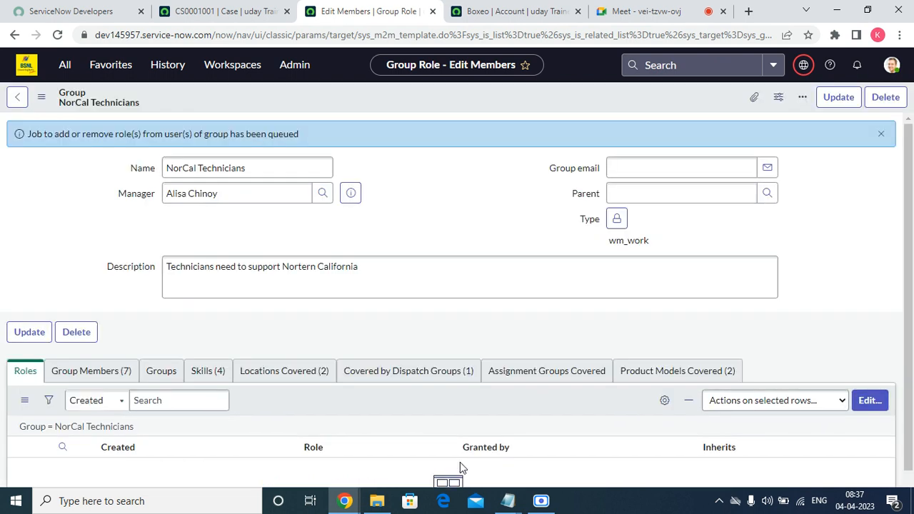
scroll(407, 449, down, 2)
right_click(333, 300)
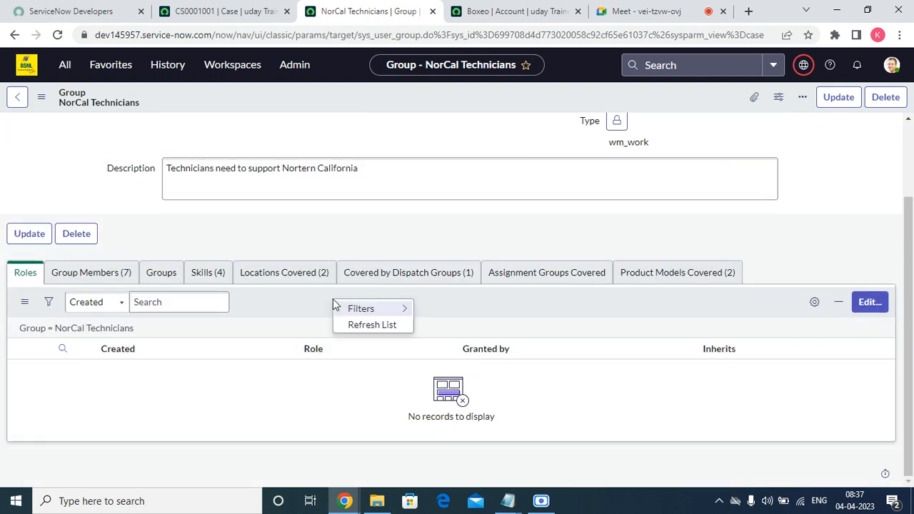
click(372, 331)
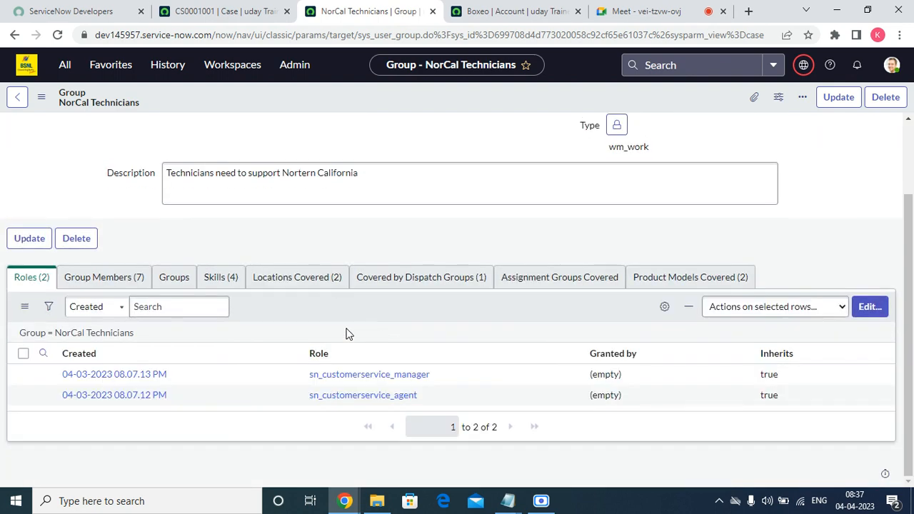
click(229, 11)
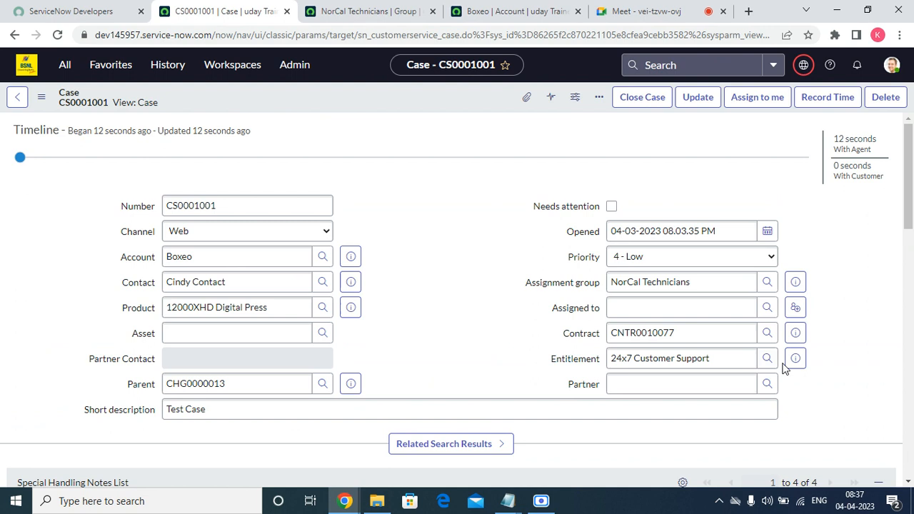
Assign case CS0001001 to a suggested NorCal Technicians agent via Find Agents and save
click(767, 307)
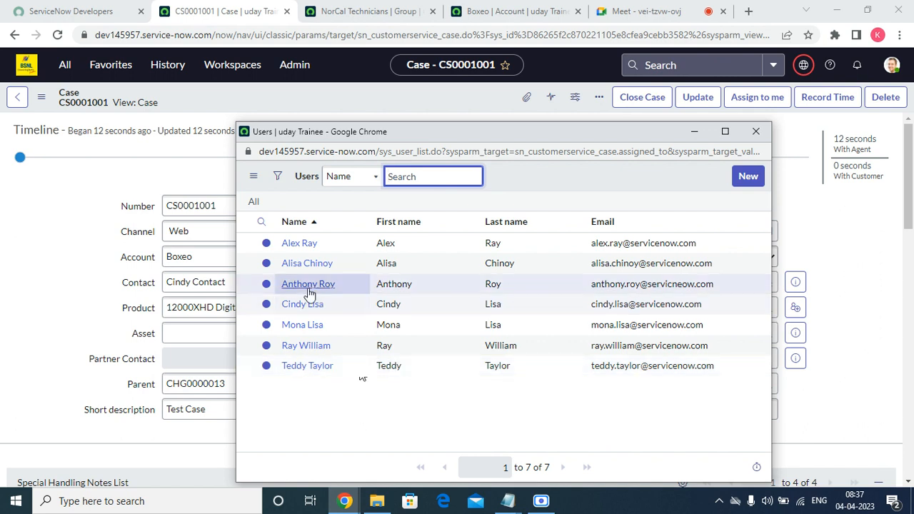
click(306, 366)
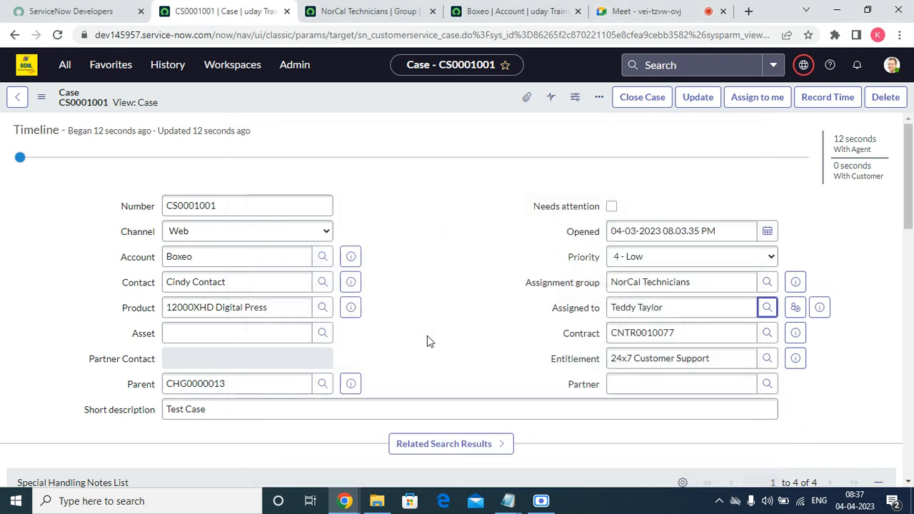
click(796, 309)
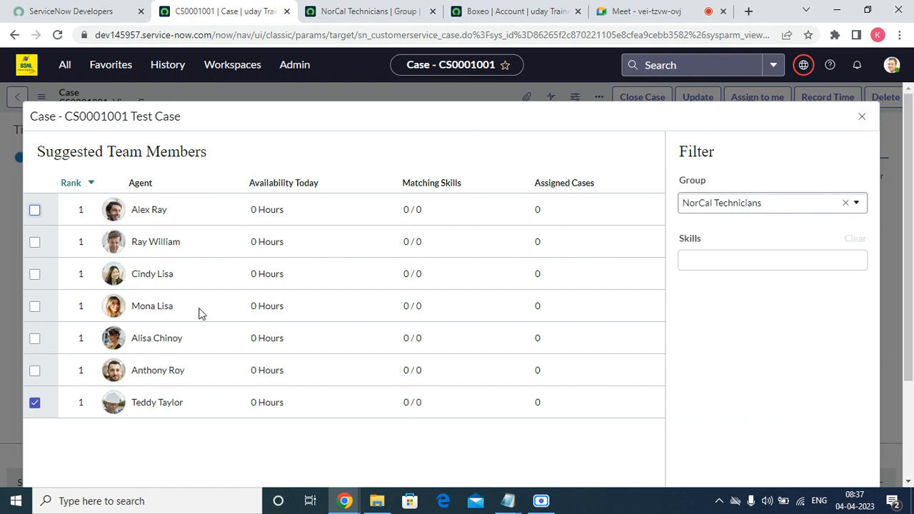
click(35, 372)
scroll(775, 393, down, 2)
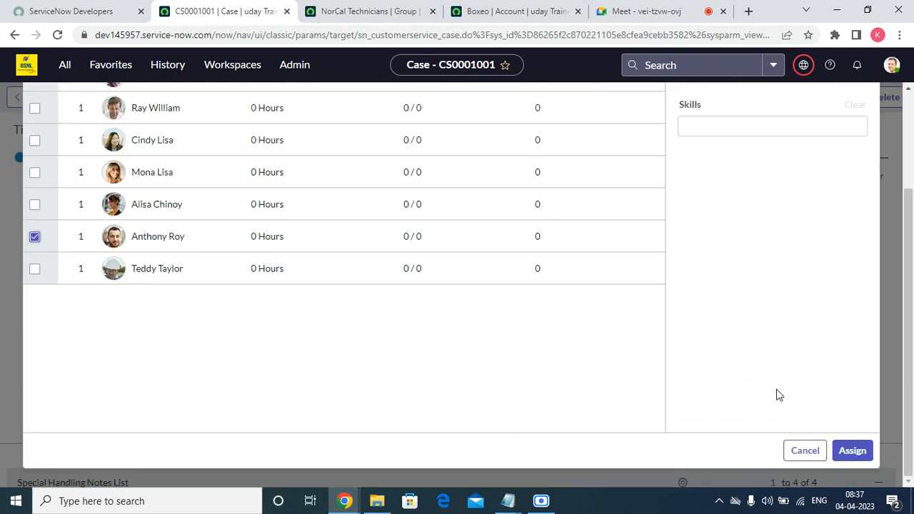
click(849, 450)
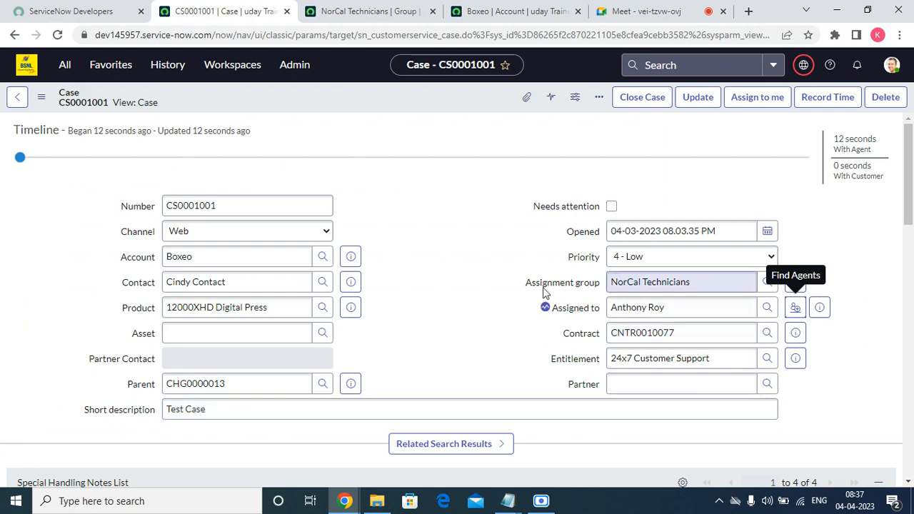
scroll(773, 408, down, 10)
scroll(261, 264, up, 10)
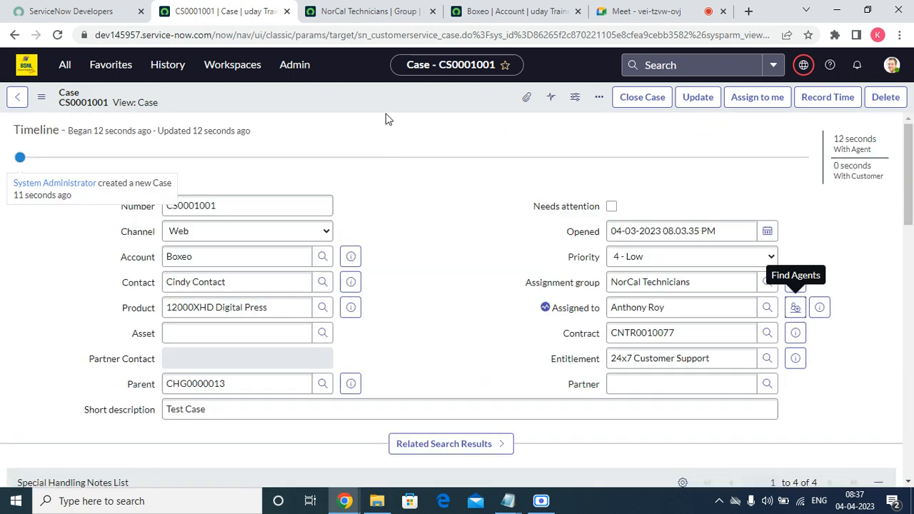
right_click(383, 104)
click(405, 108)
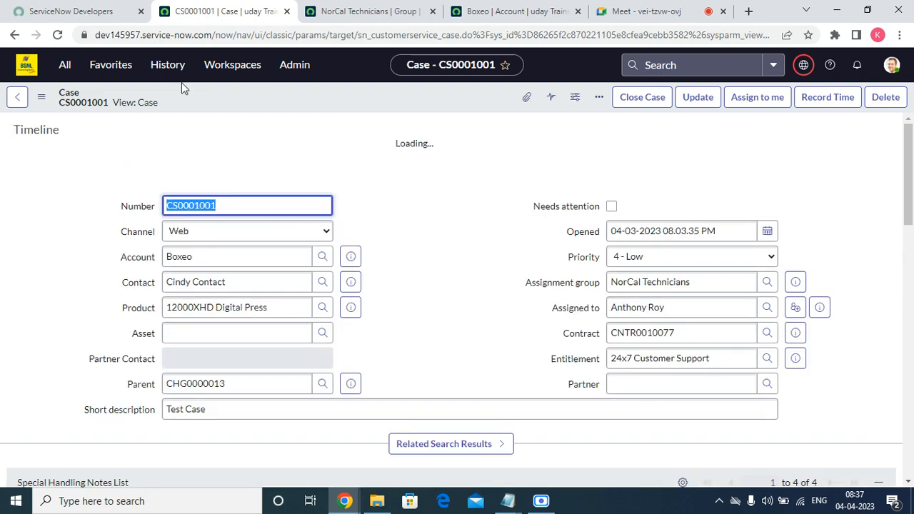
Open the Configure Form Layout view for the Case form
right_click(321, 82)
click(271, 103)
right_click(271, 103)
mouse_move(359, 256)
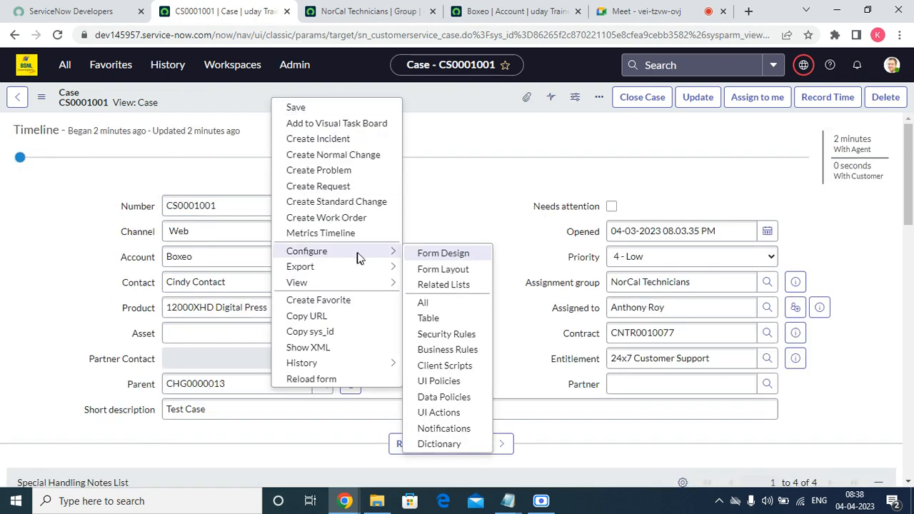
click(471, 269)
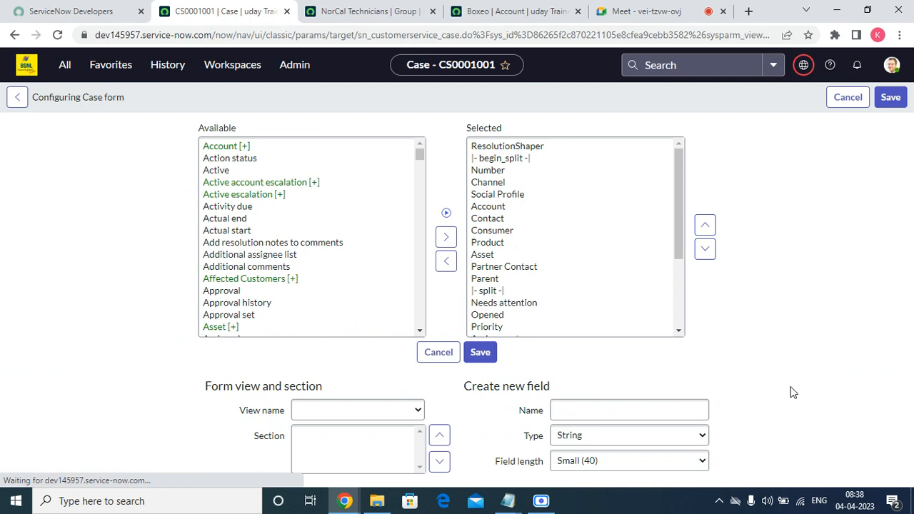
scroll(325, 311, down, 20)
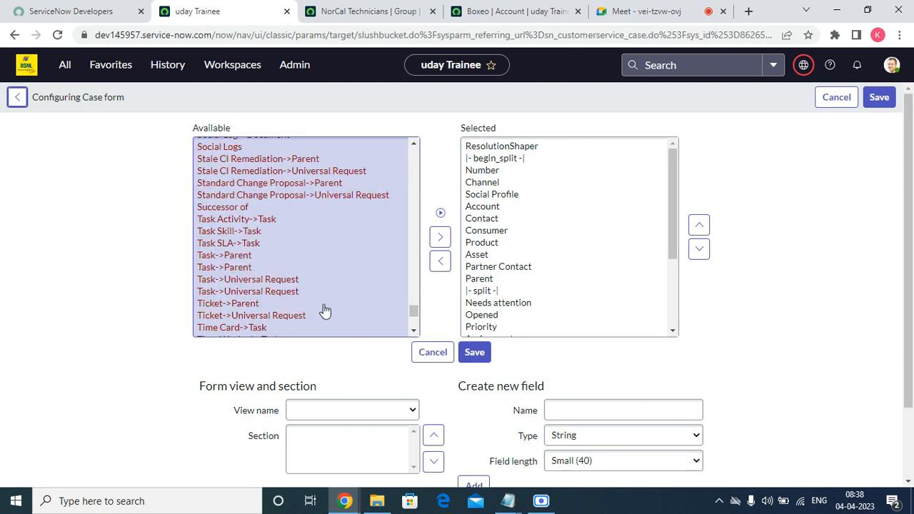
scroll(325, 311, down, 6)
scroll(325, 292, up, 20)
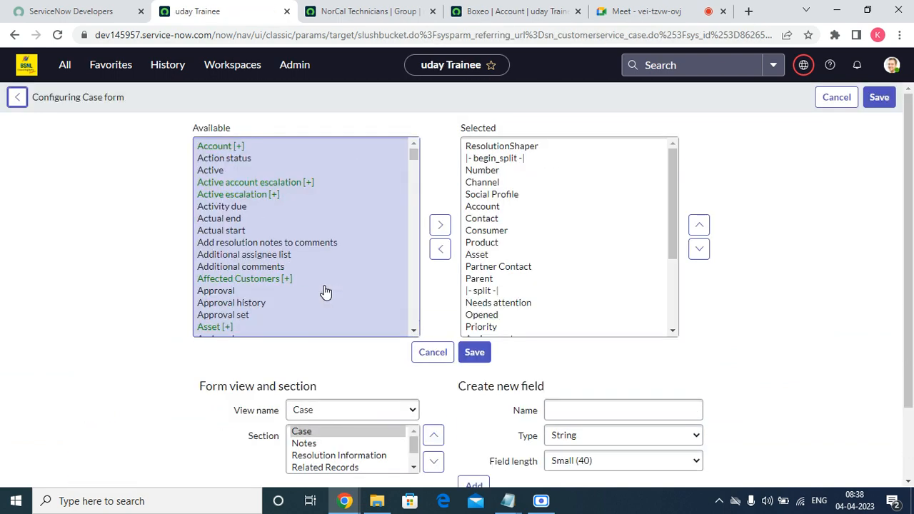
Add the State field from Available to the form's selected fields
click(265, 244)
key(s)
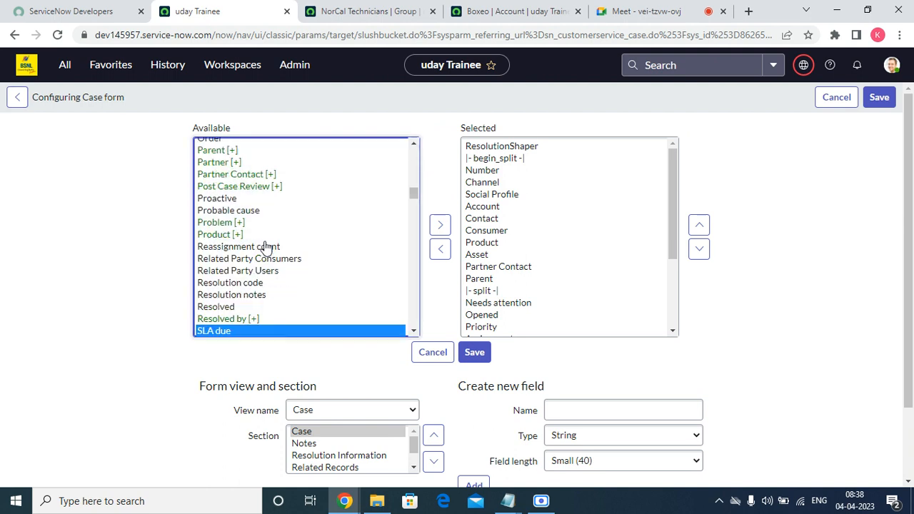
key(t)
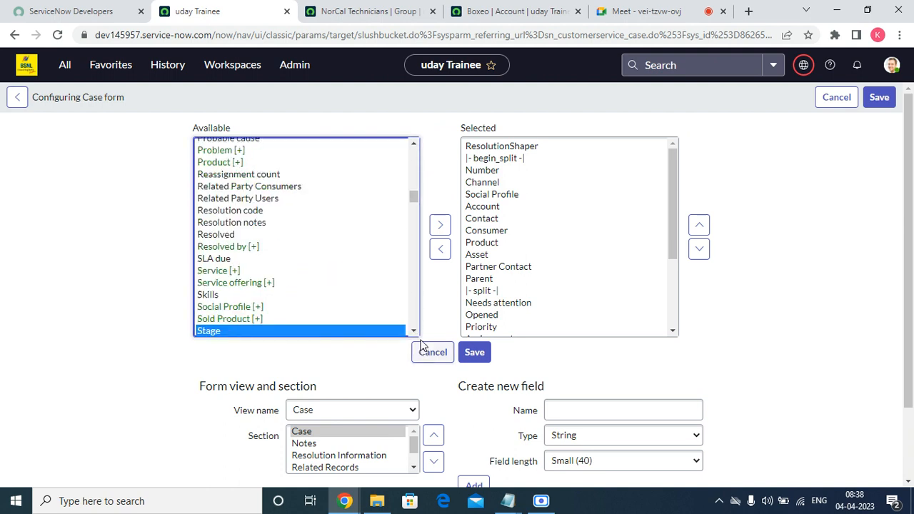
click(414, 332)
click(414, 332)
scroll(261, 286, down, 1)
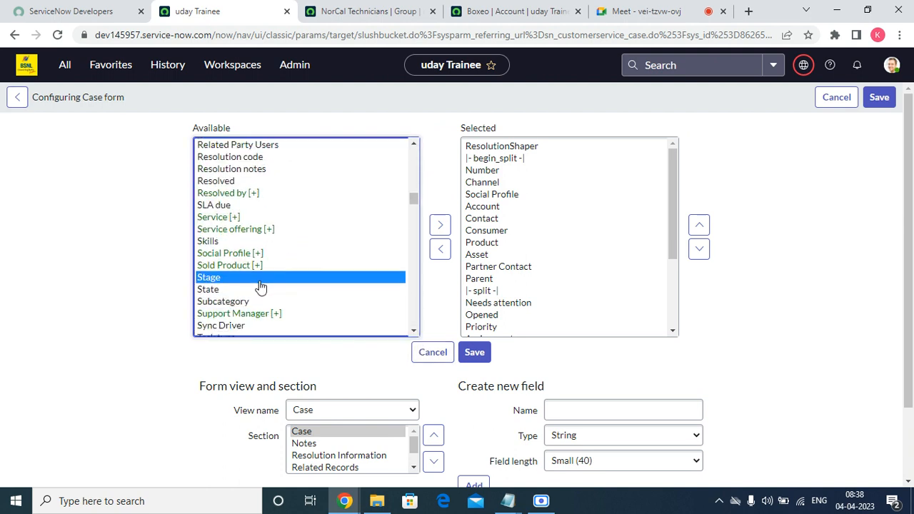
click(278, 290)
click(440, 225)
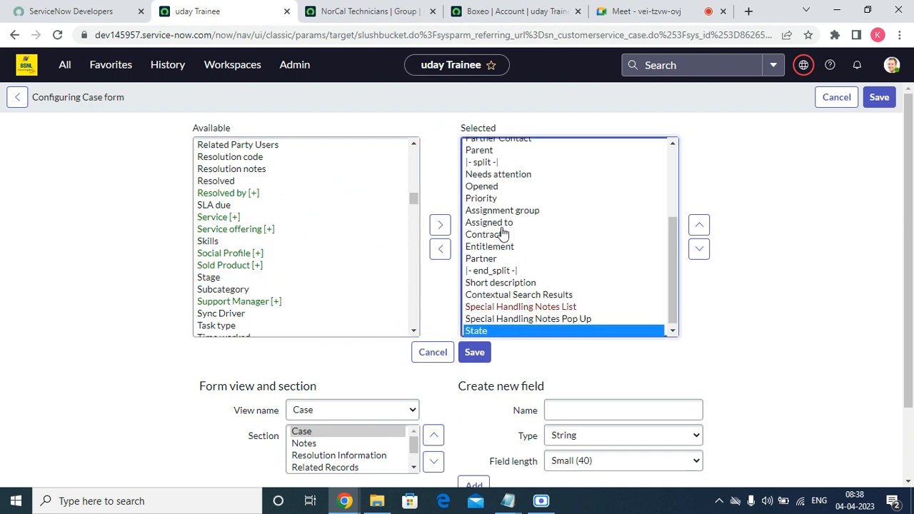
Move State up to just below Needs attention and save the layout
click(700, 226)
click(700, 226)
click(700, 225)
click(700, 226)
click(700, 226)
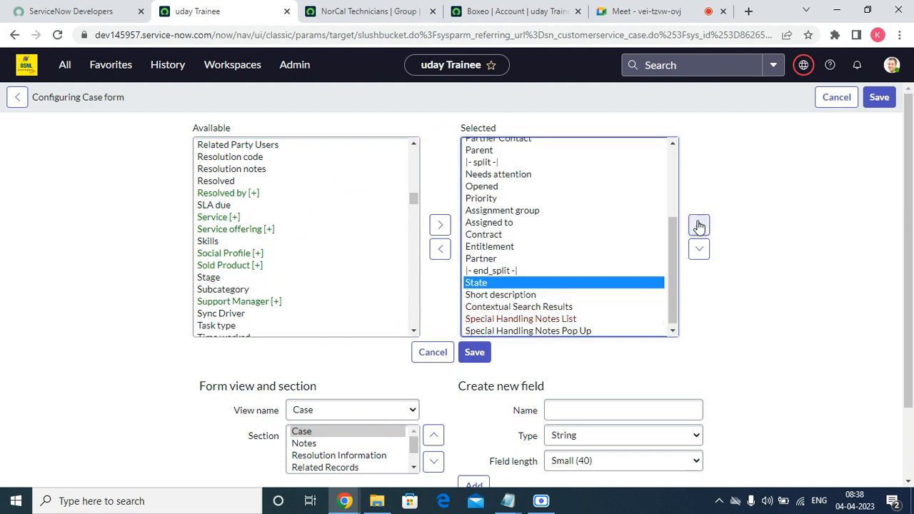
click(700, 225)
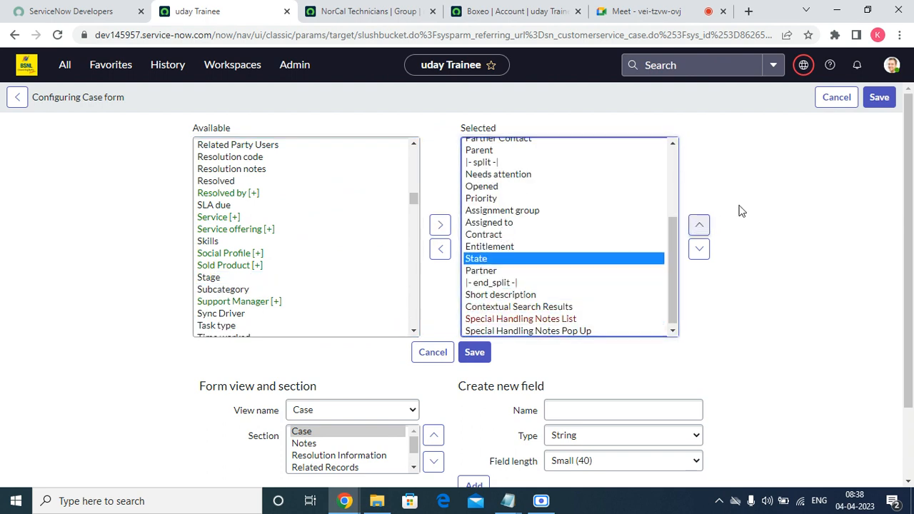
click(698, 225)
click(698, 226)
click(698, 225)
click(698, 226)
click(698, 226)
click(698, 226)
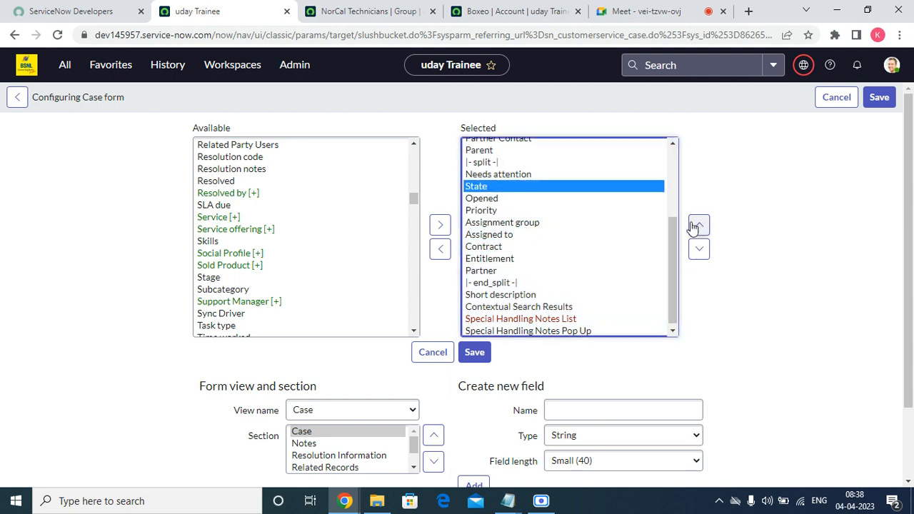
click(484, 357)
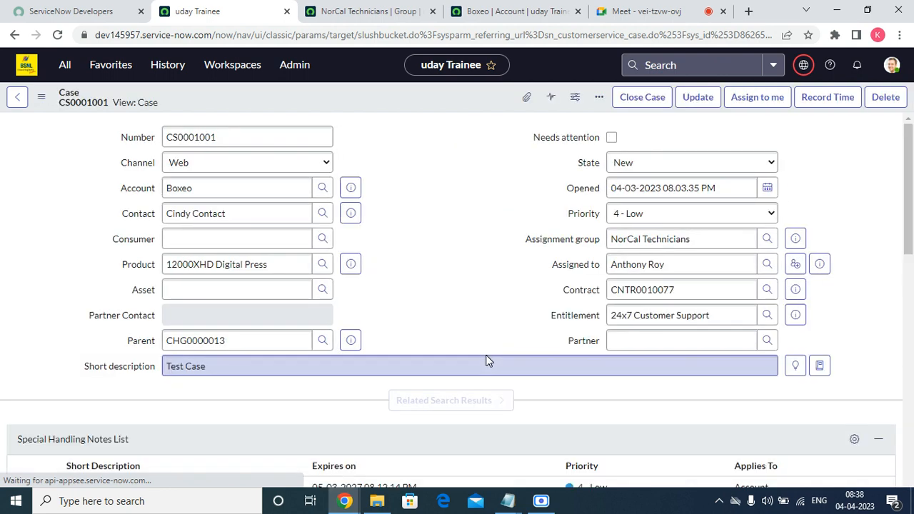
Set case CS0001001's State dropdown from New to Open, save, and check the activity history
click(616, 168)
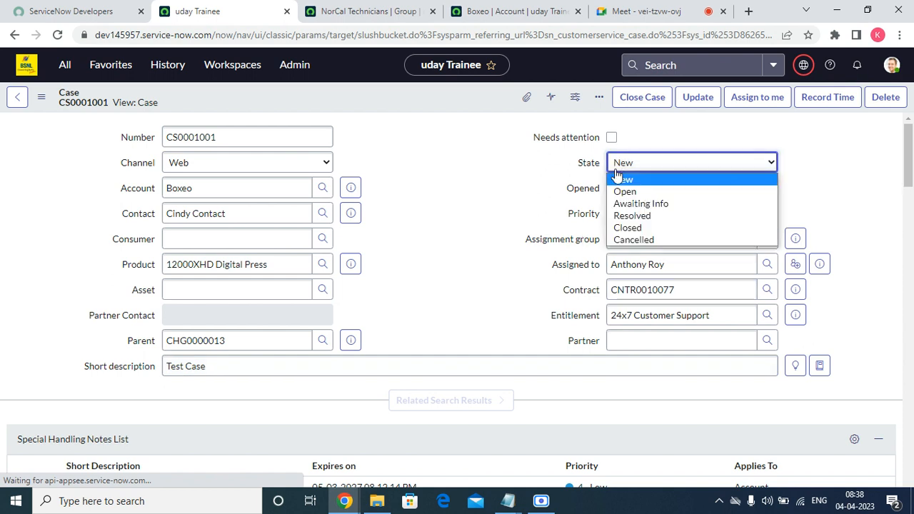
click(617, 179)
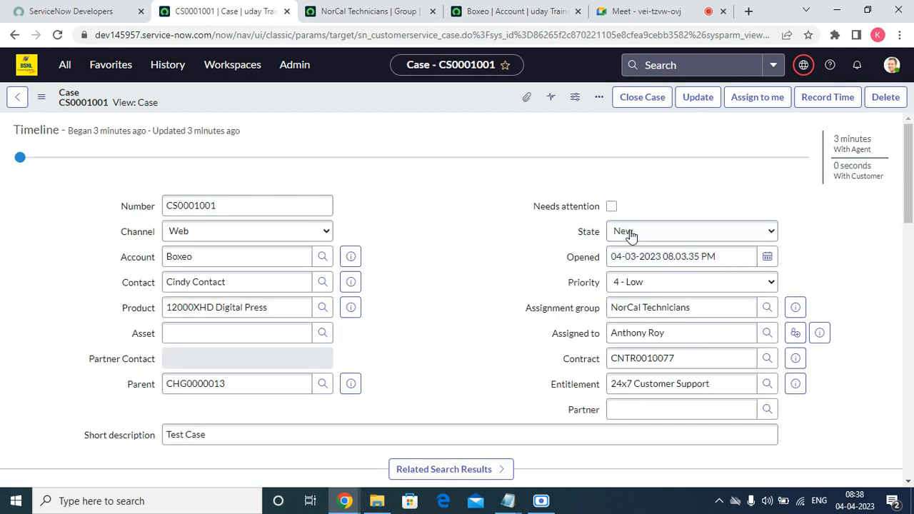
click(631, 236)
click(621, 259)
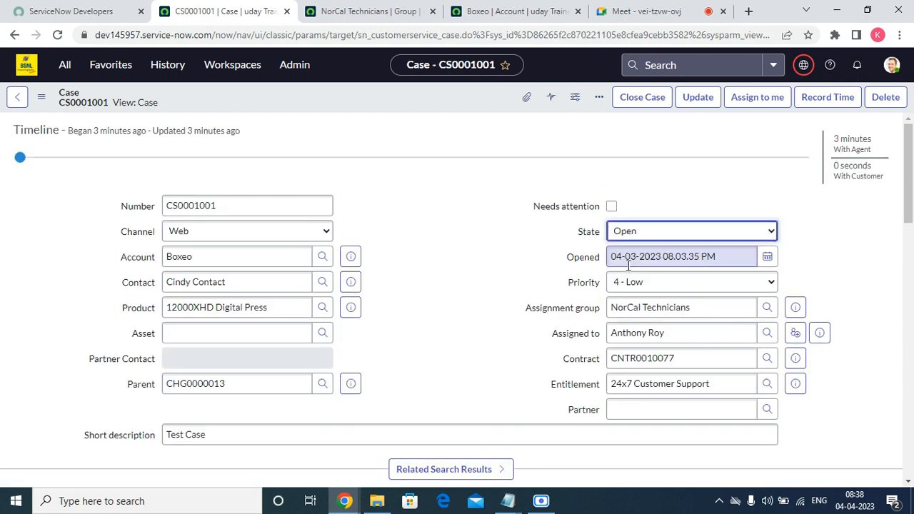
right_click(357, 93)
click(382, 99)
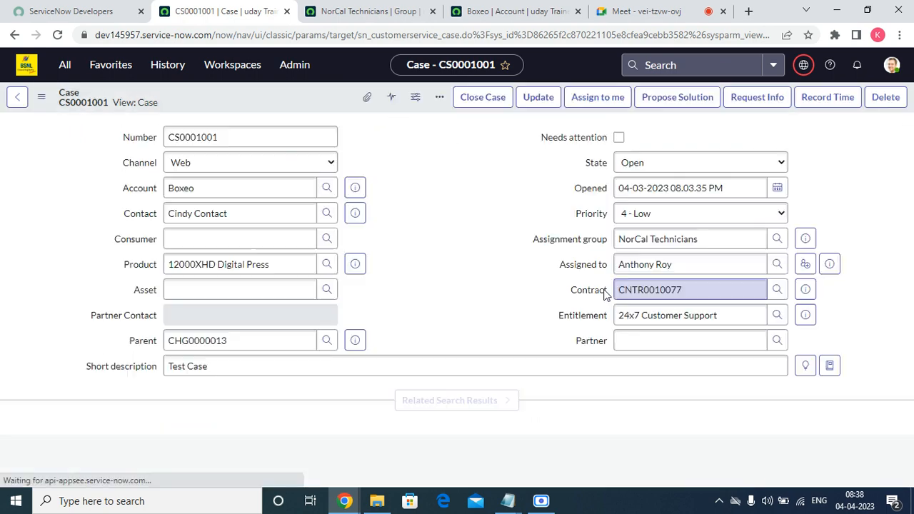
scroll(460, 264, down, 10)
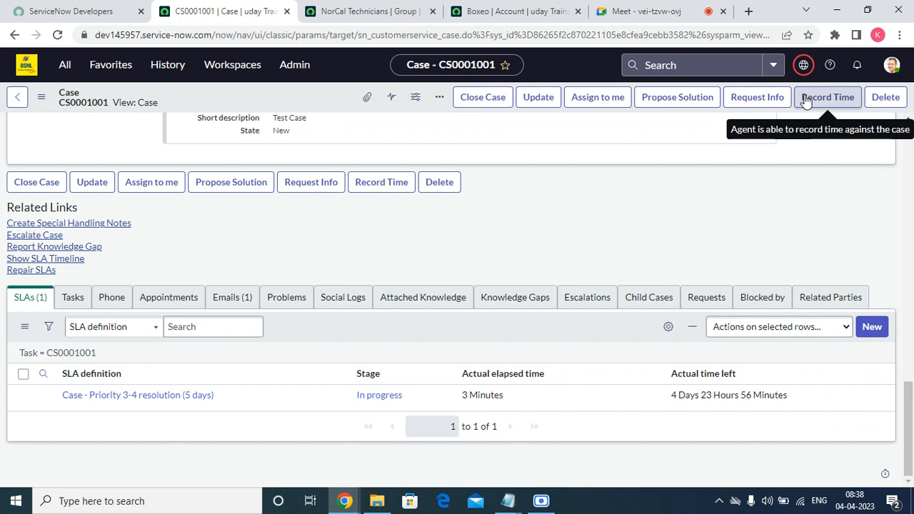
scroll(386, 270, up, 15)
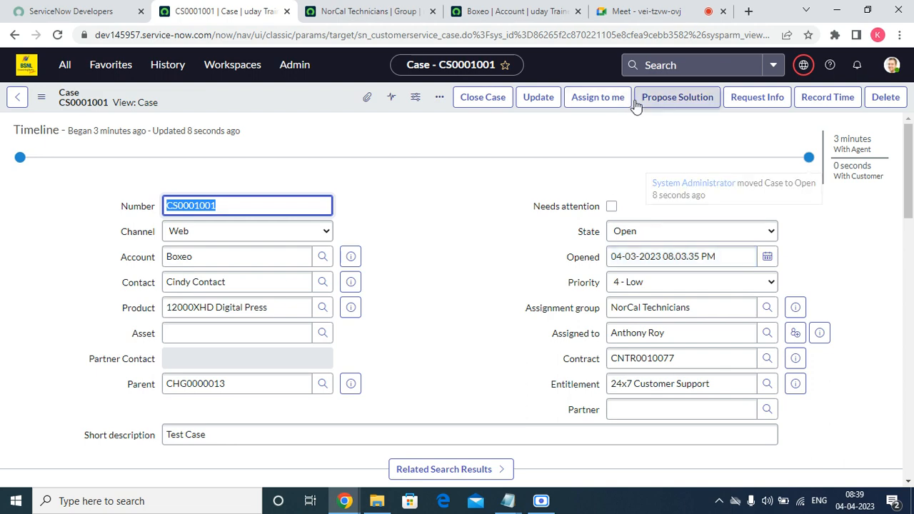
Request Info on the case, which warns 'Please specify details in comments'
click(753, 100)
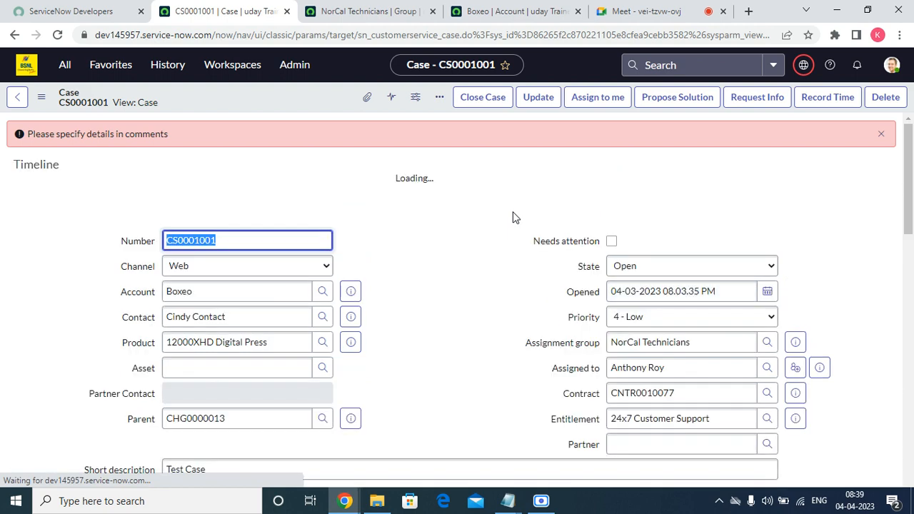
drag(215, 134, 22, 150)
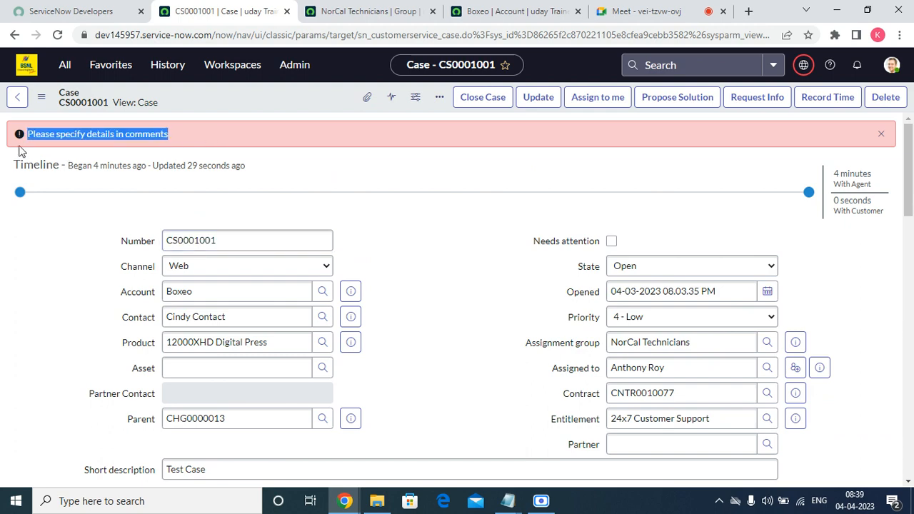
scroll(423, 174, down, 15)
scroll(874, 238, up, 15)
drag(909, 208, 909, 372)
Begin a customer-visible comment 'Pl' and submit Request Info again
click(249, 196)
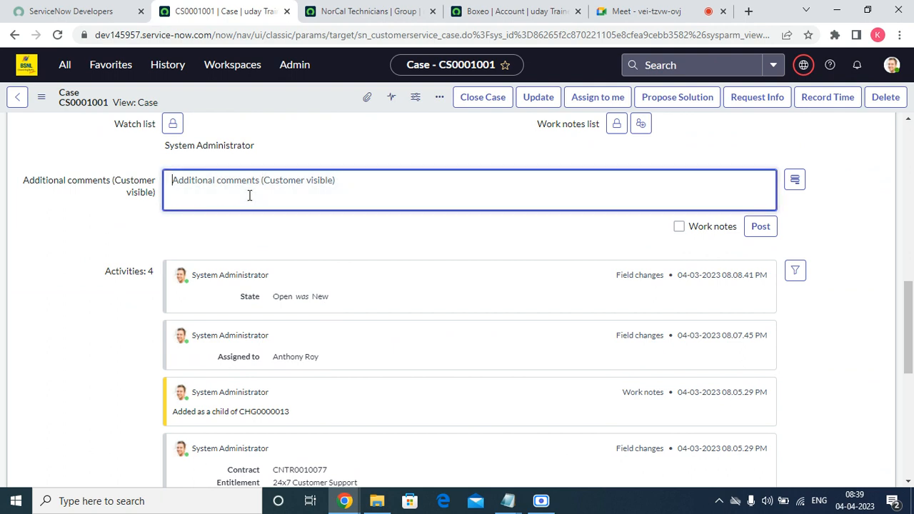
text(Pl)
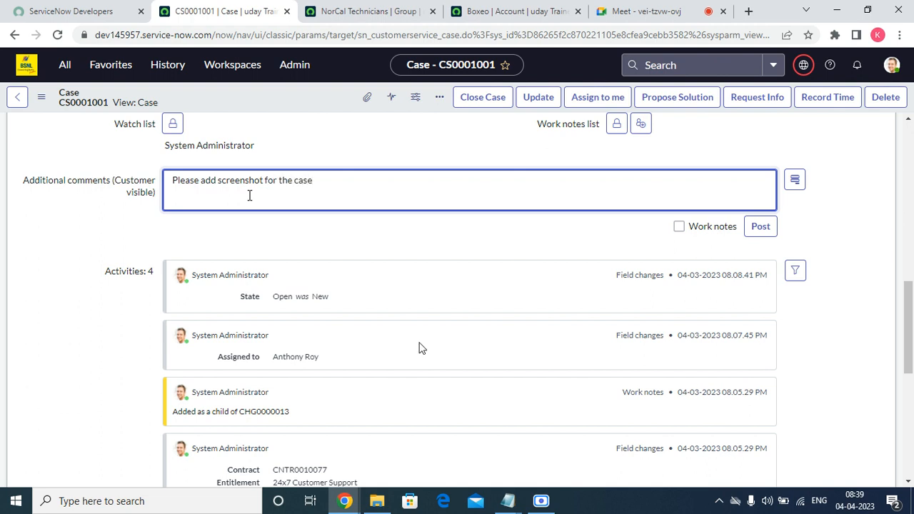
click(757, 97)
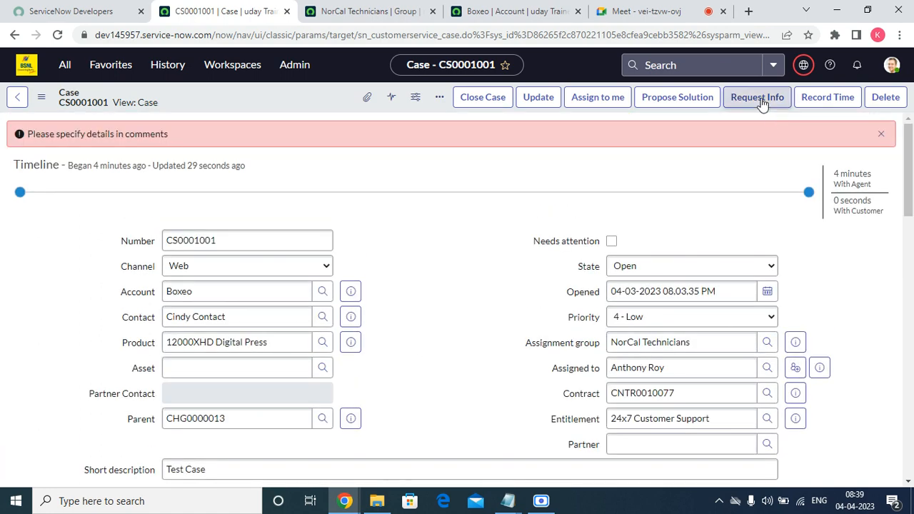
click(761, 100)
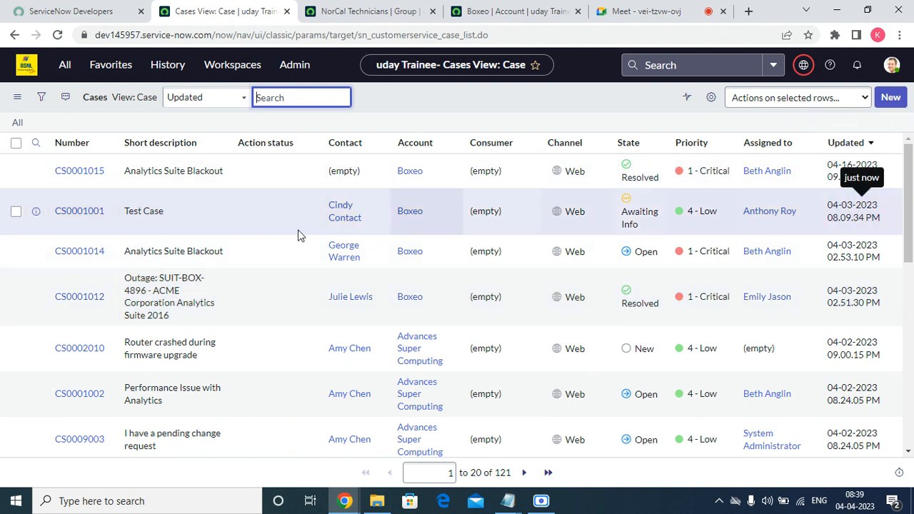
Open case CS0001001 from the list and reload its form from the header menu
click(79, 216)
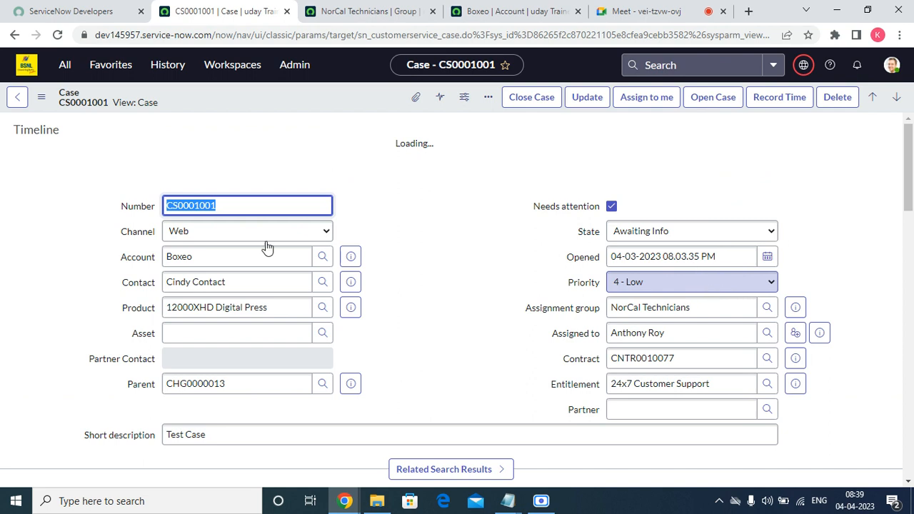
mouse_move(80, 153)
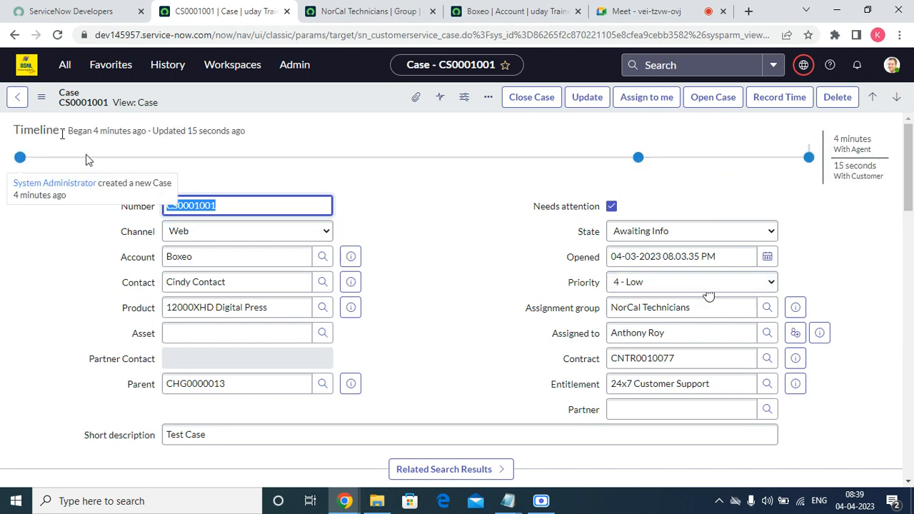
drag(83, 132, 152, 142)
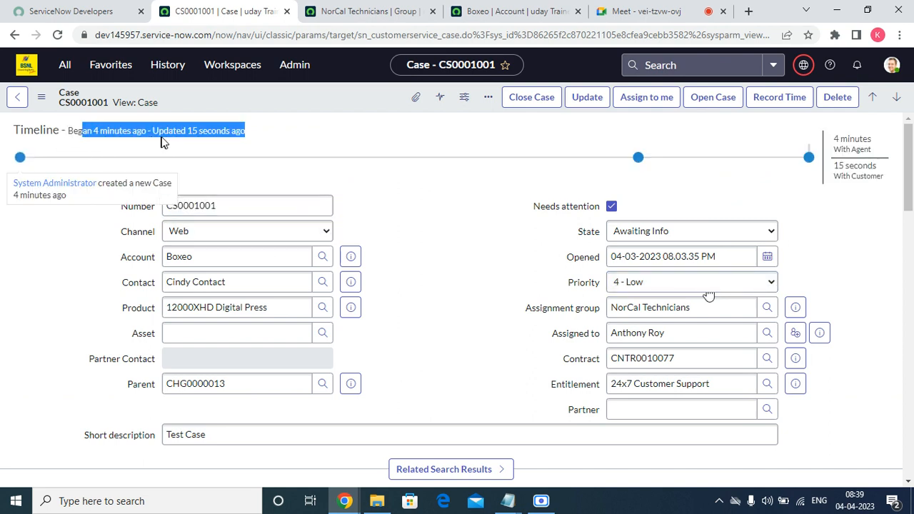
click(868, 152)
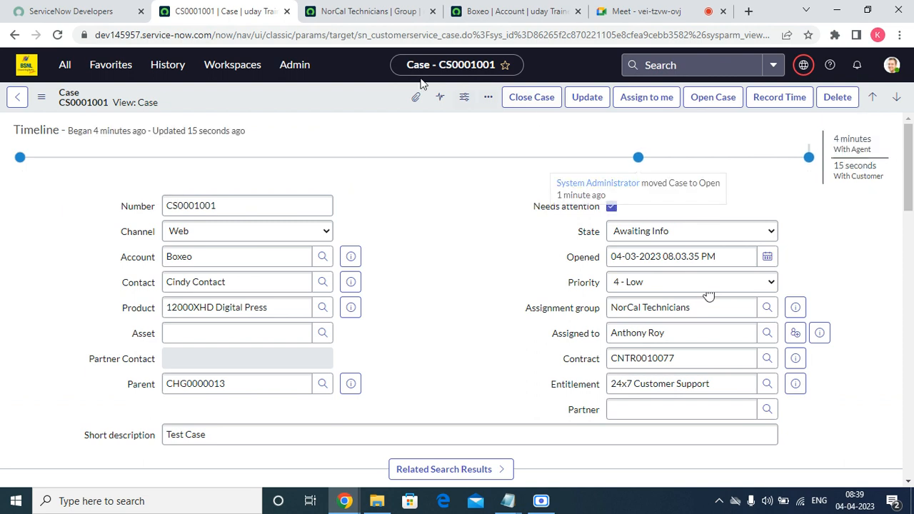
right_click(359, 94)
click(414, 395)
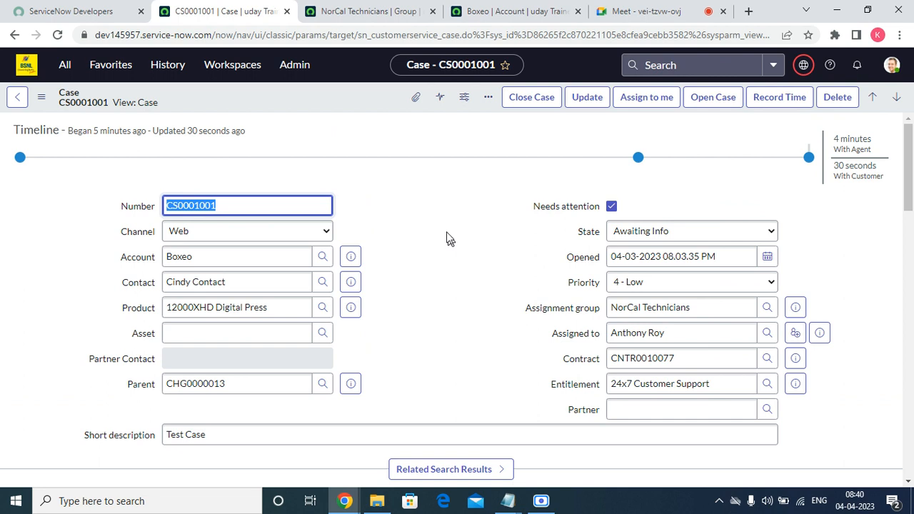
Reopen CS0001001 from the list and reload the case form once more
click(720, 258)
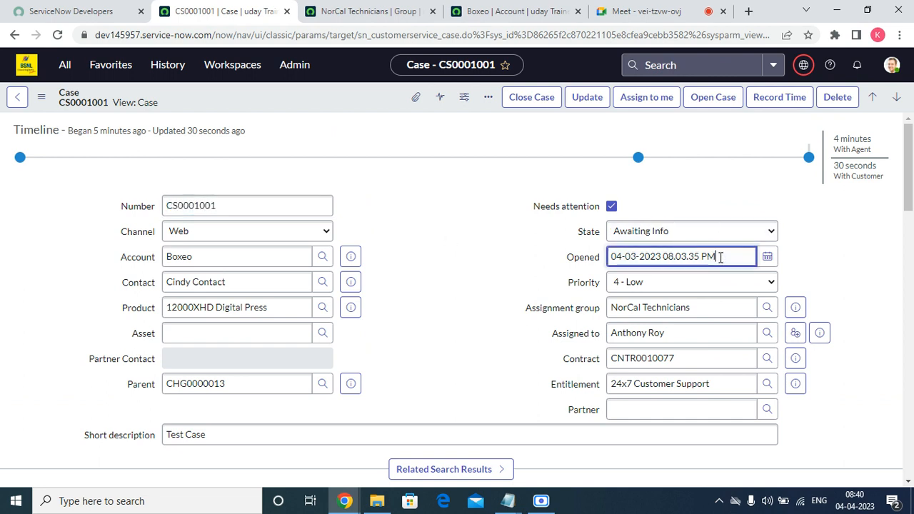
click(712, 99)
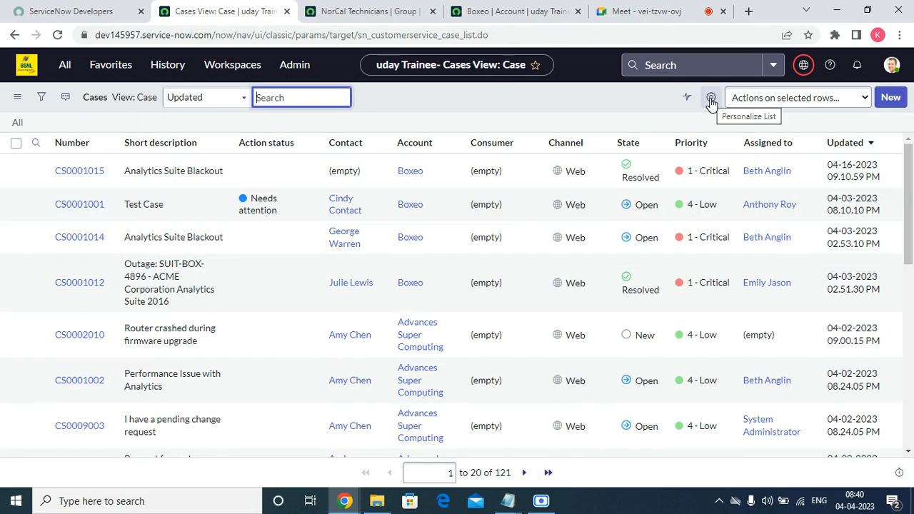
click(76, 212)
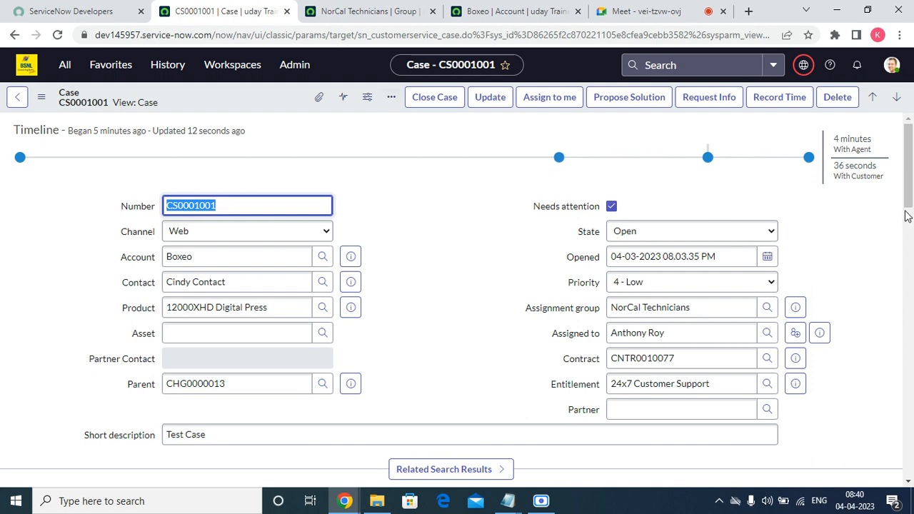
drag(909, 187, 909, 270)
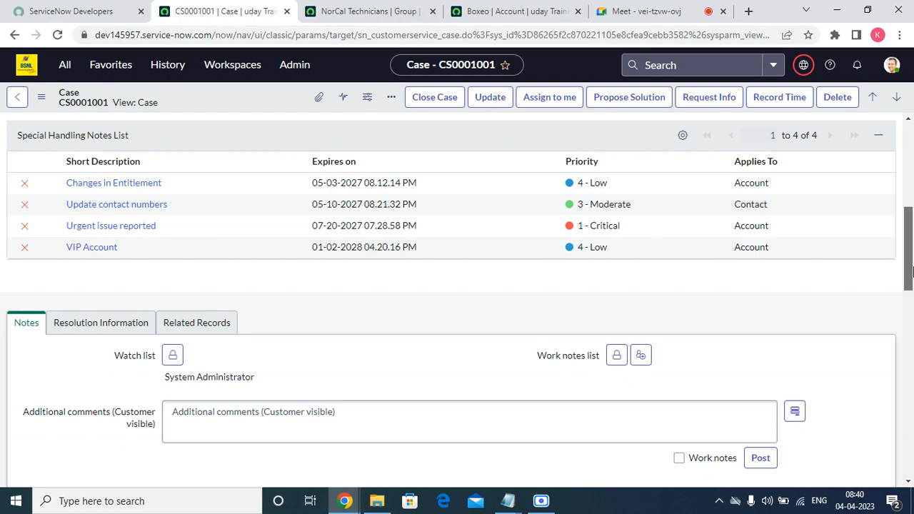
drag(913, 271, 911, 180)
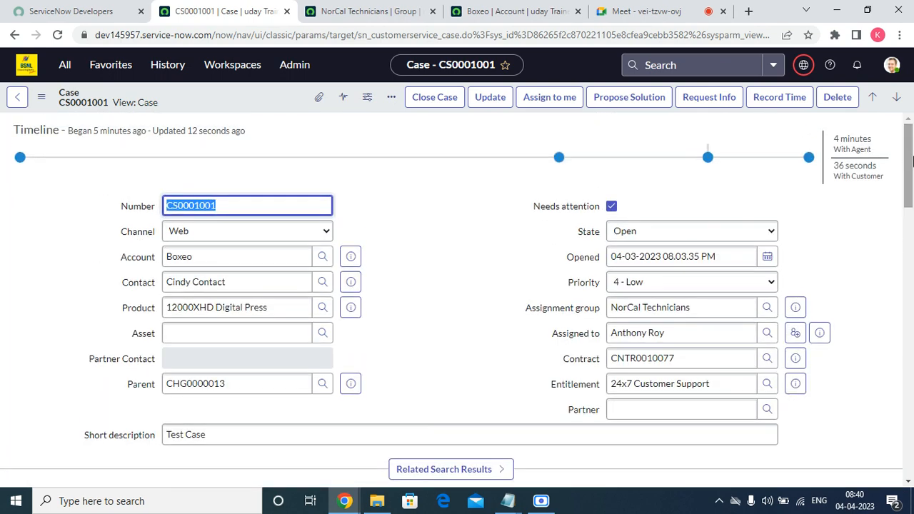
right_click(275, 95)
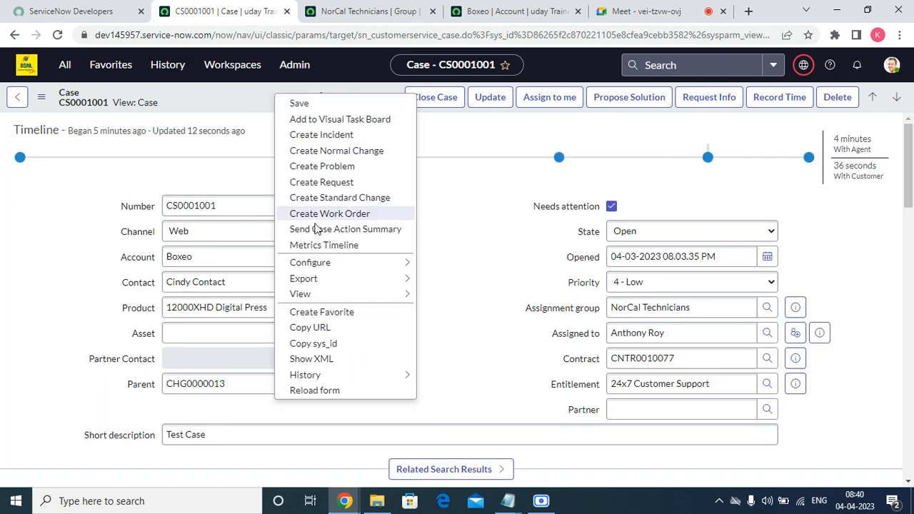
click(322, 392)
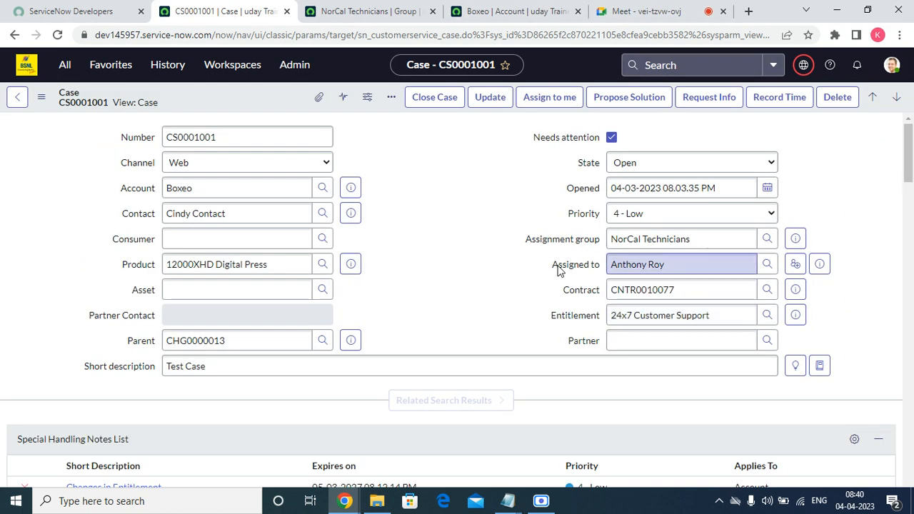
Scroll to the related lists and display the case's Tasks list, which is empty
scroll(532, 266, down, 15)
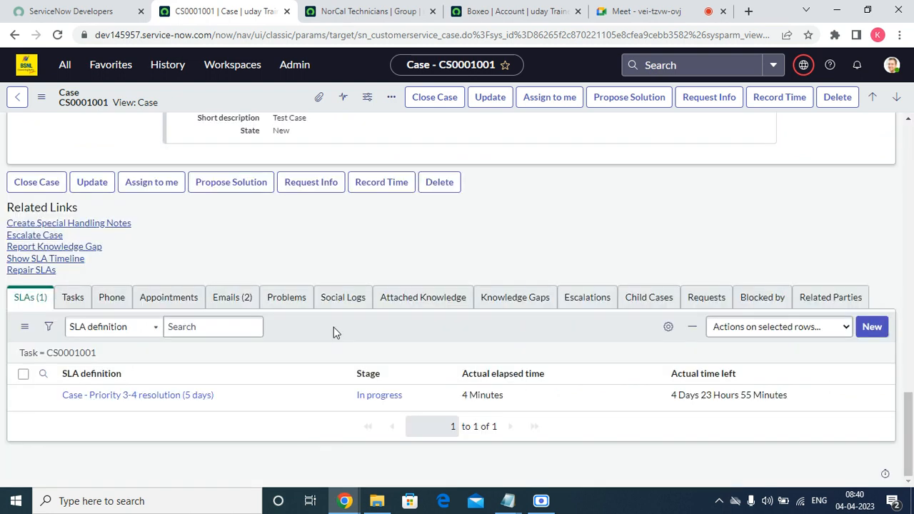
click(186, 327)
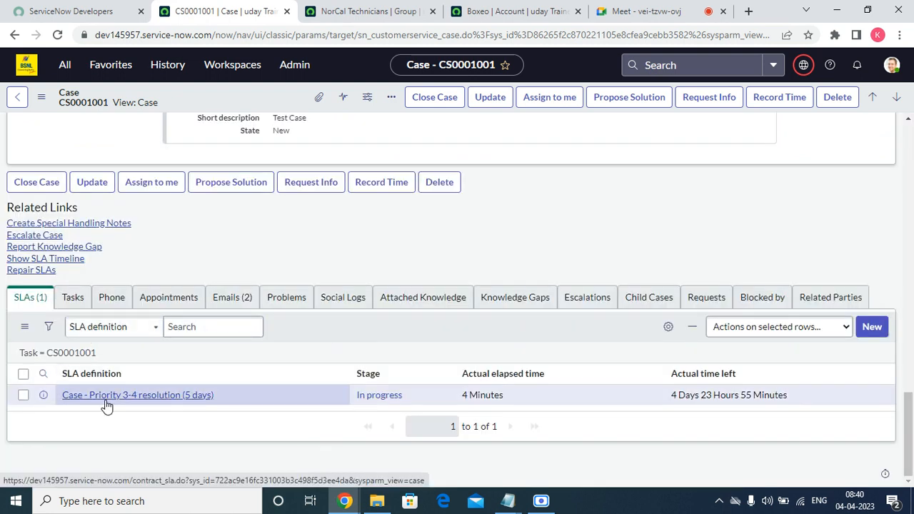
click(73, 297)
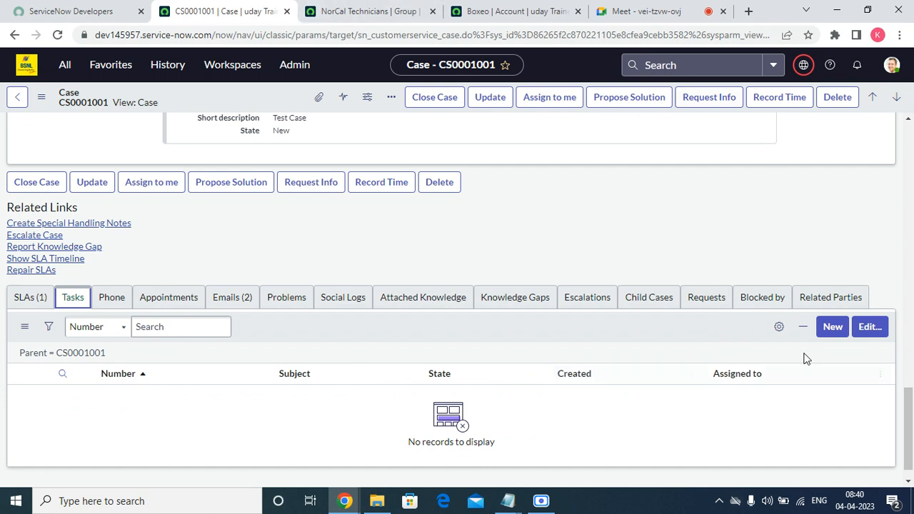
Start a new task for CS0001001 and pick its Assigned to user from the lookup
click(825, 334)
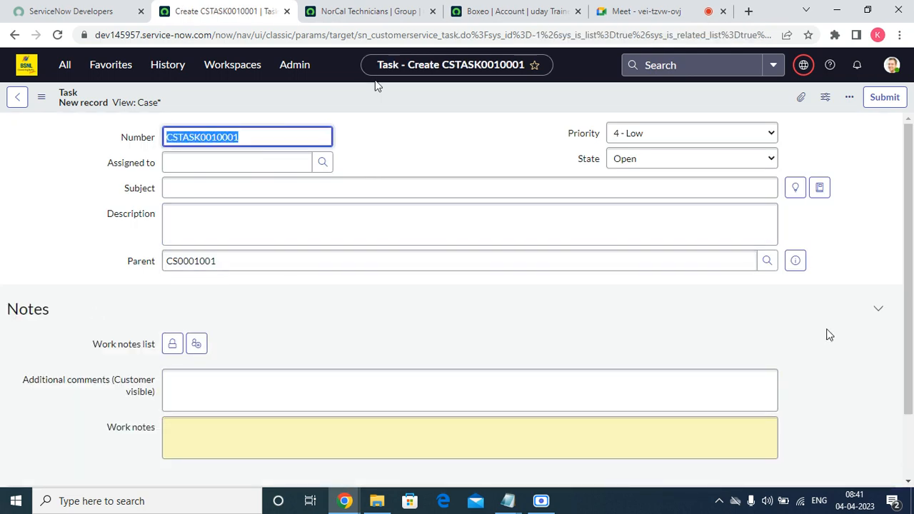
drag(356, 34, 464, 36)
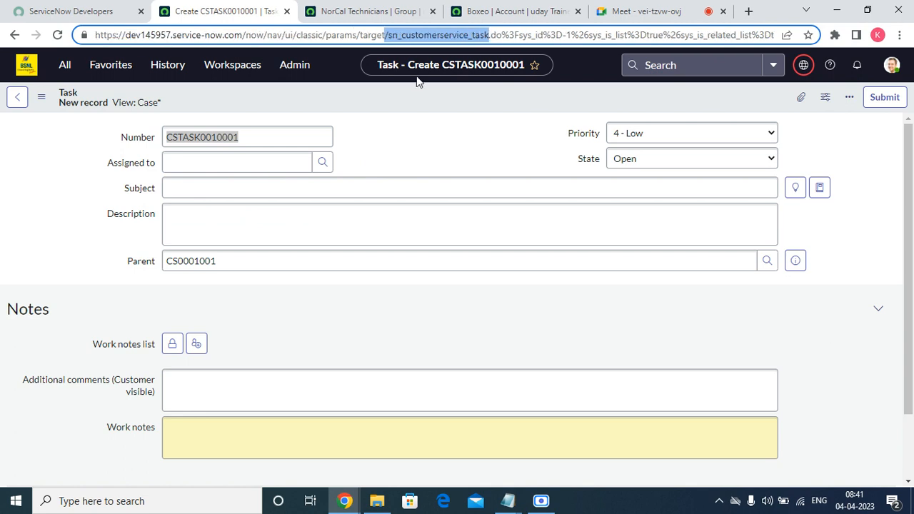
click(332, 164)
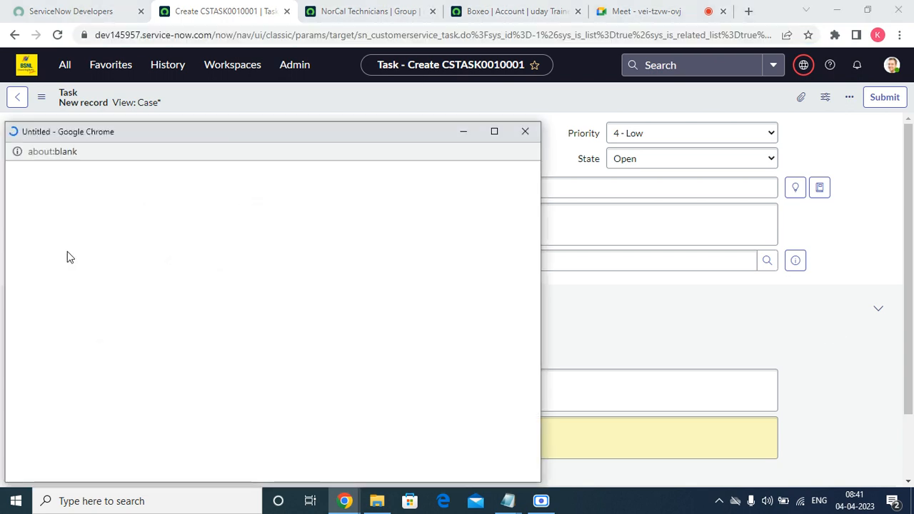
click(72, 244)
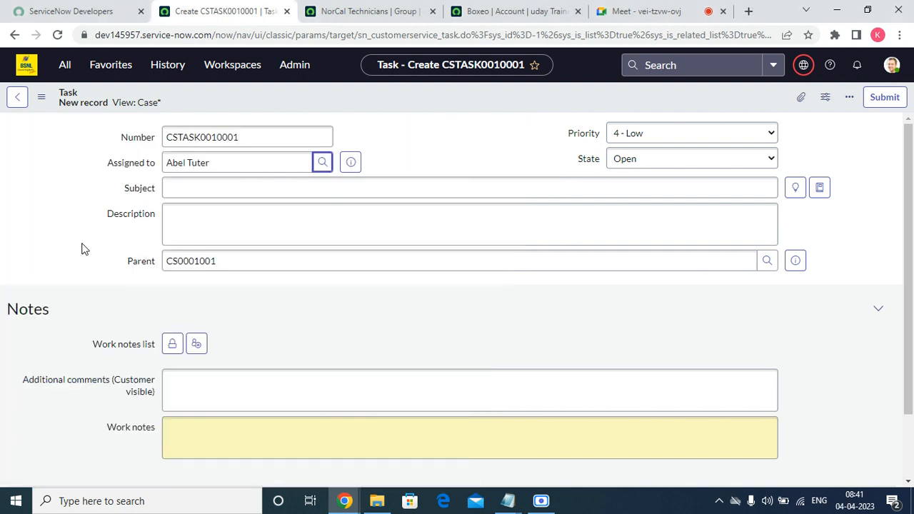
Enter subject 'test' and description 'tew', keep State Open, and submit the task
click(213, 183)
text(t)
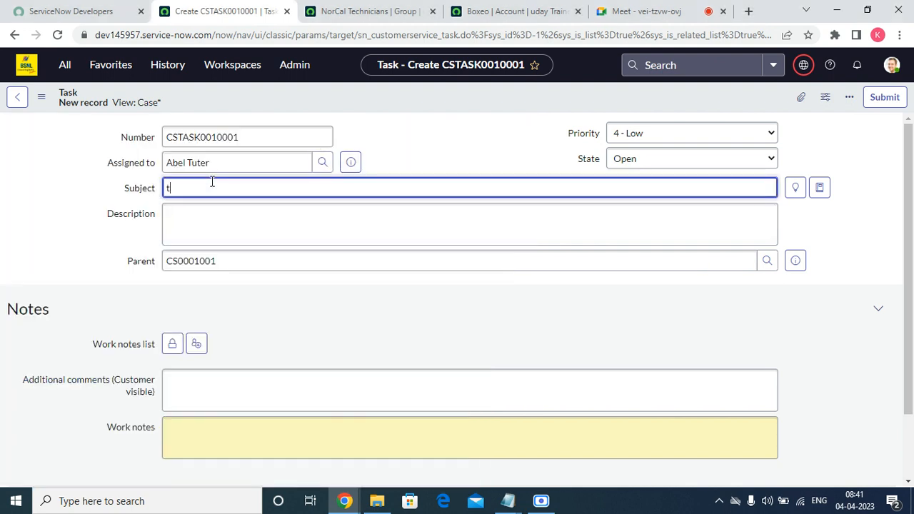
text(est)
click(193, 229)
text(tew)
scroll(470, 396, down, 1)
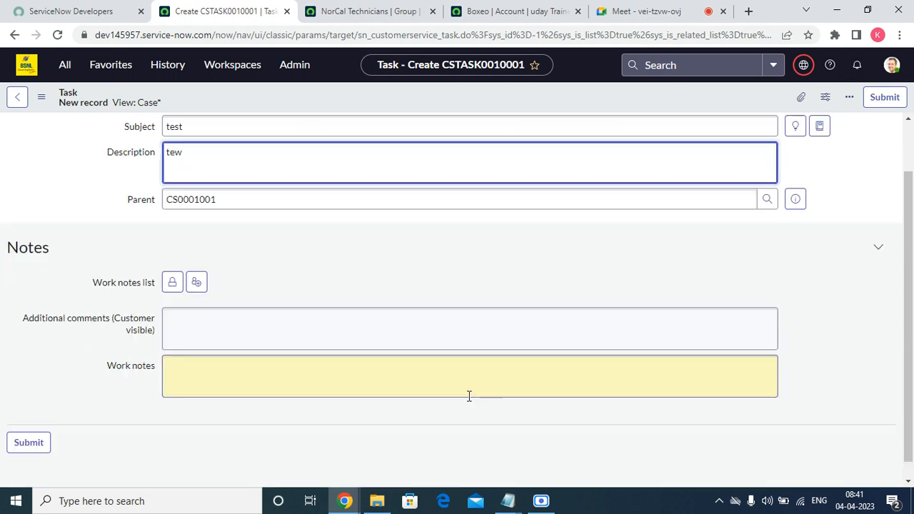
scroll(702, 245, up, 1)
click(736, 158)
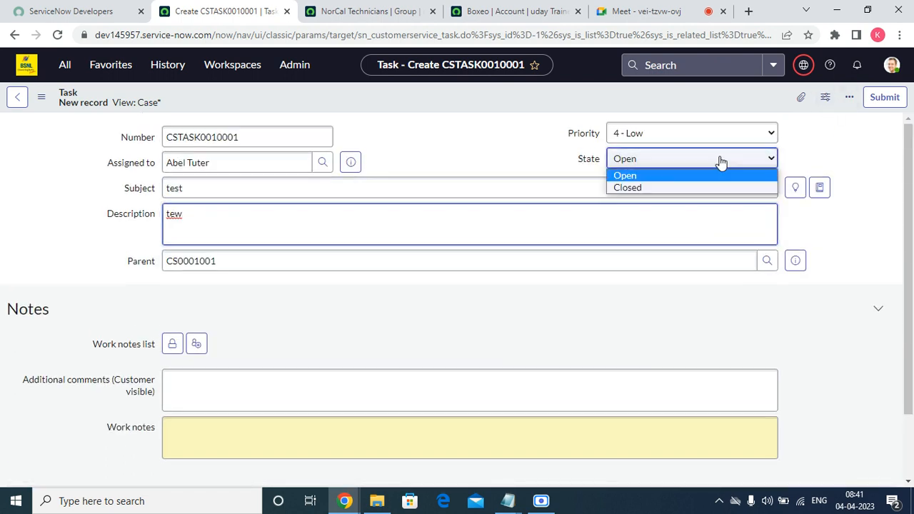
click(736, 153)
click(886, 98)
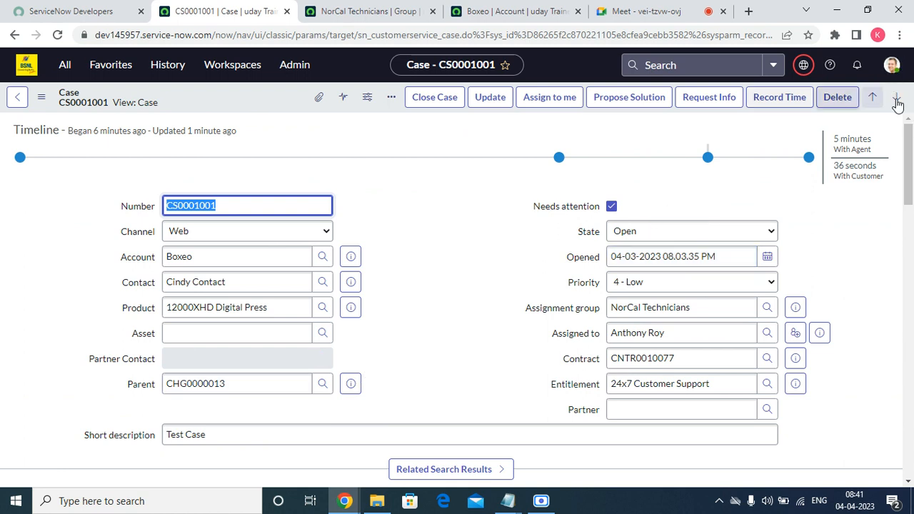
Browse the Phone, Appointments, Emails and Problems lists, then open Edit on the Problems list
drag(911, 171, 911, 443)
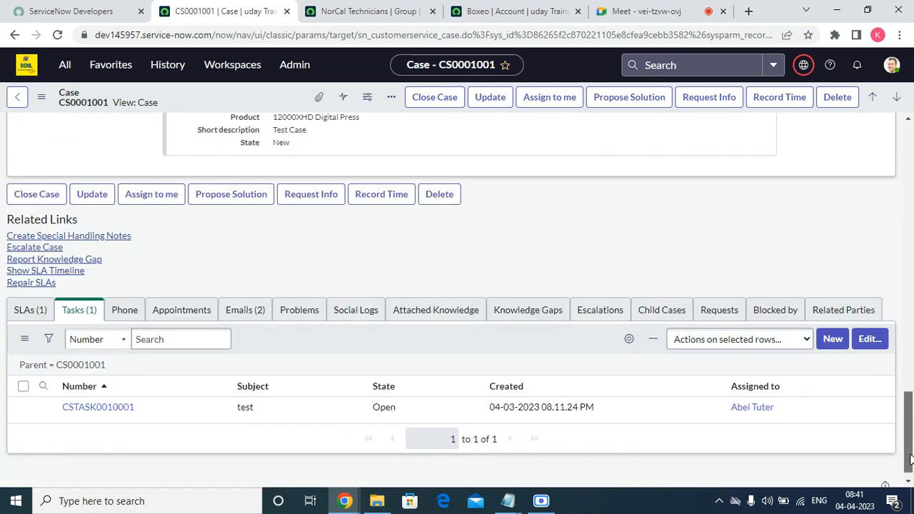
click(128, 303)
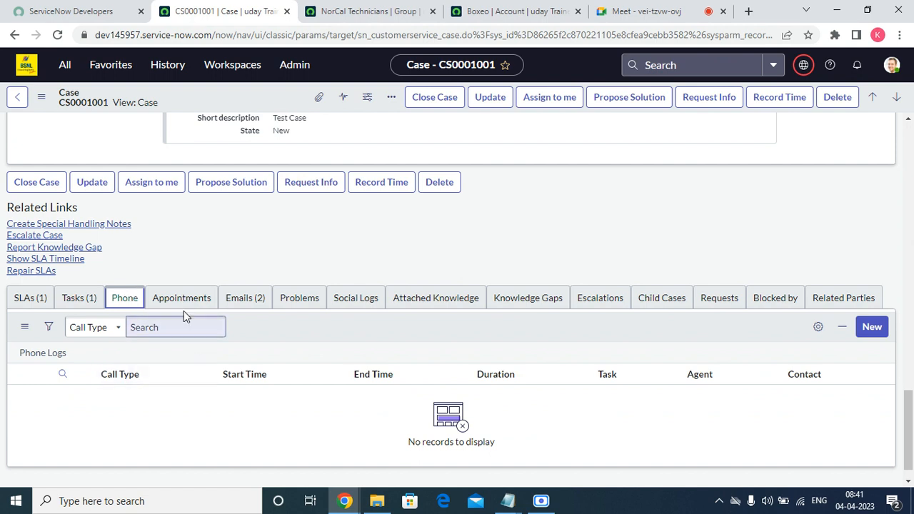
click(184, 304)
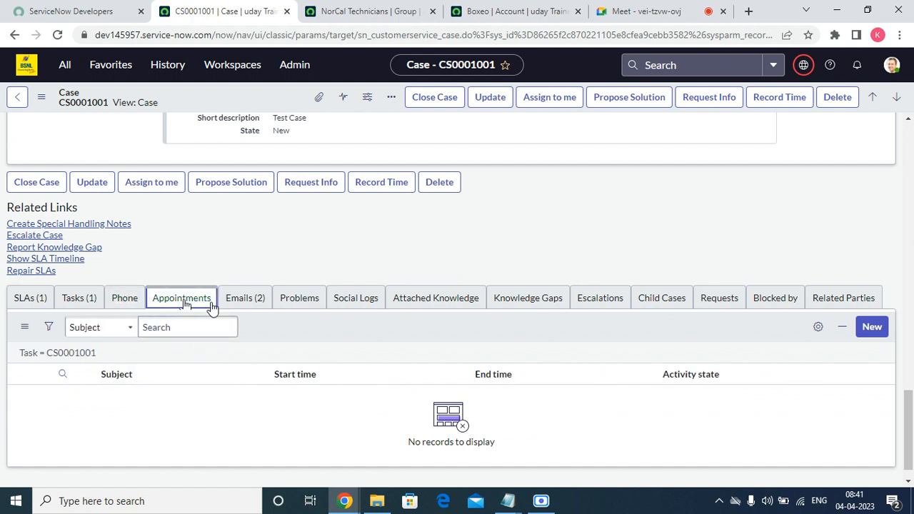
click(246, 303)
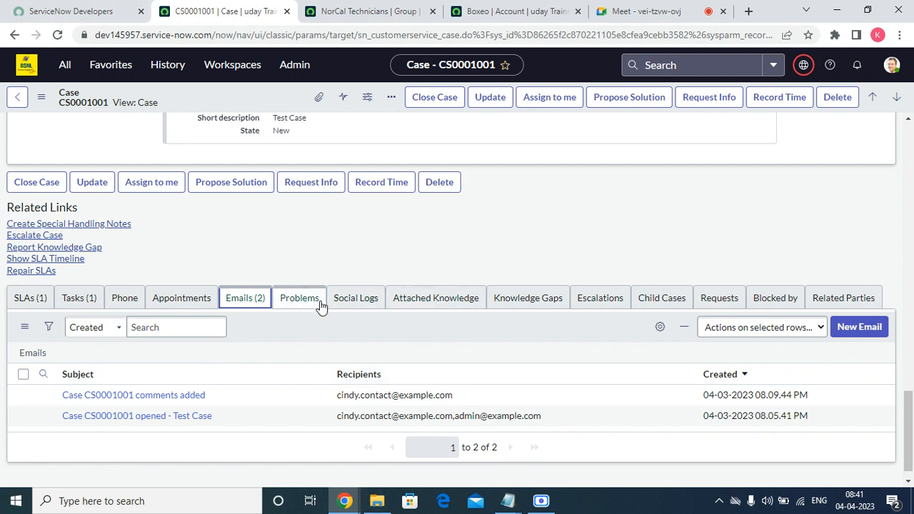
click(300, 298)
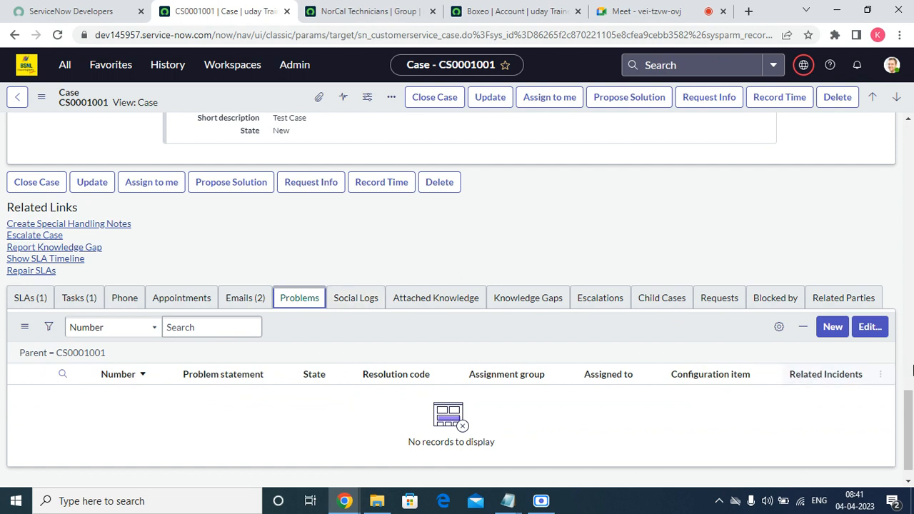
click(868, 332)
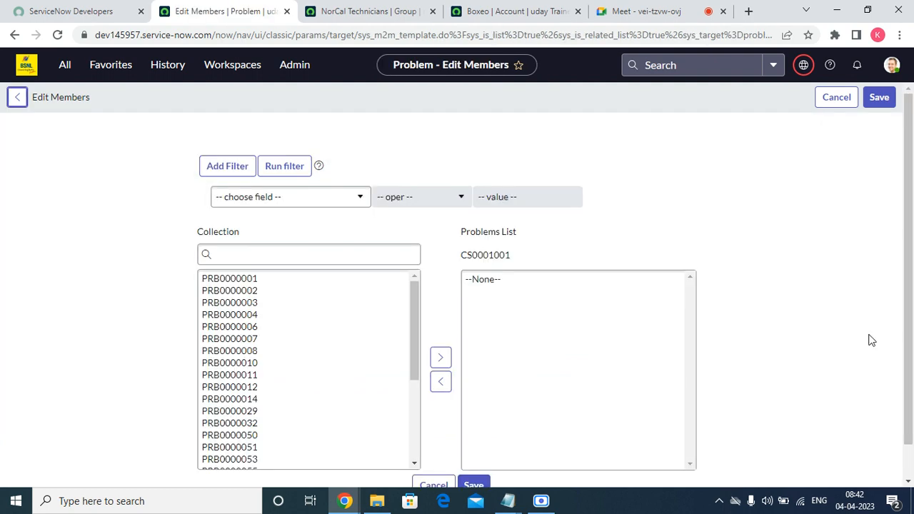
Cancel the Problems Edit Members page without linking any problem, returning to CS0001001
scroll(258, 240, down, 1)
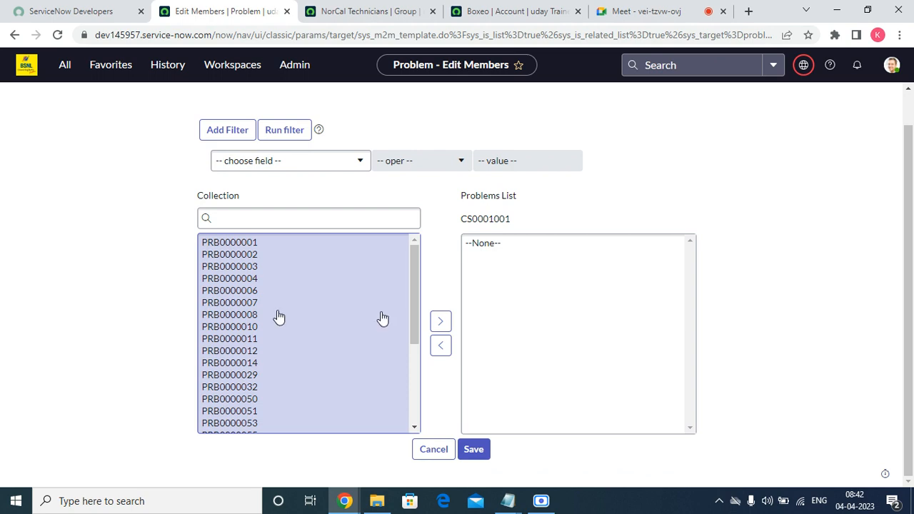
click(422, 455)
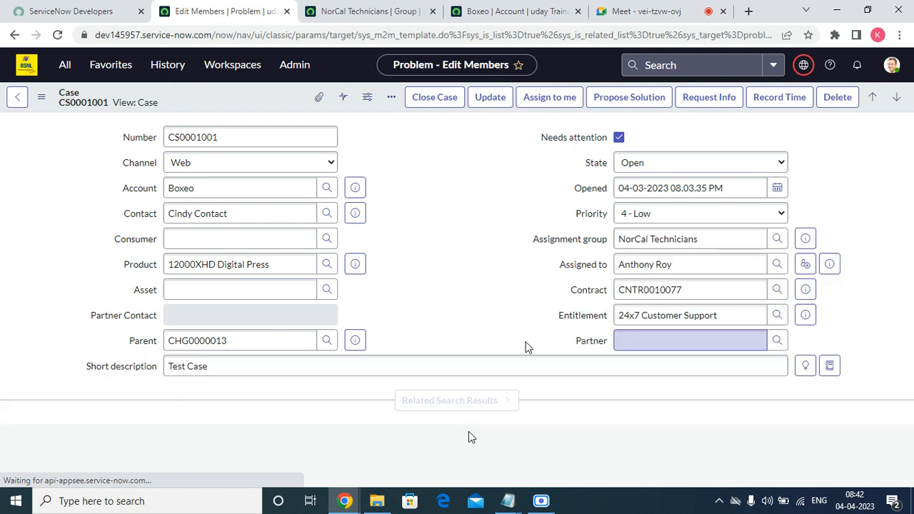
scroll(527, 347, down, 15)
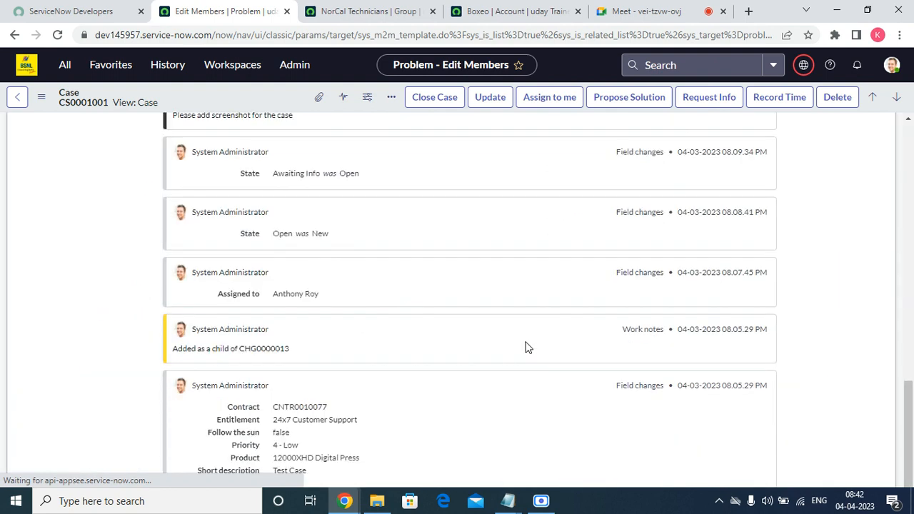
scroll(3, 358, down, 1)
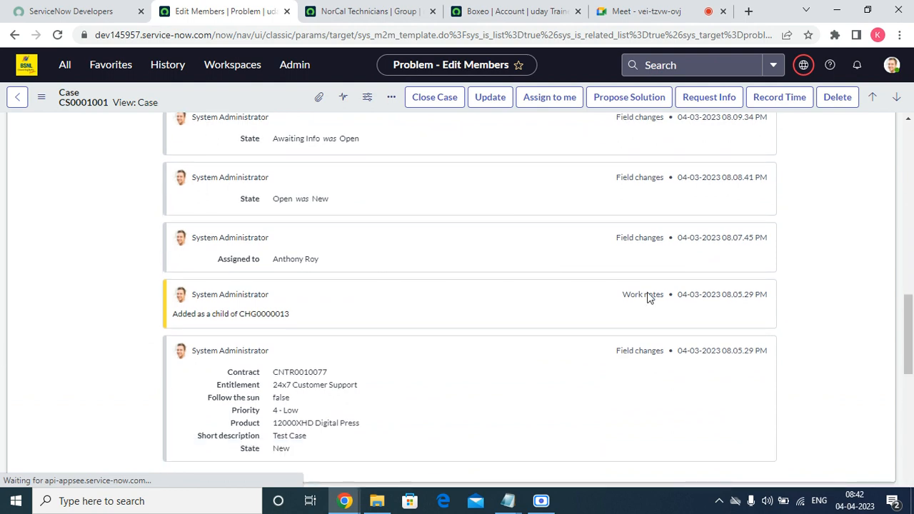
scroll(911, 299, down, 10)
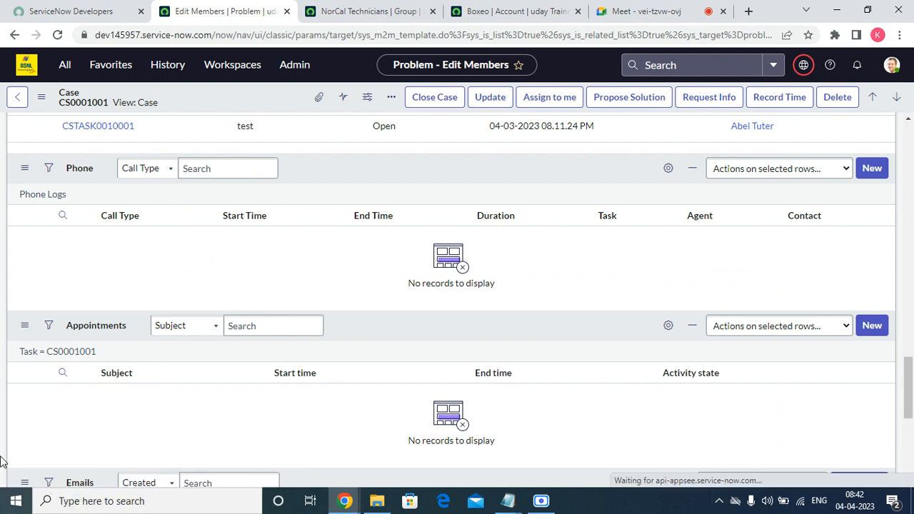
scroll(526, 315, up, 20)
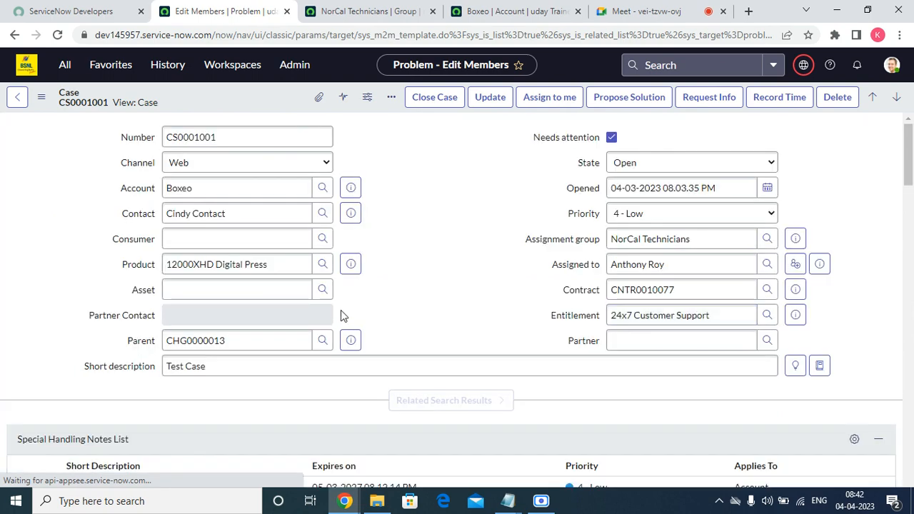
scroll(341, 310, down, 20)
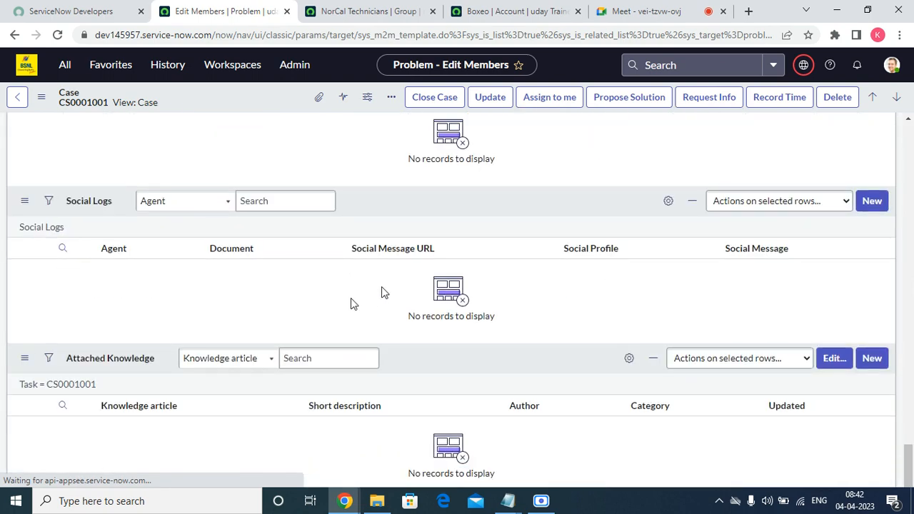
scroll(535, 269, up, 20)
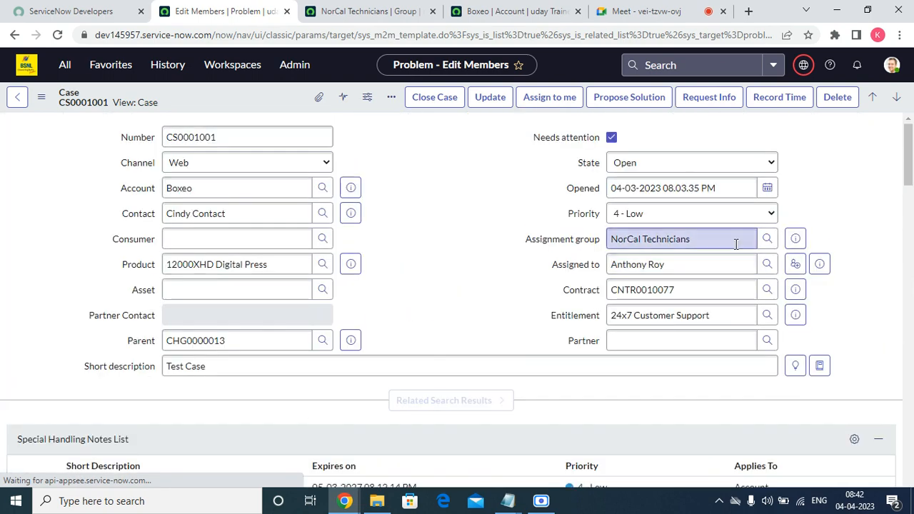
scroll(486, 247, down, 20)
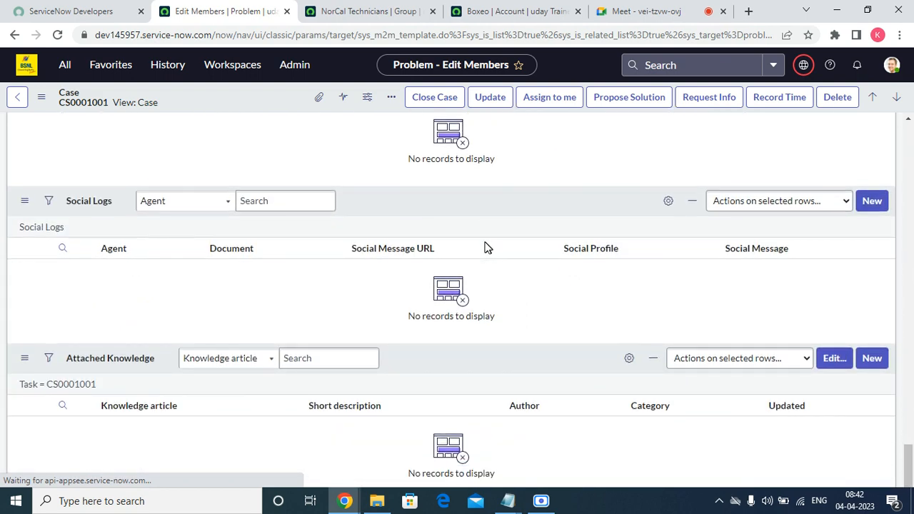
scroll(255, 322, up, 20)
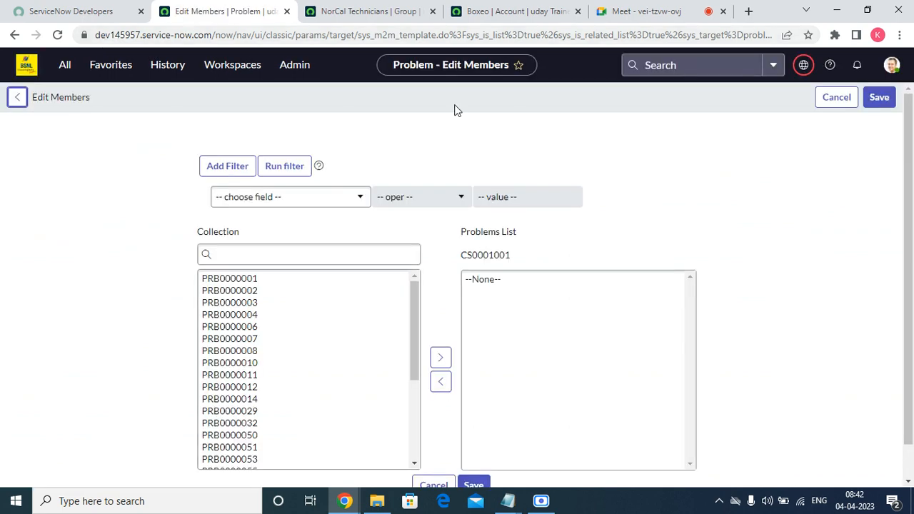
click(850, 106)
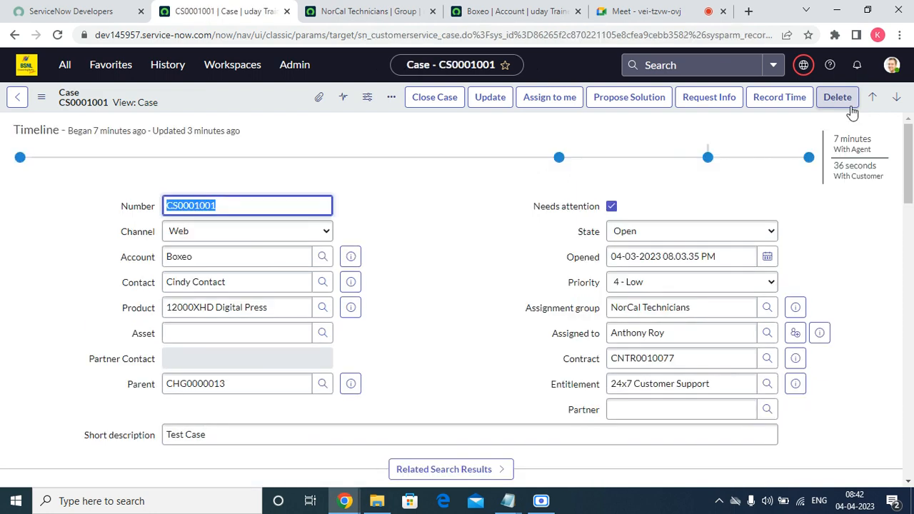
Browse the Social logs, Knowledge, Knowledge Gaps and Escalations lists, then use Escalate Case
scroll(358, 286, down, 15)
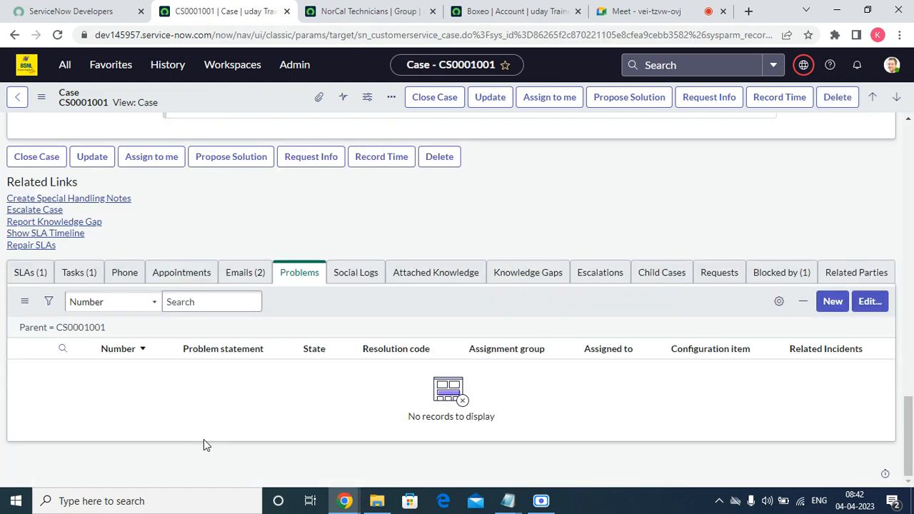
click(343, 278)
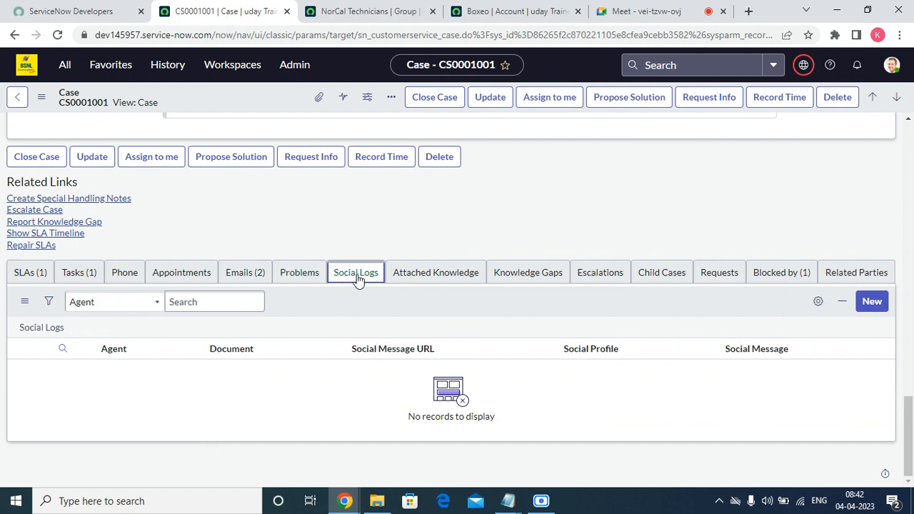
click(450, 277)
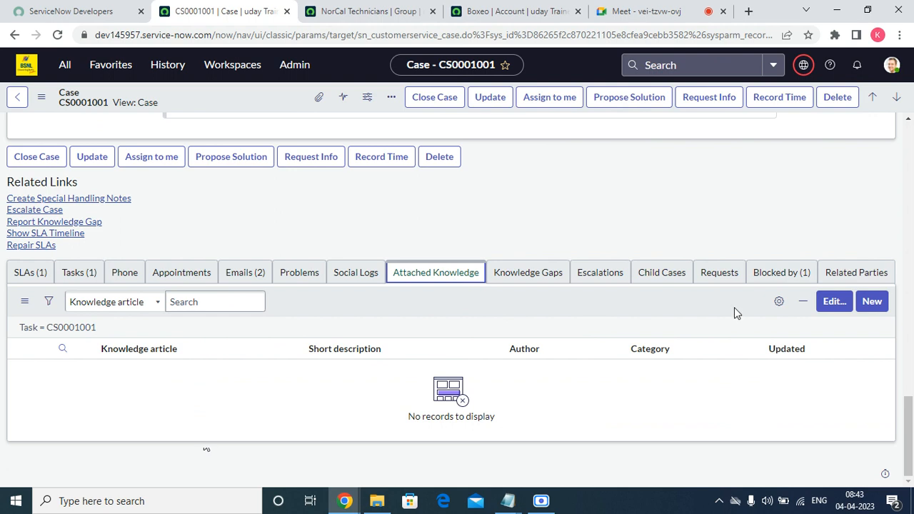
click(532, 277)
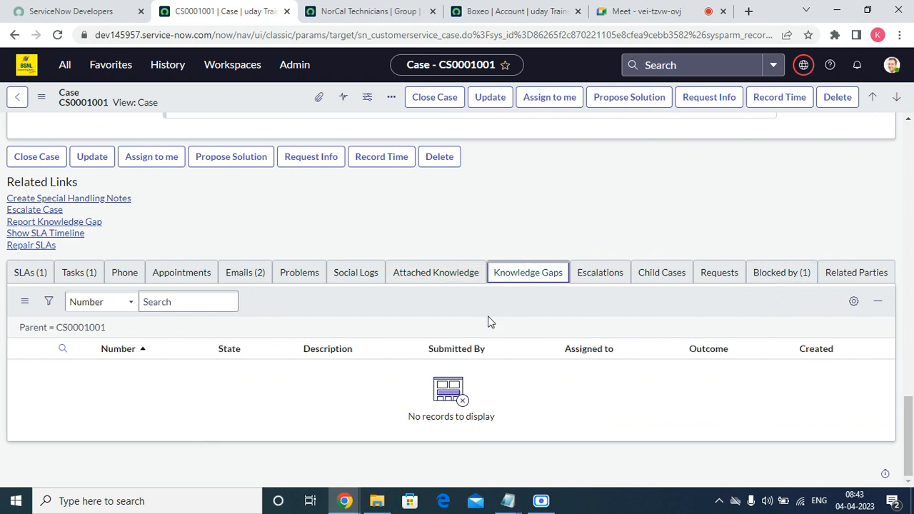
click(590, 279)
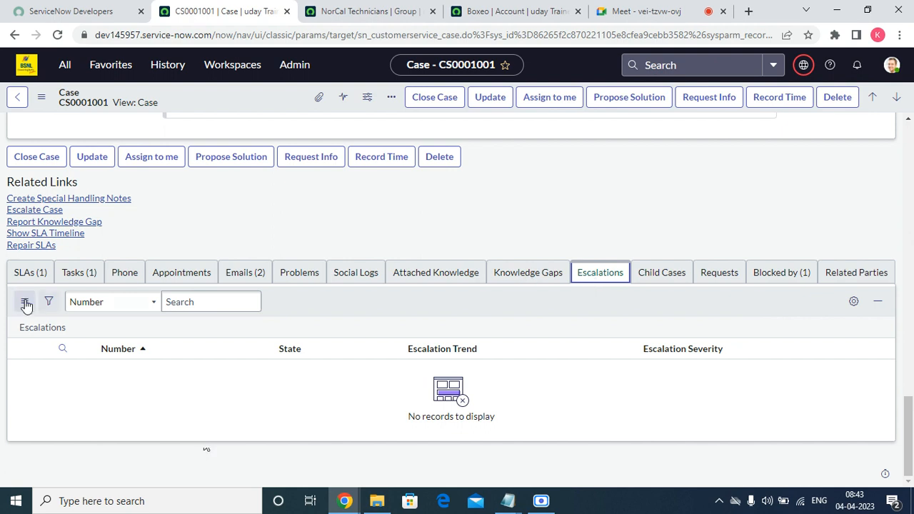
click(28, 214)
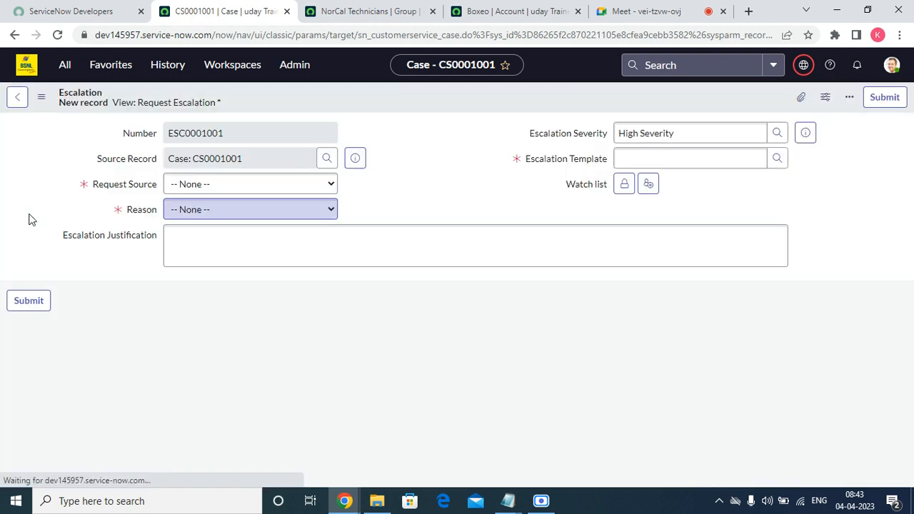
Set Request Source to Customer and Reason to Lack of Progress, then submit ESC0001001
click(260, 190)
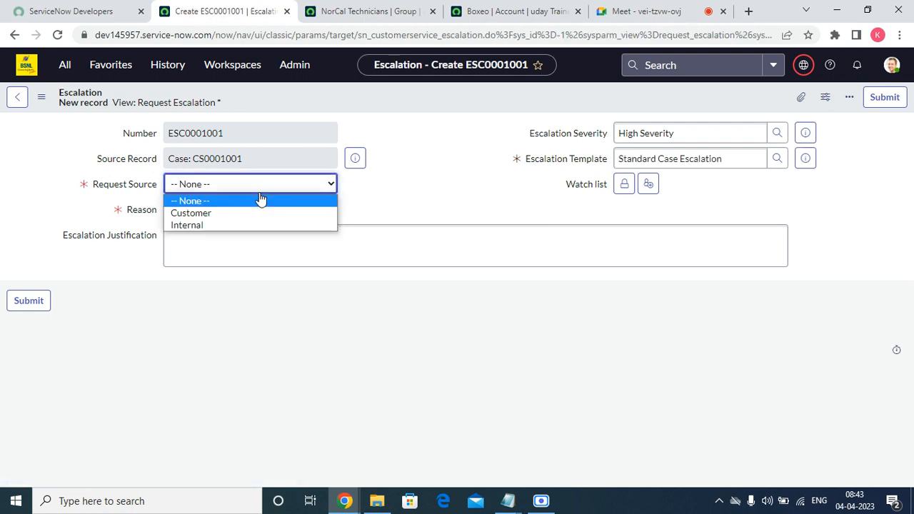
click(250, 213)
click(244, 212)
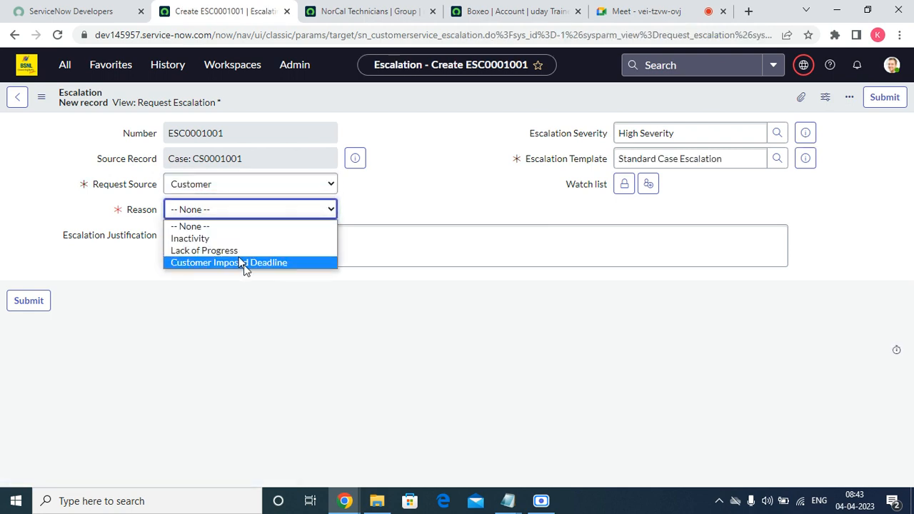
click(236, 250)
click(233, 243)
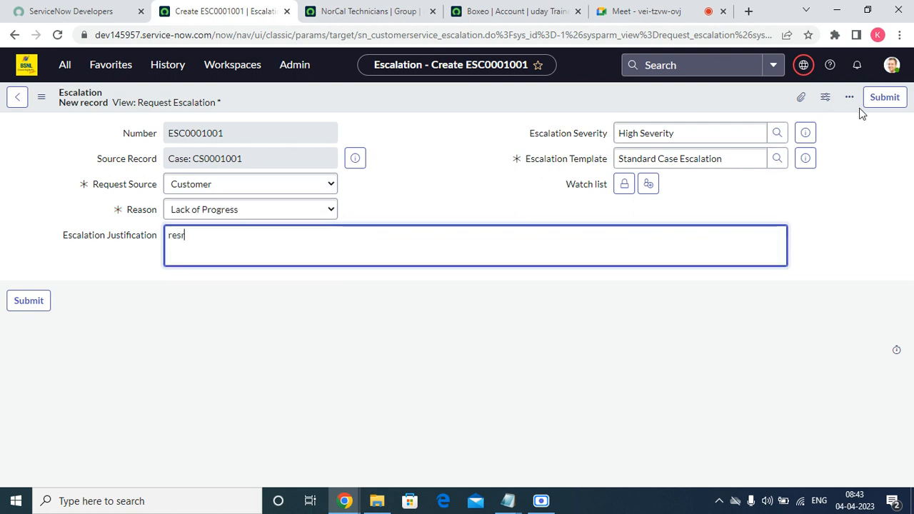
click(880, 90)
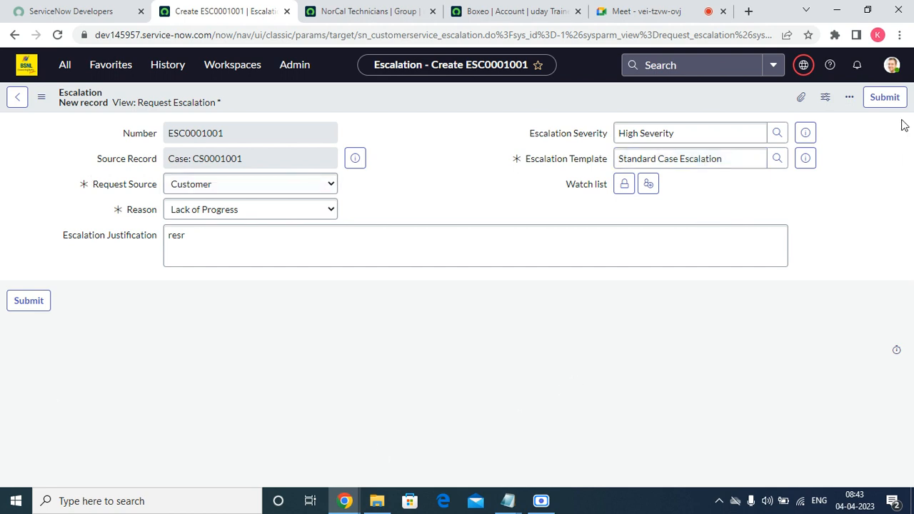
click(885, 98)
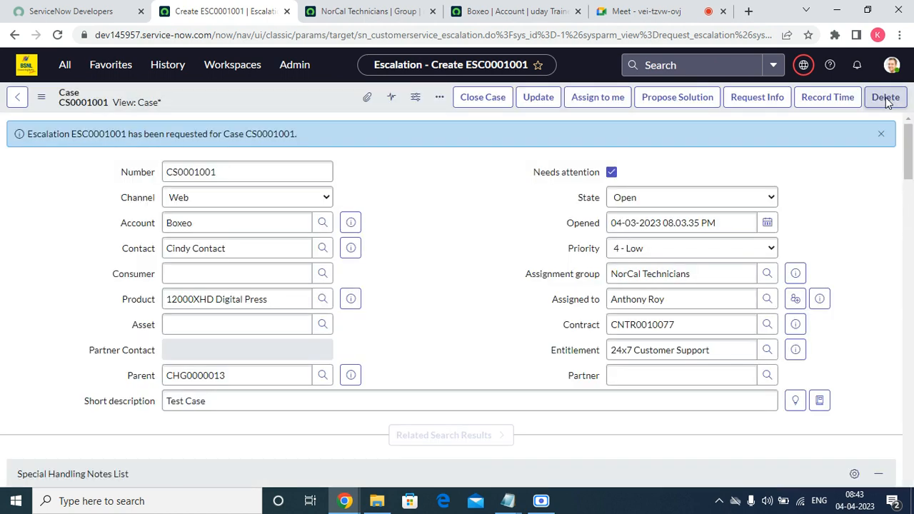
Dismiss the escalation banner, browse Child Cases, Requests and Blocking Tasks, then start a new Related Party
click(882, 134)
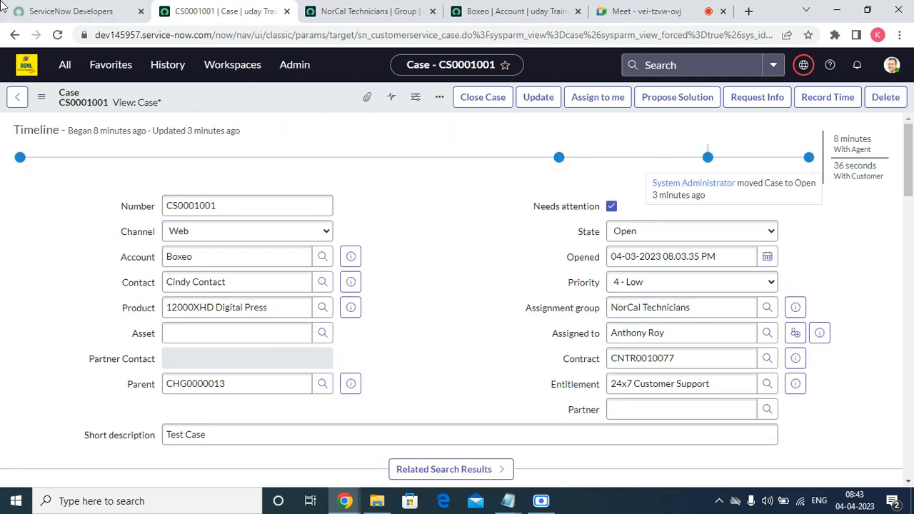
scroll(884, 438, down, 15)
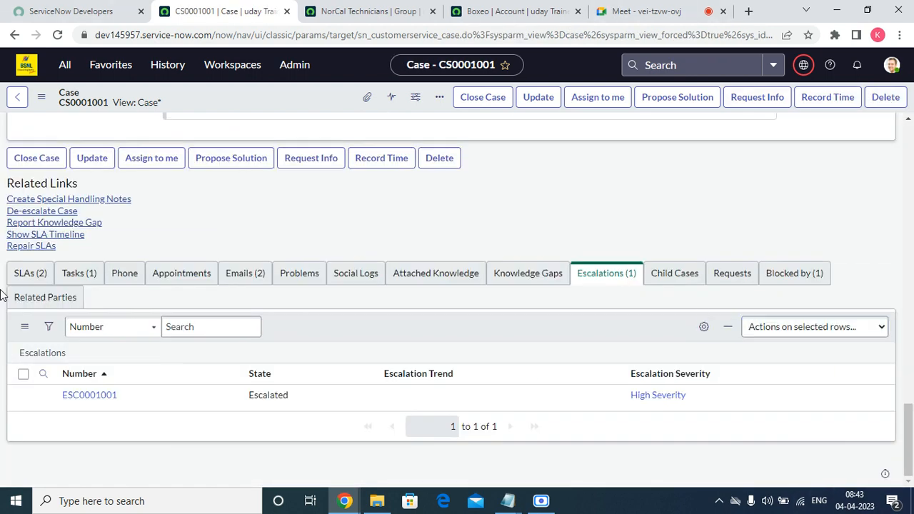
click(664, 276)
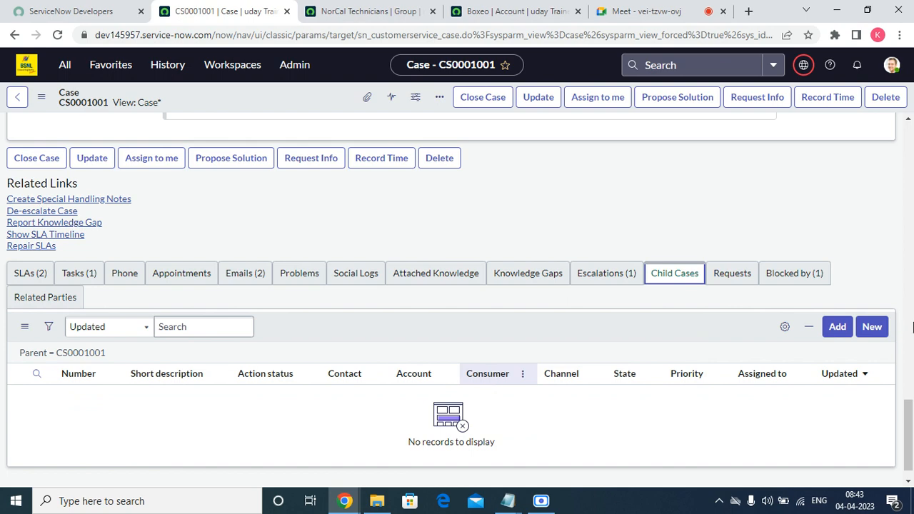
mouse_move(910, 425)
mouse_down()
mouse_move(912, 166)
mouse_move(912, 433)
mouse_up()
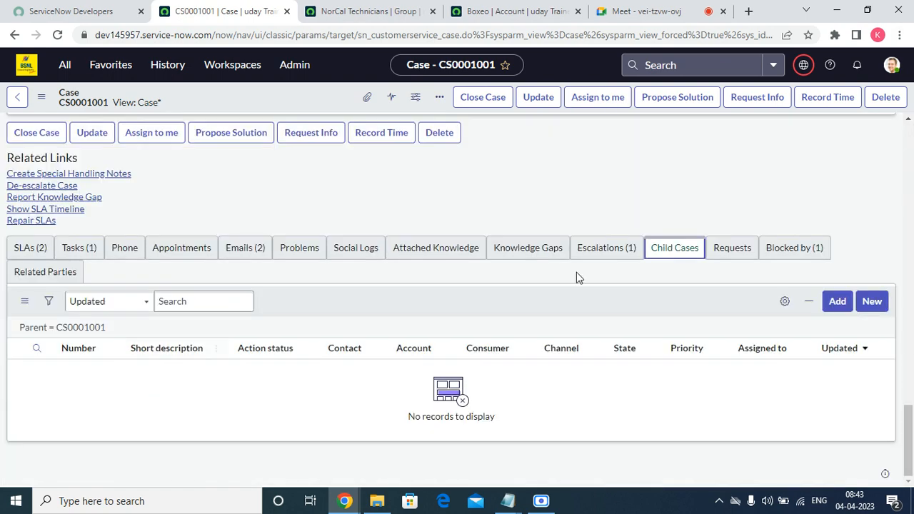
click(736, 249)
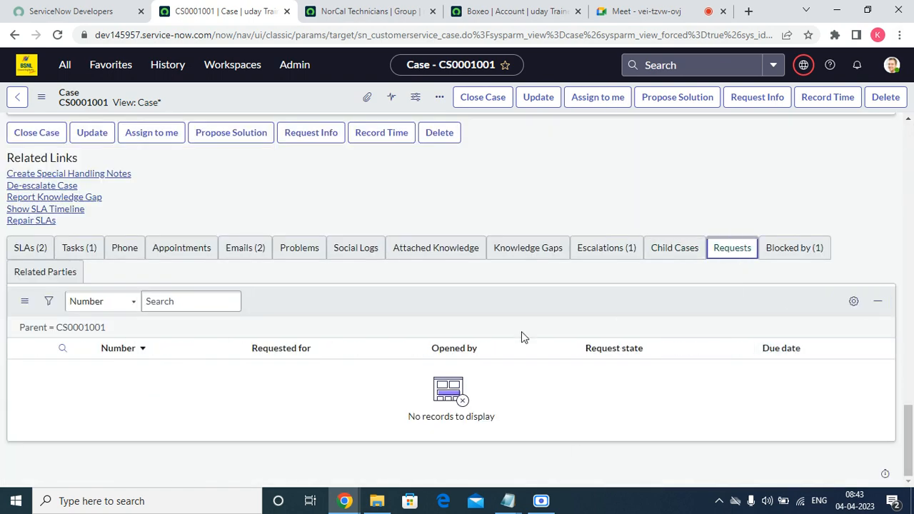
click(803, 248)
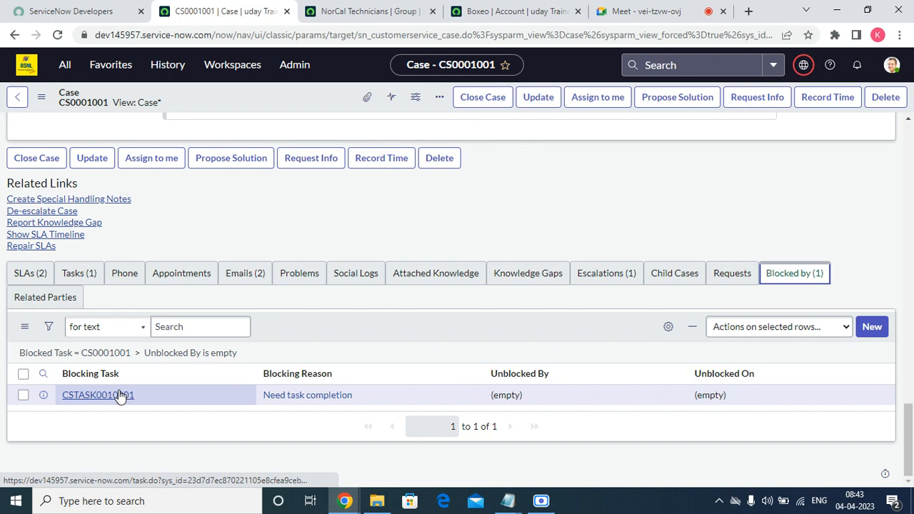
click(11, 301)
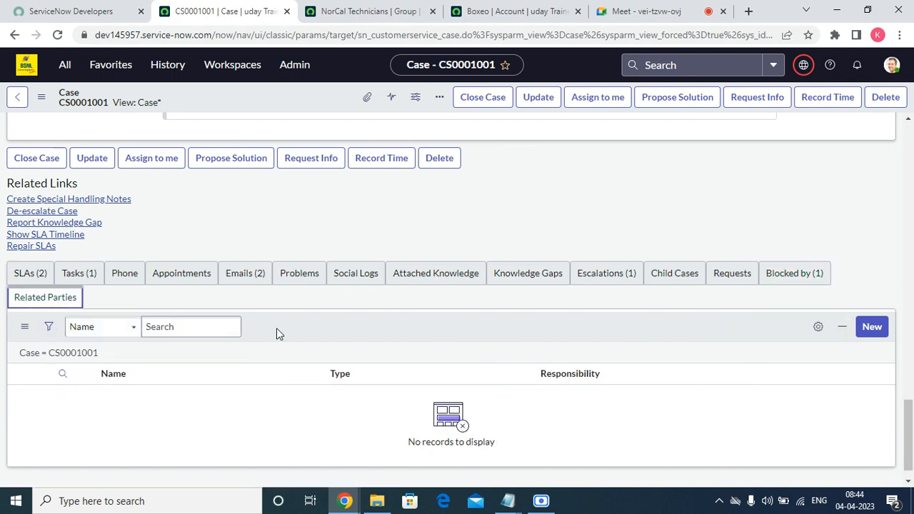
click(881, 329)
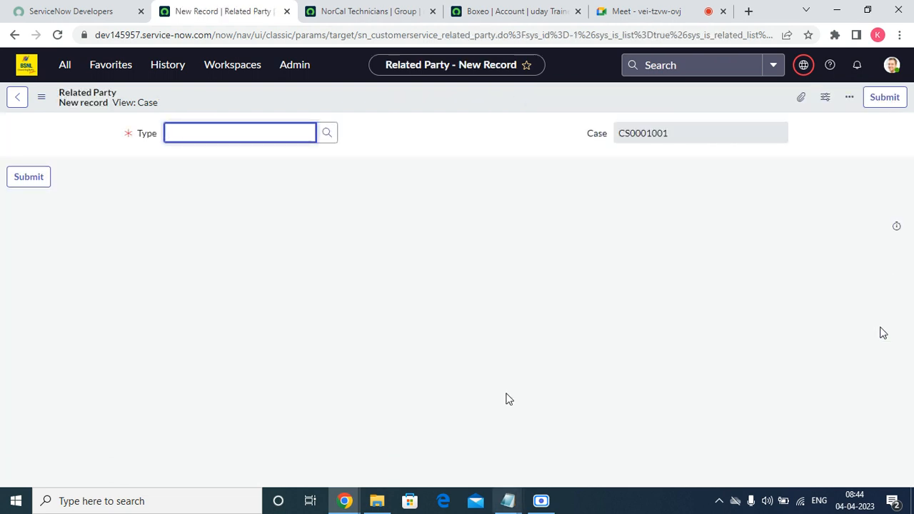
Try Authorized Contact as the related party type, viewing the User lookup without choosing
click(330, 133)
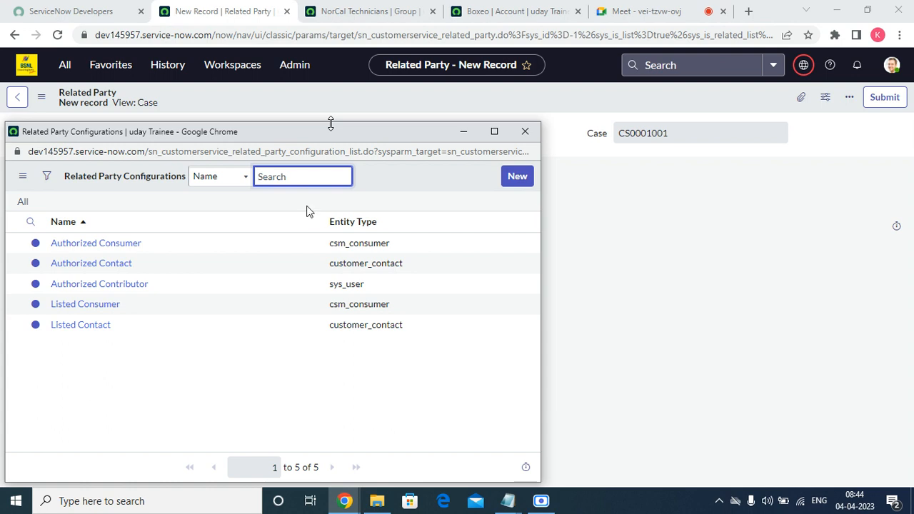
click(71, 266)
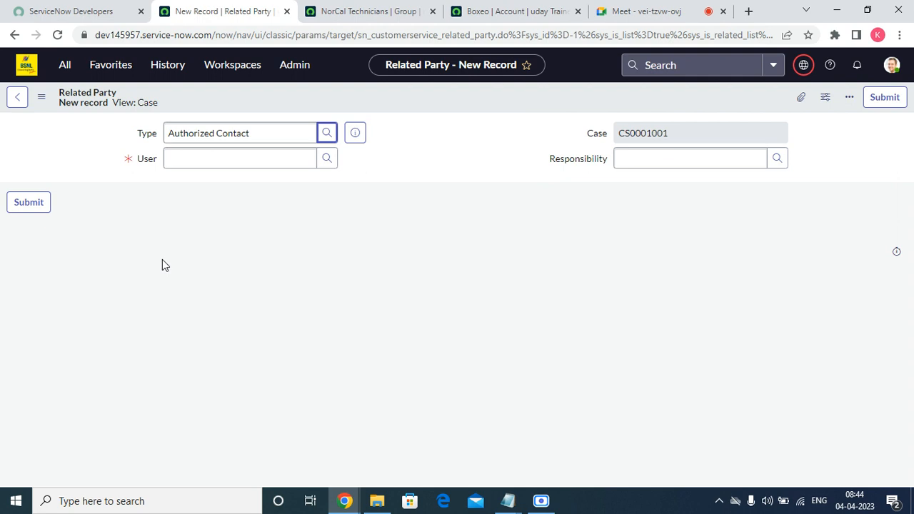
click(691, 159)
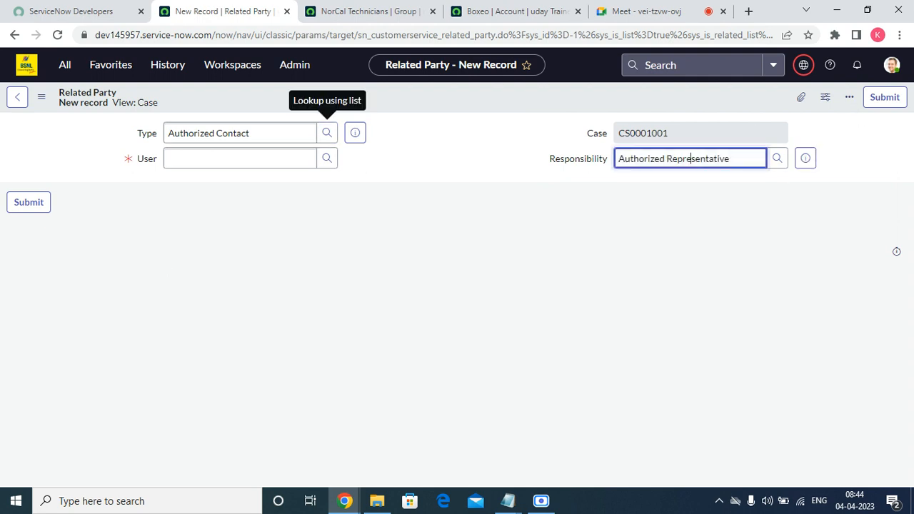
click(323, 160)
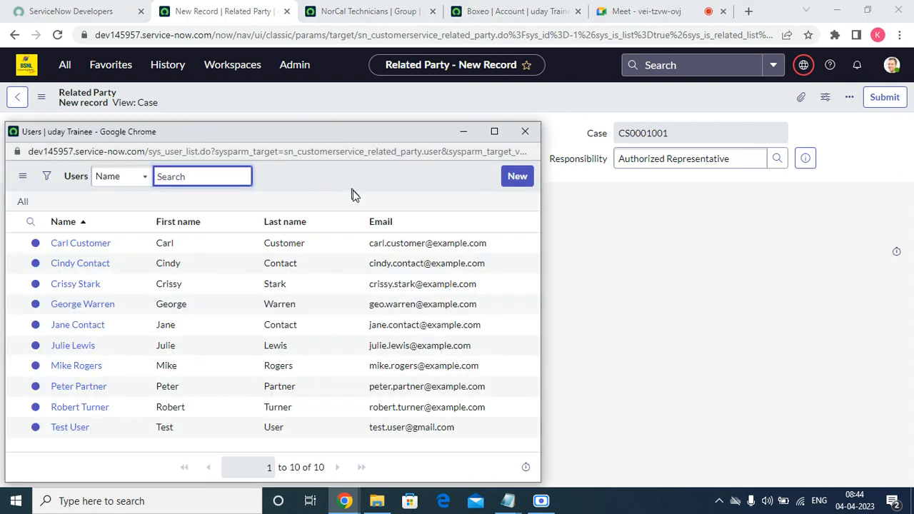
click(525, 131)
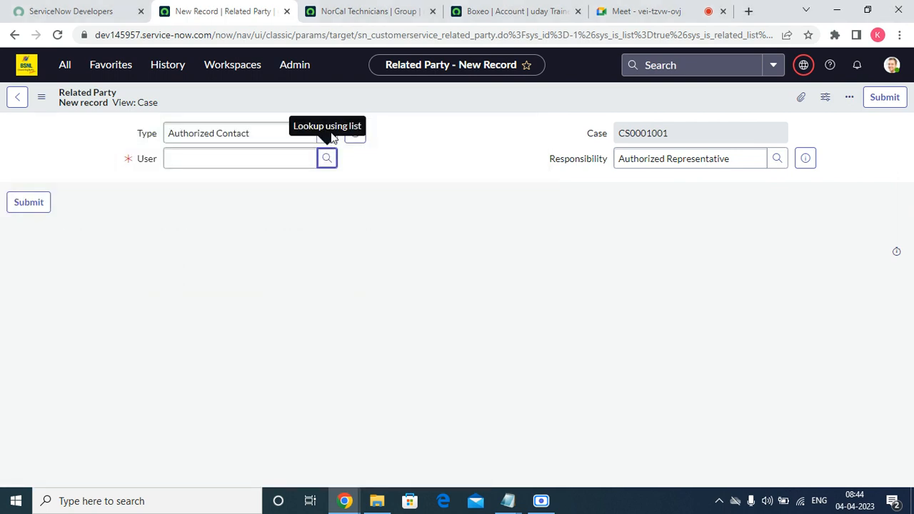
Switch the type to Listed Consumer and browse the Consumer and Responsibility lookups without selecting
click(327, 135)
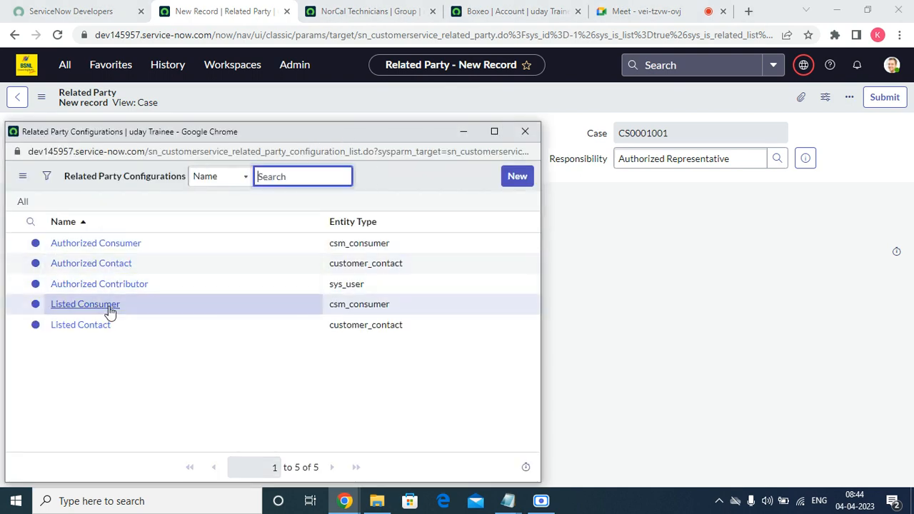
click(110, 307)
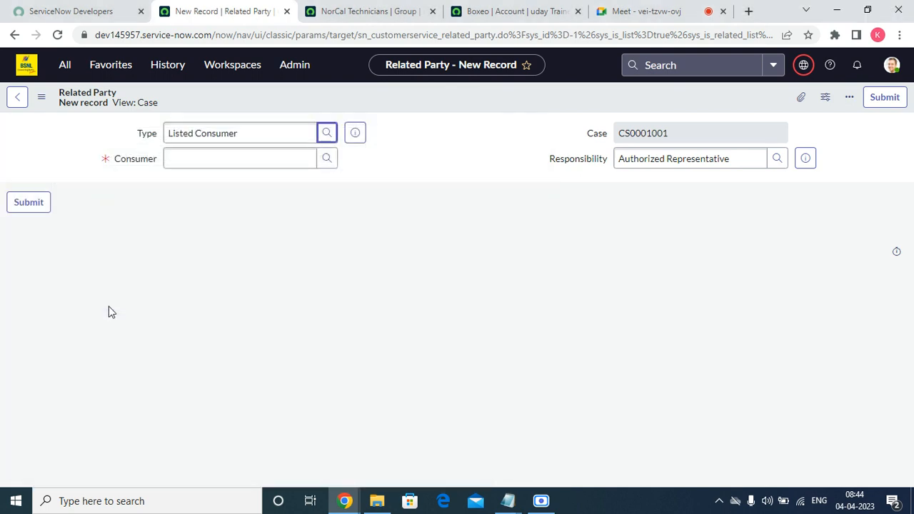
click(329, 159)
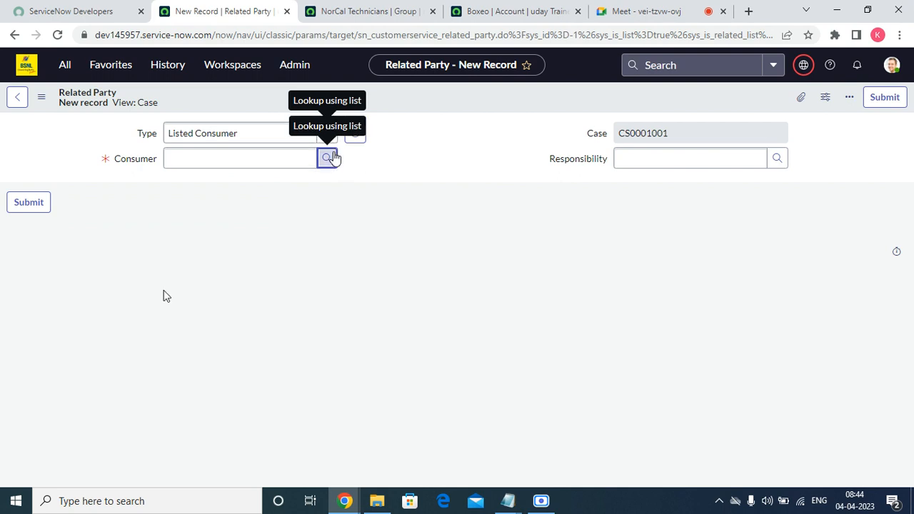
click(331, 158)
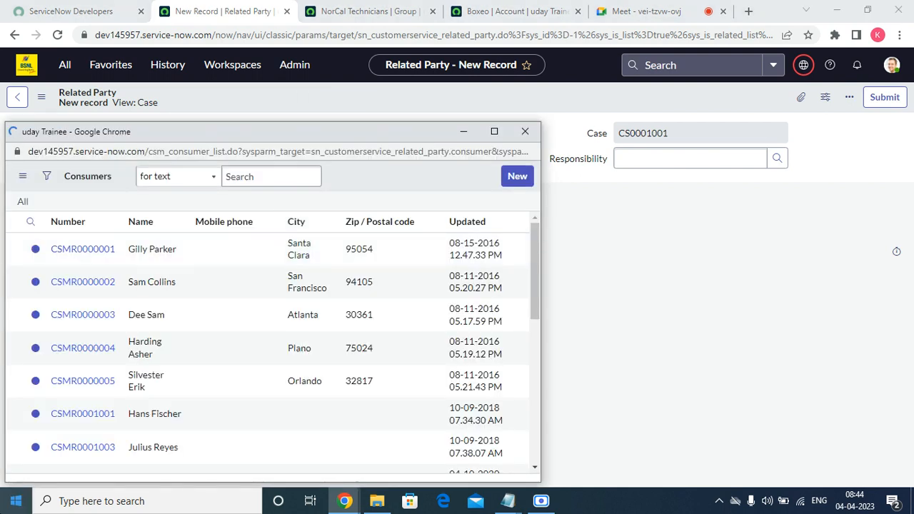
scroll(123, 330, down, 5)
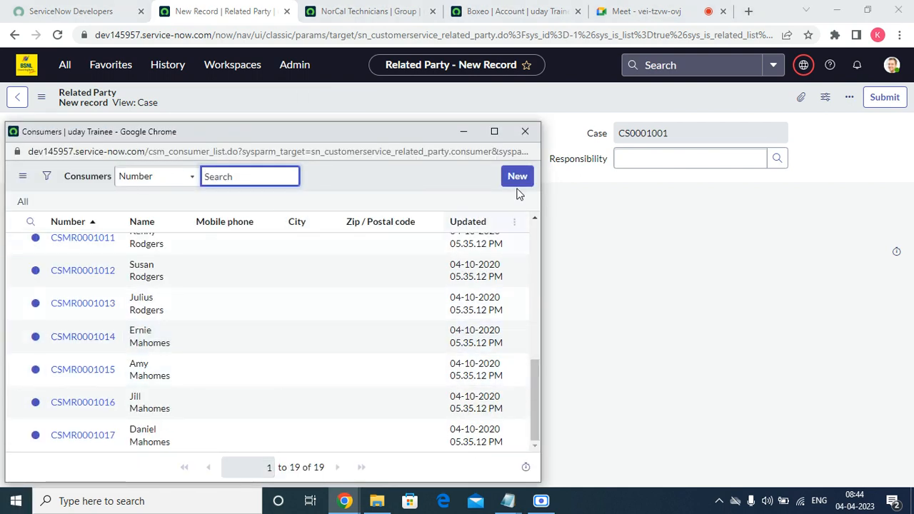
click(525, 131)
click(693, 157)
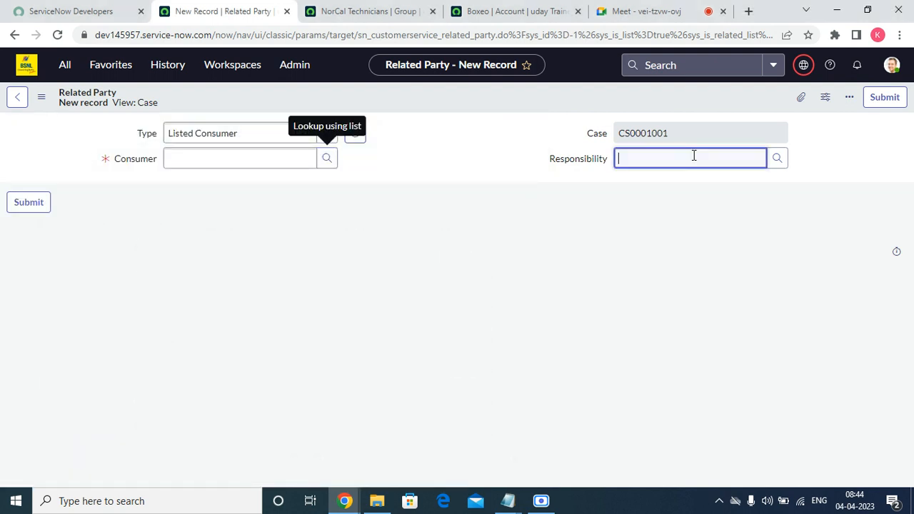
click(777, 158)
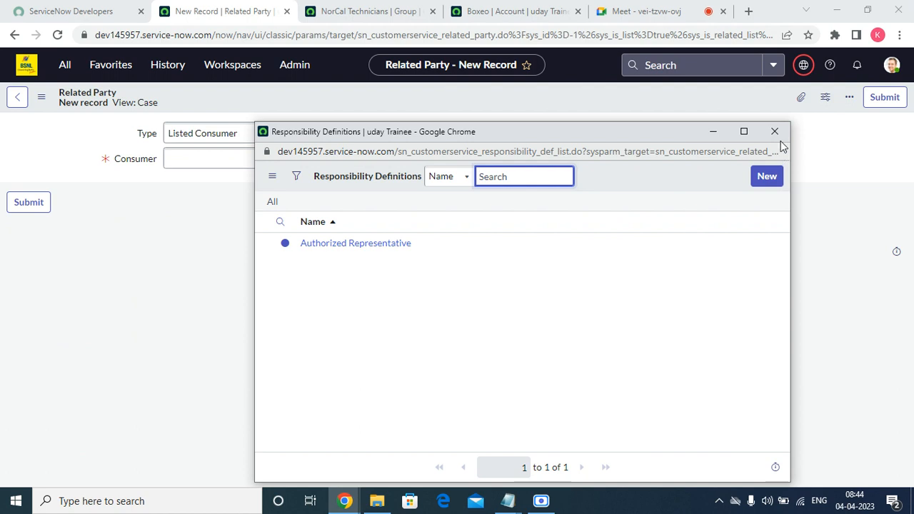
click(774, 132)
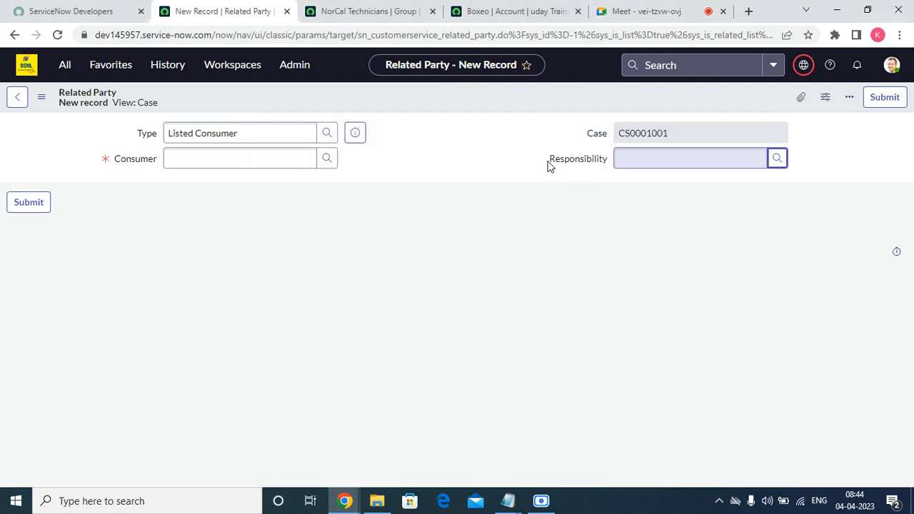
Set the related party type to Listed Contact, leaving the User field empty
click(327, 133)
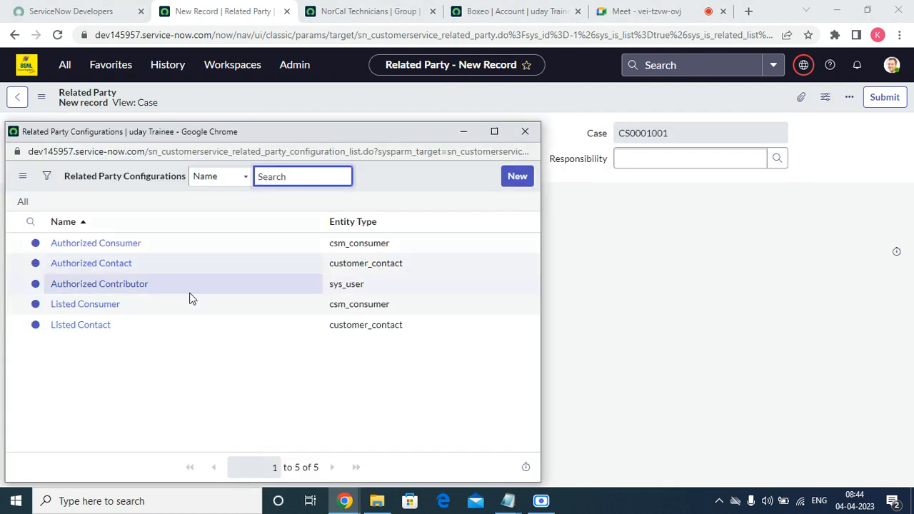
click(110, 328)
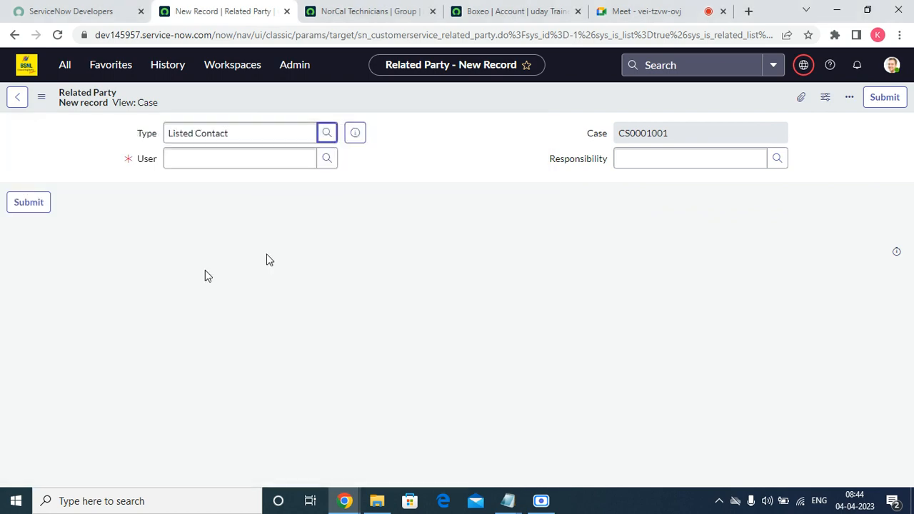
click(327, 159)
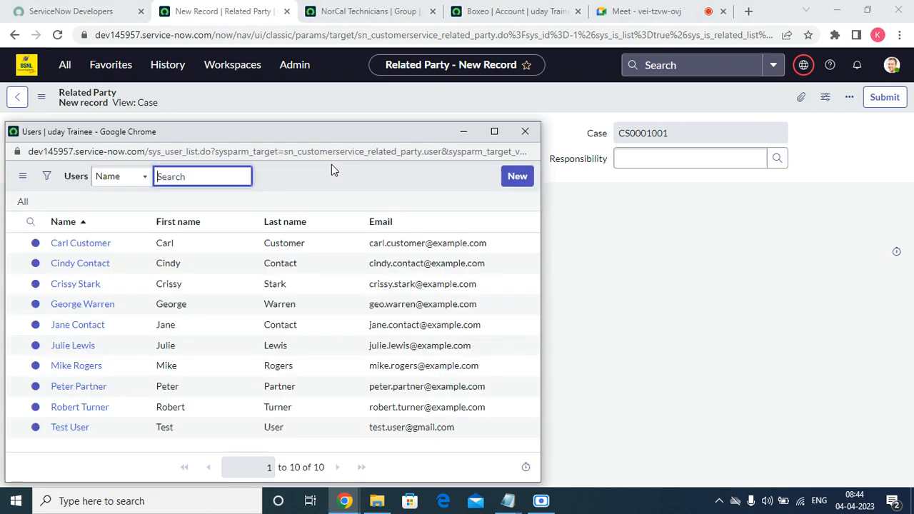
click(525, 132)
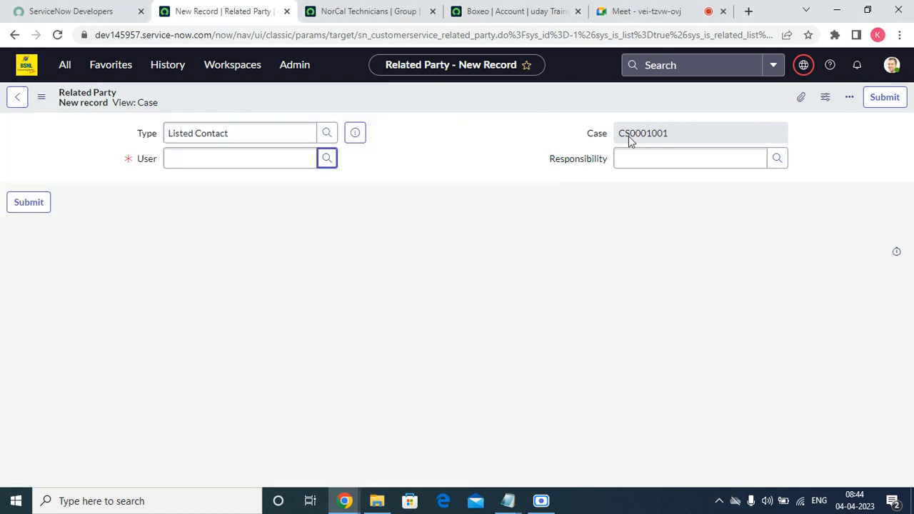
Back out of the unsaved related party form, cancelling the first prompt before retrying
click(10, 98)
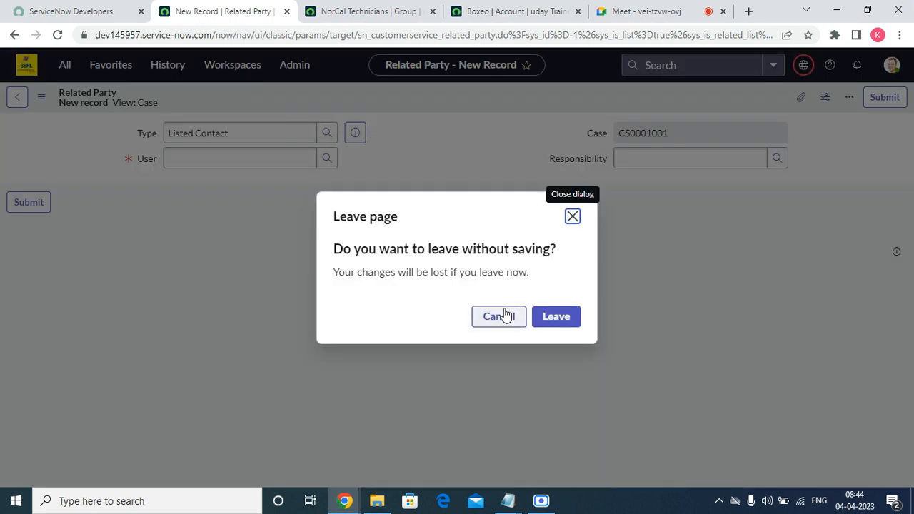
click(507, 316)
click(17, 96)
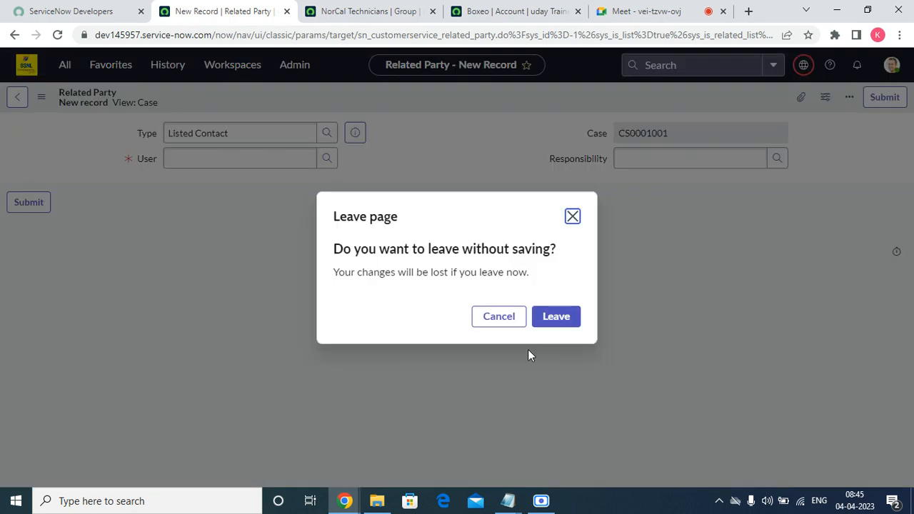
Leave the unsaved related party, then attempt Propose Solution with resolution notes 'test' but no code
click(567, 316)
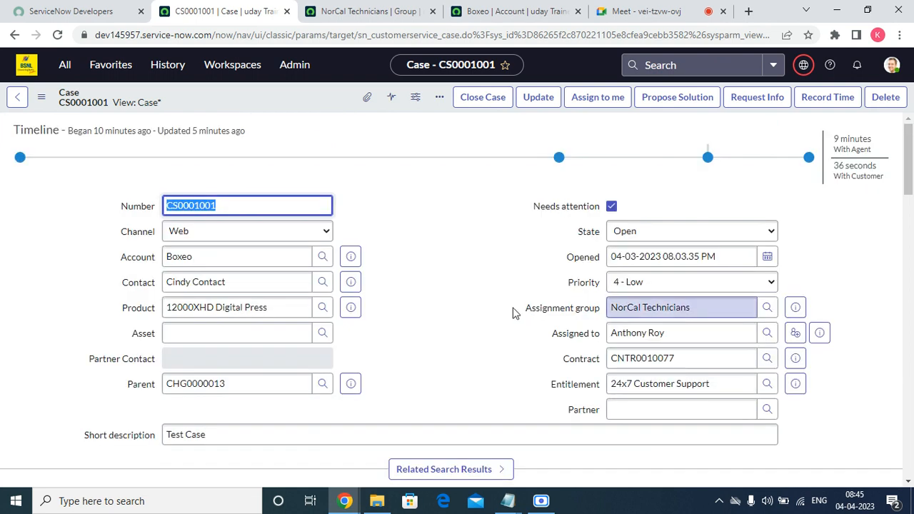
click(682, 98)
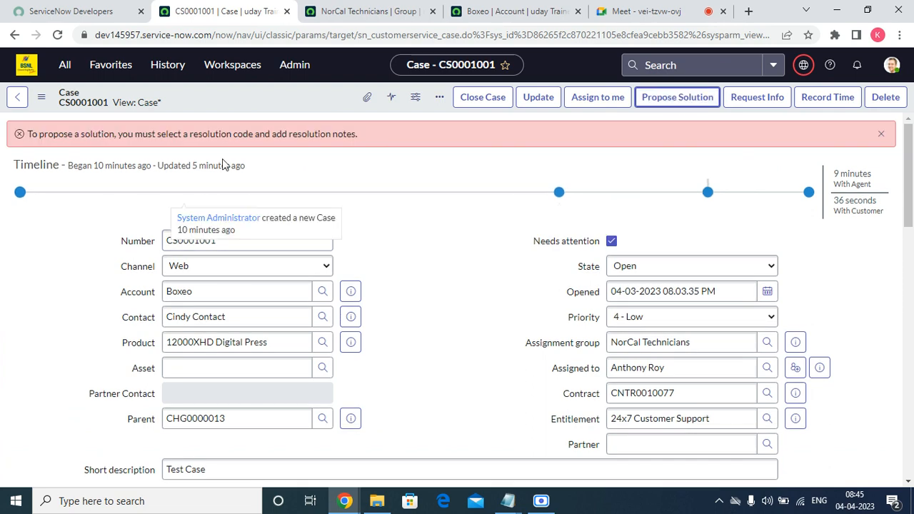
double_click(172, 135)
drag(909, 185, 909, 332)
click(217, 281)
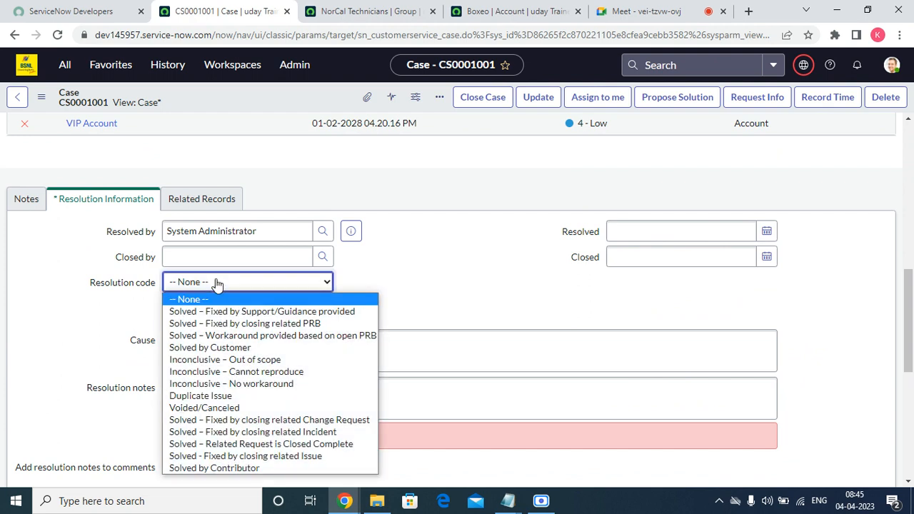
click(283, 301)
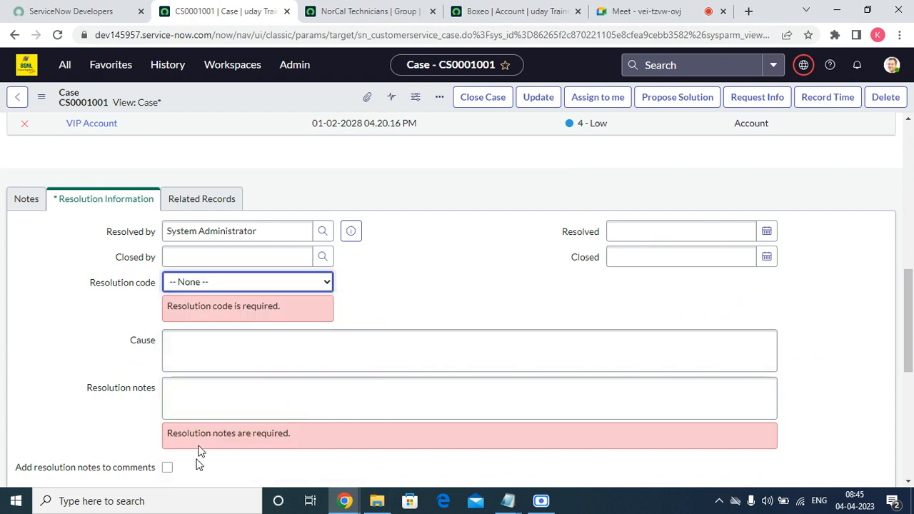
click(217, 402)
text(tes)
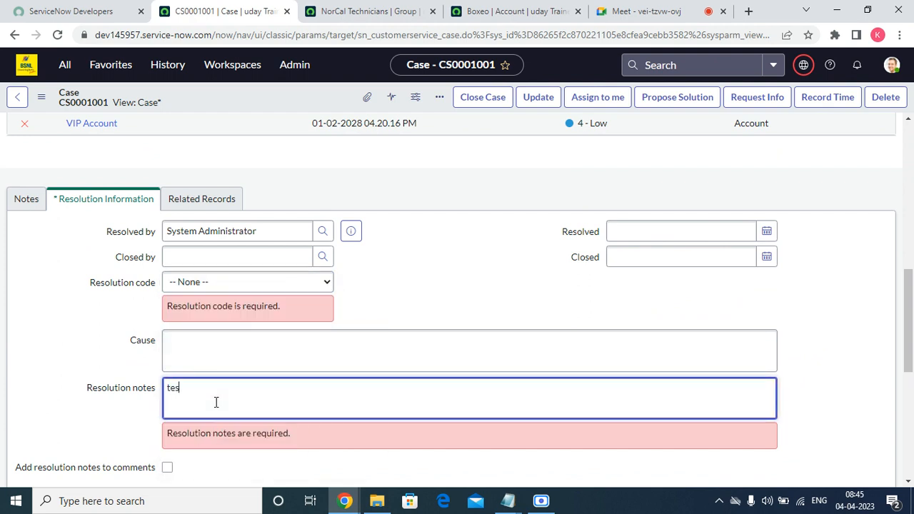
text(t)
scroll(508, 219, up, 8)
click(668, 98)
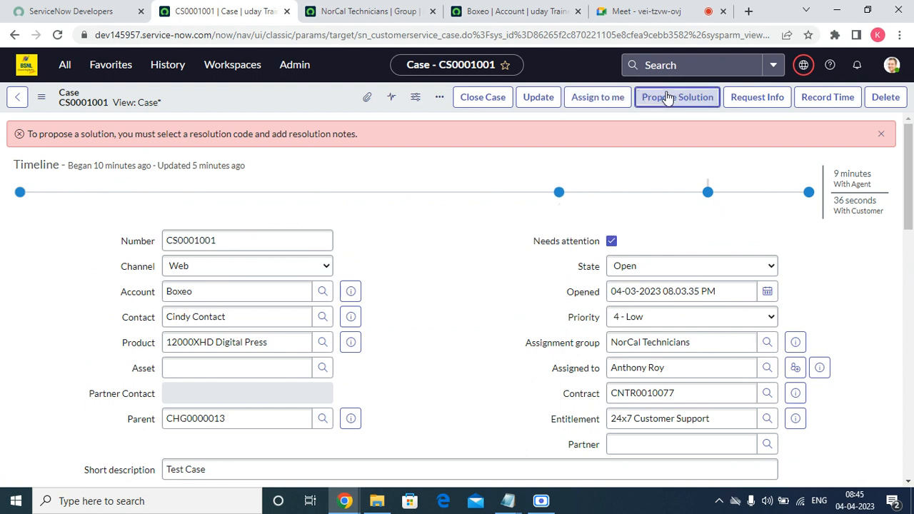
click(668, 97)
Reload the case form, discarding the unsaved resolution notes so the case stays Open
scroll(400, 200, down, 10)
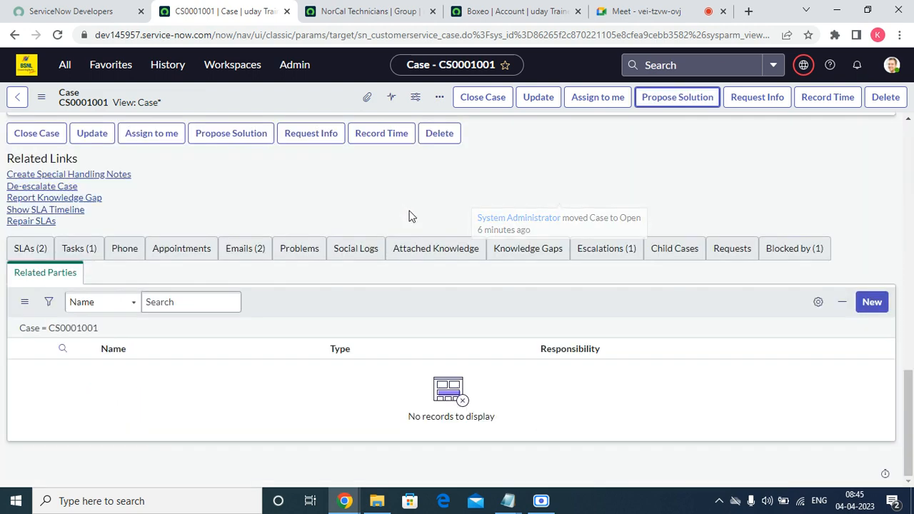
scroll(393, 241, up, 10)
right_click(319, 103)
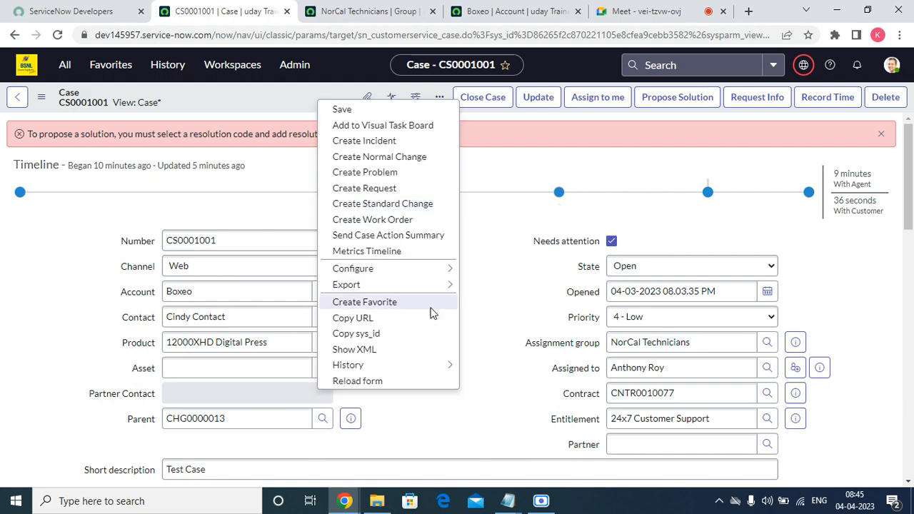
click(400, 380)
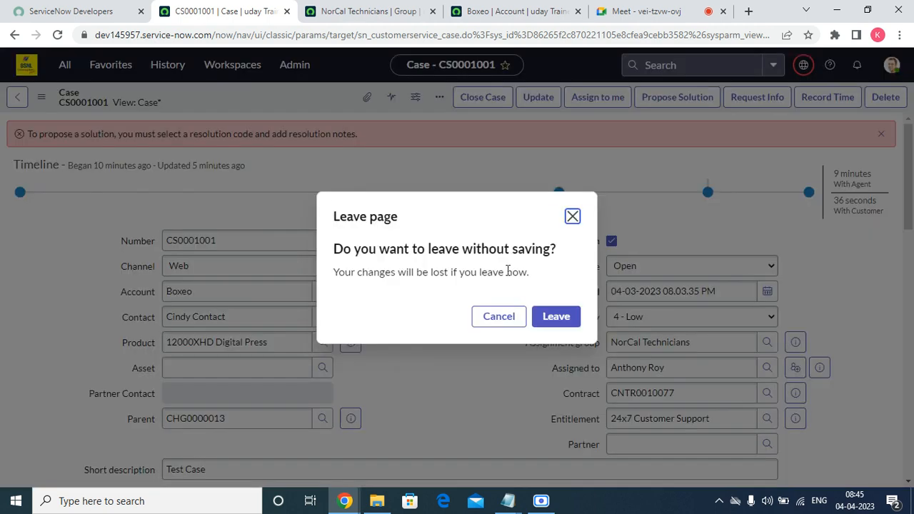
click(561, 315)
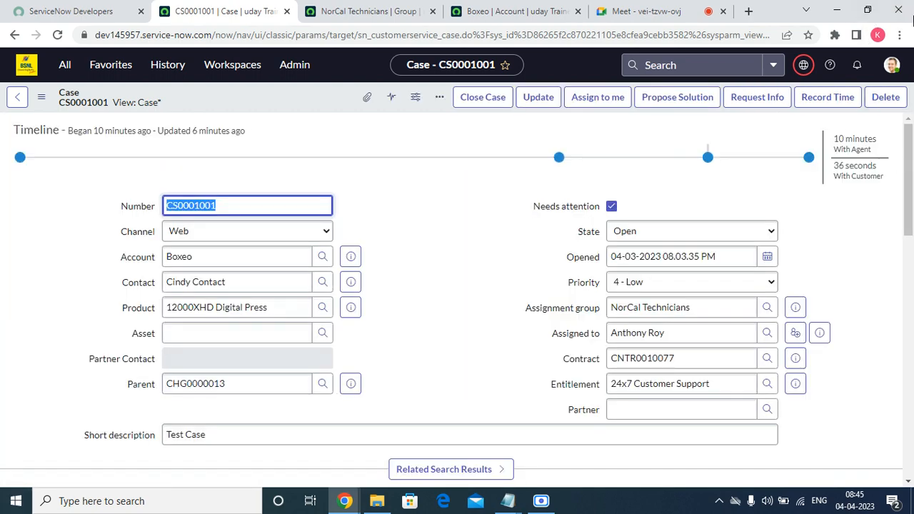
Propose the solution with code Solved – Fixed by Support/Guidance provided, cause 'test' and notes 'tes'
drag(913, 165, 911, 323)
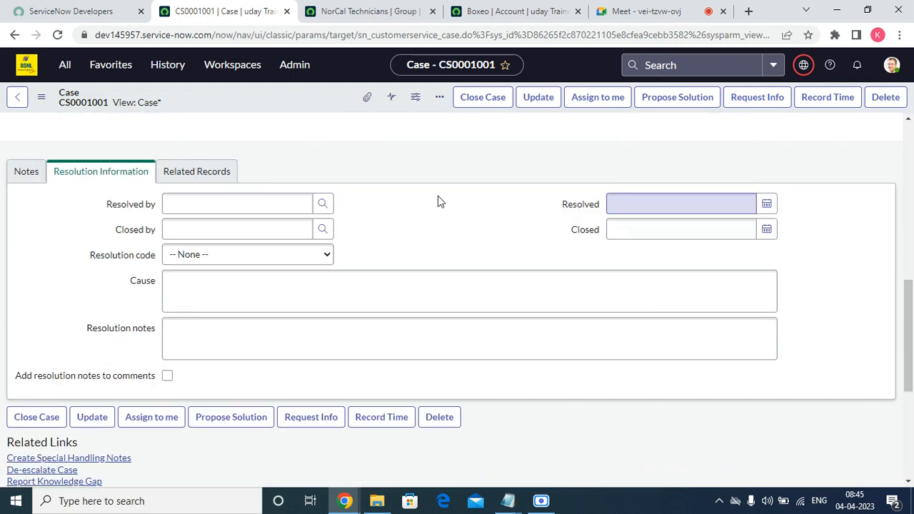
click(227, 256)
click(220, 285)
click(220, 287)
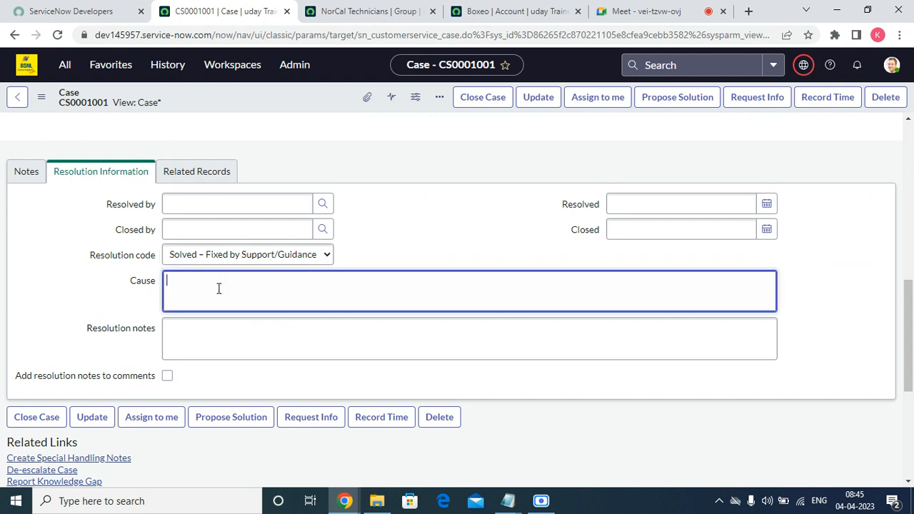
text(test)
click(215, 324)
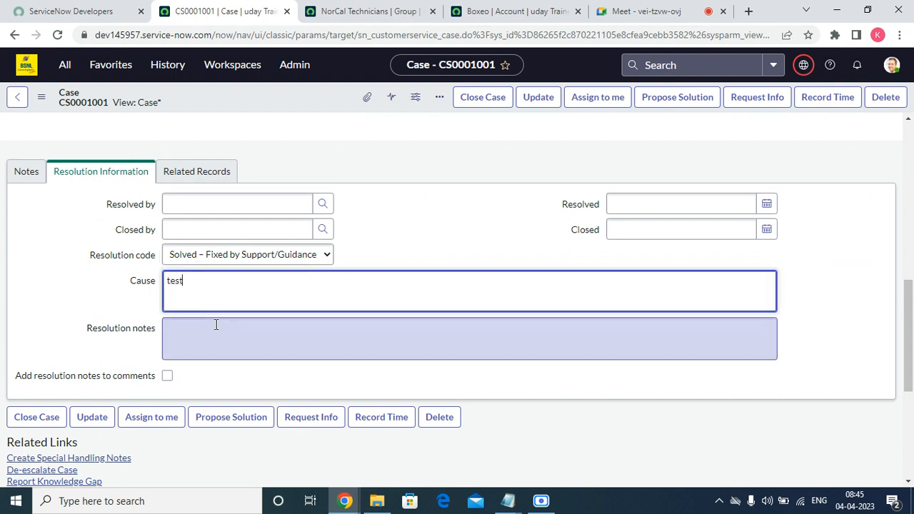
text(tes)
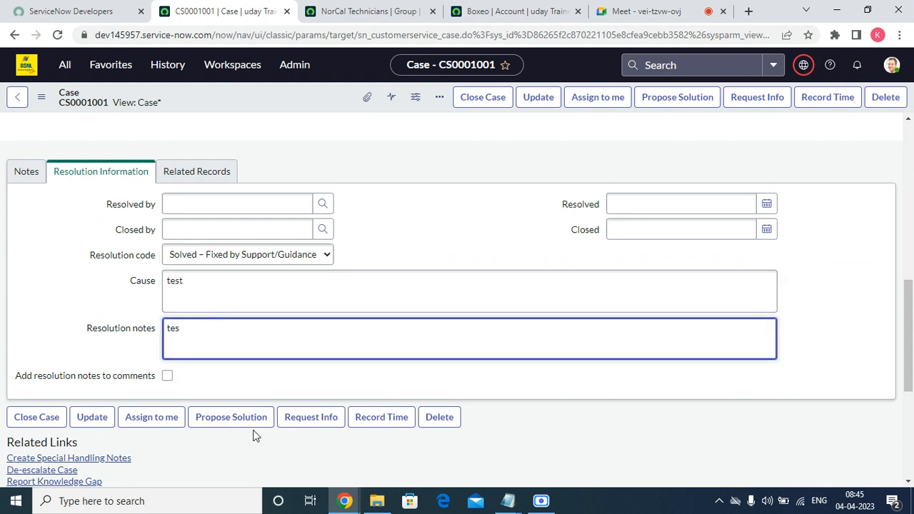
click(248, 422)
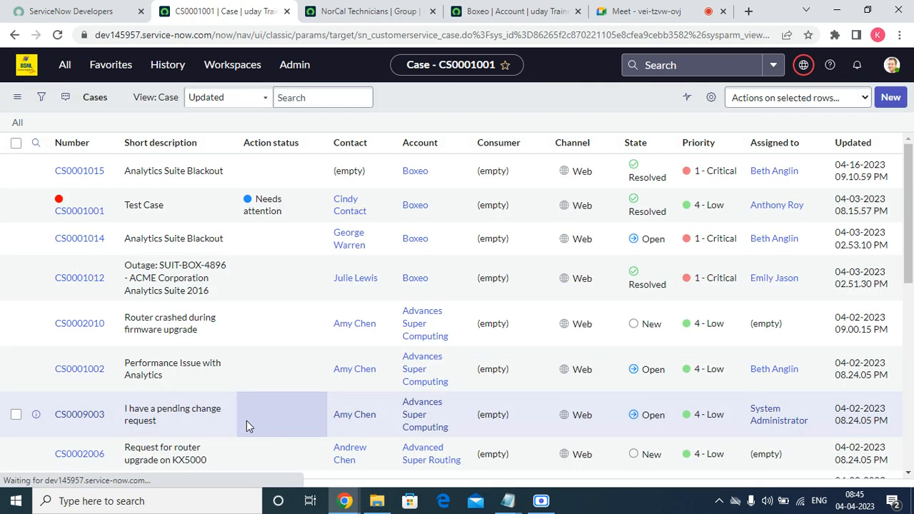
Reopen case CS0001001 and review its SLA records and tasks
click(95, 210)
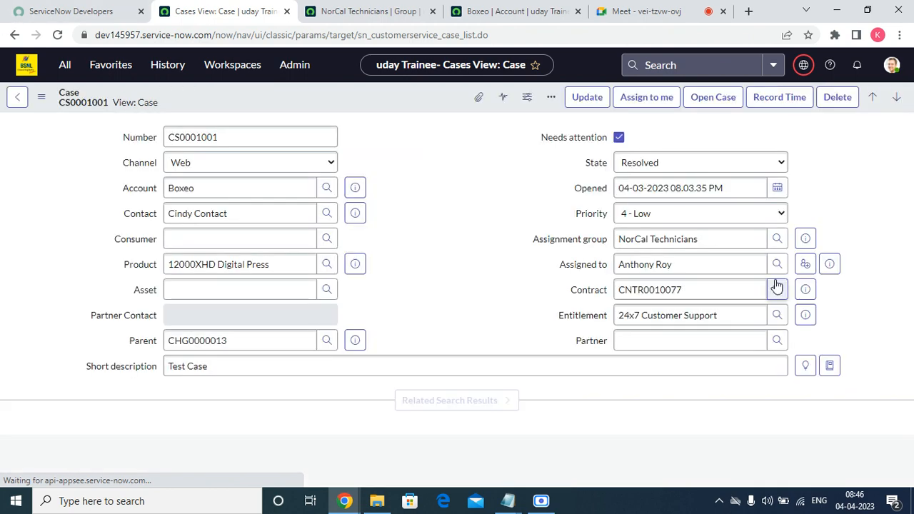
scroll(721, 169, down, 10)
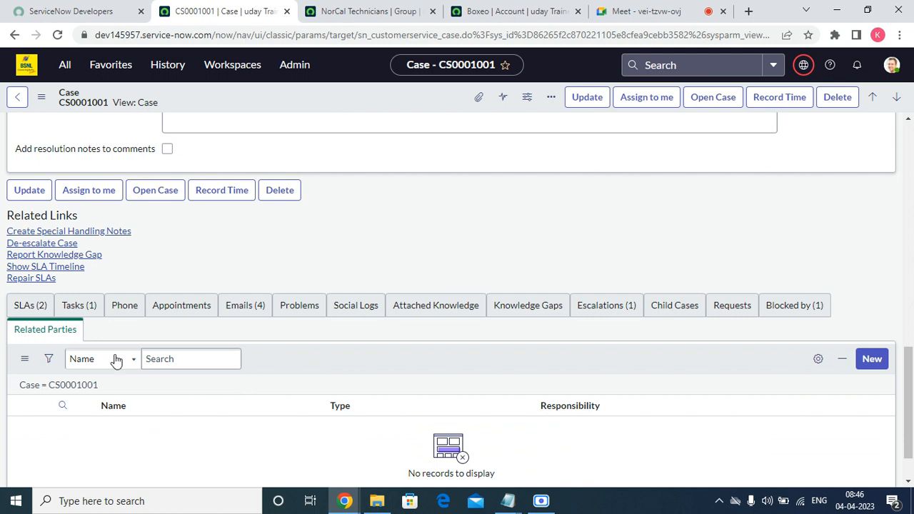
click(29, 308)
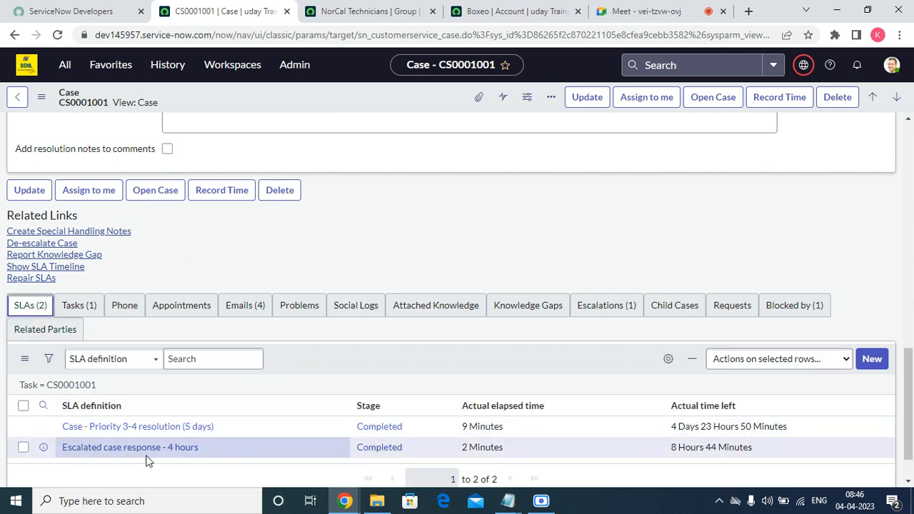
scroll(158, 426, up, 3)
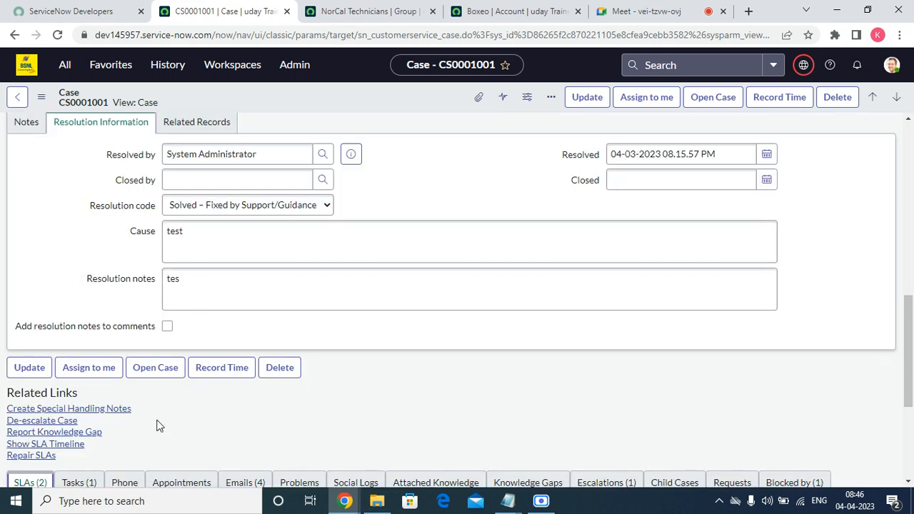
scroll(159, 426, down, 3)
click(79, 254)
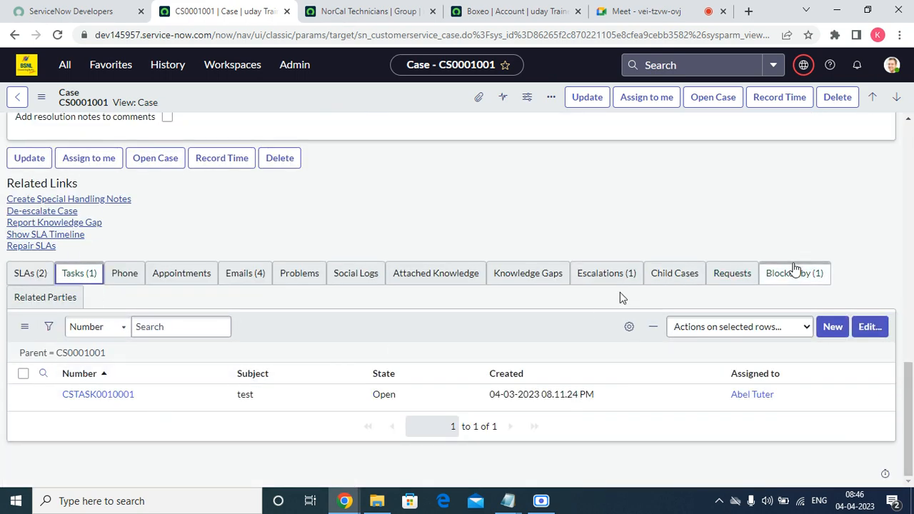
scroll(820, 247, up, 10)
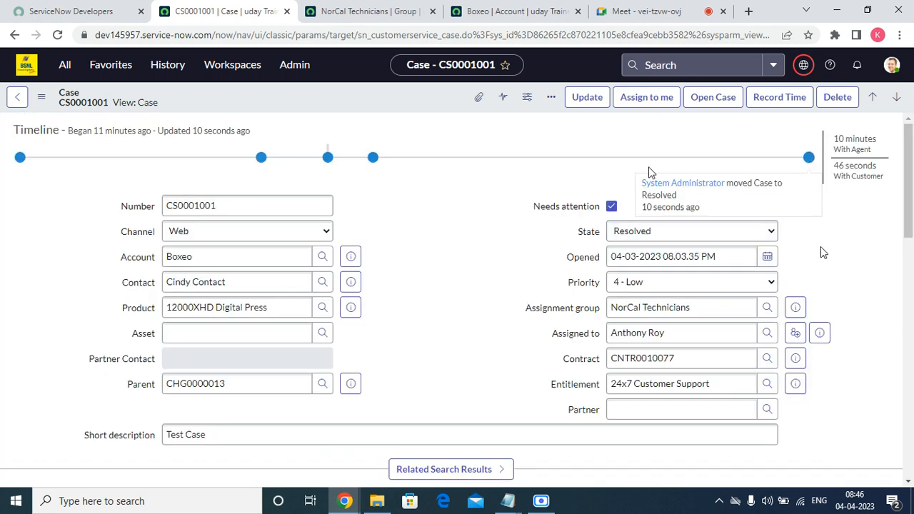
Set the case State to Closed and save the form
click(640, 231)
click(642, 296)
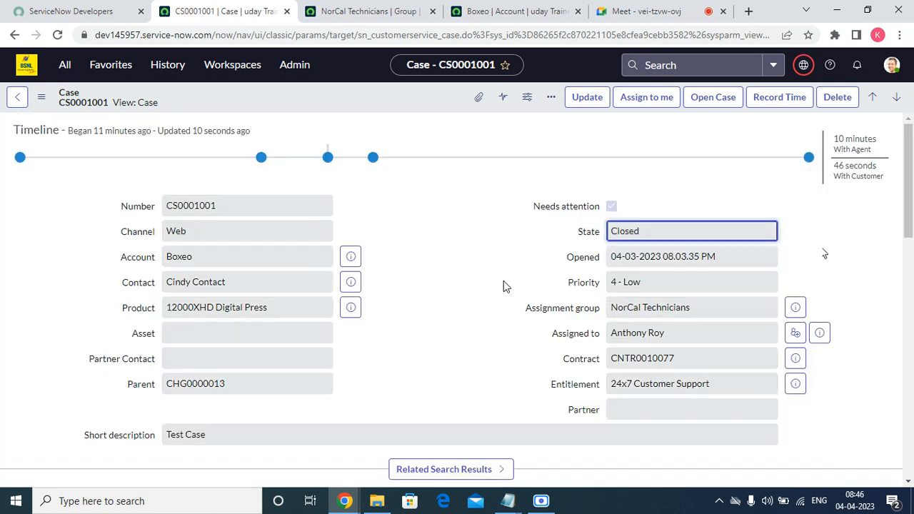
scroll(402, 314, down, 10)
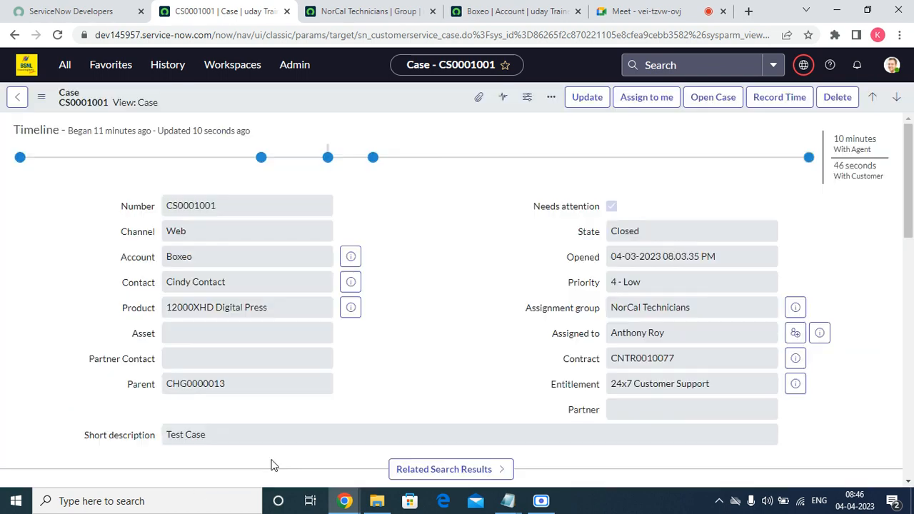
right_click(369, 97)
click(399, 105)
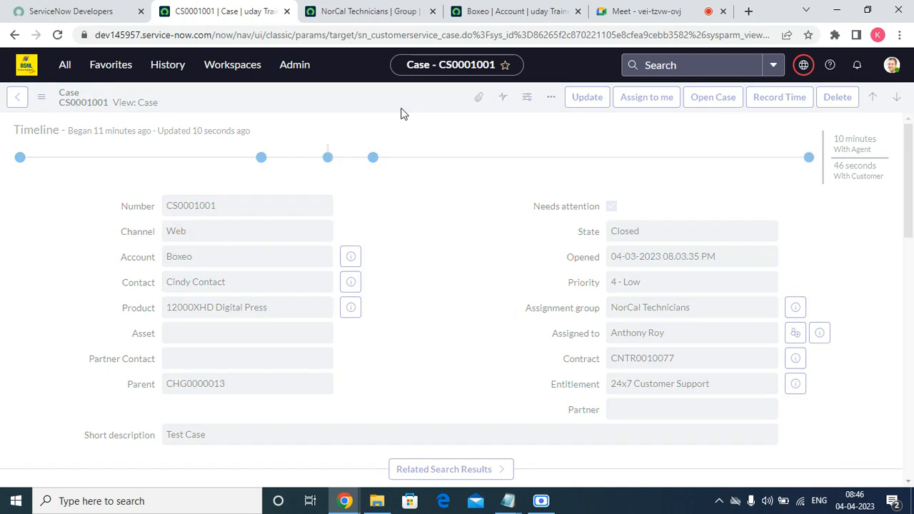
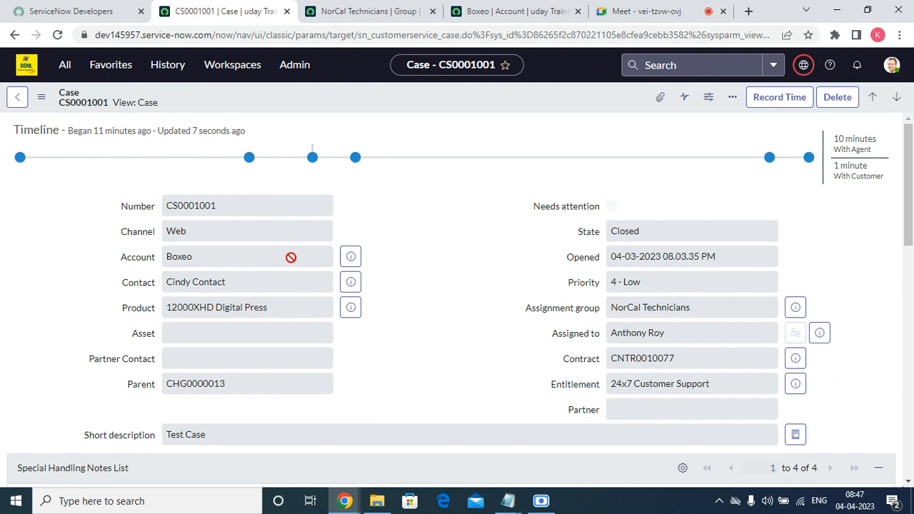
Filter the All menu for 'customer' and open Customer Service > Administration > Properties
click(105, 77)
click(84, 102)
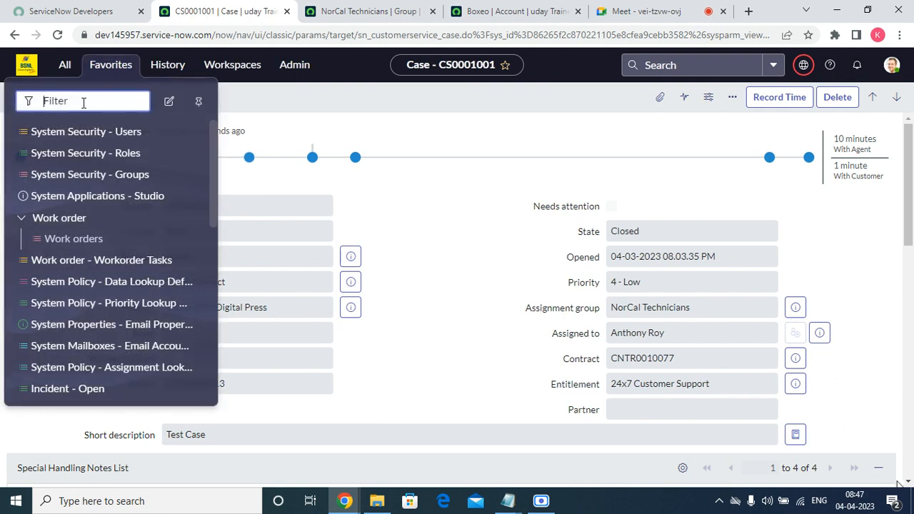
click(64, 65)
text(c)
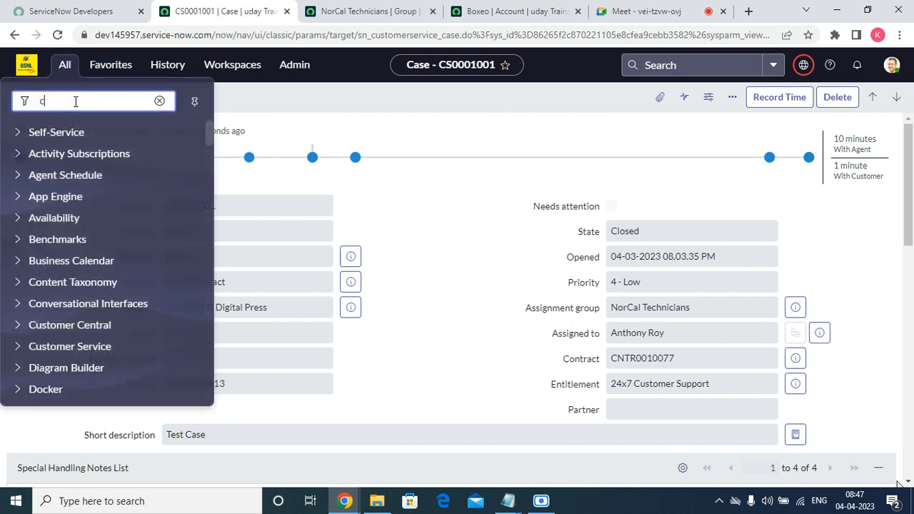
text(ustomer)
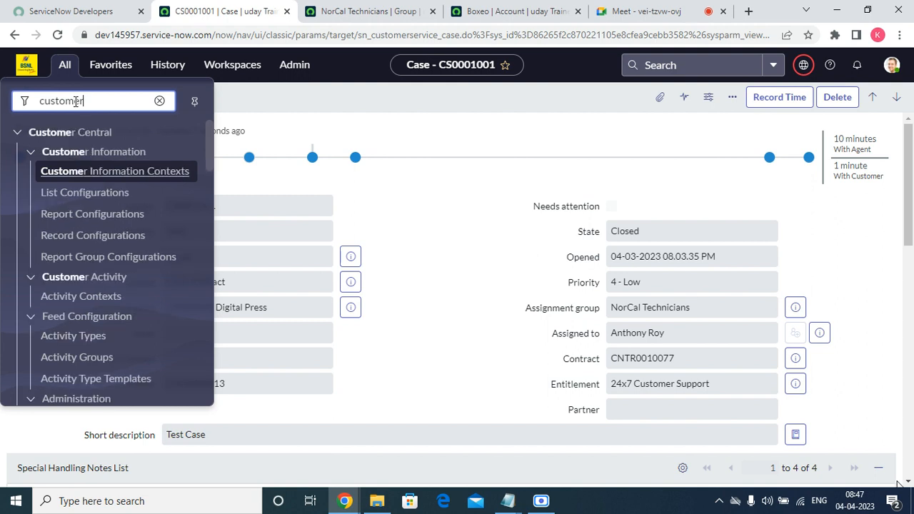
scroll(96, 329, down, 10)
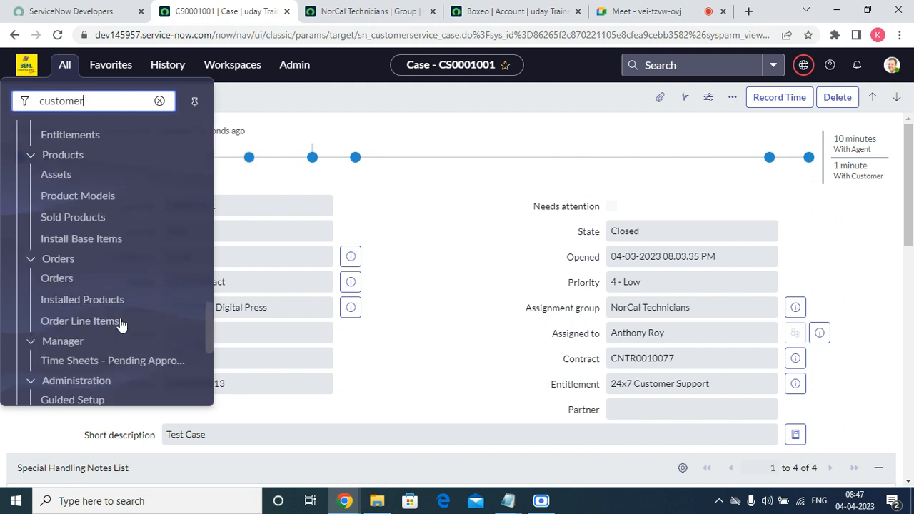
scroll(121, 401, up, 10)
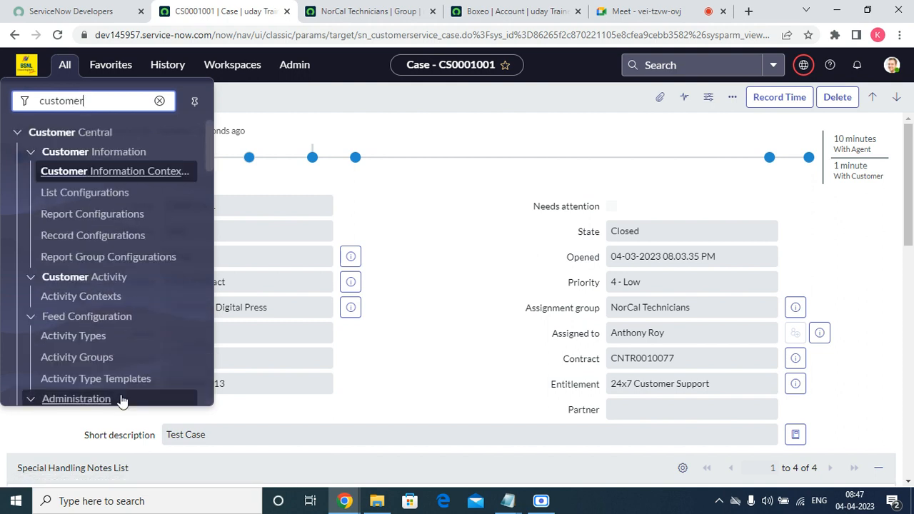
scroll(137, 326, down, 10)
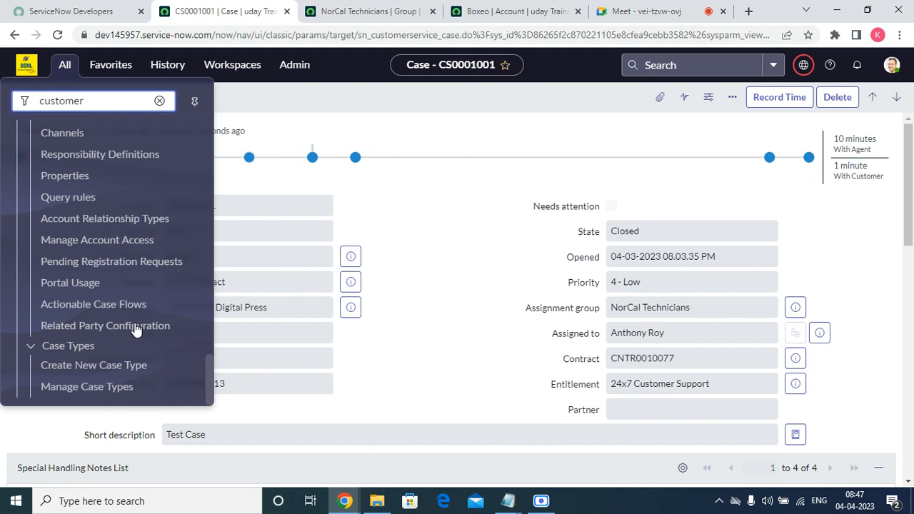
click(79, 179)
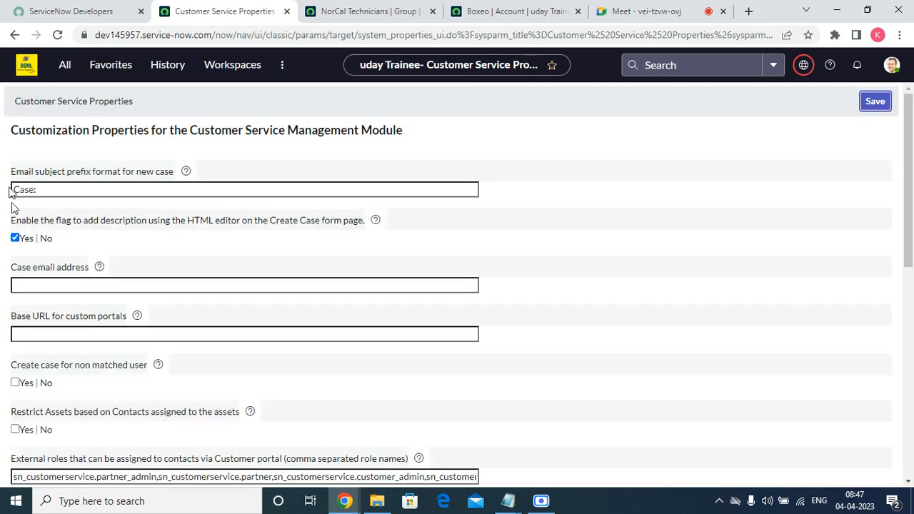
drag(11, 178, 153, 182)
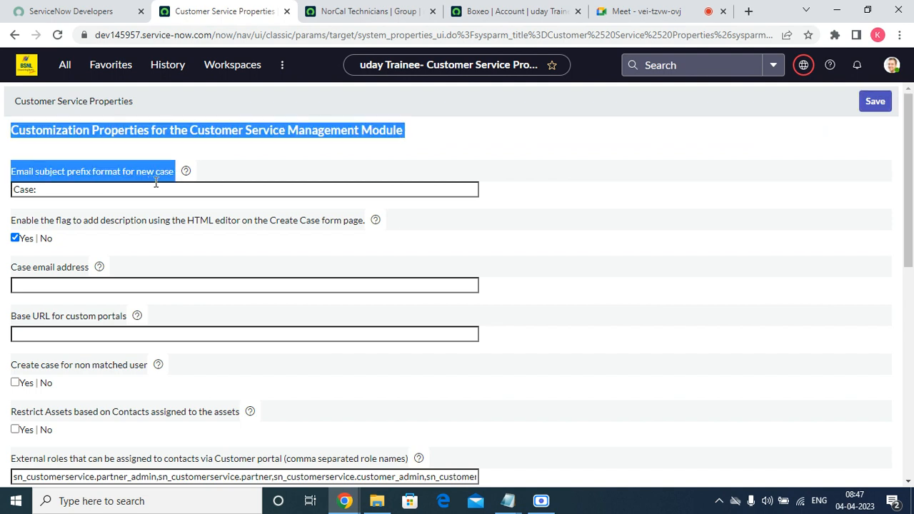
triple_click(96, 189)
click(158, 266)
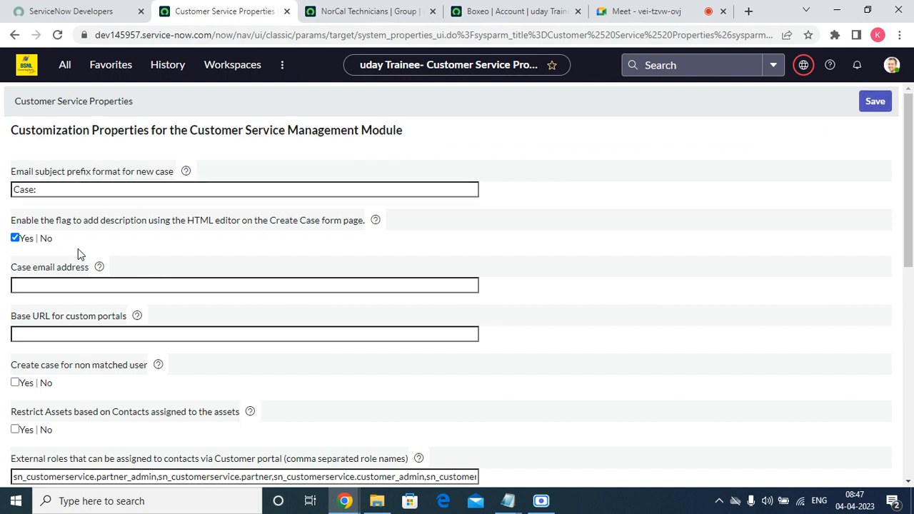
drag(11, 220, 322, 236)
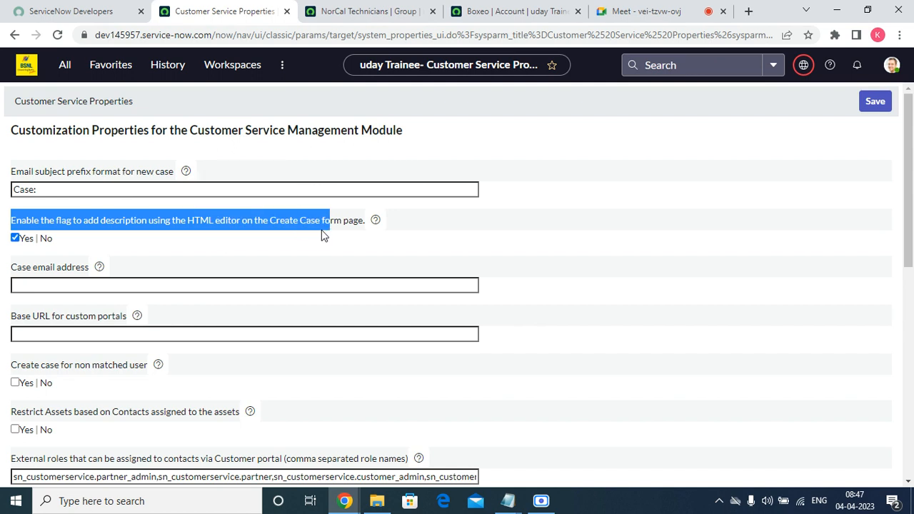
click(58, 286)
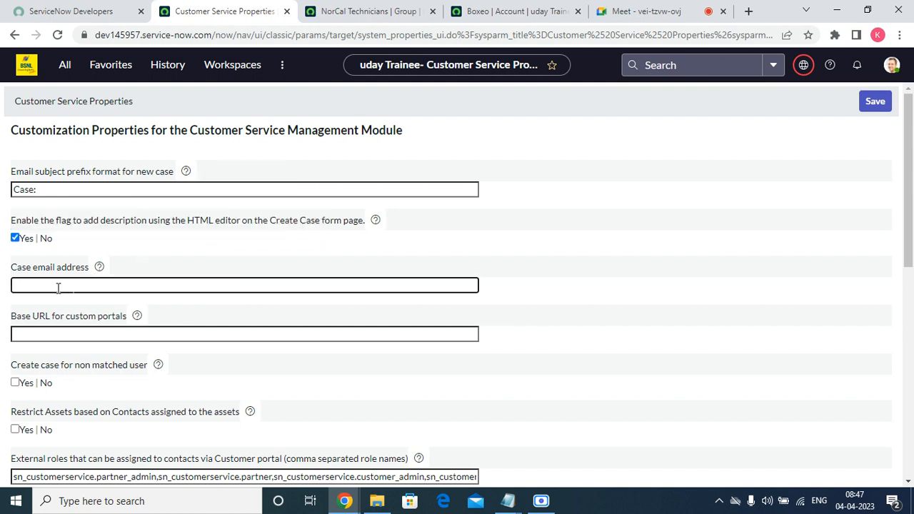
click(46, 334)
click(47, 334)
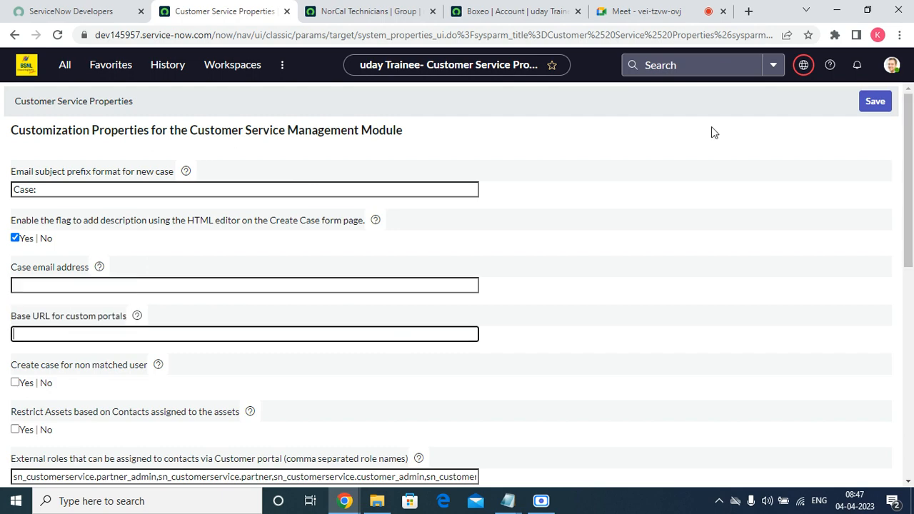
drag(910, 188, 910, 287)
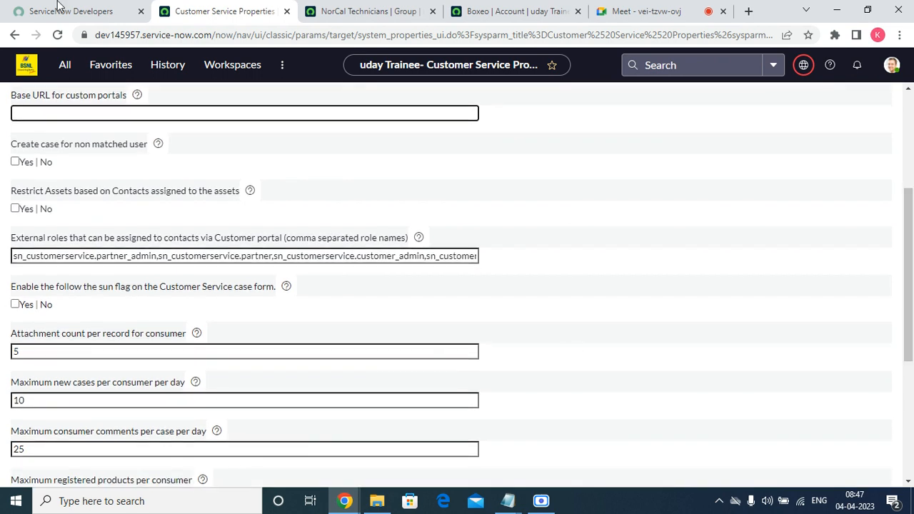
triple_click(202, 259)
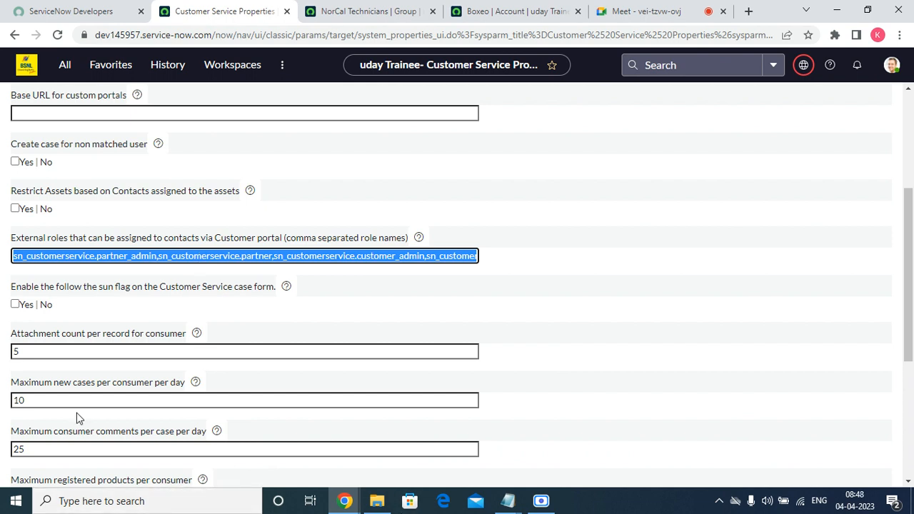
scroll(127, 348, down, 1)
scroll(127, 348, down, 4)
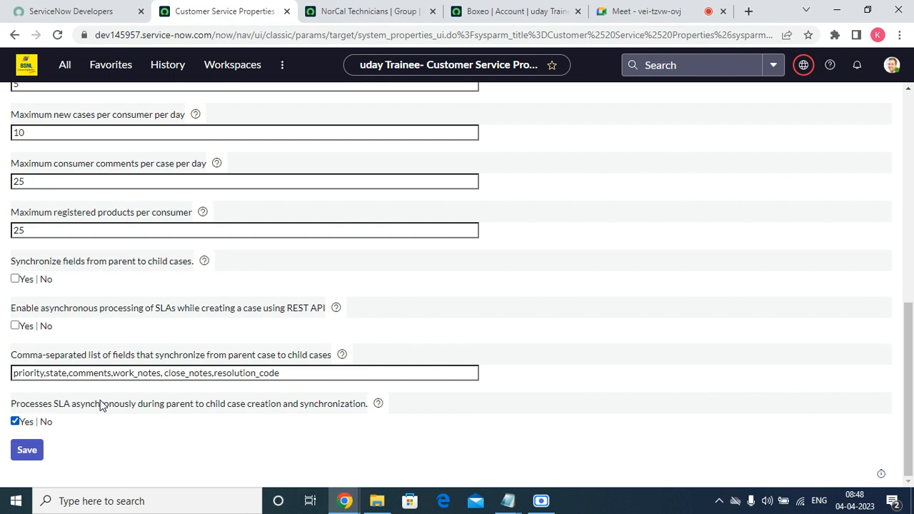
double_click(75, 180)
double_click(70, 231)
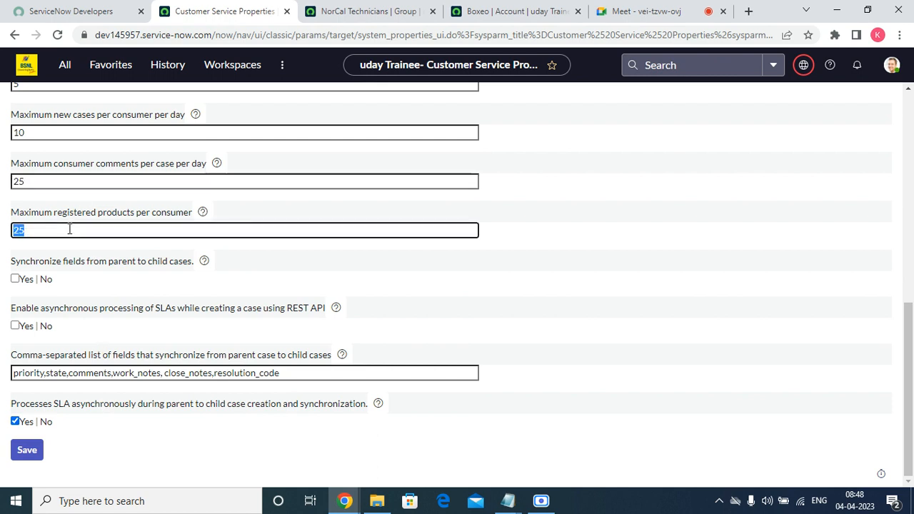
Select the External roles property value, then bring up the Google Meet call and Scre.io recorder
scroll(95, 388, up, 10)
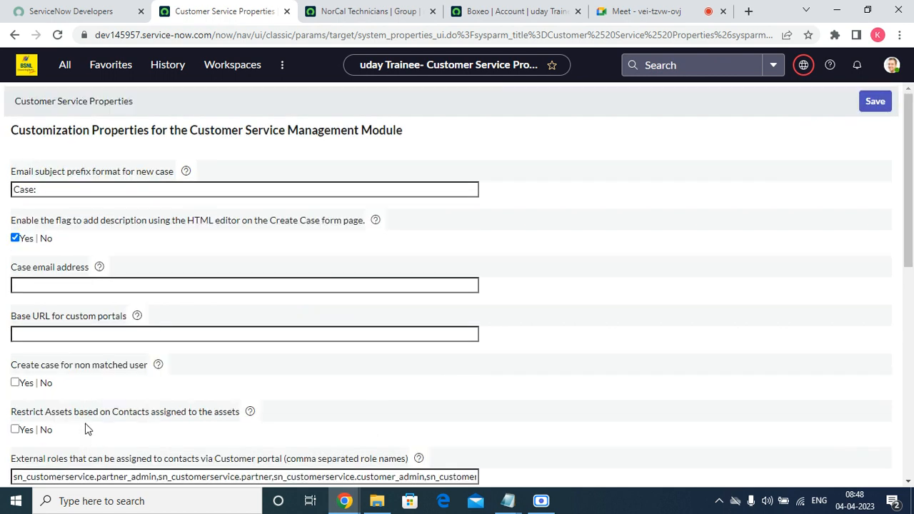
click(55, 188)
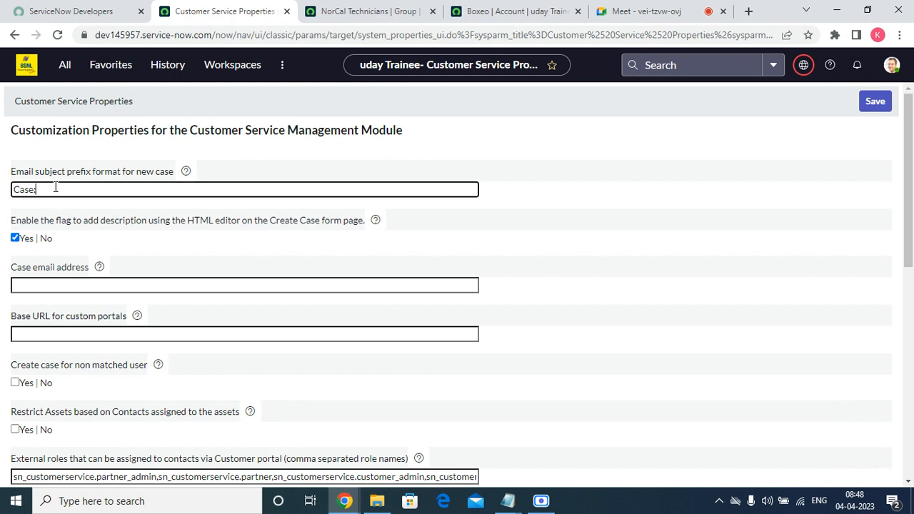
click(122, 474)
triple_click(126, 471)
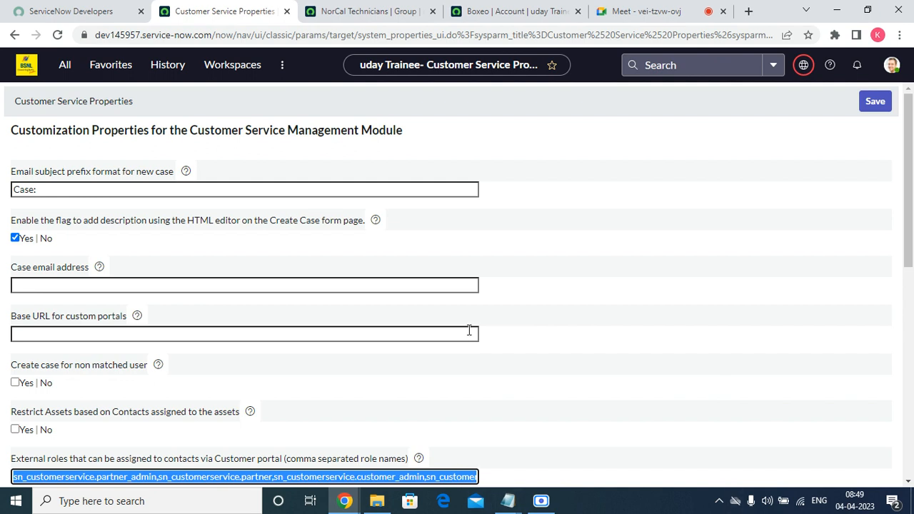
click(643, 11)
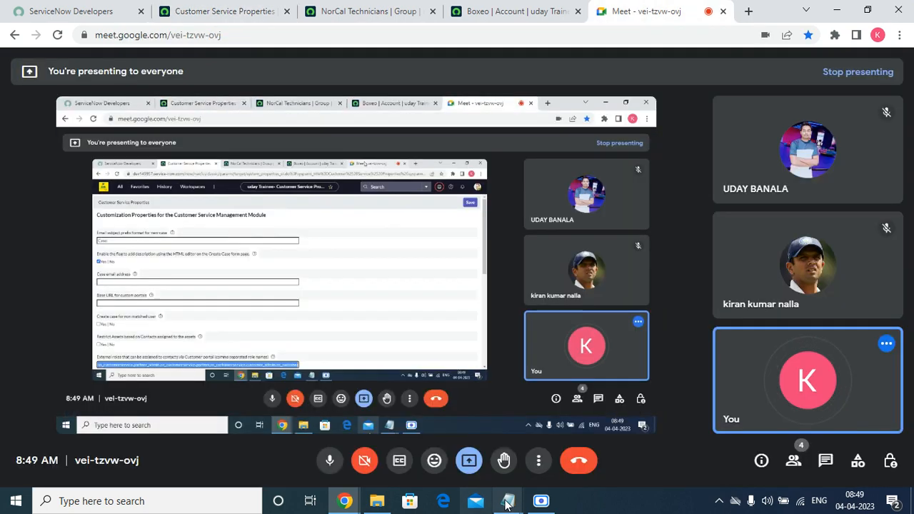
click(541, 501)
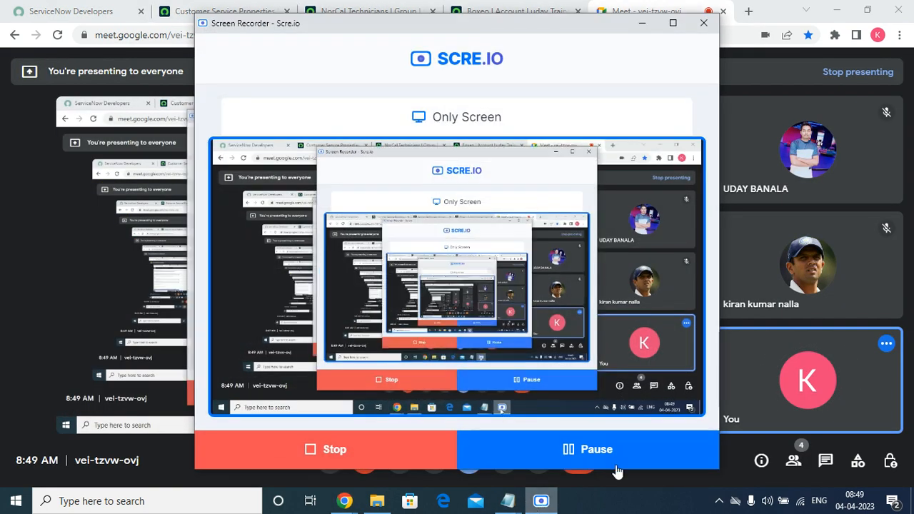